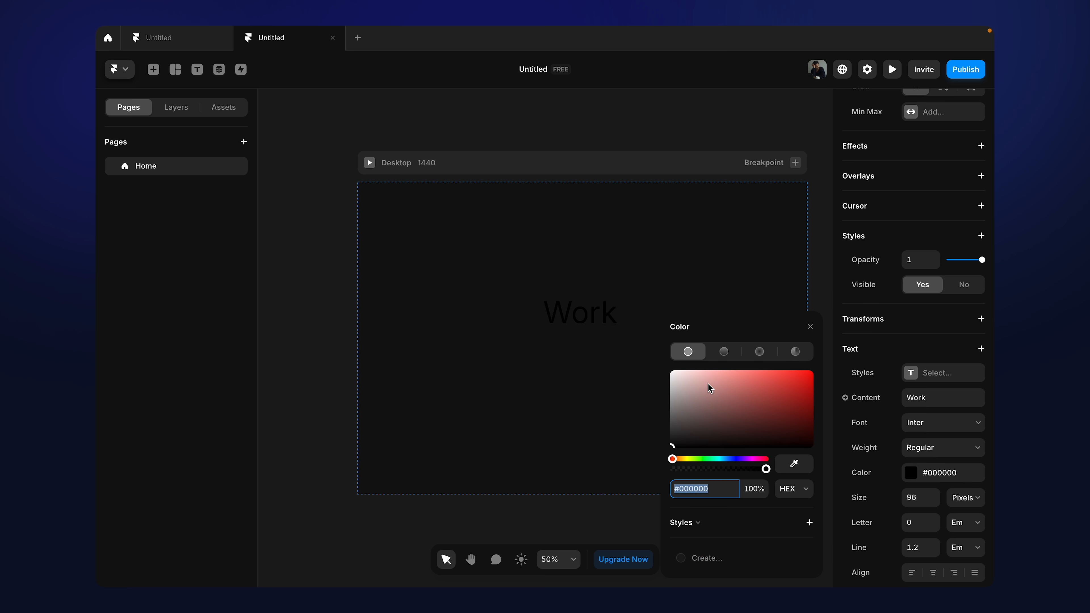
Step: Set the Work text's color to white (#FFFFFF) and move it higher on the Desktop page
left_click_drag(683, 393, 670, 370)
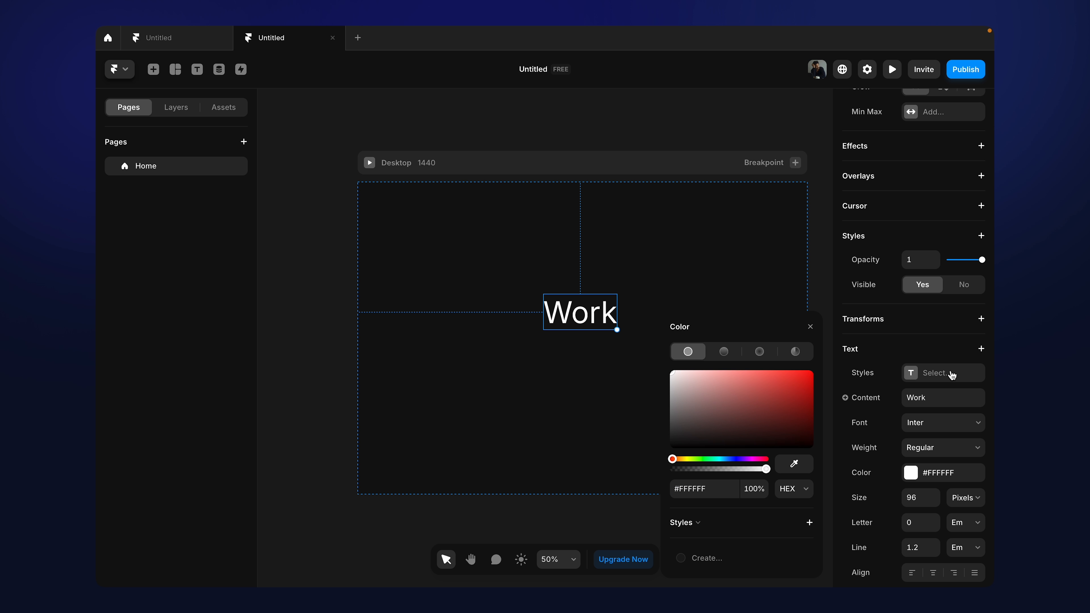
left_click(600, 364)
left_click_drag(574, 312, 578, 278)
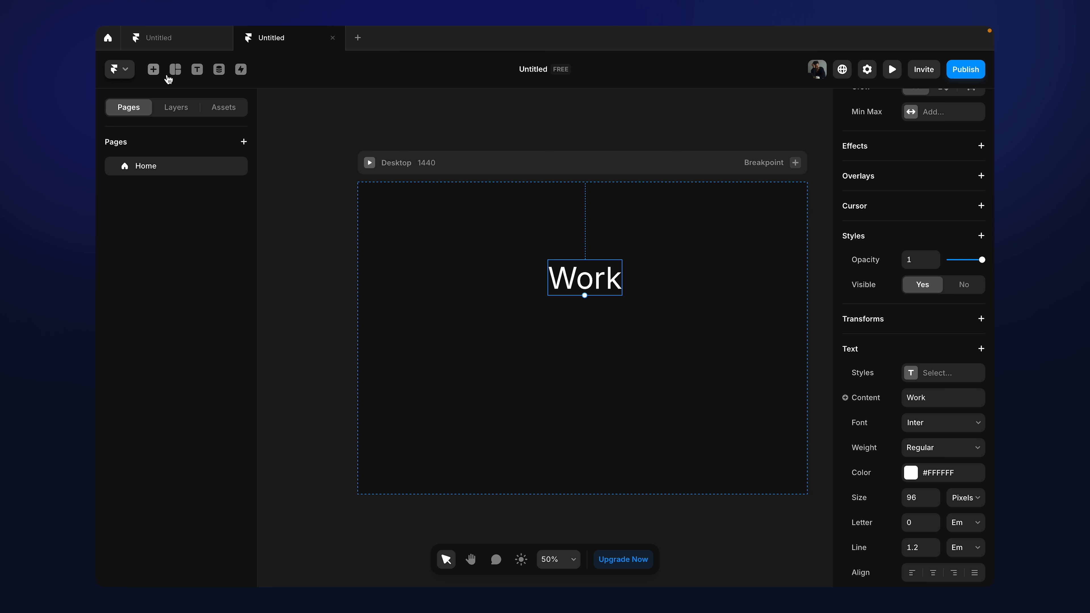
Step: Insert a Ticker component below the Work text and stretch it to the full 1440 page width
left_click(161, 69)
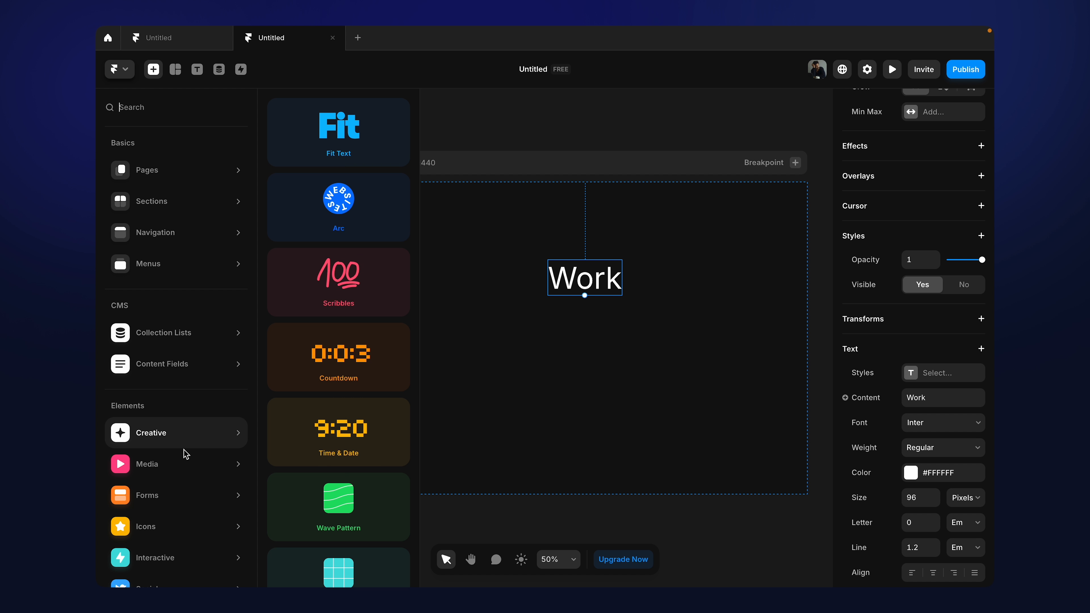
mouse_move(168, 562)
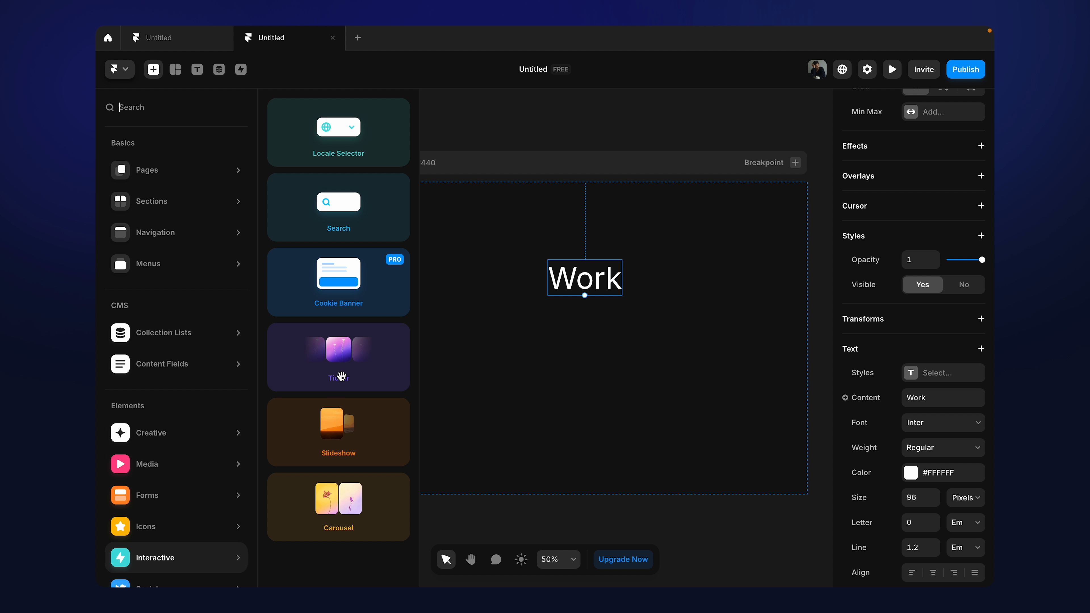
left_click_drag(341, 376, 808, 368)
left_click_drag(519, 372, 358, 374)
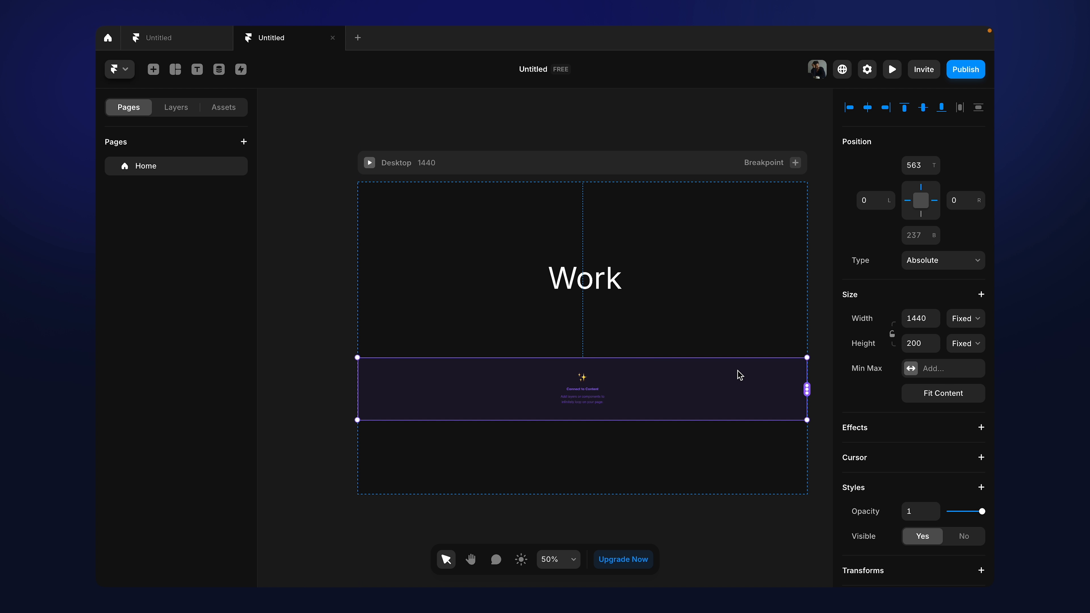
Step: Duplicate the Work text onto the empty canvas beside the Desktop page, at about X -439, Y 231
left_click(587, 285)
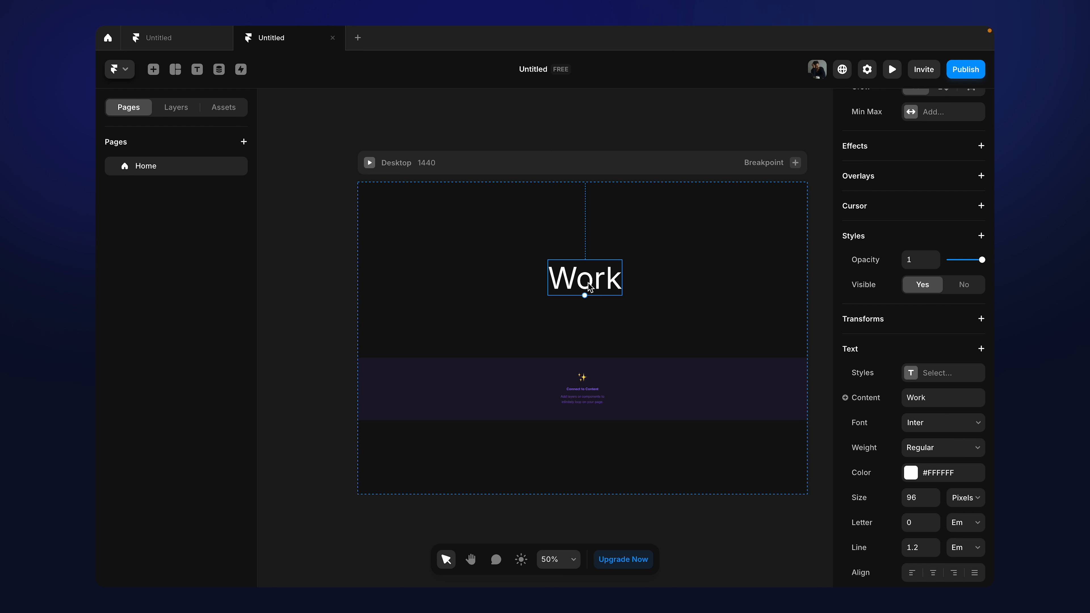
left_click_drag(588, 287, 291, 281)
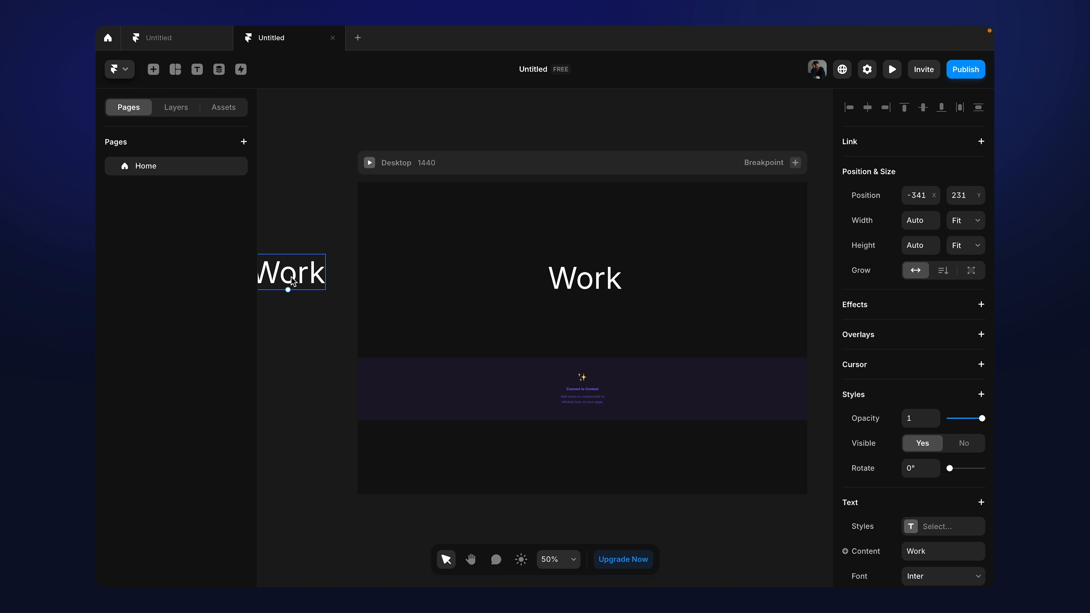
scroll(292, 280, "left", 5)
left_click_drag(405, 274, 373, 272)
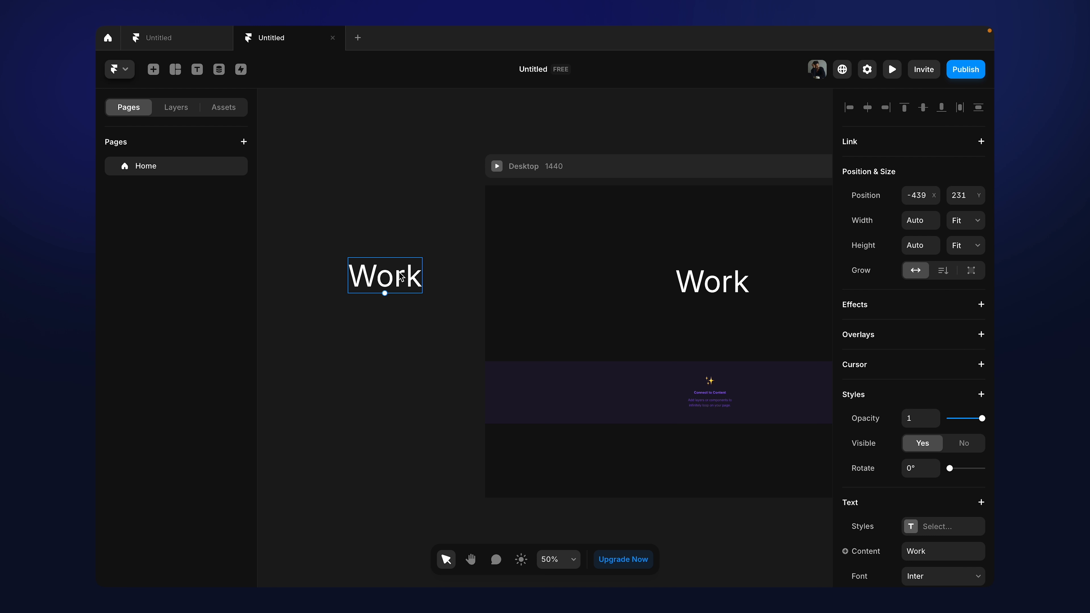
Step: Try to connect the ticker to the loose Work text beside the Desktop page
left_click(610, 388)
scroll(610, 387, "down", 3)
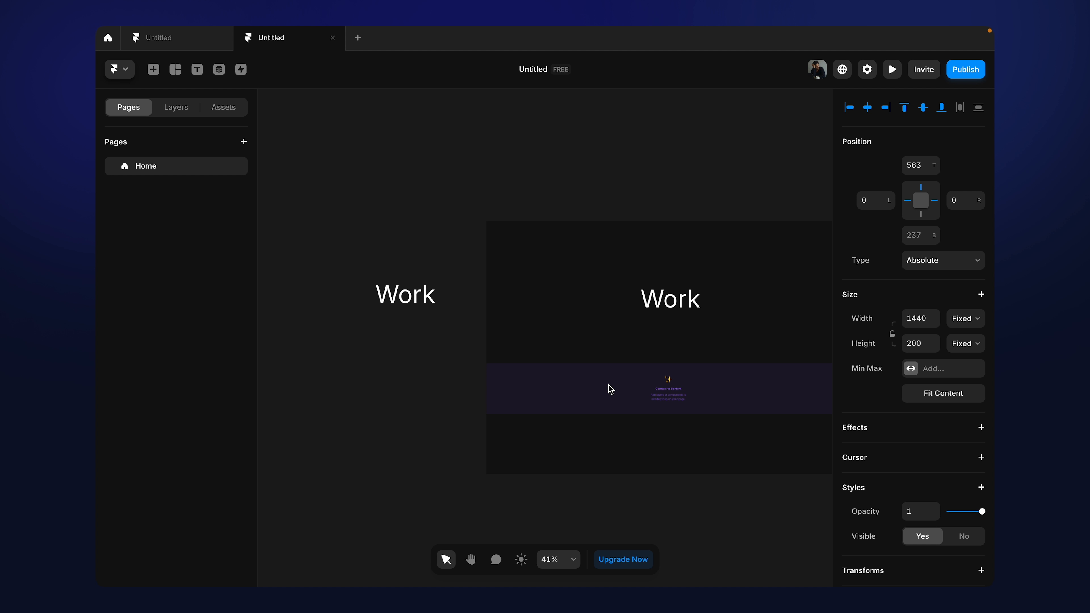
scroll(608, 385, "right", 2)
left_click_drag(805, 382, 316, 288)
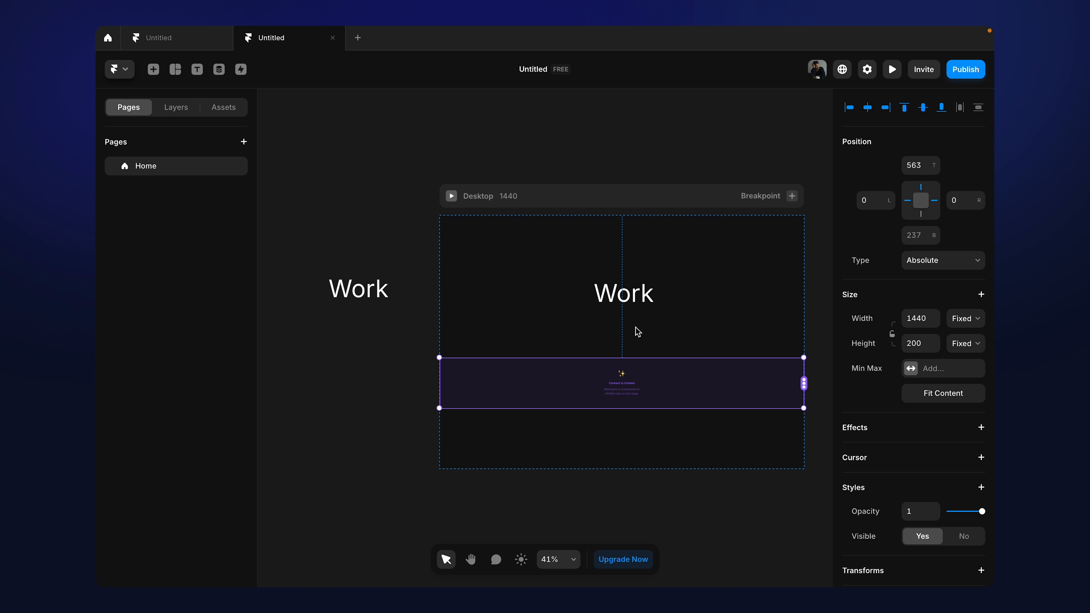
Step: Wrap the loose Work text in a stack and remove the stack's white fill
left_click(350, 290)
key("shift+a")
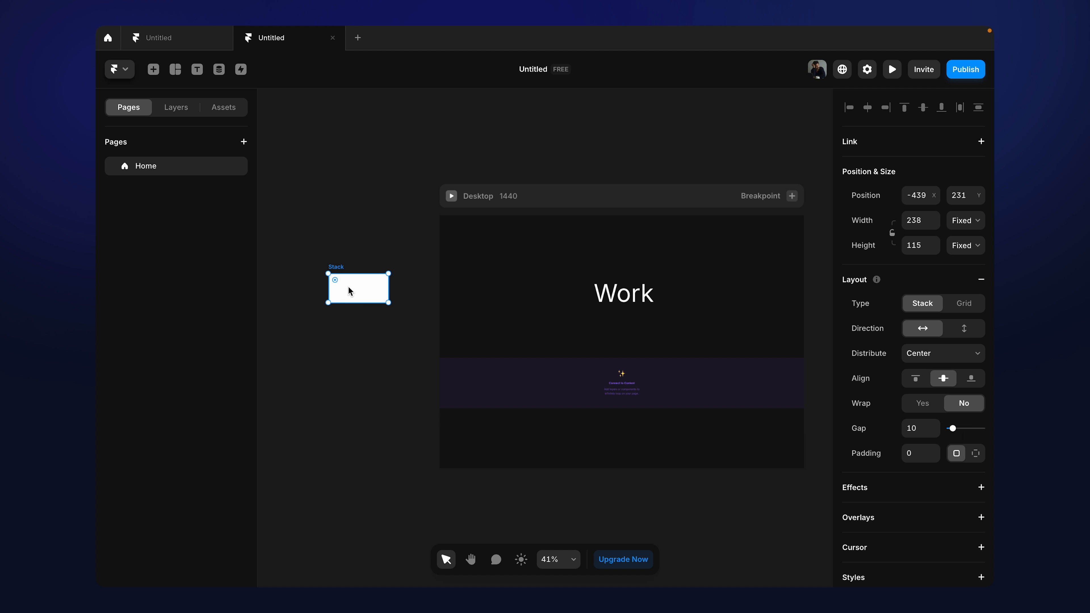
scroll(987, 423, "down", 5)
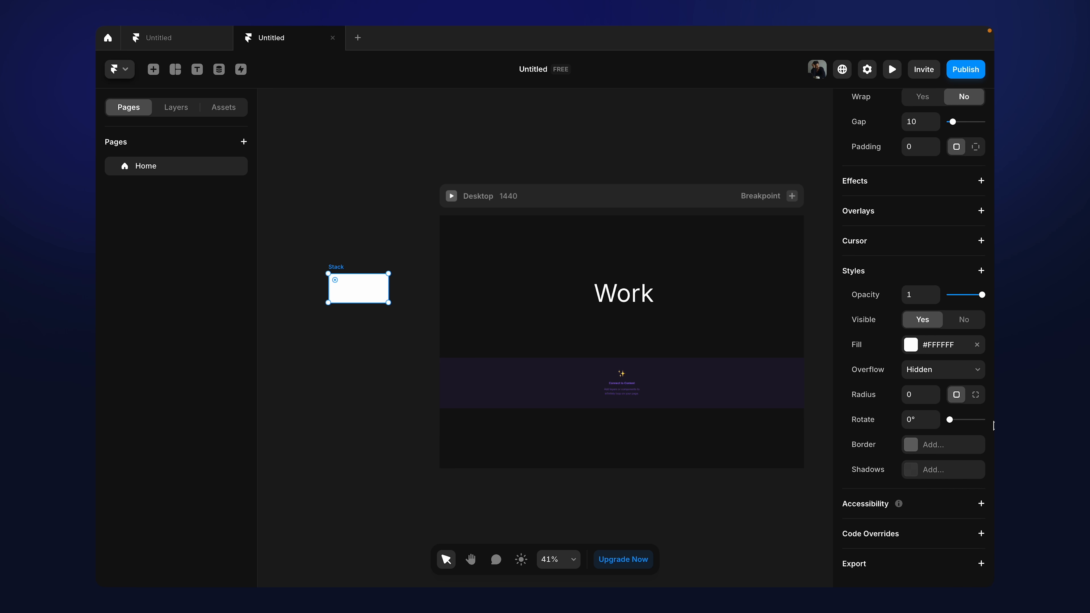
left_click(977, 345)
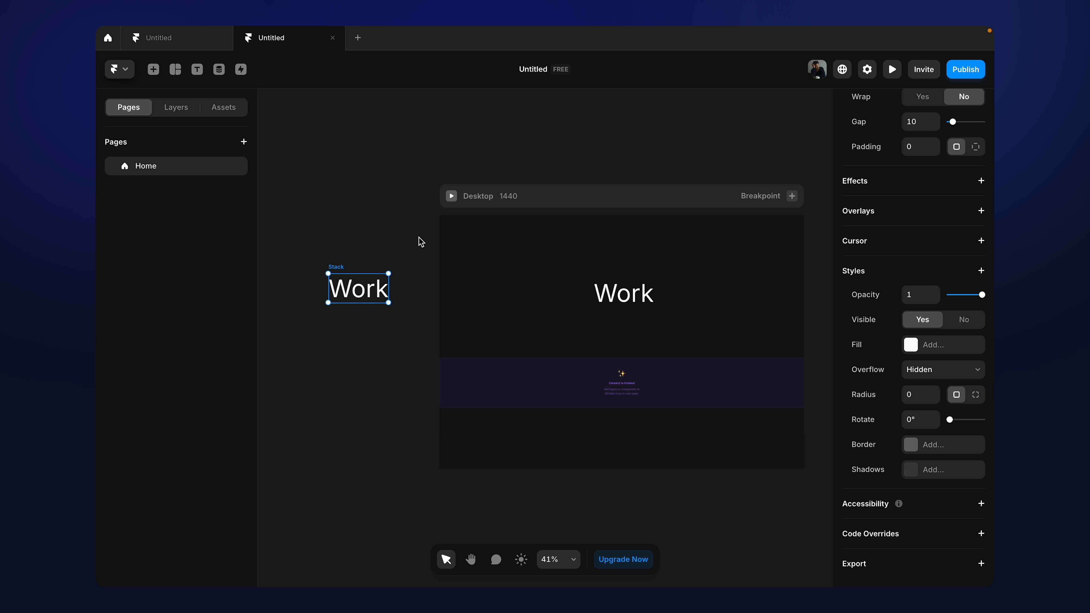
Step: Set the Work stack's width to Fit Content
scroll(927, 215, "up", 6)
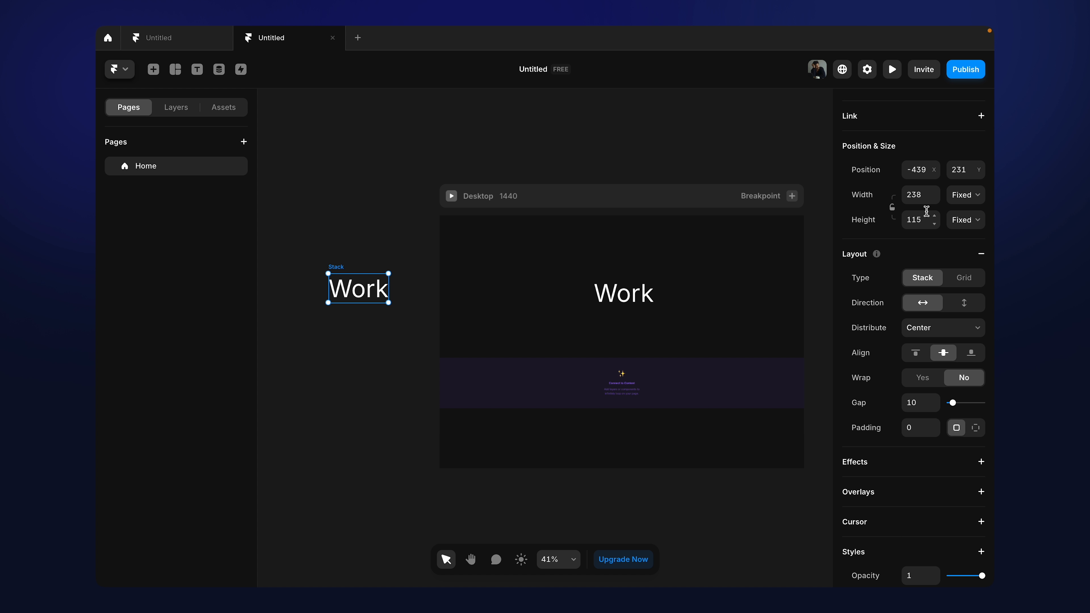
left_click(977, 198)
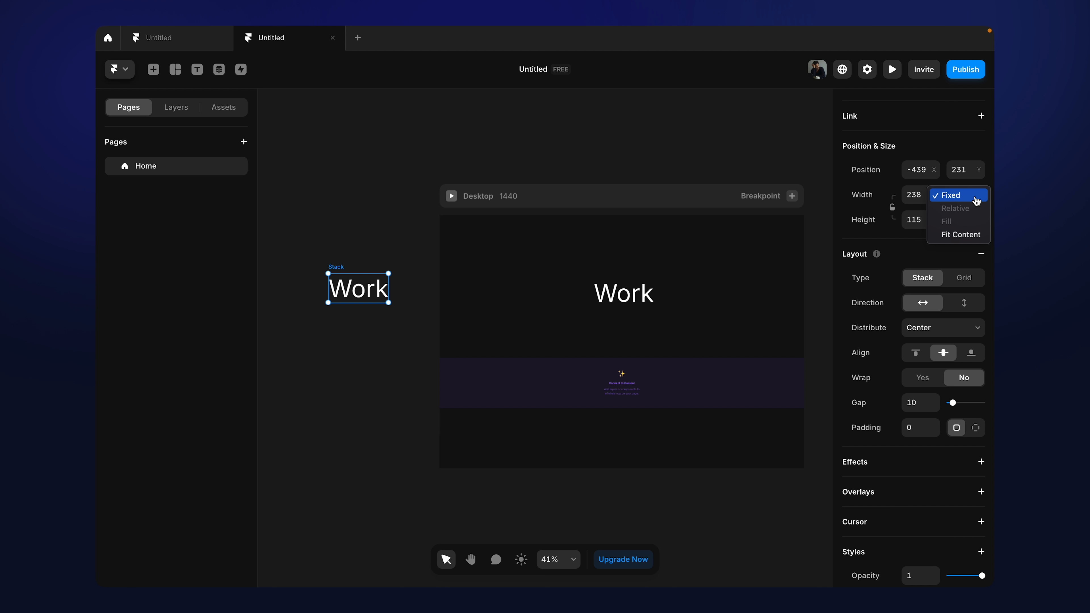
left_click(964, 235)
left_click(365, 341)
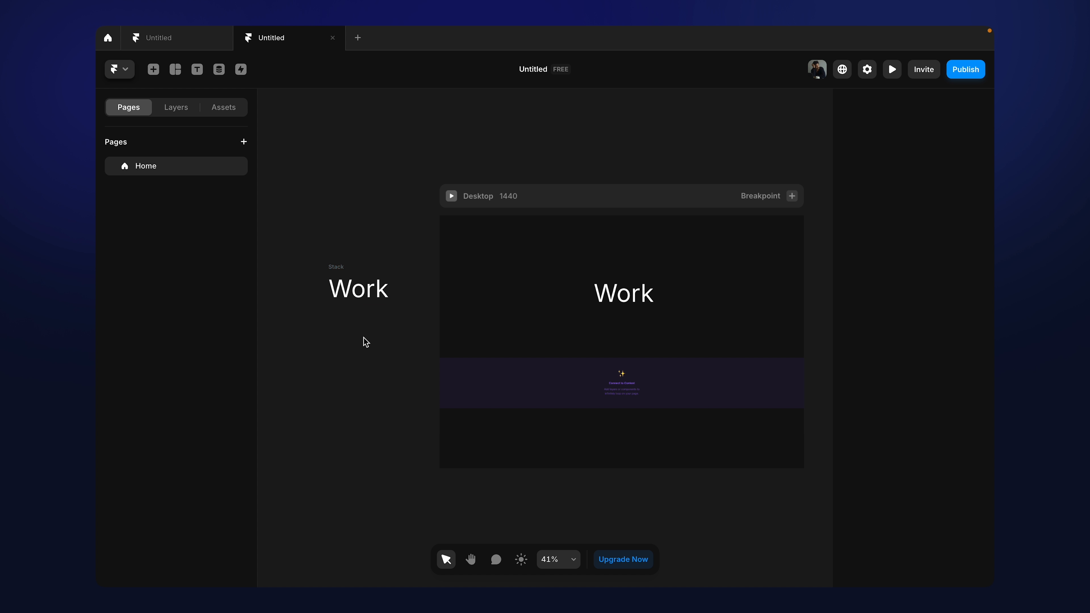
Step: Duplicate the Work stack twice below the original and spread the three stacks vertically with room between them
left_click(342, 267)
left_click_drag(341, 268, 341, 400)
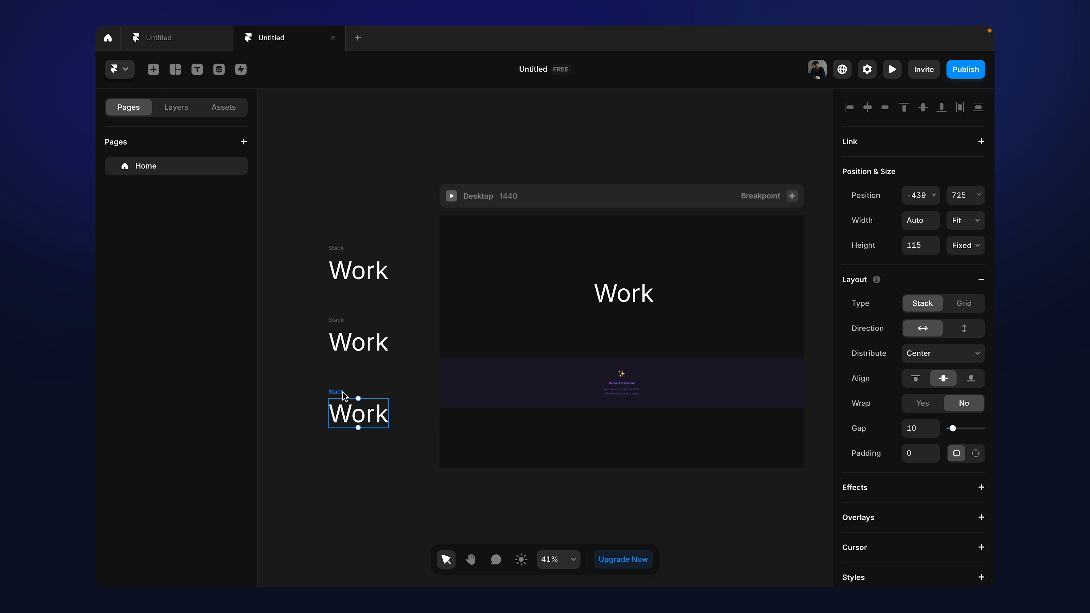
left_click_drag(344, 249, 341, 225)
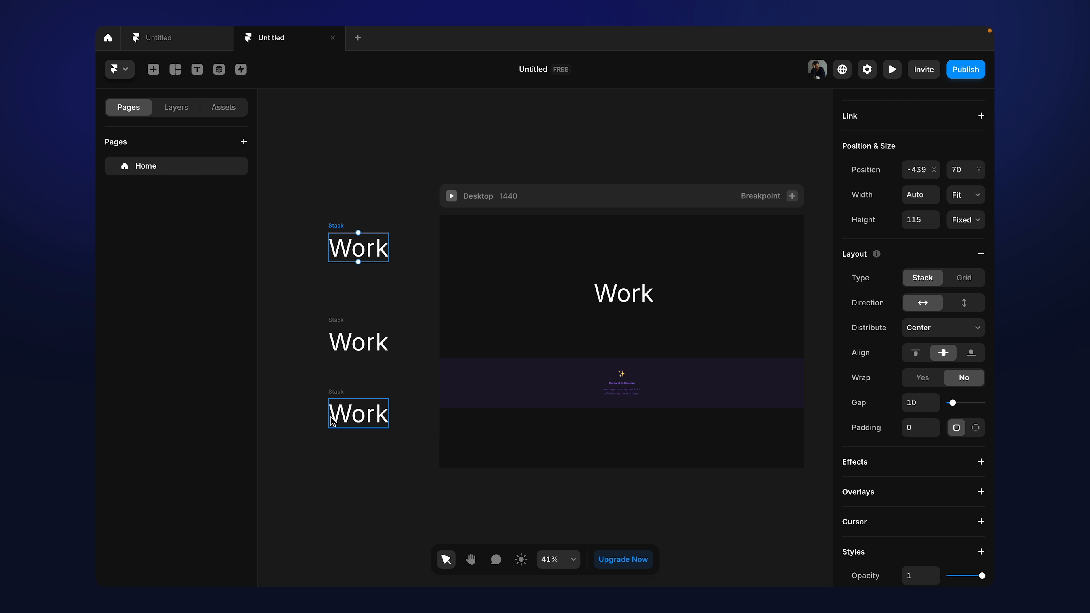
left_click_drag(339, 395, 339, 419)
left_click(304, 356)
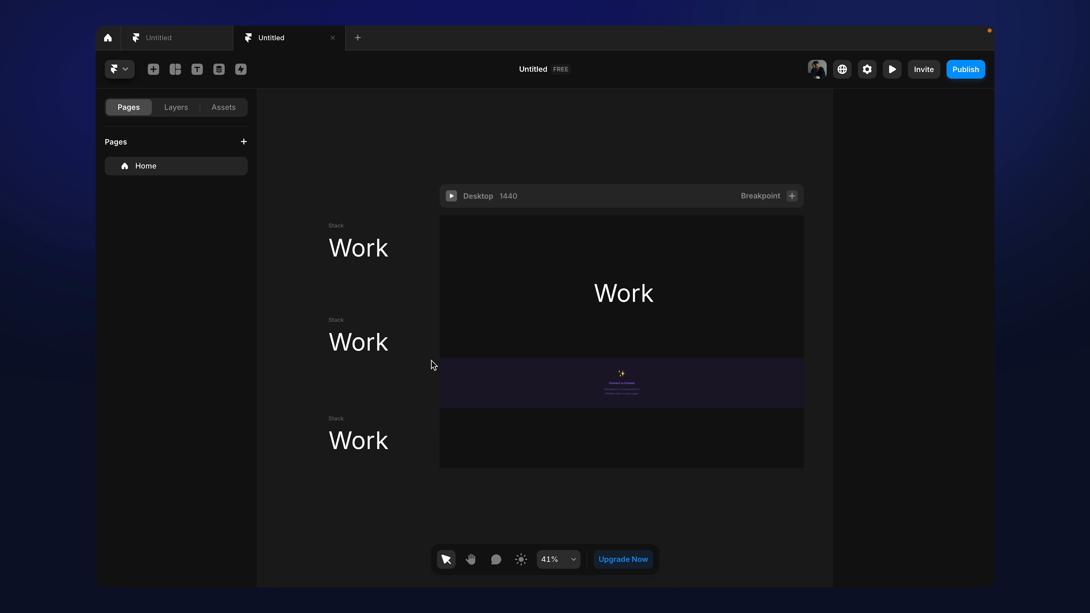
Step: Draw a frame about 301 by 116 between the first two Work stacks and check the Desktop Work text's font size
key("f")
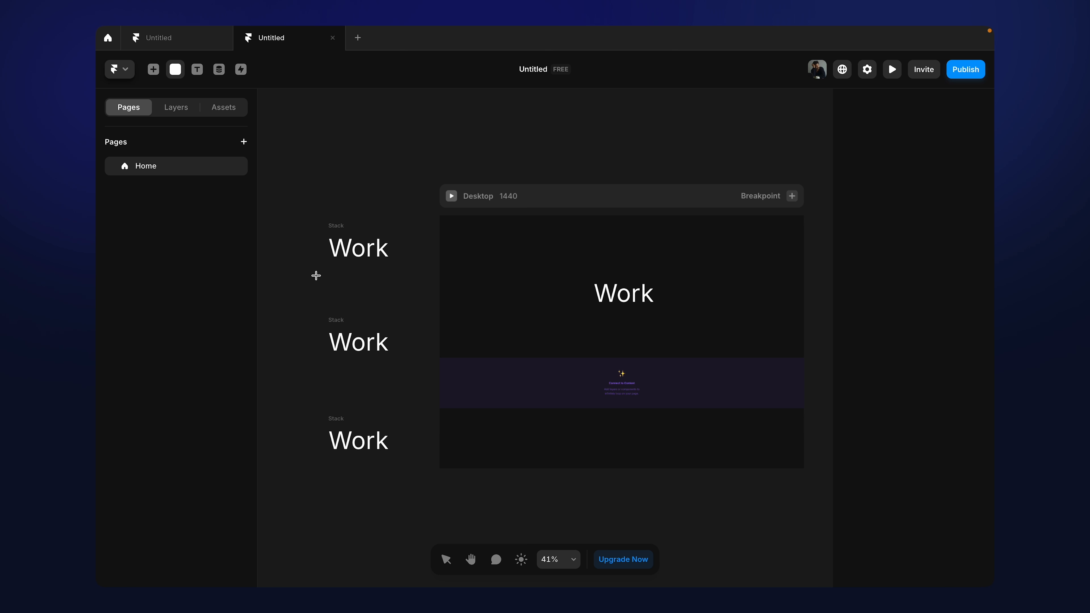
left_click_drag(318, 278, 396, 308)
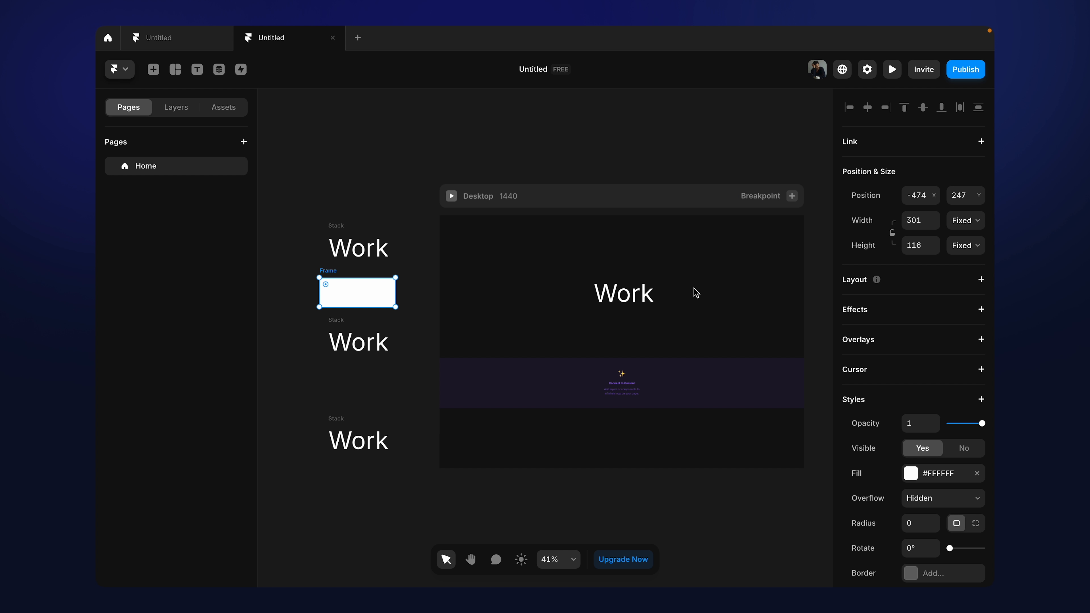
left_click(618, 293)
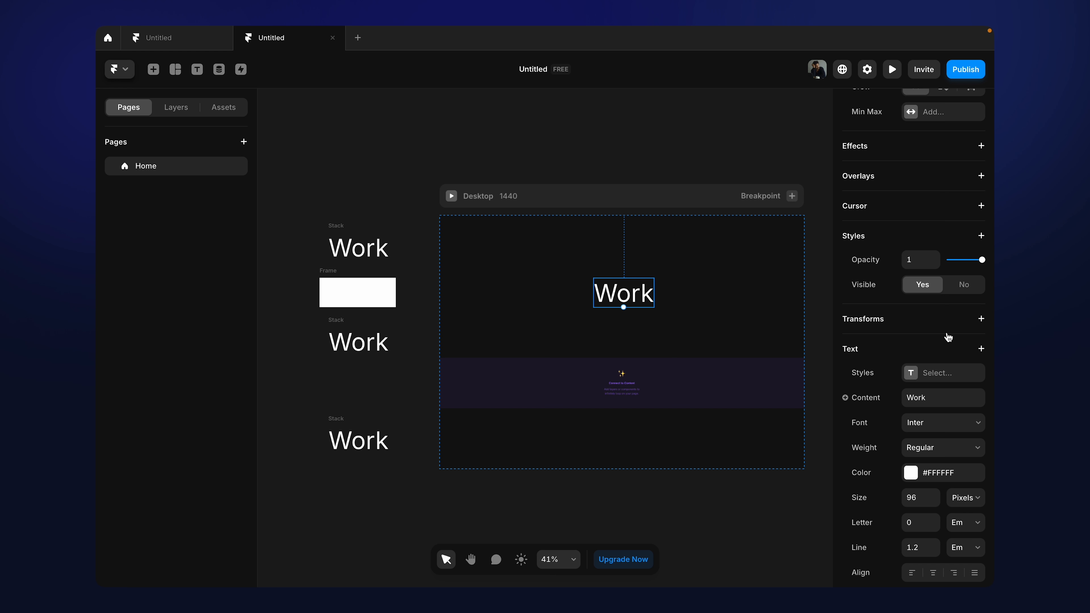
scroll(947, 336, "up", 1)
scroll(948, 335, "down", 2)
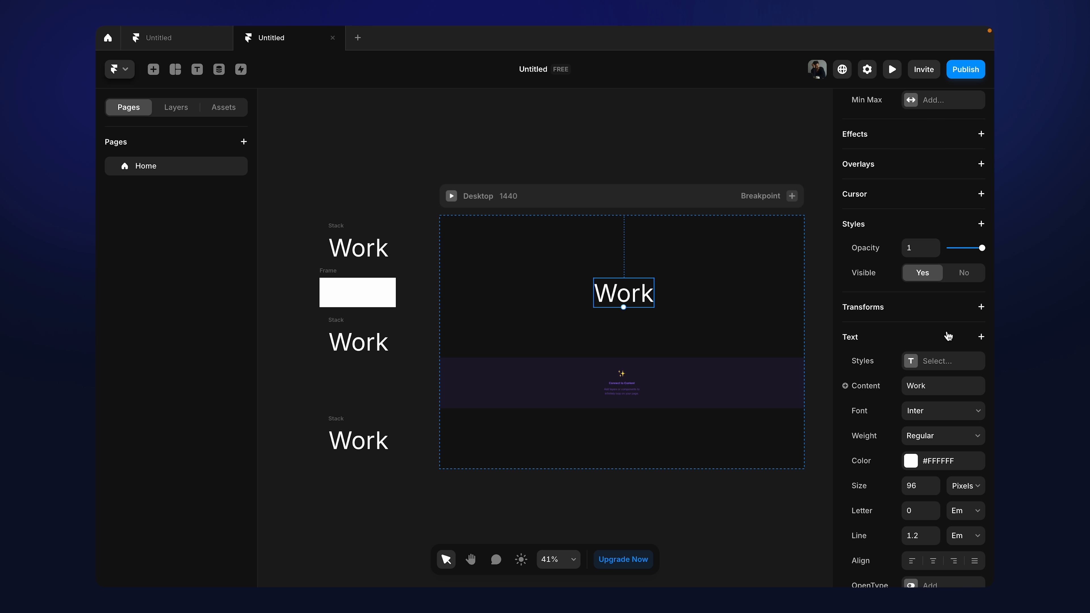
Step: Set the corner radius of the white frame between the stacks to 100
left_click(333, 274)
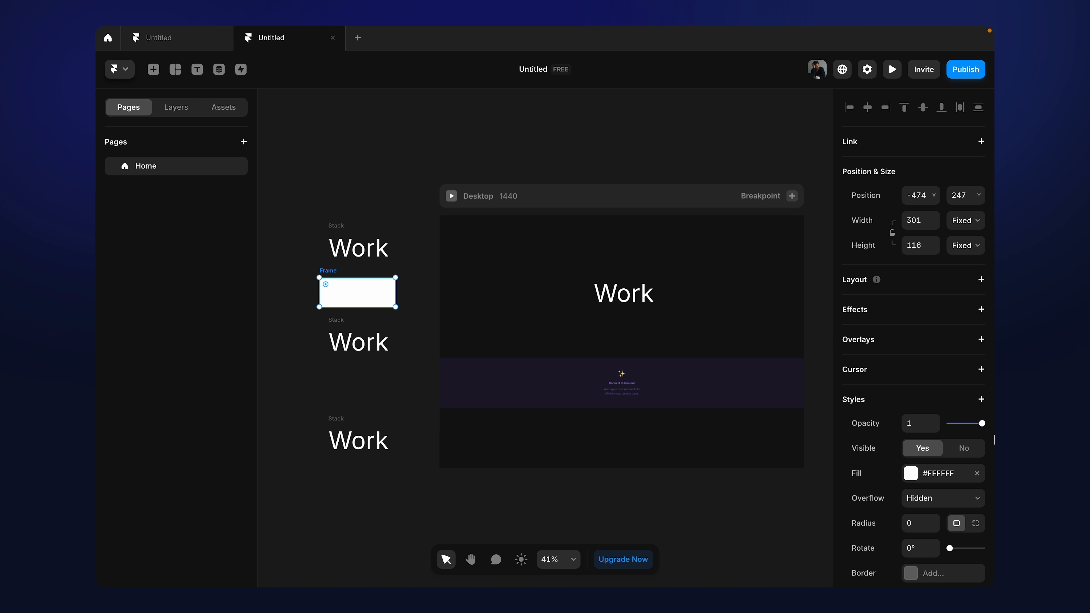
scroll(989, 437, "down", 3)
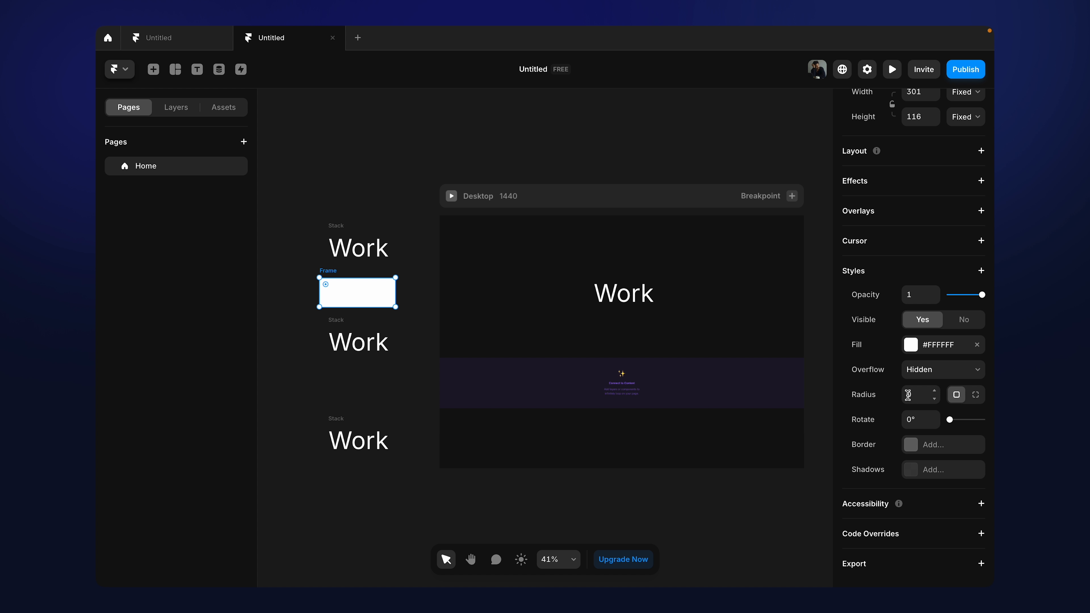
left_click(918, 395)
type("100")
key("Return")
Step: Set the rounded frame's height to 96
scroll(929, 322, "up", 3)
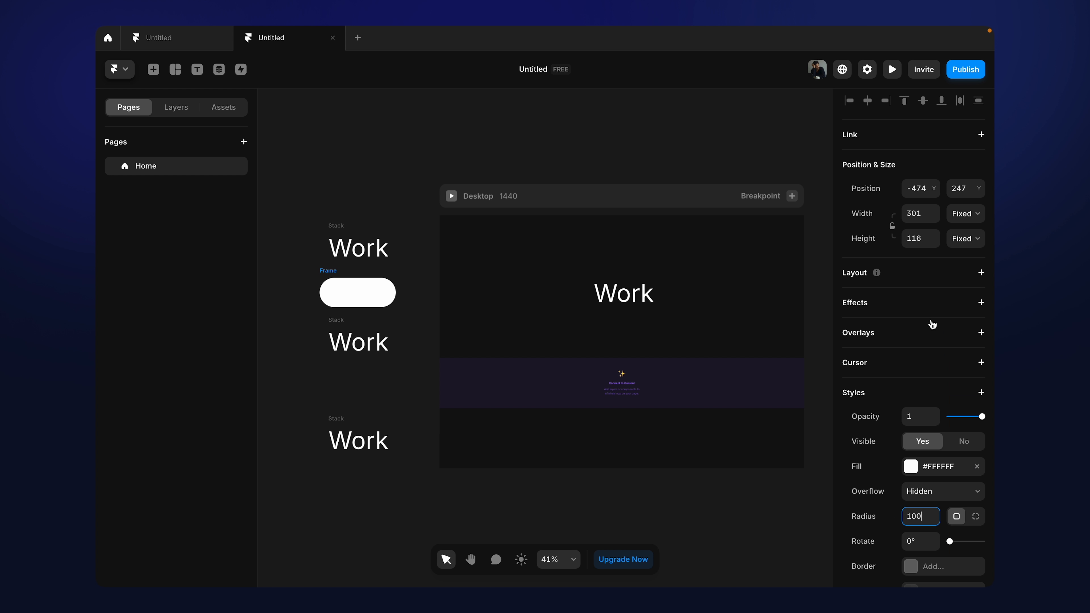
left_click(926, 240)
type("96")
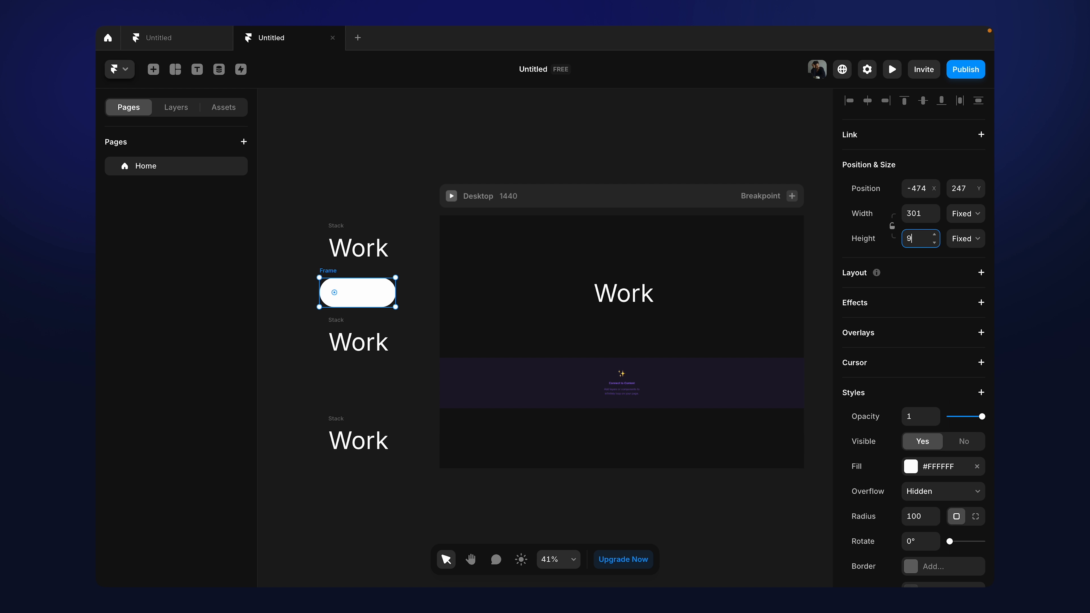
key("Return")
Step: Change the rounded frame's fill to an image, using the Unsplash photo of a tiled pool edge
scroll(968, 391, "down", 3)
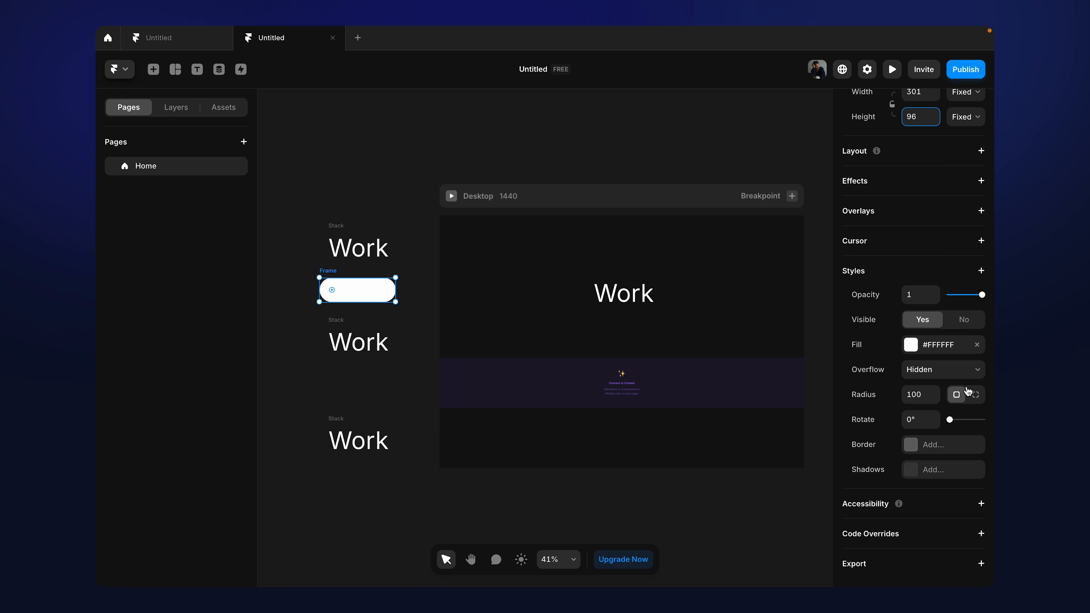
left_click(918, 346)
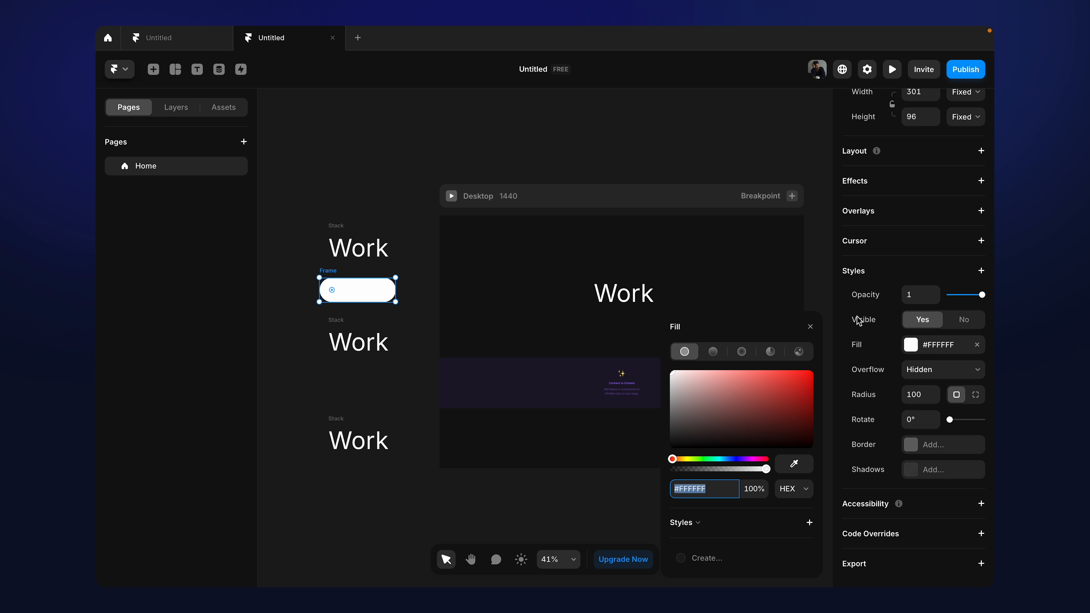
left_click(798, 350)
left_click(781, 561)
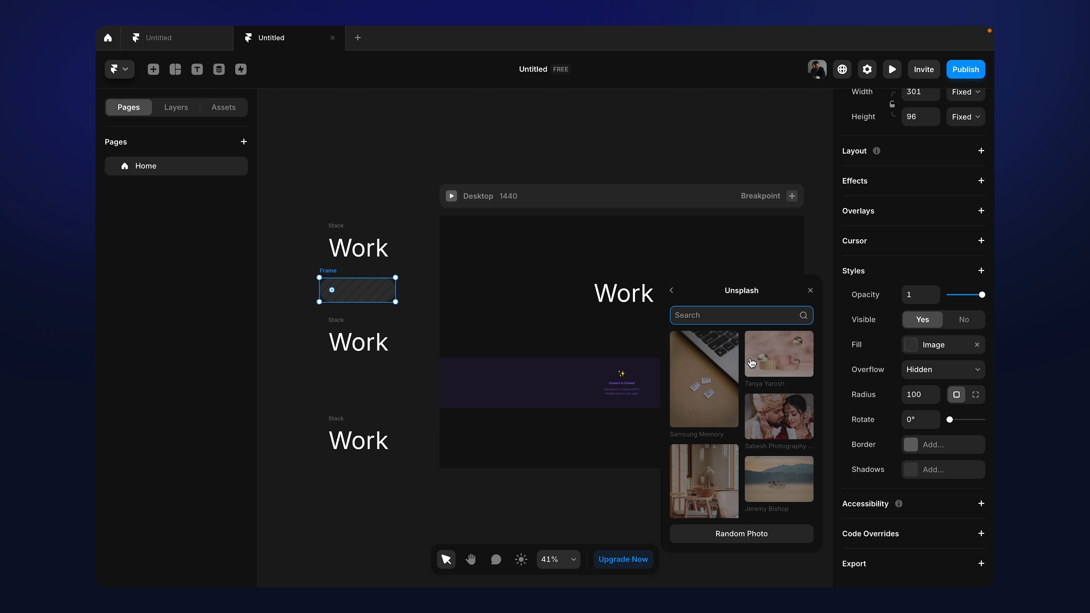
scroll(769, 420, "down", 5)
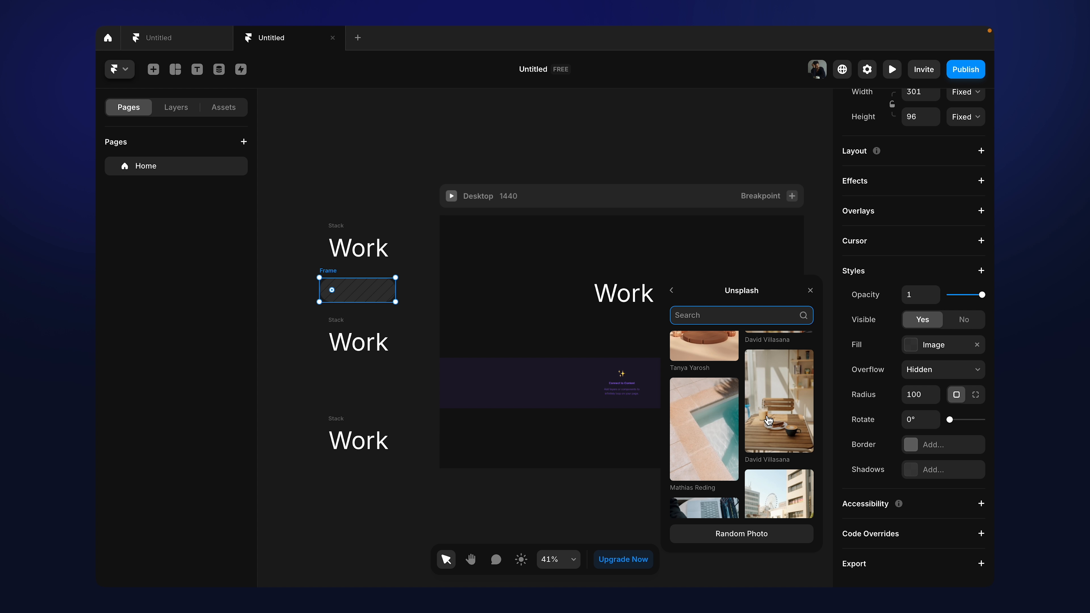
left_click(718, 412)
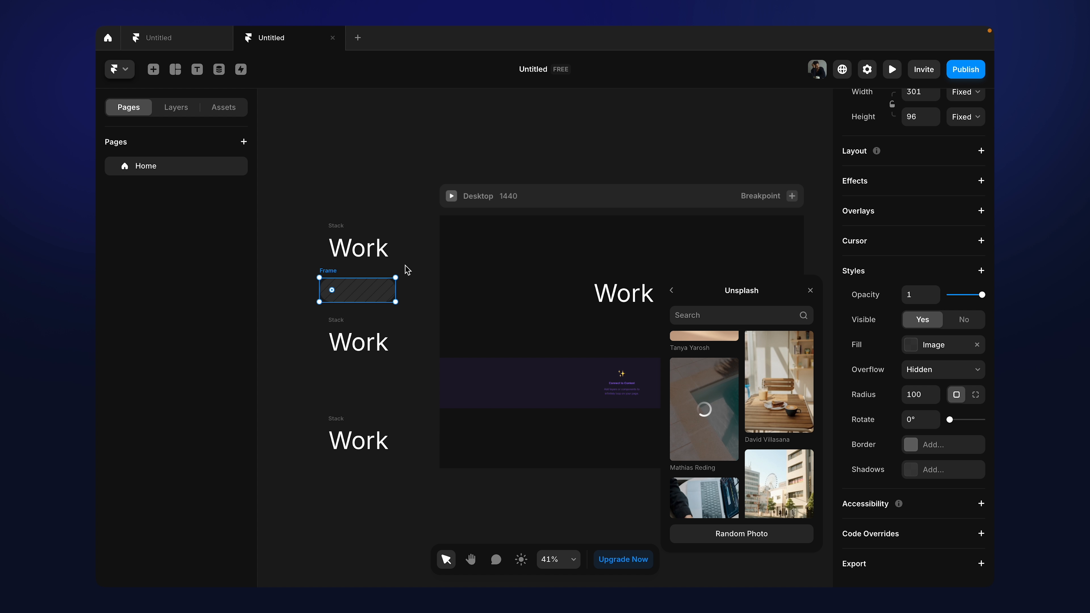
left_click(284, 272)
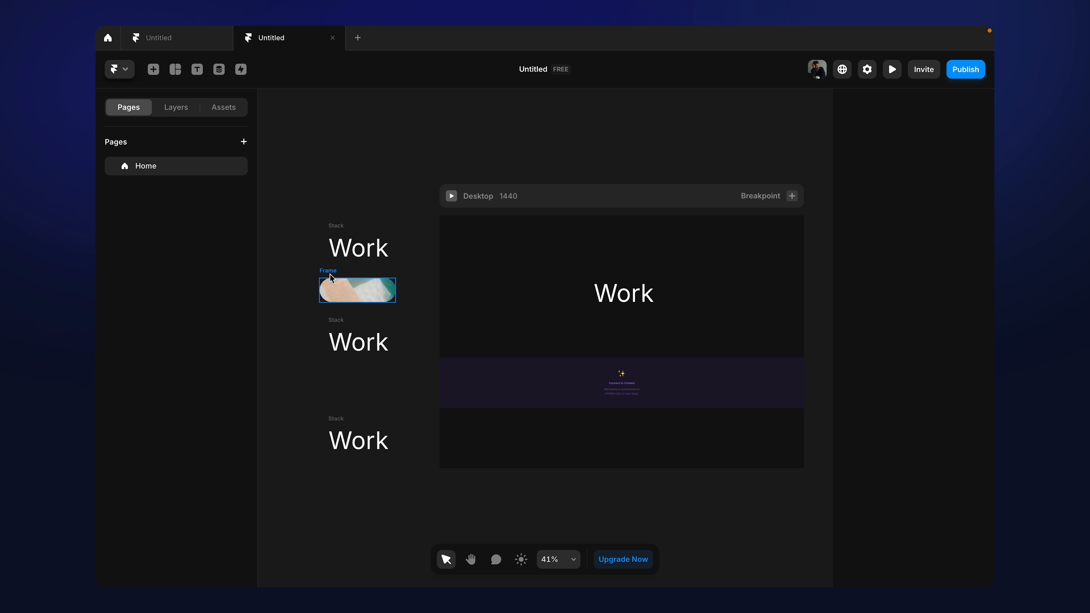
Step: Duplicate the image-filled frame twice, placing one copy below the second Work stack and one below the third
left_click(331, 275)
left_click_drag(330, 277, 332, 472)
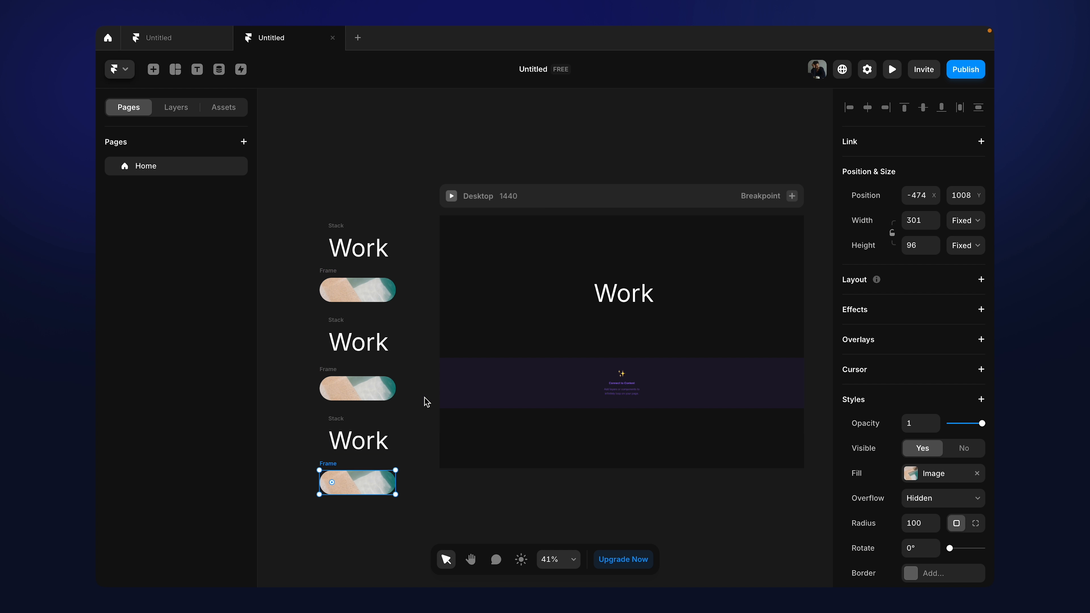
Step: Connect the three Work stacks and three image frames to the ticker, alternating stack and frame from the uppermost pair to the lowest
left_click(499, 392)
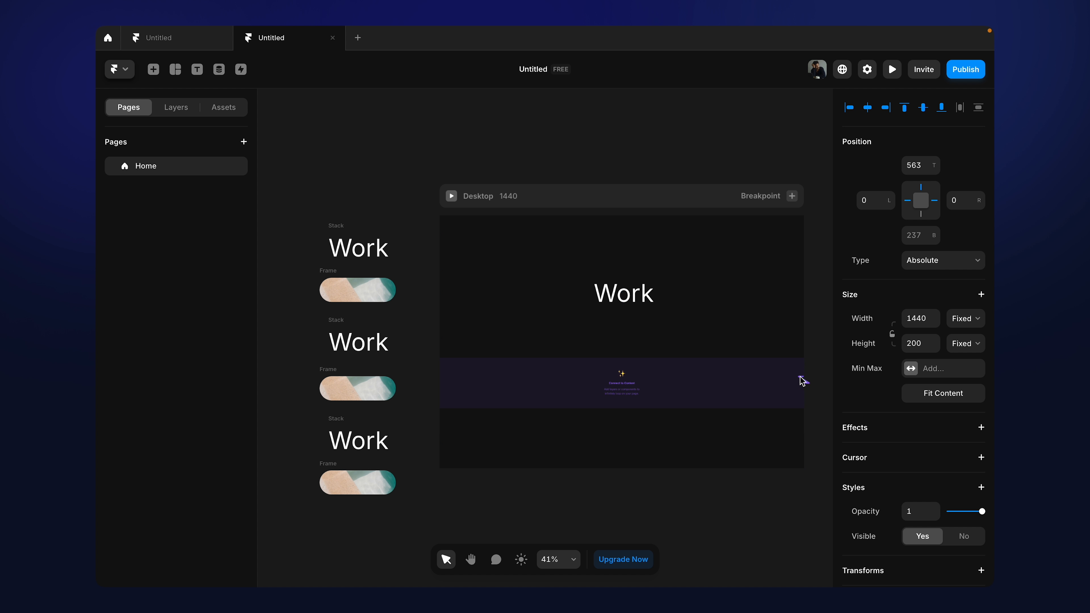
left_click_drag(803, 382, 328, 247)
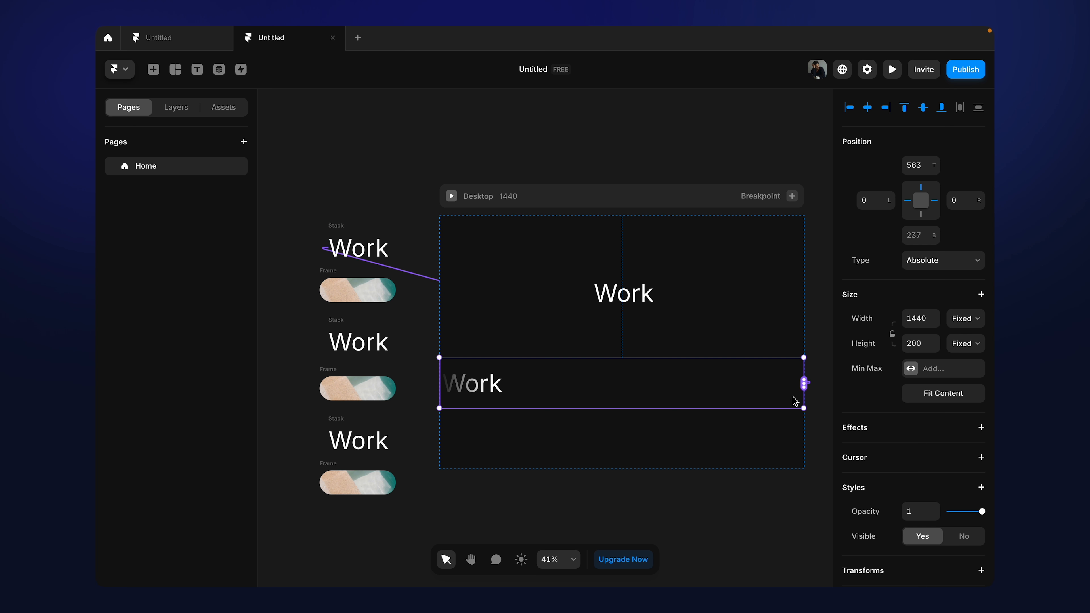
left_click_drag(804, 383, 358, 289)
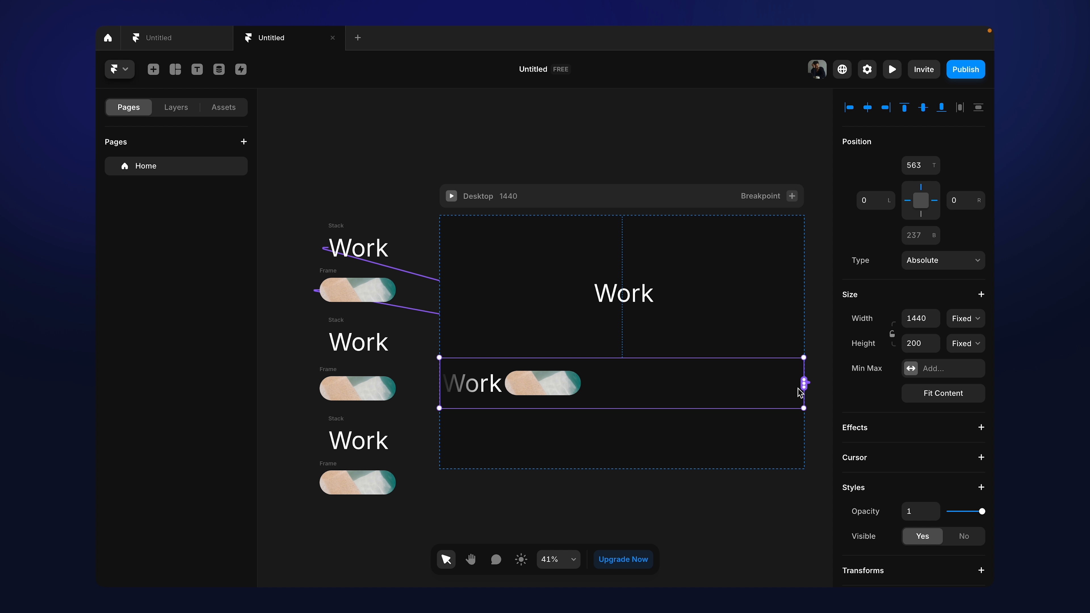
left_click_drag(804, 384, 358, 344)
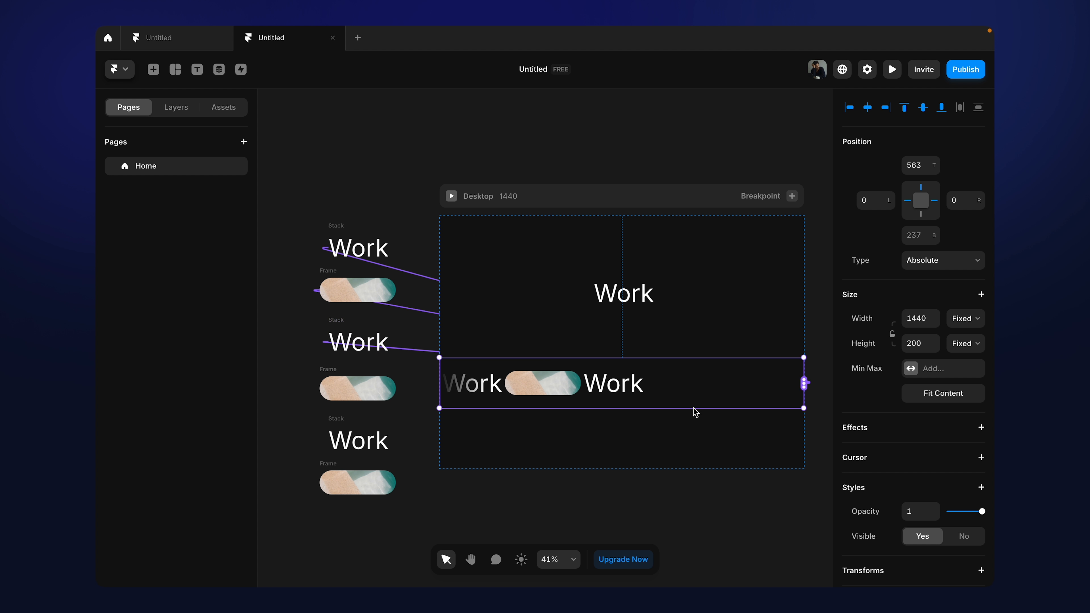
left_click_drag(803, 383, 356, 392)
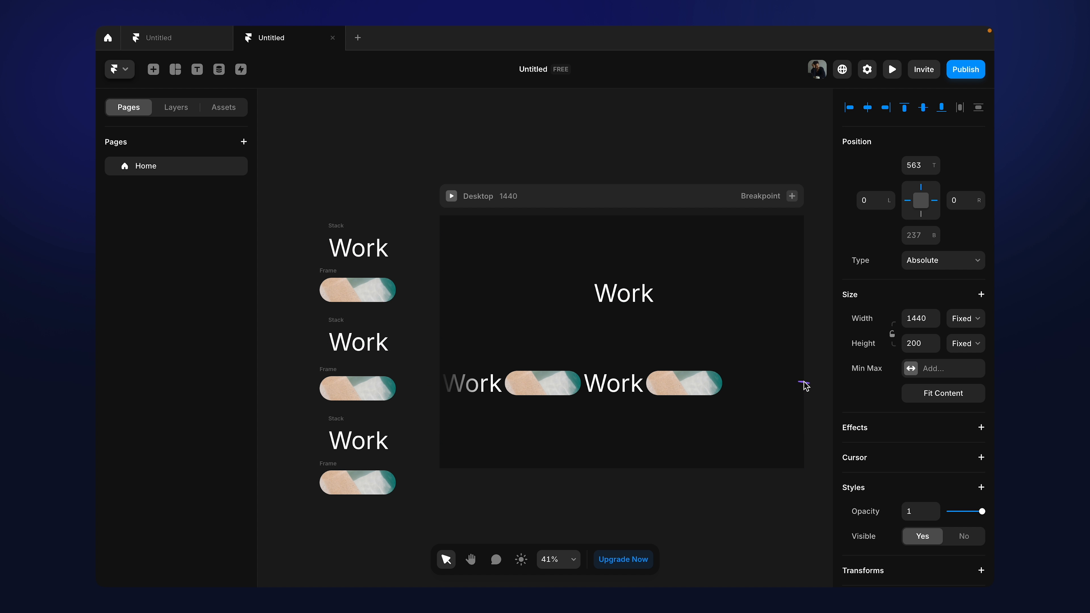
left_click_drag(804, 383, 358, 442)
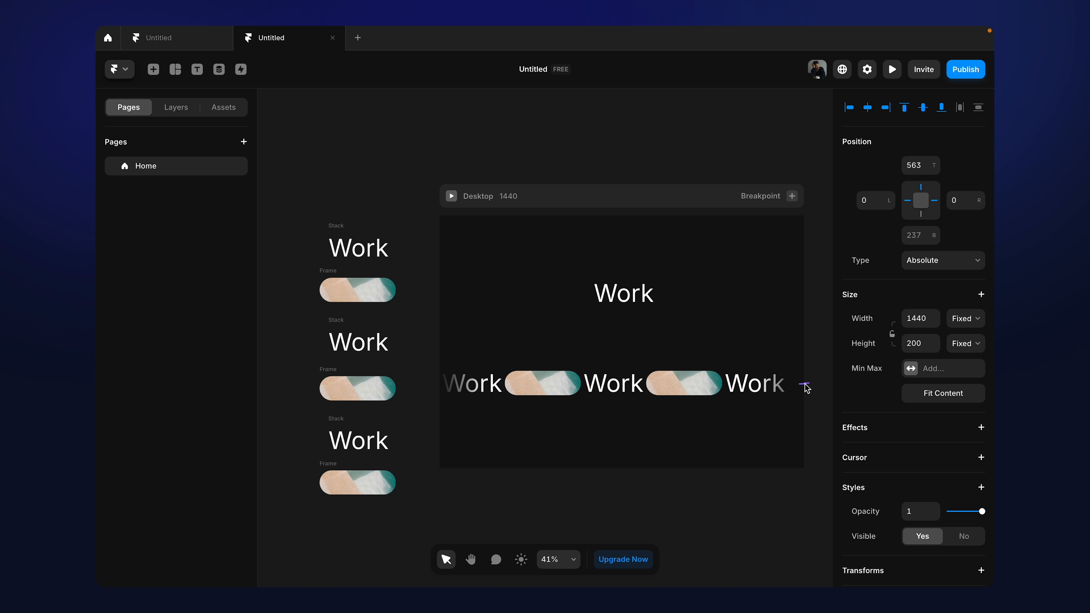
left_click_drag(805, 388, 378, 480)
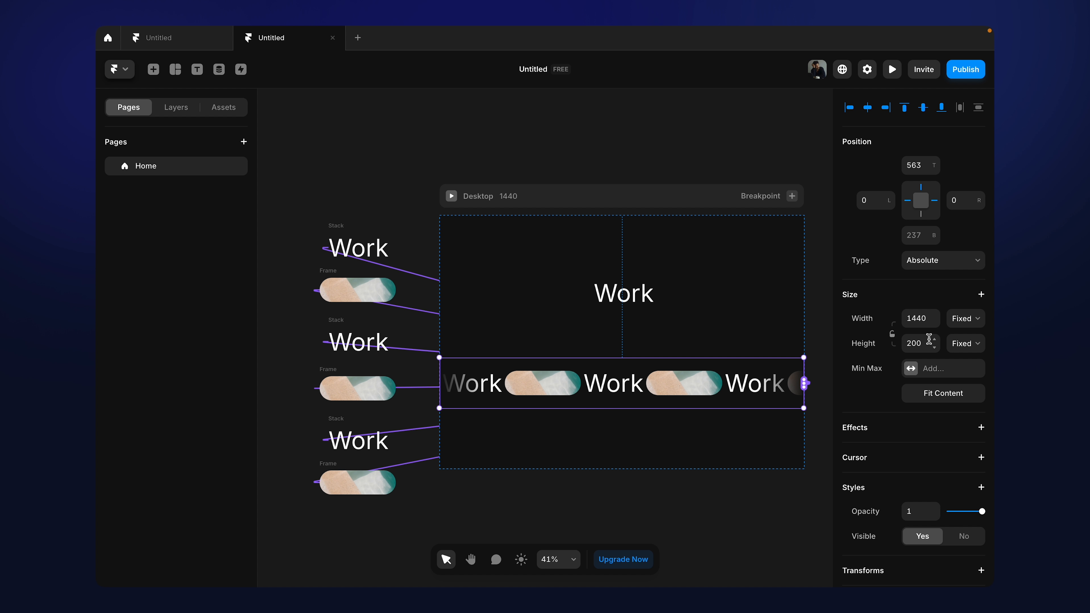
Step: Check the Work heading's height by switching it to Fixed, and return it to Fit Content
left_click(643, 294)
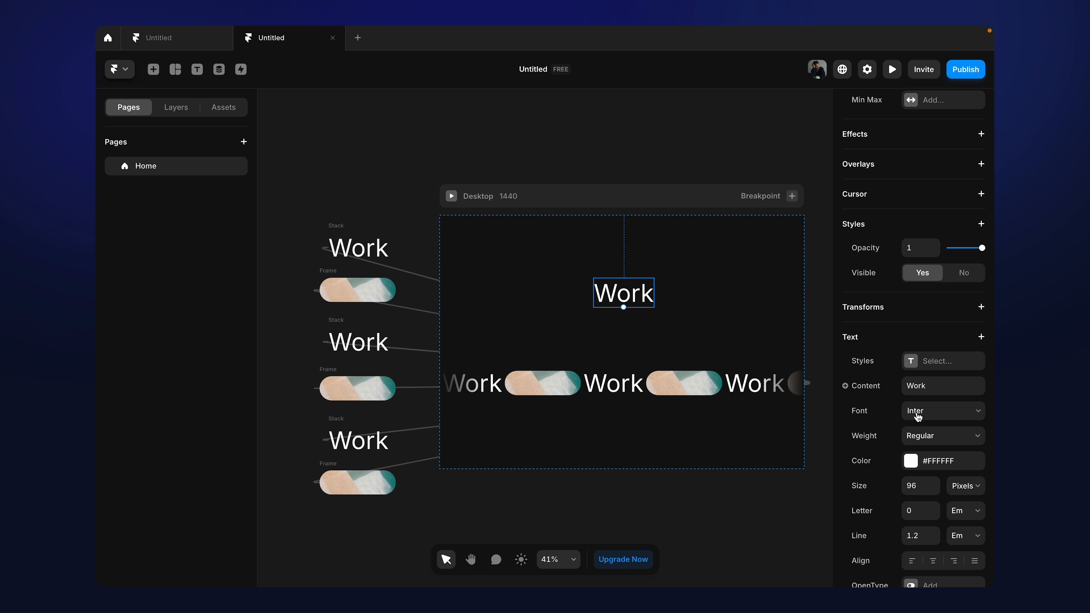
scroll(936, 335, "up", 6)
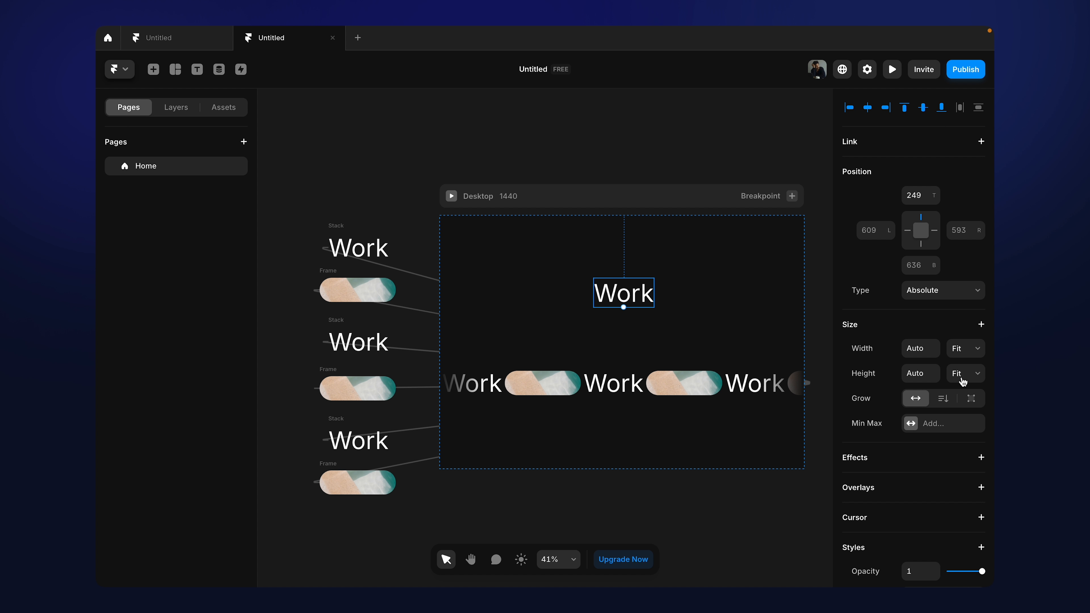
left_click(964, 381)
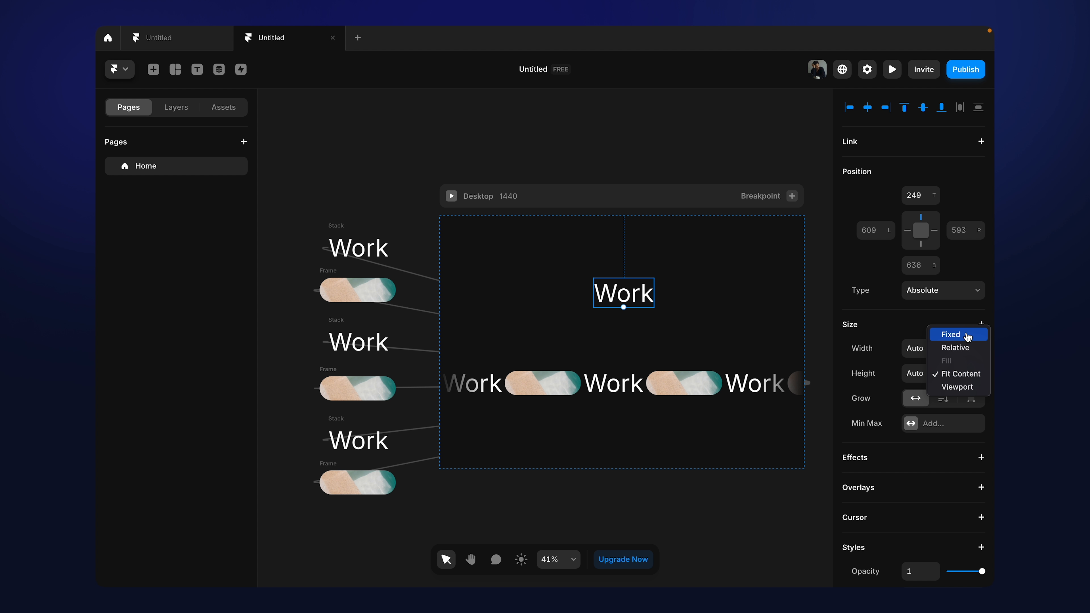
left_click(967, 335)
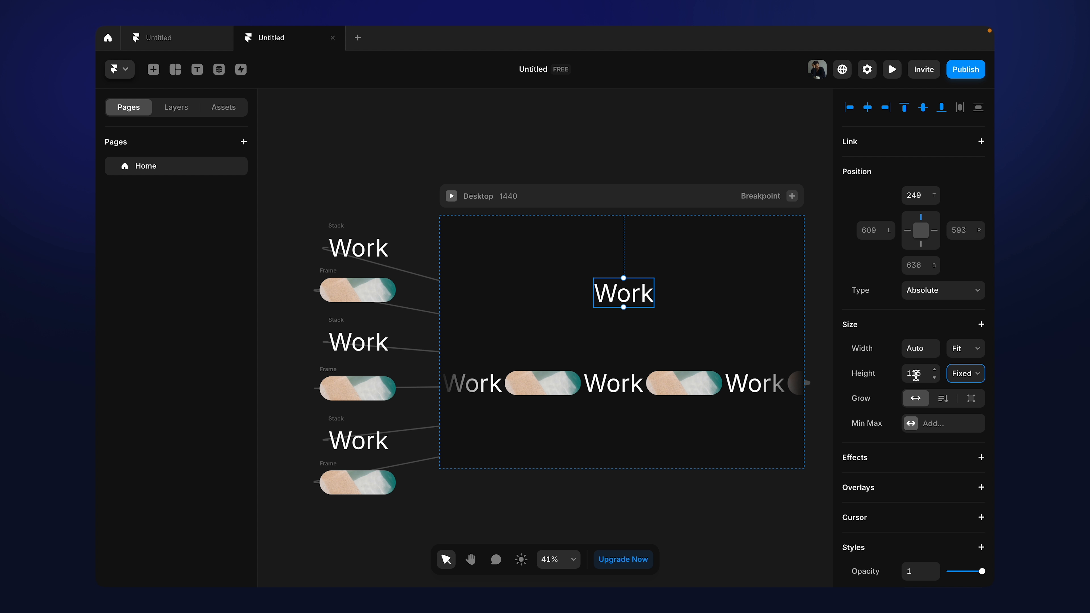
left_click(960, 375)
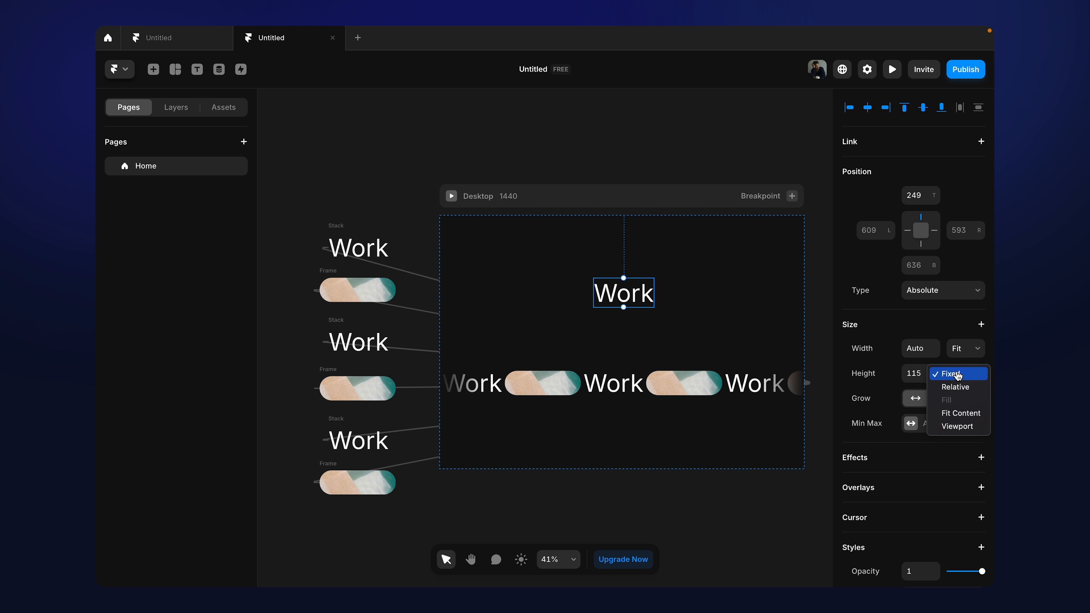
left_click(960, 415)
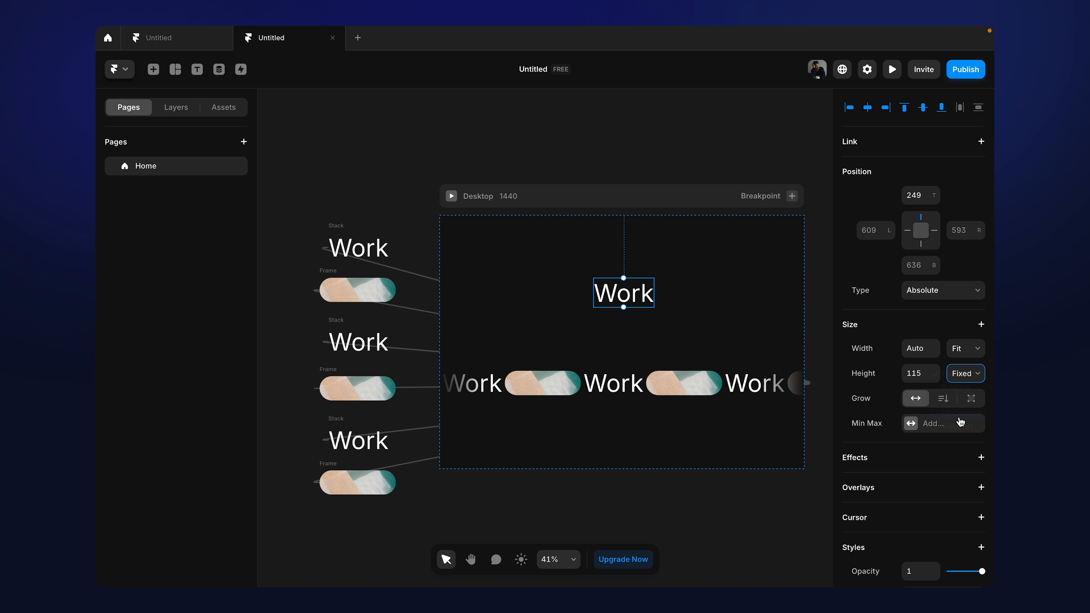
Step: Set the ticker's height to 115
left_click(783, 379)
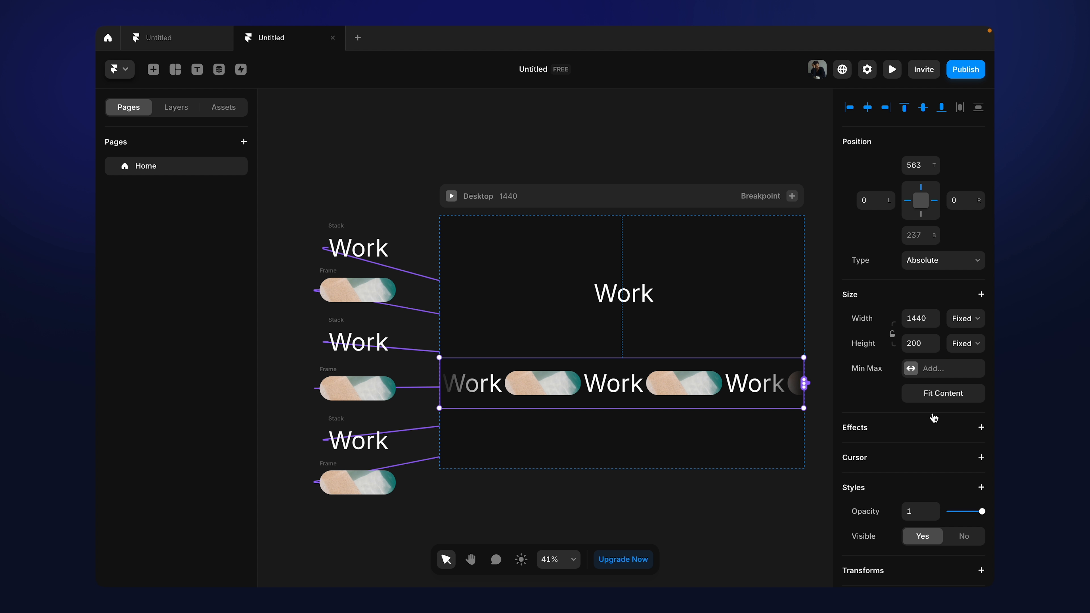
left_click(923, 344)
type("115")
key("Return")
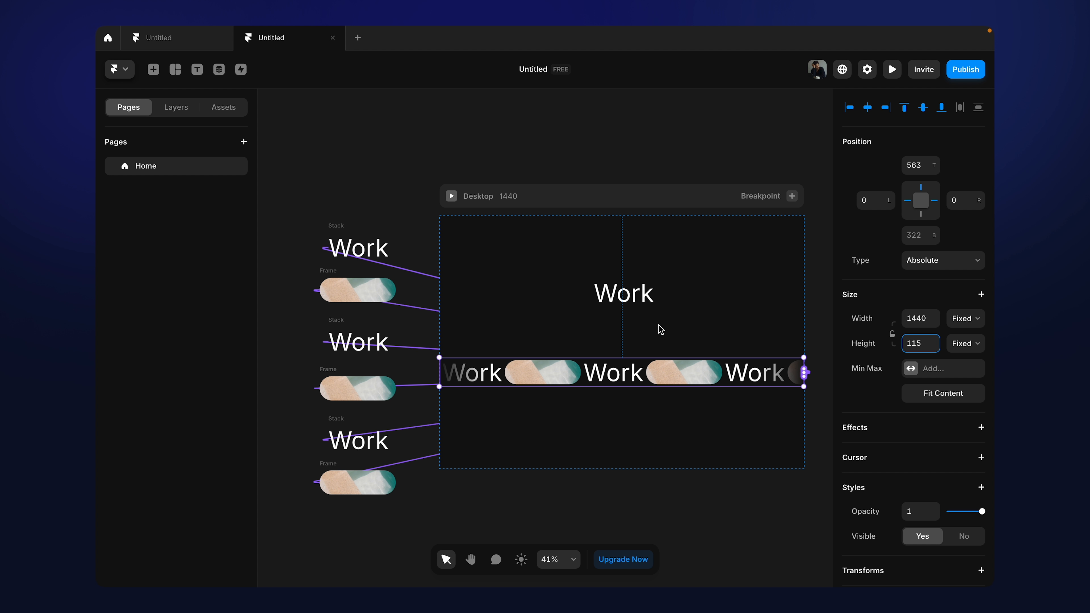
key("Escape")
Step: Wrap the Work heading in a frame and stretch that frame across the page's full 1440 width
left_click(626, 286)
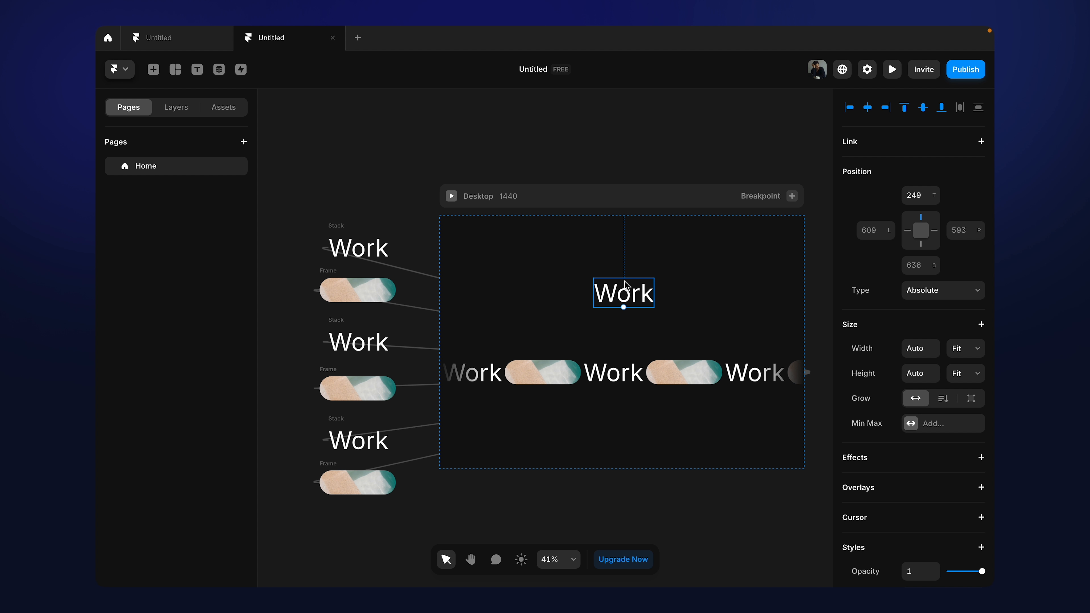
left_click(618, 381)
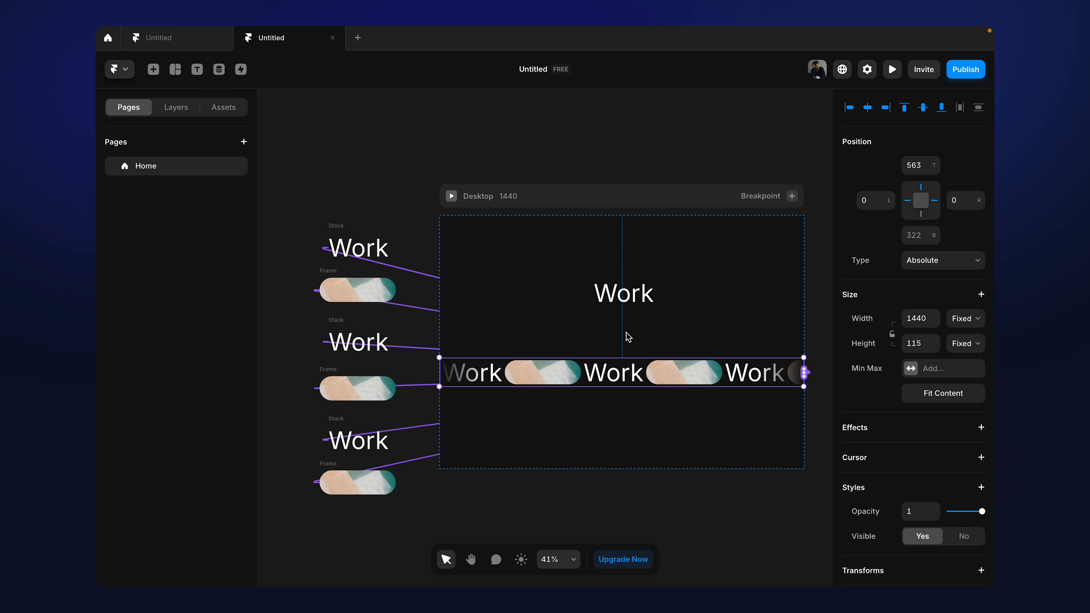
left_click(630, 306)
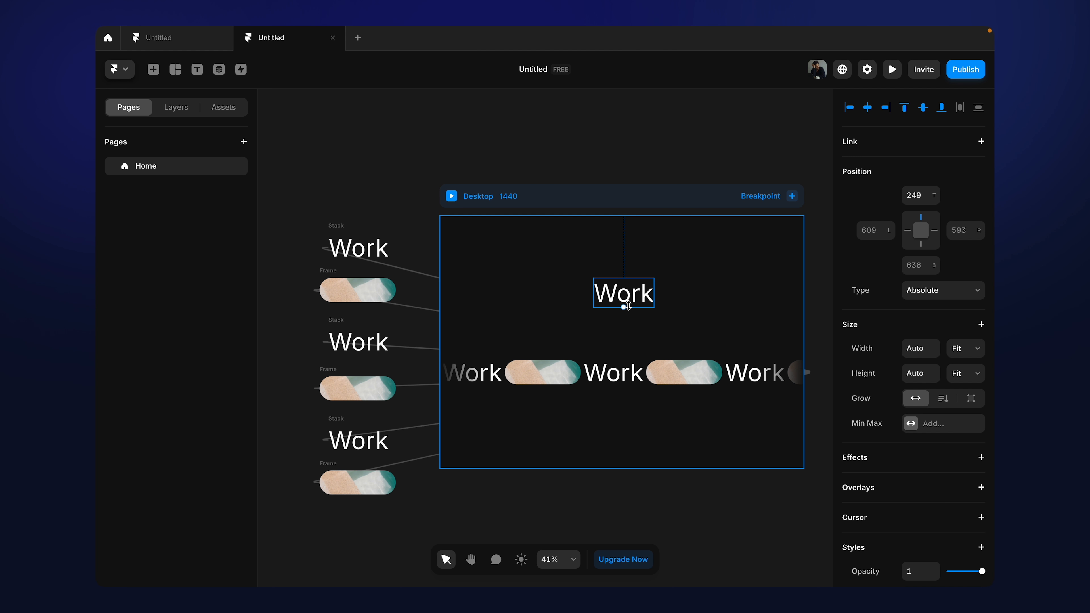
left_click_drag(629, 306, 629, 306)
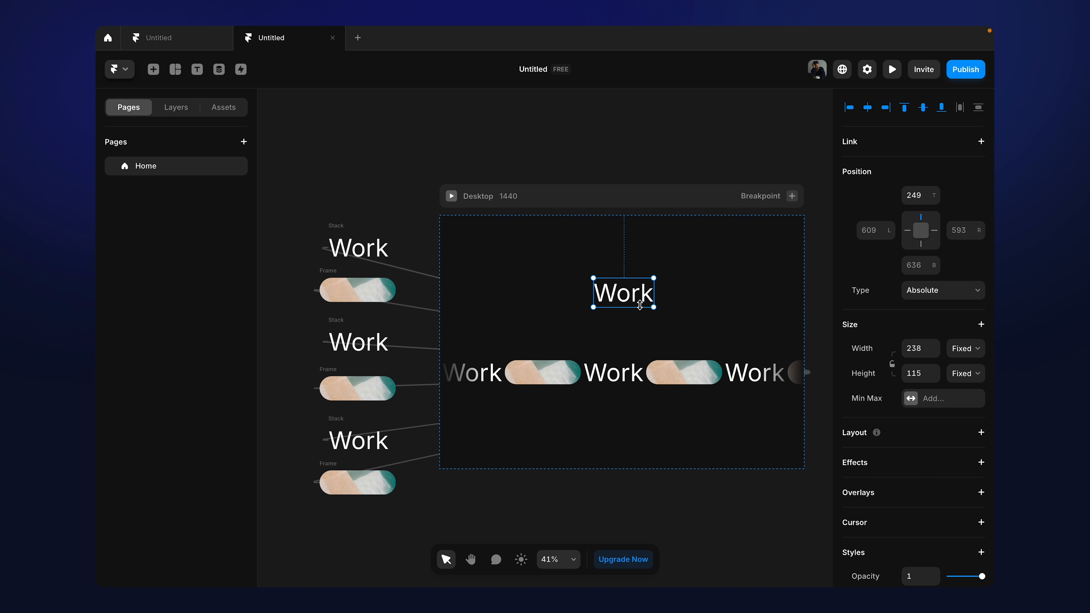
left_click_drag(656, 290, 802, 290)
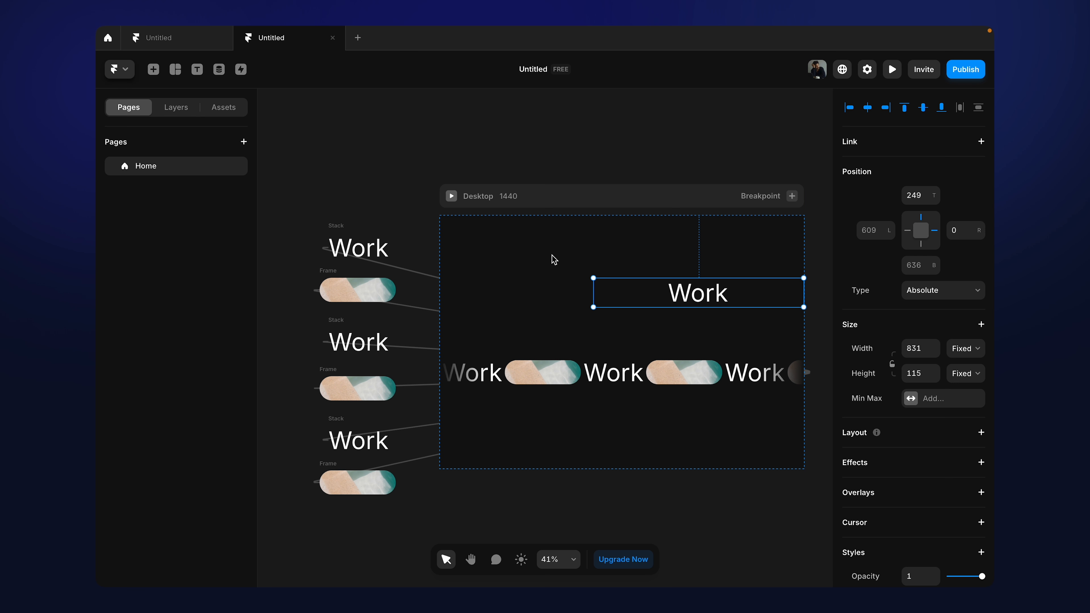
left_click_drag(594, 293, 448, 261)
left_click_drag(433, 271, 440, 275)
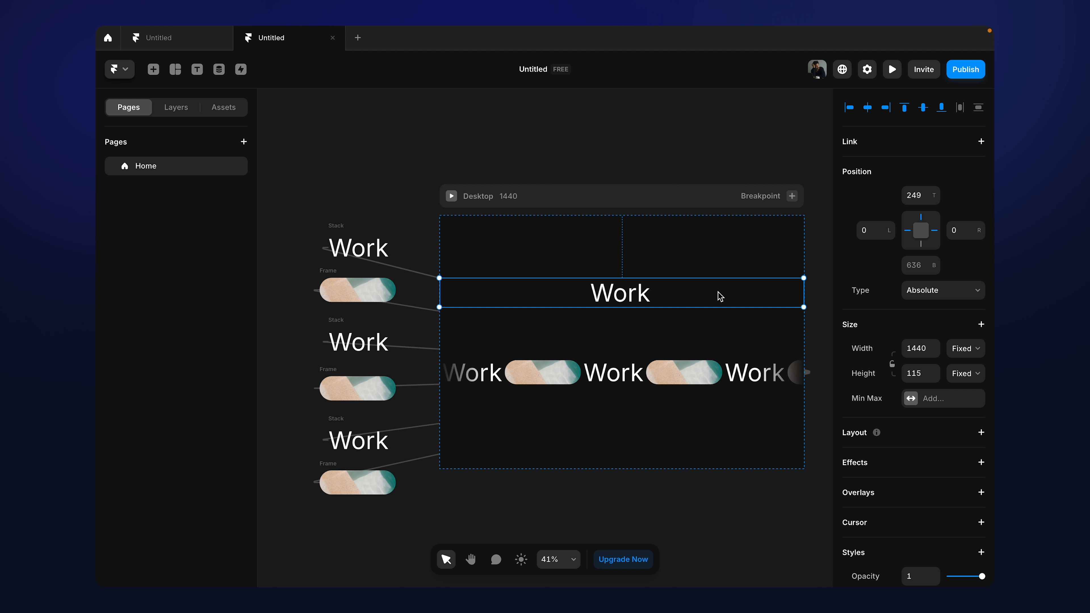
Step: Move the ticker into the full-width frame around the Work heading and centre it vertically there
left_click(620, 378)
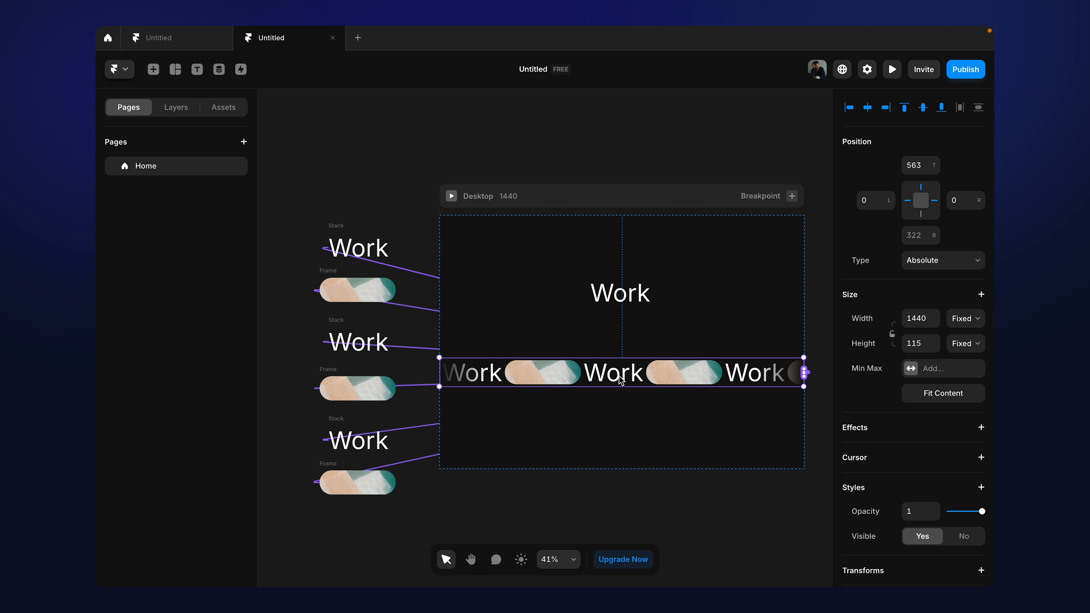
key("Delete")
left_click(665, 293)
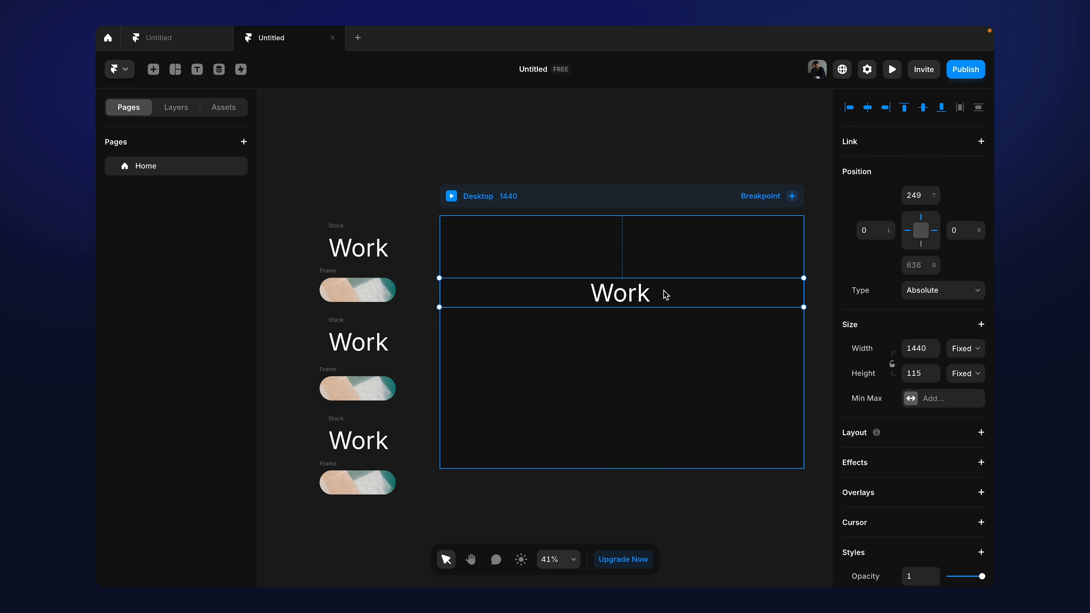
key("ctrl+z")
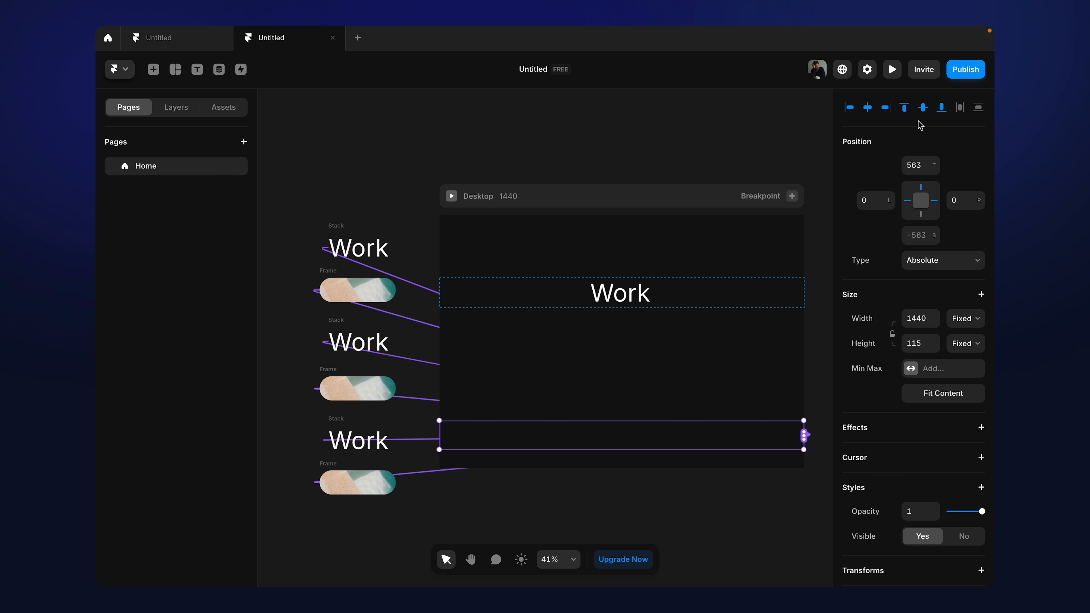
left_click(923, 109)
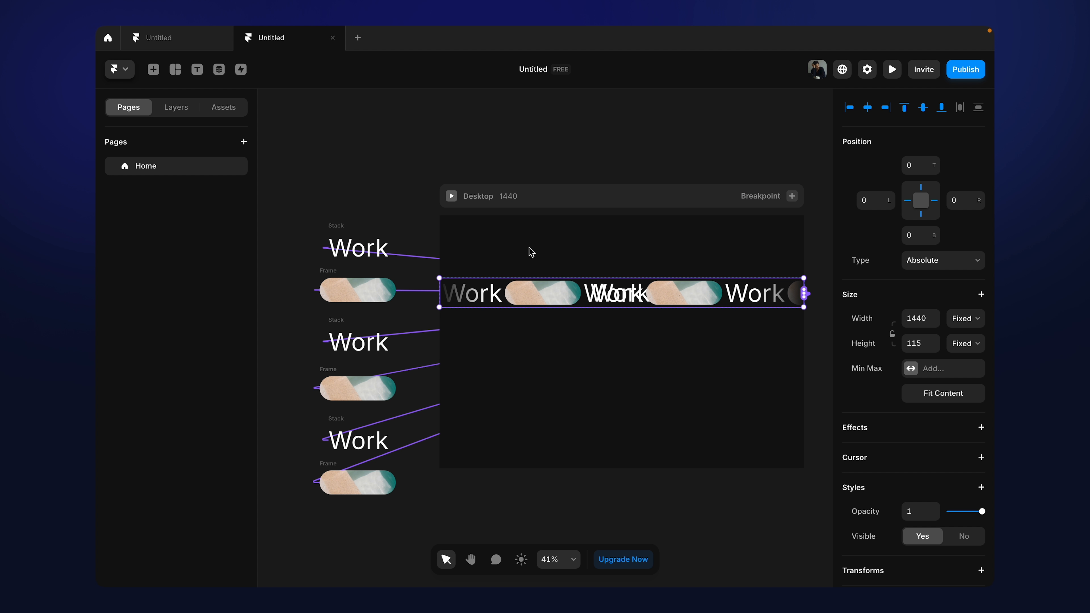
Step: Add a Z Index style to the ticker and set it to 3
scroll(887, 348, "down", 5)
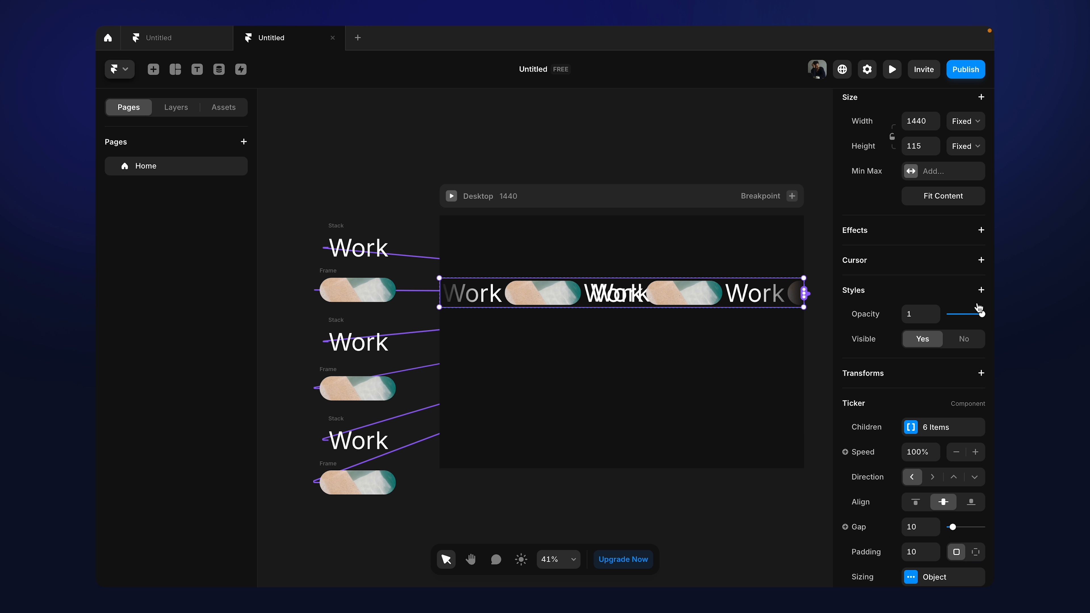
left_click(982, 291)
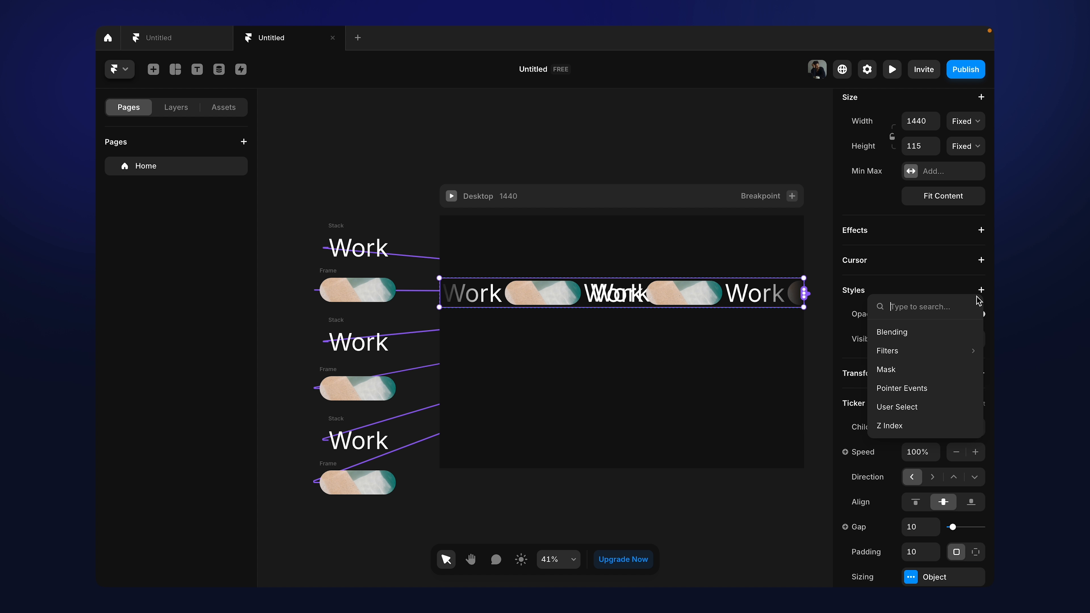
left_click(899, 426)
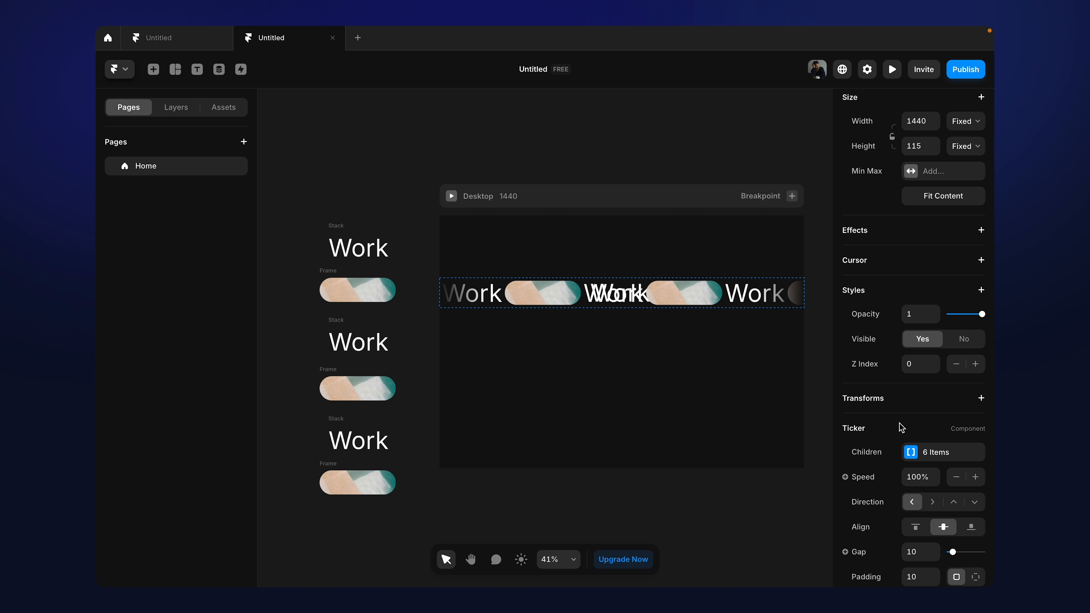
left_click(917, 364)
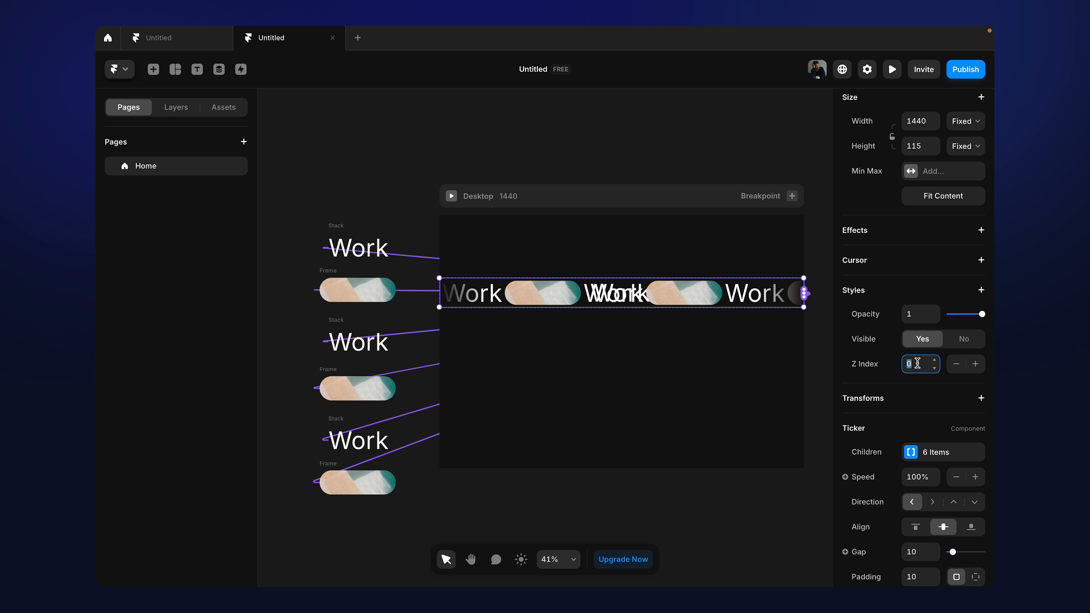
type("3")
left_click(664, 338)
left_click(596, 293)
Step: Rename the frame containing the ticker and Work heading to "menu item" and create a component of the same name from it
left_click(166, 108)
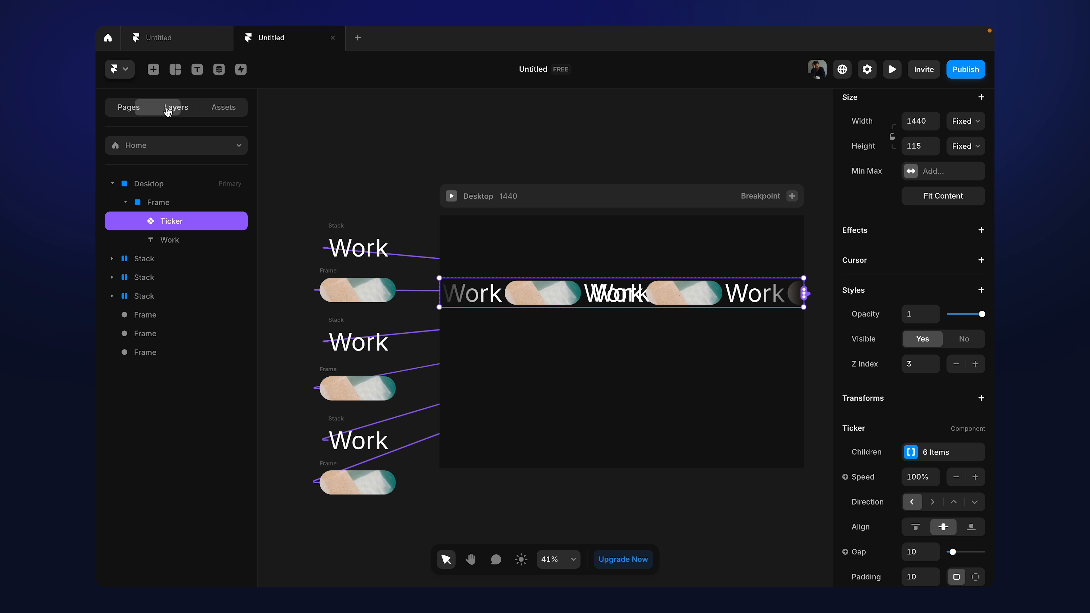
left_click(165, 202)
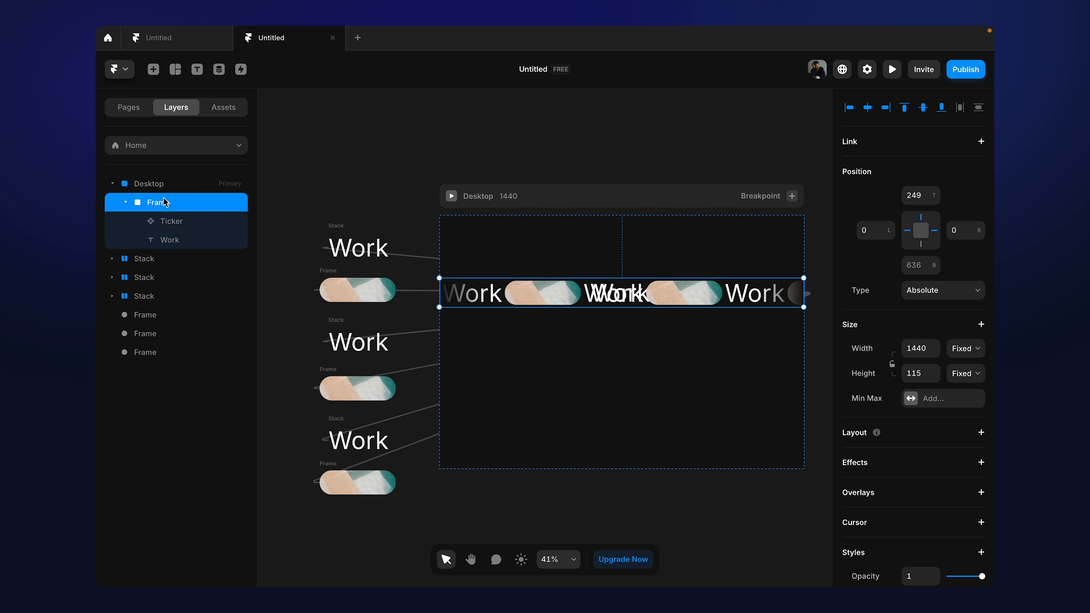
double_click(165, 202)
type("menu item")
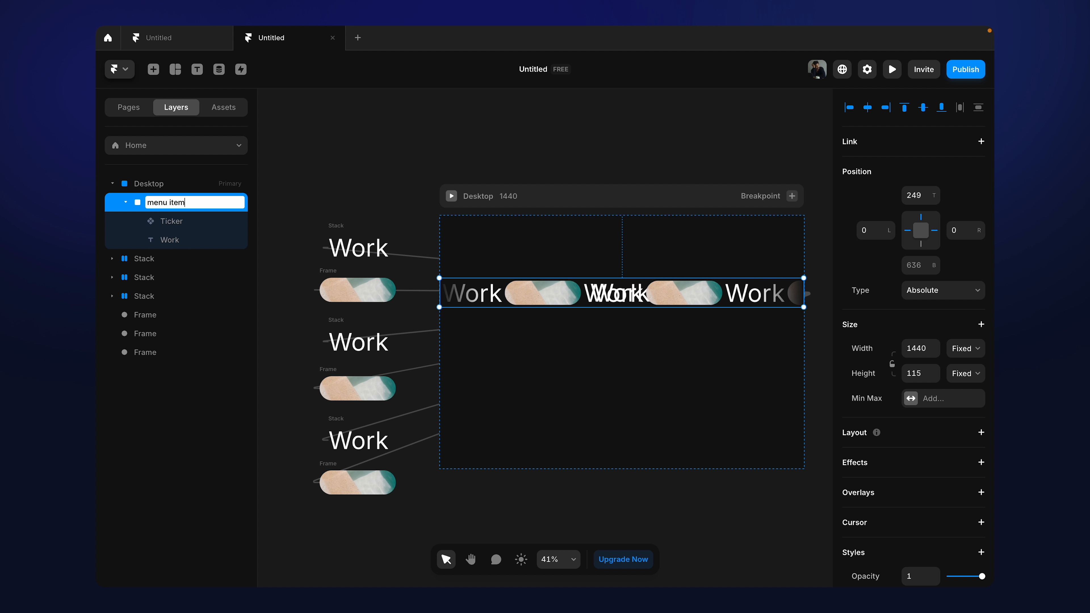
key("Return")
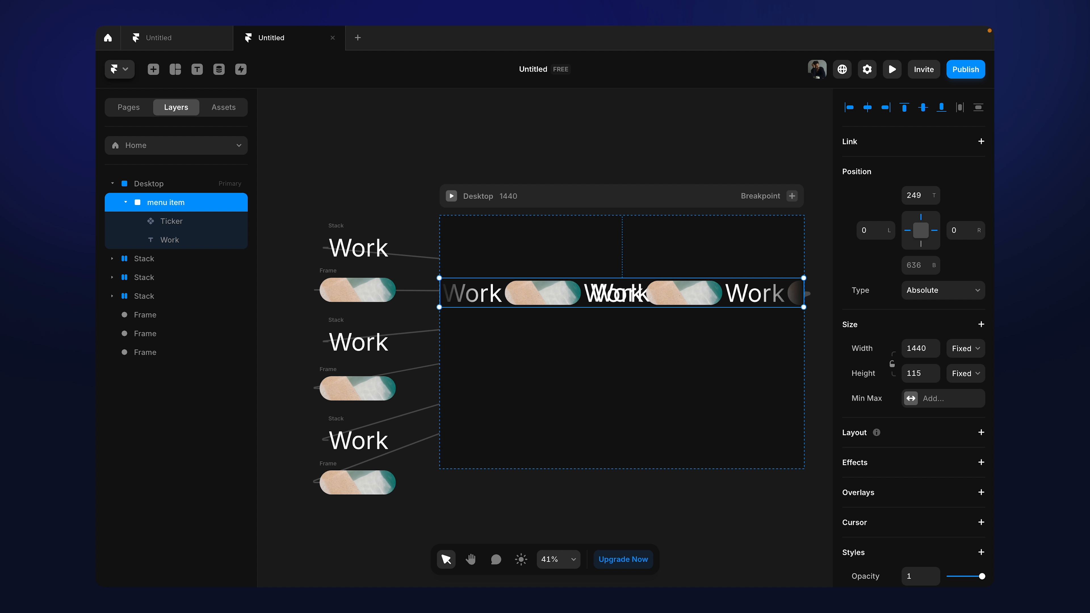
key("super+alt+k")
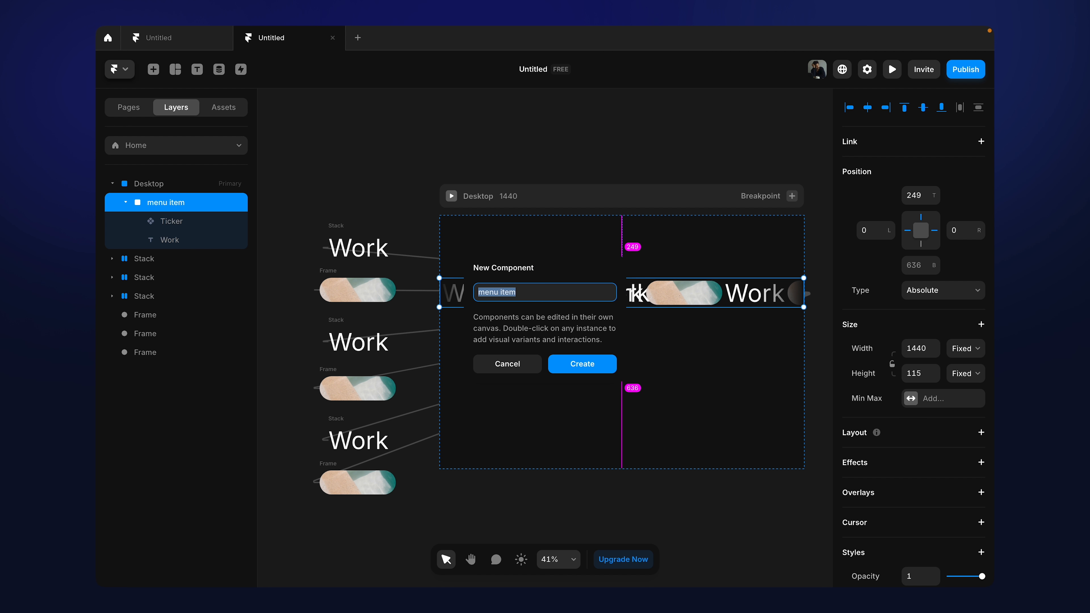
key("Return")
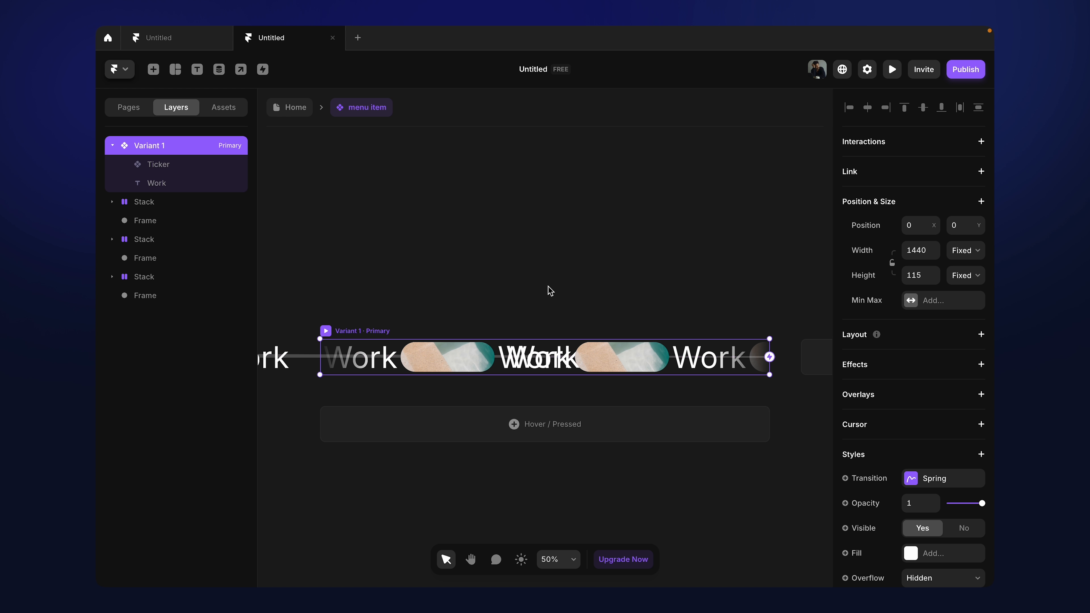
Step: Add a Hover variant to the primary variant of the menu item component
scroll(471, 271, "down", 3)
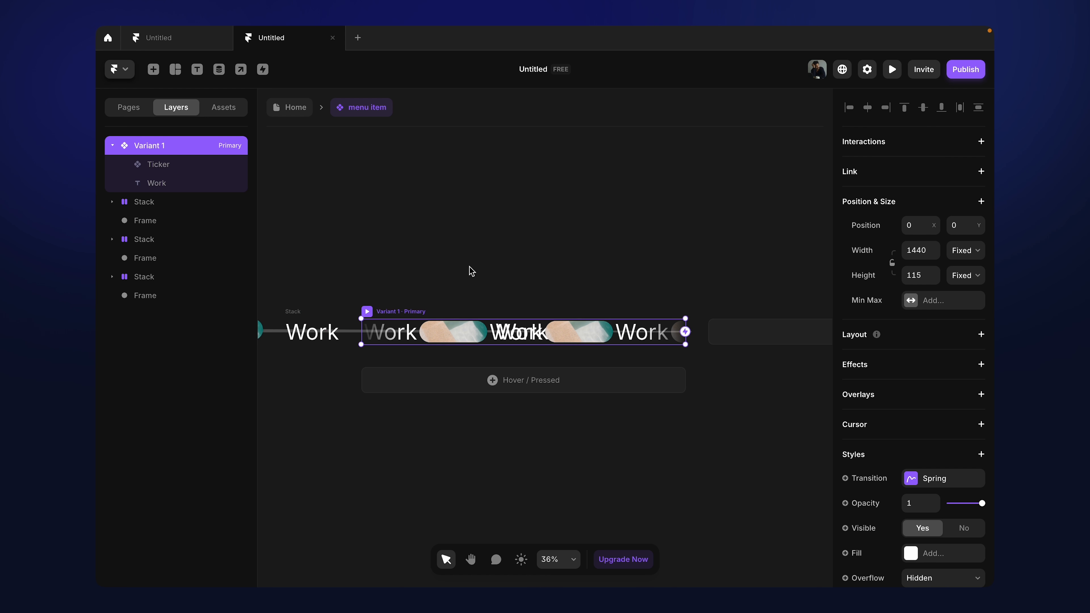
scroll(470, 270, "left", 5)
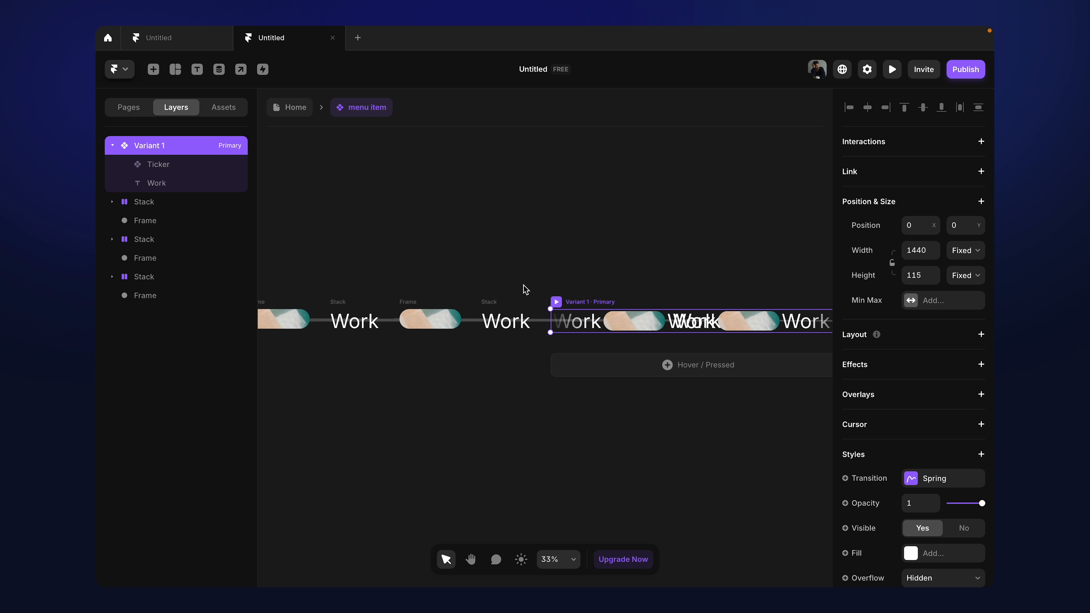
scroll(599, 303, "right", 3)
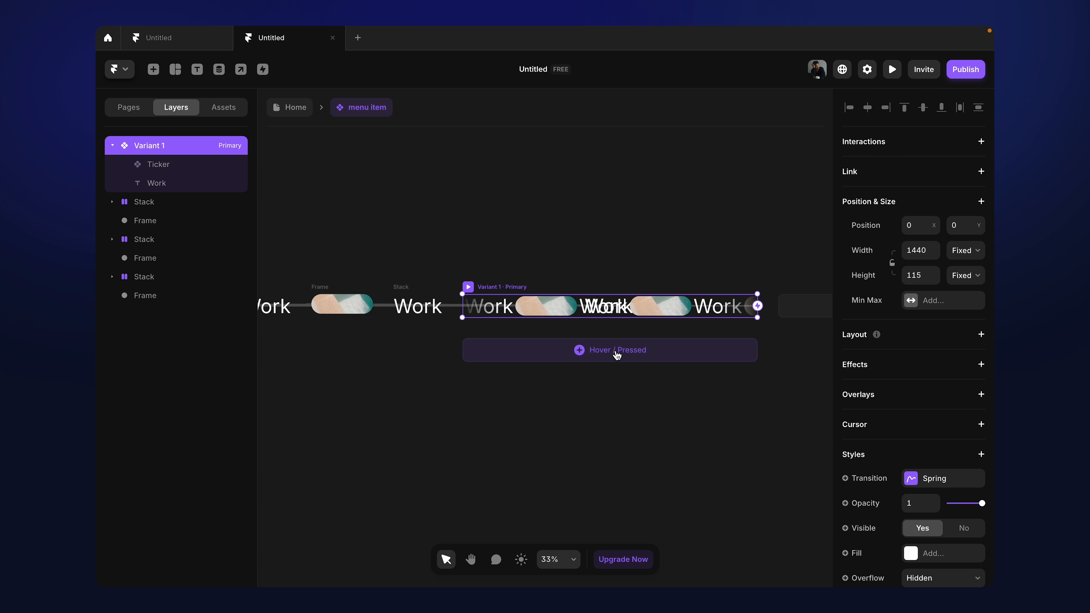
left_click(618, 353)
left_click(627, 365)
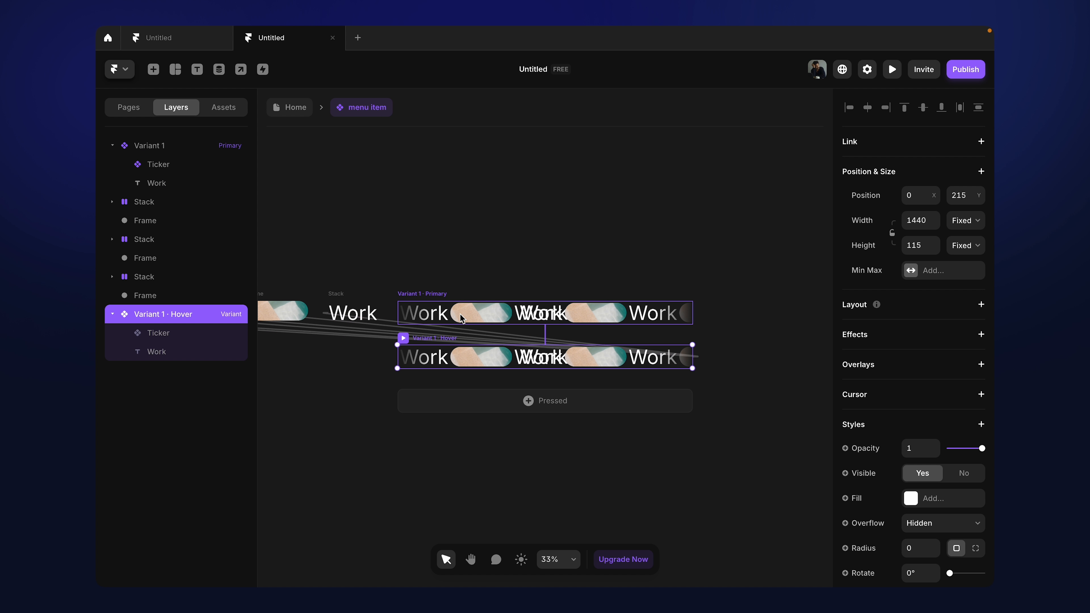
Step: Set the opacity of the ticker in the primary variant to 0
left_click(437, 296)
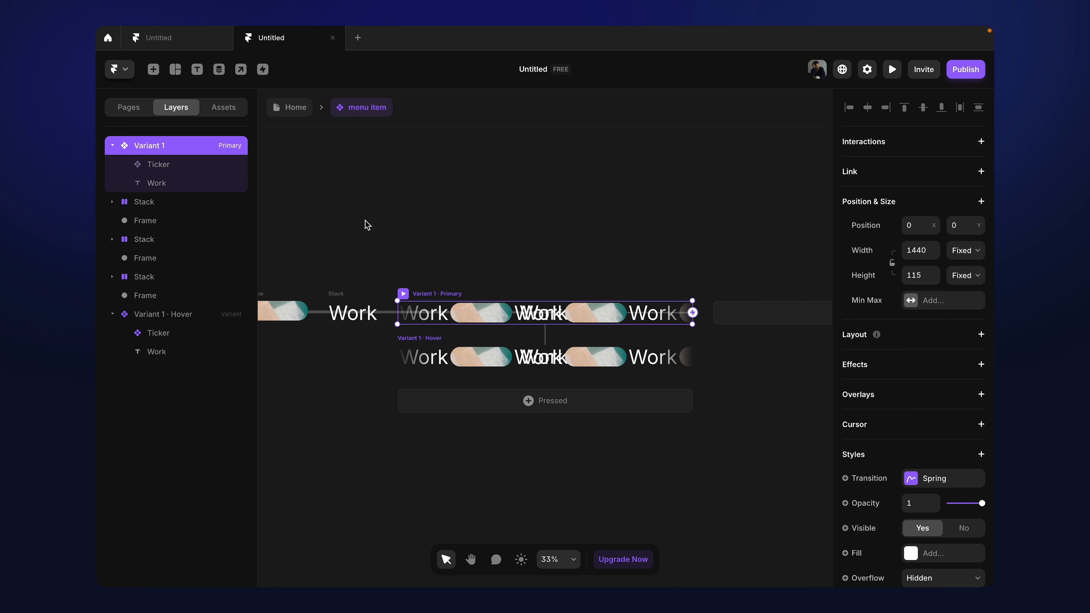
left_click(171, 166)
scroll(975, 416, "down", 3)
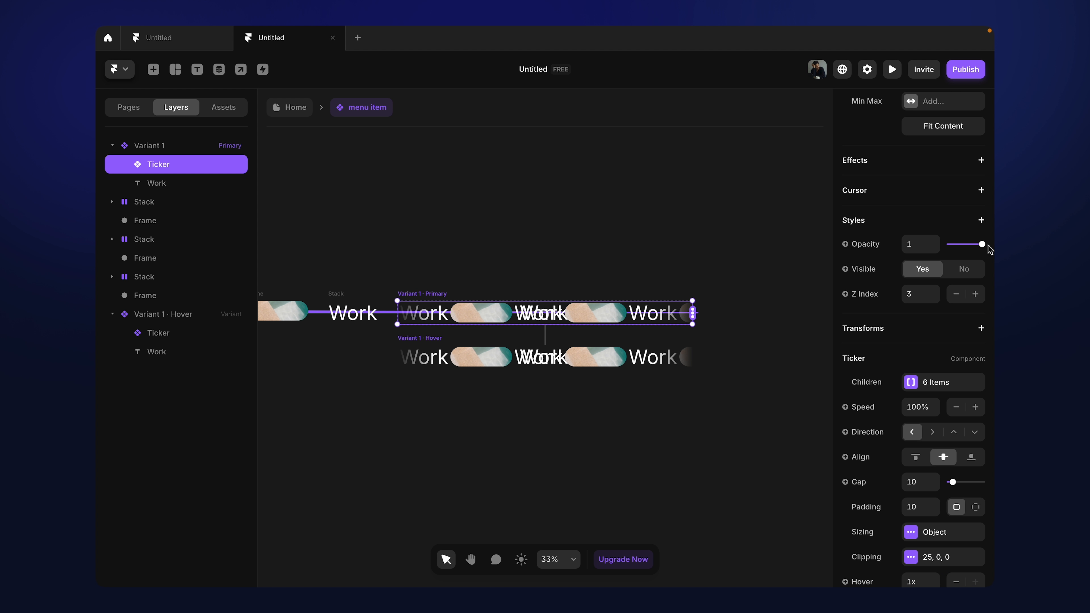
mouse_move(982, 248)
left_mouse_down()
mouse_move(929, 247)
mouse_move(992, 248)
left_mouse_up()
left_click_drag(982, 245, 943, 249)
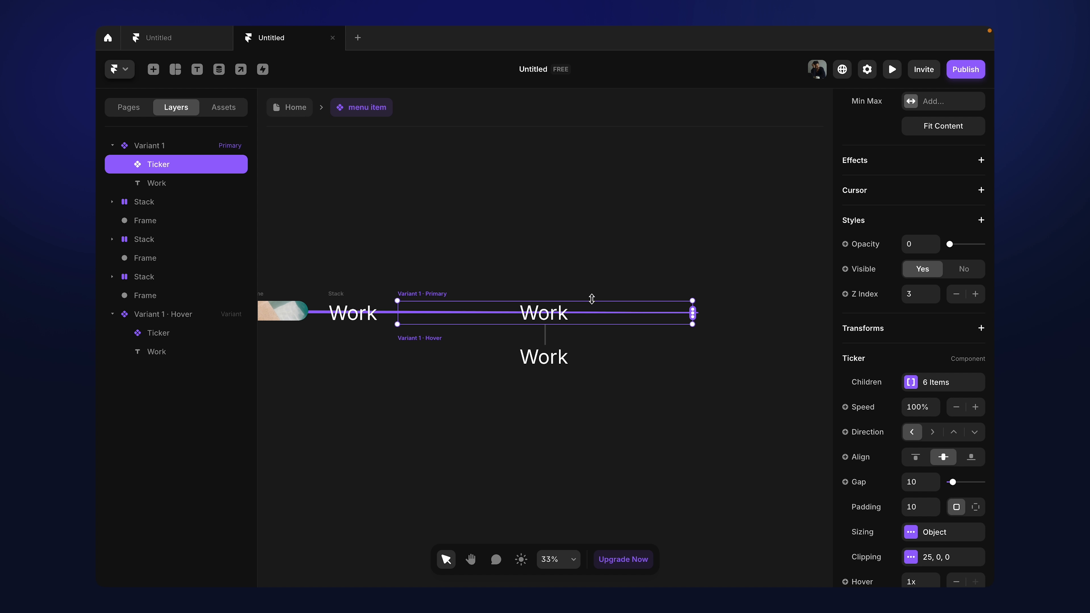
Step: Hide the Work text in the Hover variant by setting its visibility to No
left_click(435, 346)
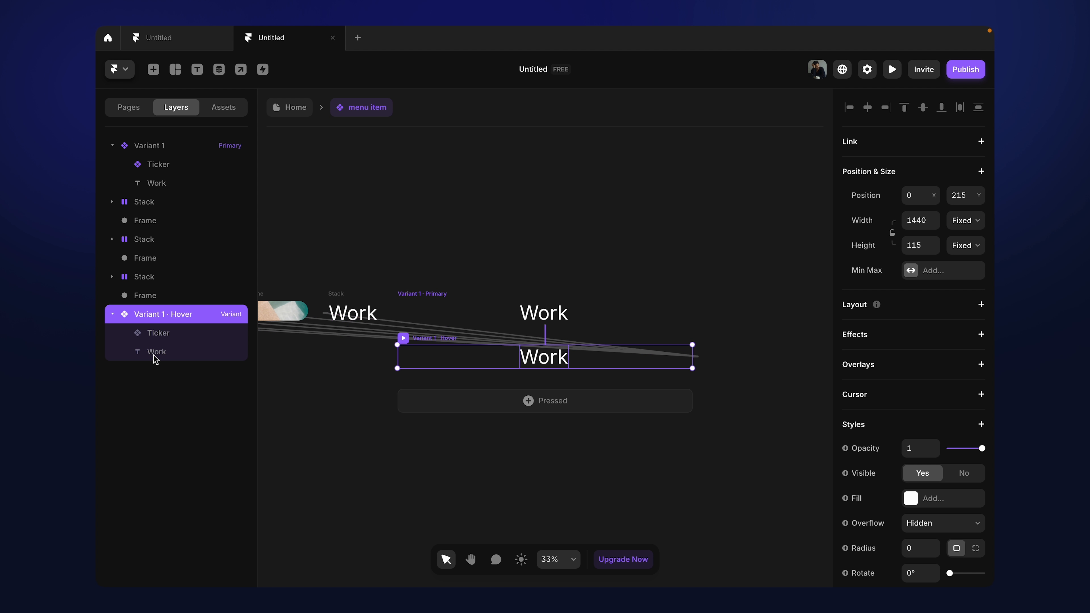
left_click(177, 352)
scroll(989, 378, "down", 3)
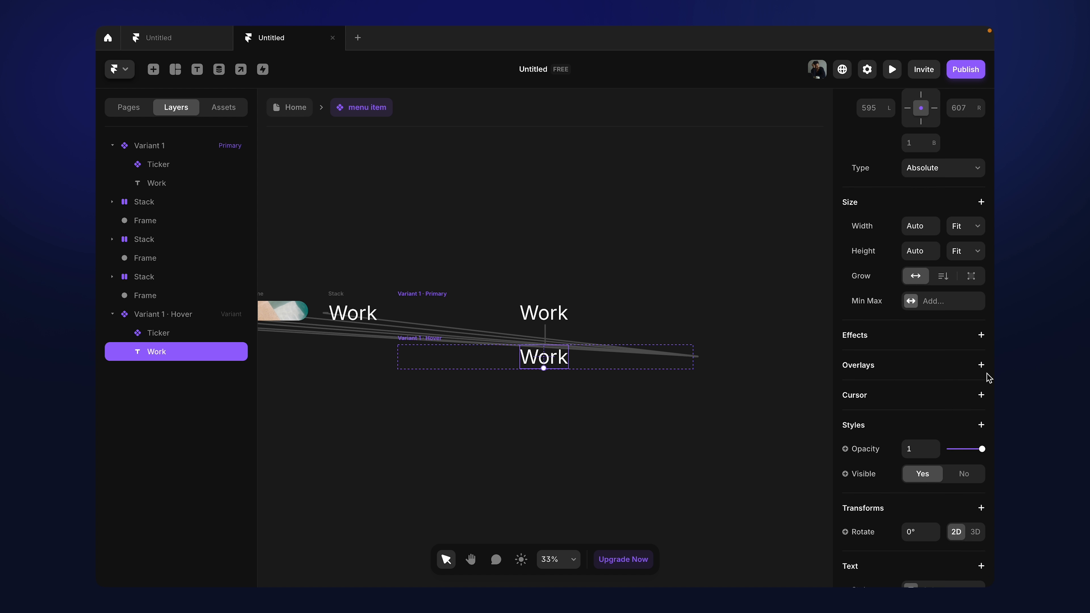
scroll(989, 378, "down", 4)
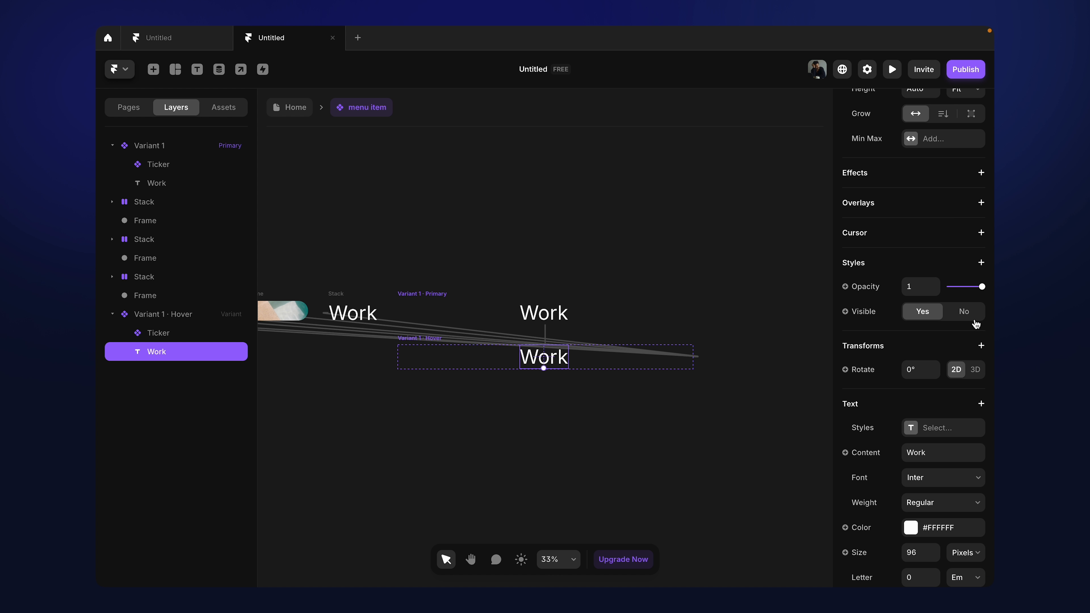
left_click(964, 314)
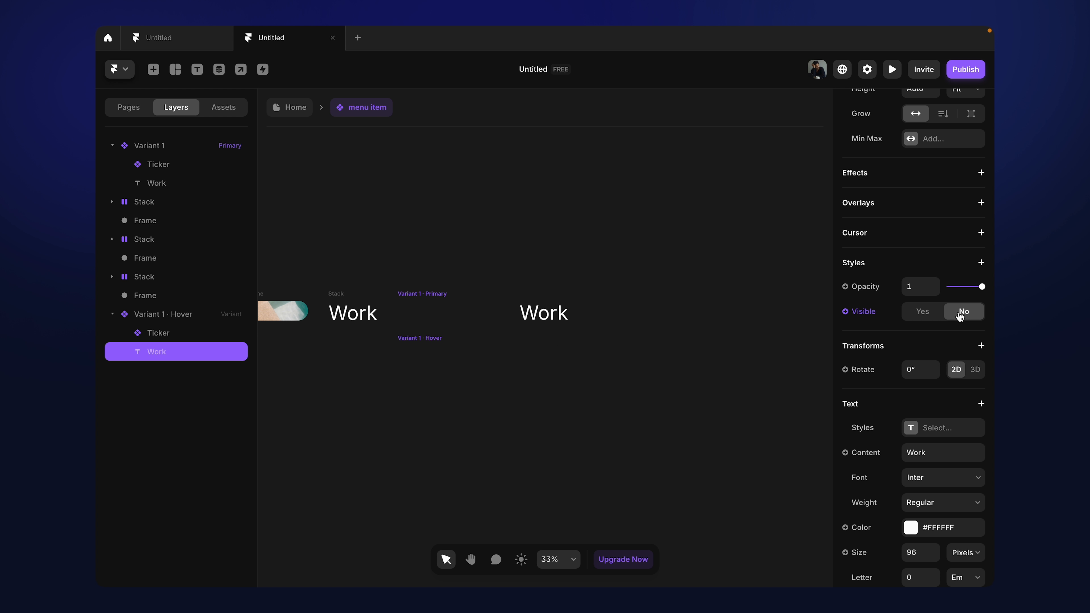
Step: Set the opacity of the ticker in the Hover variant to 1
left_click(167, 334)
scroll(972, 411, "down", 2)
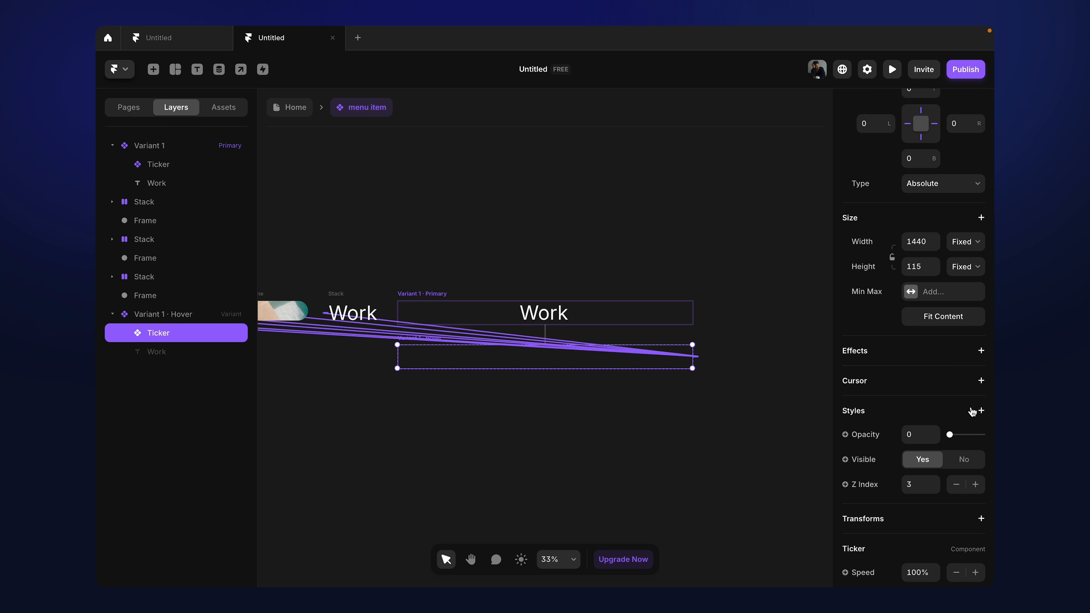
left_click_drag(950, 434, 993, 438)
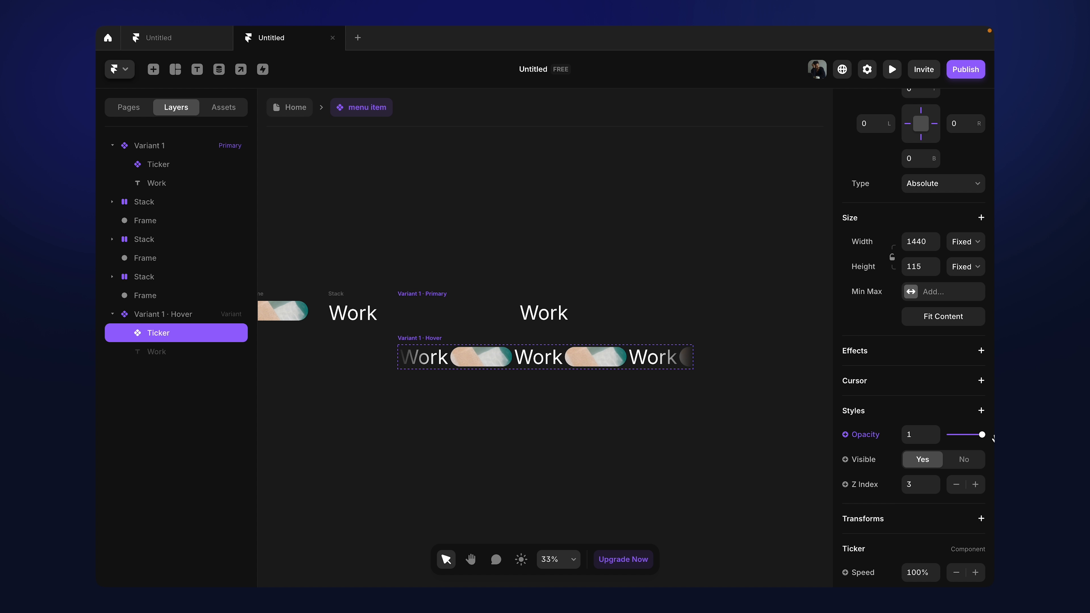
left_click(510, 404)
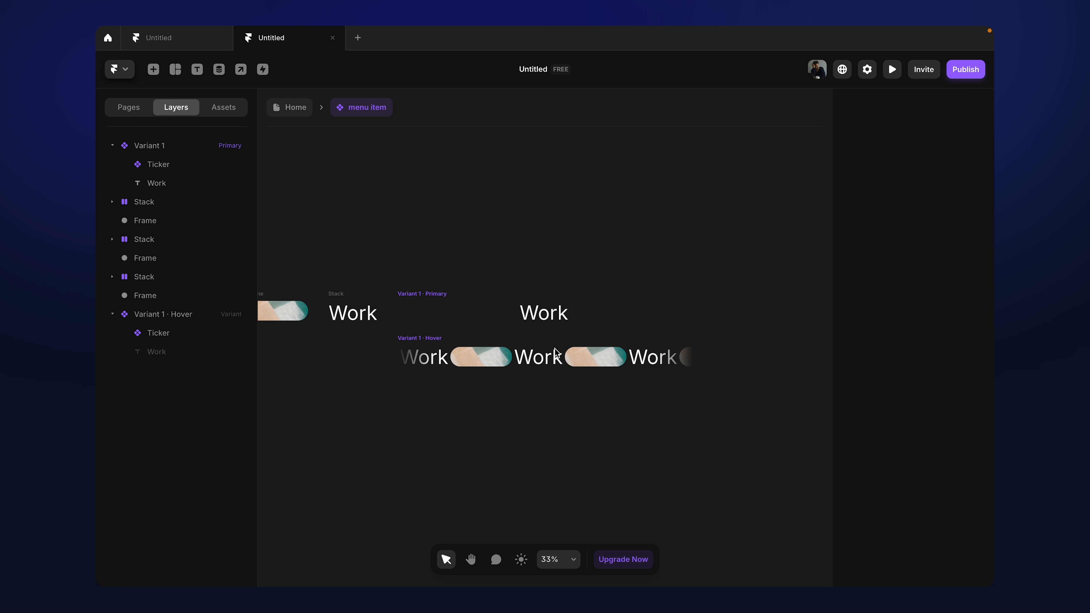
Step: Preview the primary variant to check its hover effect, and return to the component canvas
left_click(432, 296)
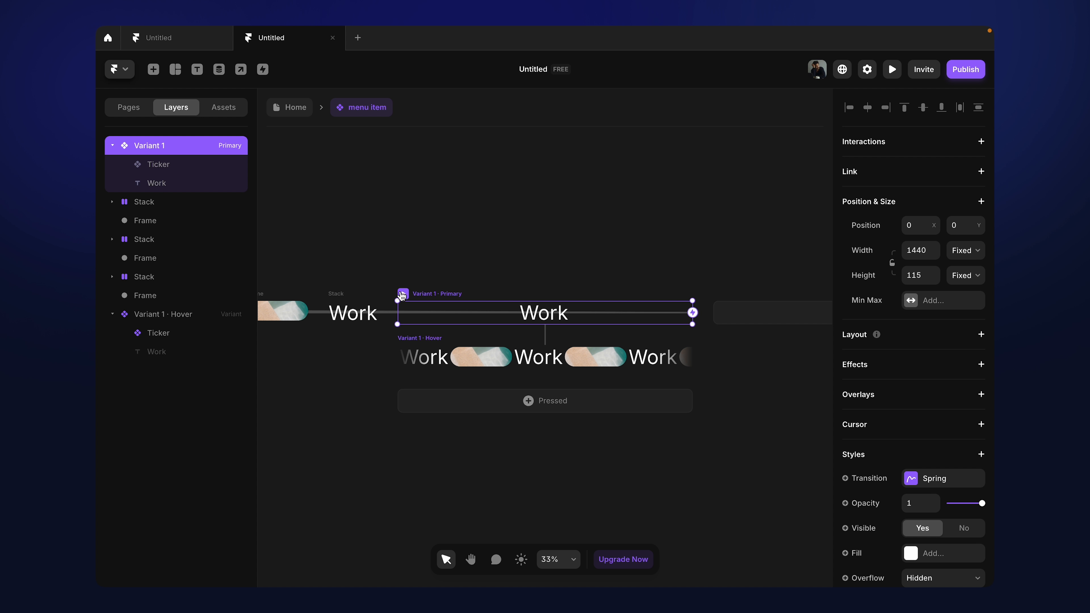
key("ctrl+p")
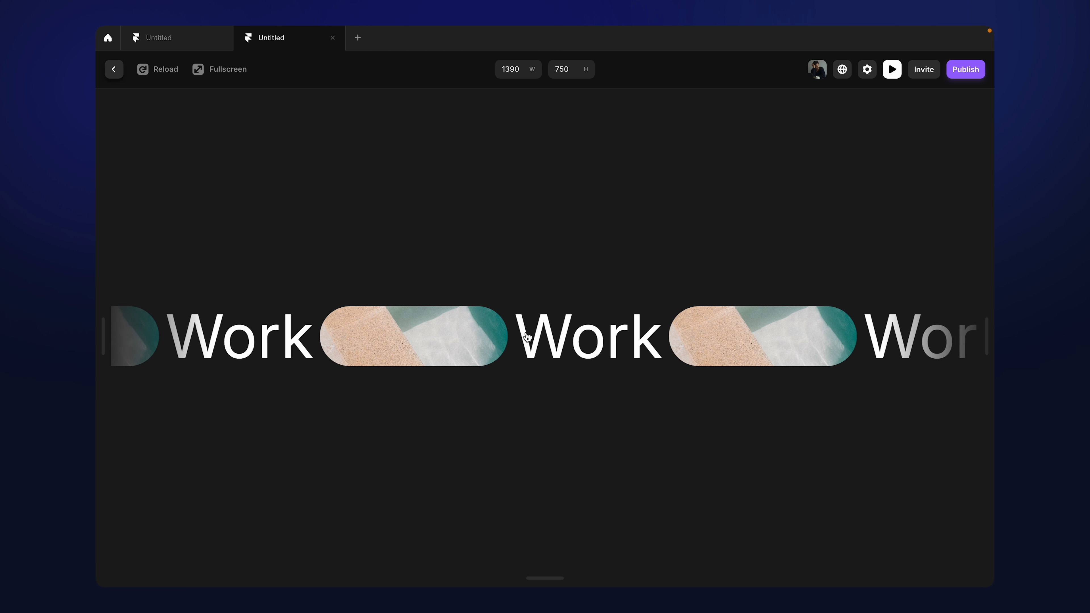
left_click(115, 70)
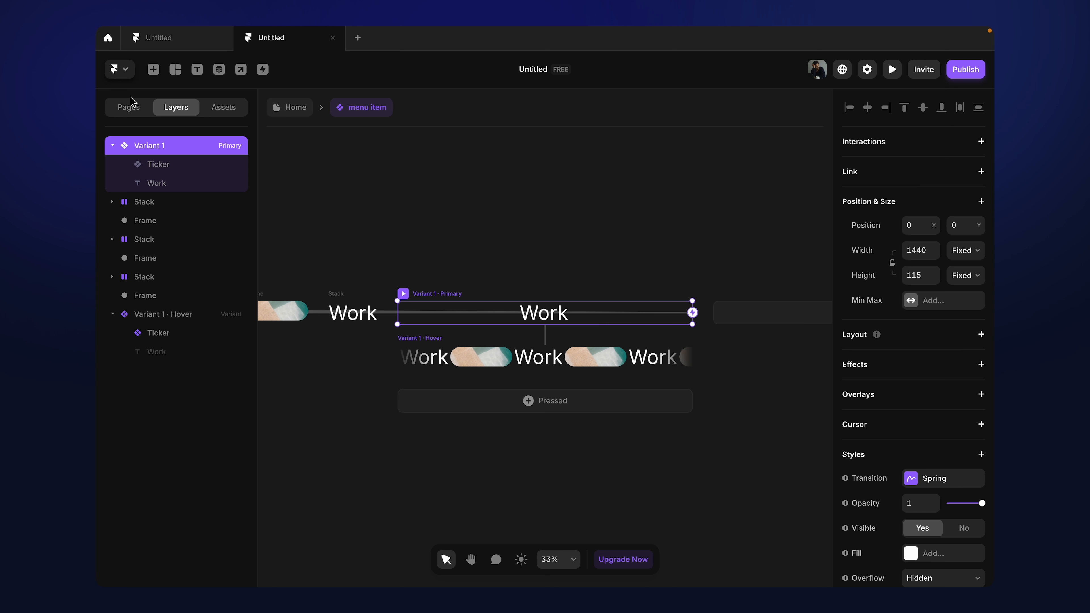
Step: Set the speed of the primary variant's ticker to 180%
left_click(181, 170)
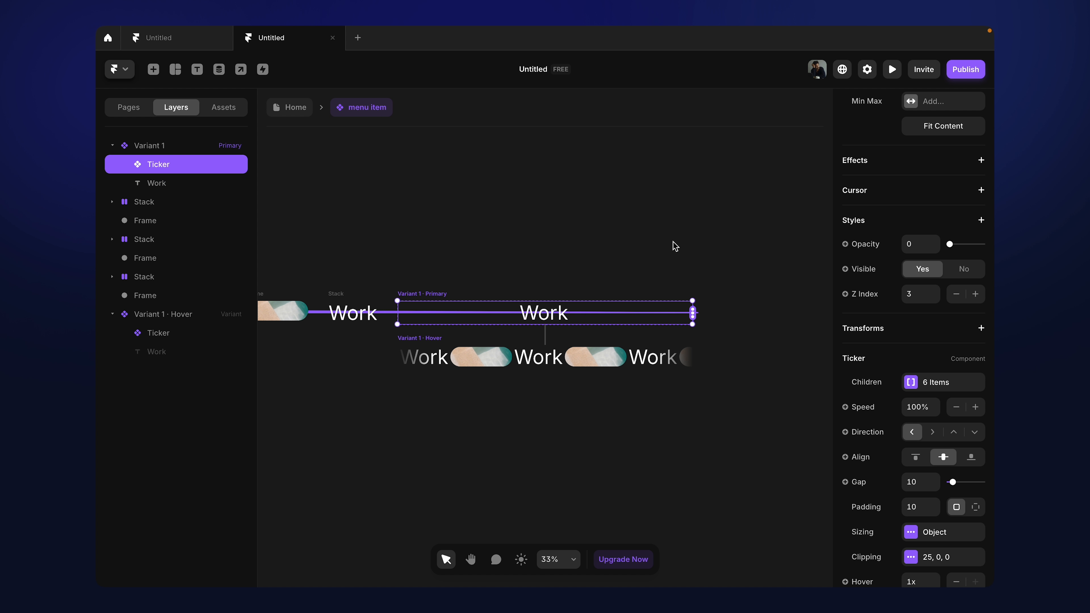
left_click(918, 410)
type("180%")
Step: Turn off the clipping fade of the primary variant's ticker
scroll(945, 480, "down", 2)
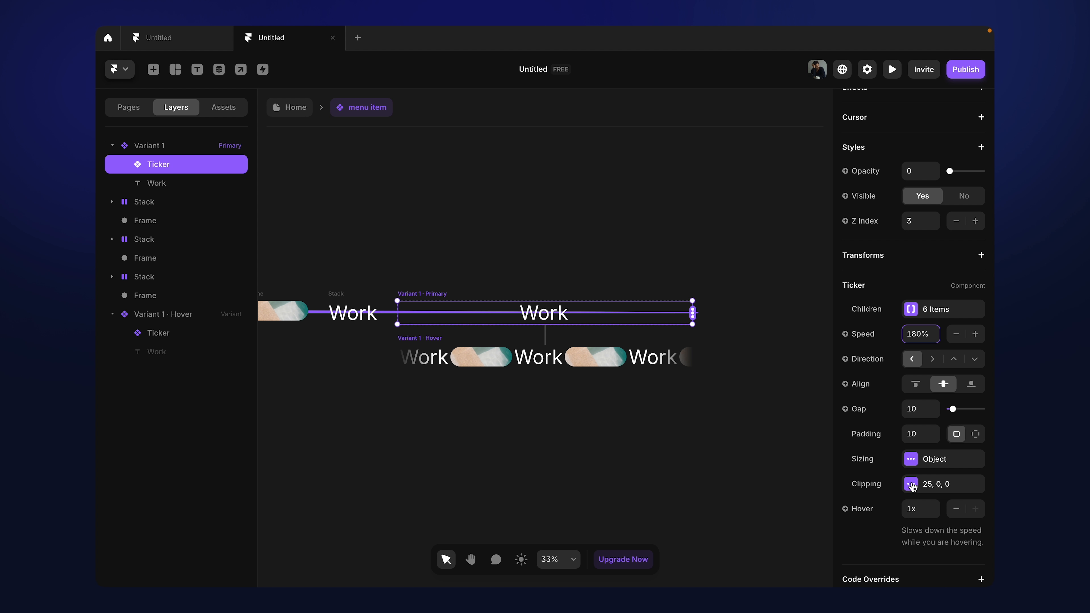
left_click(911, 485)
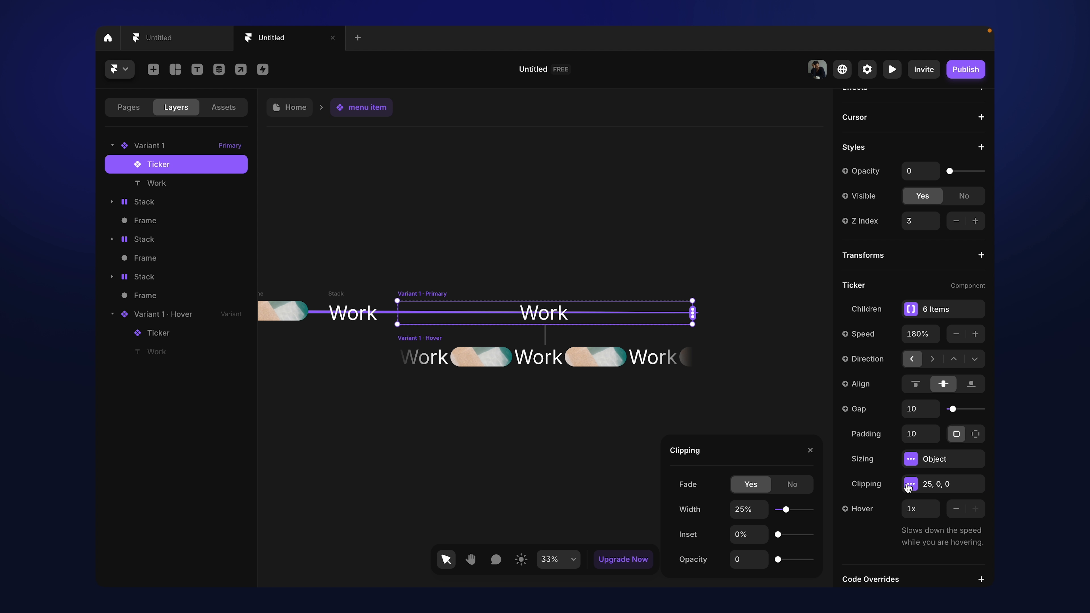
left_click(804, 485)
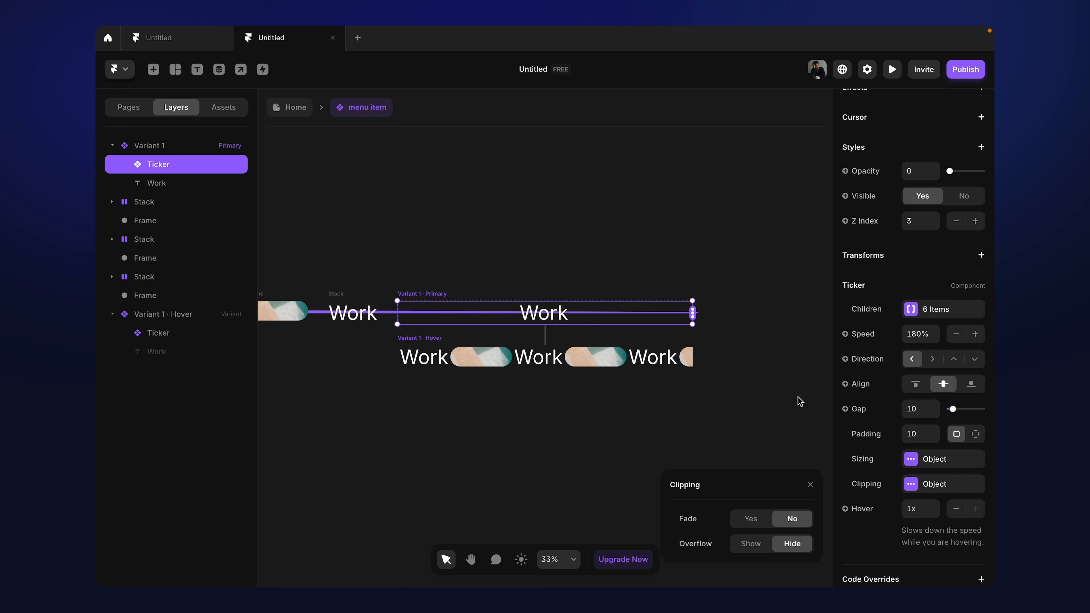
left_click(786, 401)
Step: Preview the menu item again to check the faster ticker without edge fade, and close the preview
left_click(444, 307)
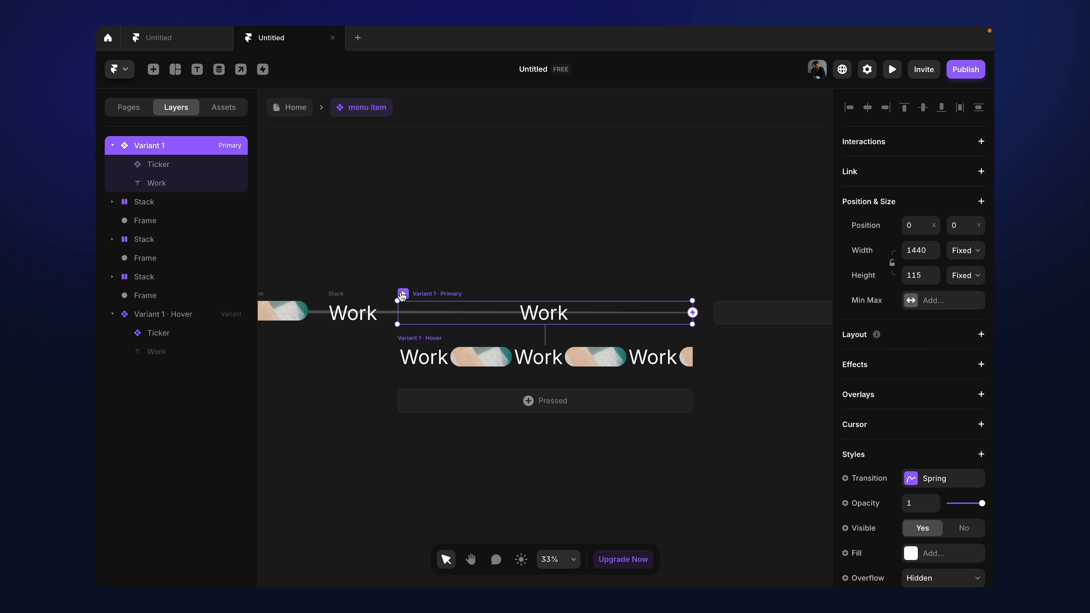
left_click(402, 294)
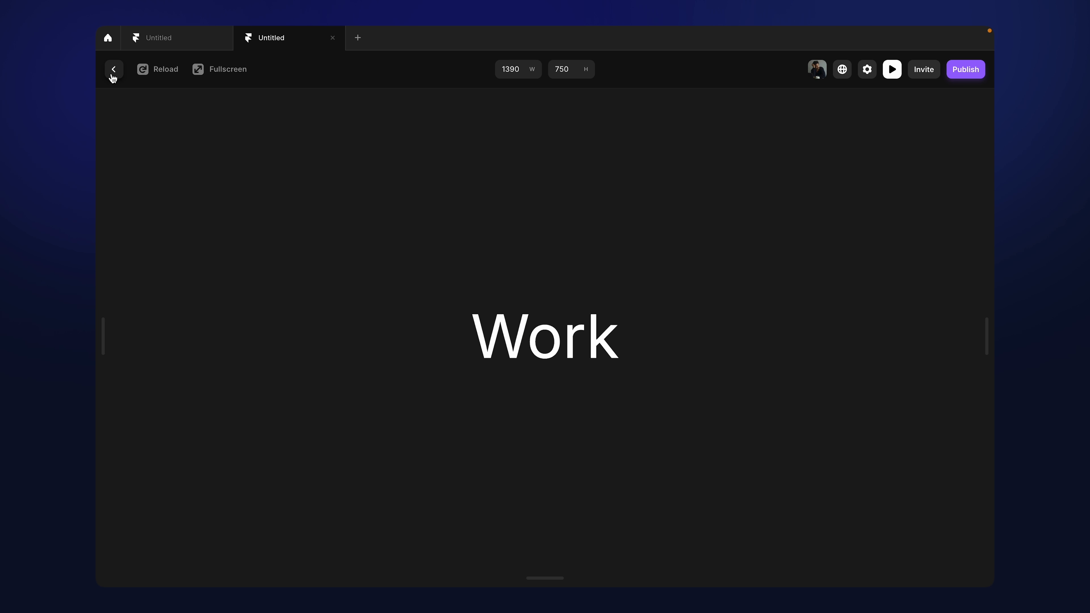
left_click(114, 70)
Step: Return to the Home page and wrap the menu item instance in a stack
left_click(291, 112)
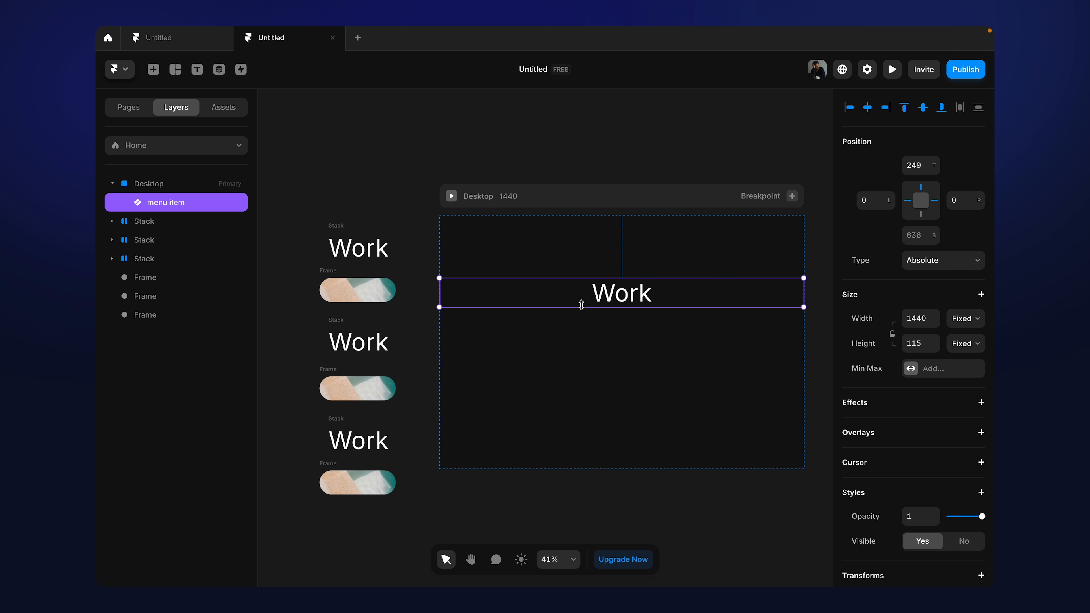
key("alt")
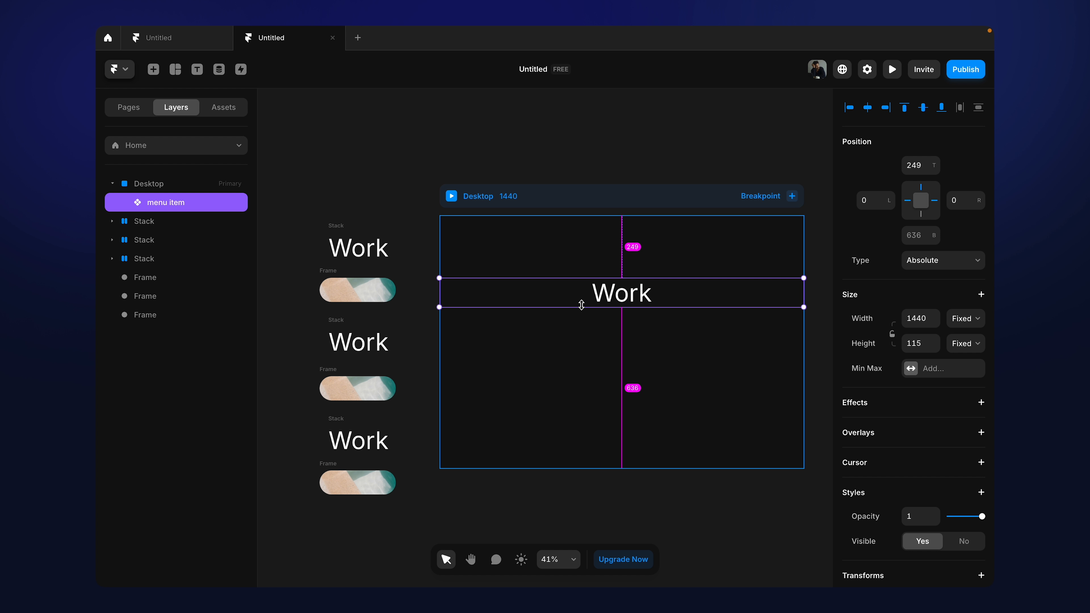
key("shift+a")
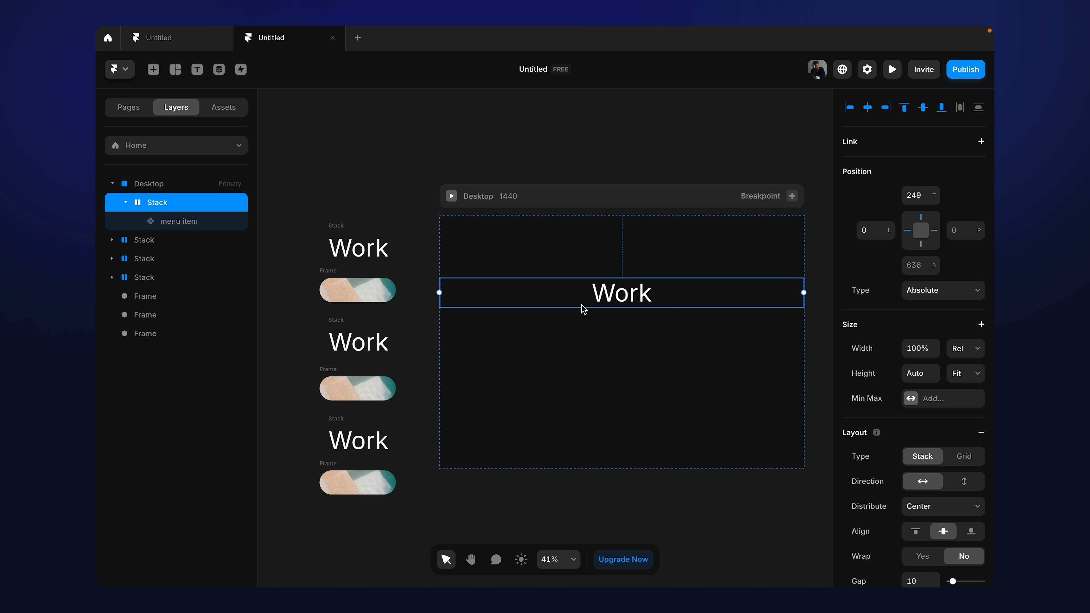
Step: Add a solid border in grey #999999 to the stack around the menu item
scroll(992, 432, "down", 7)
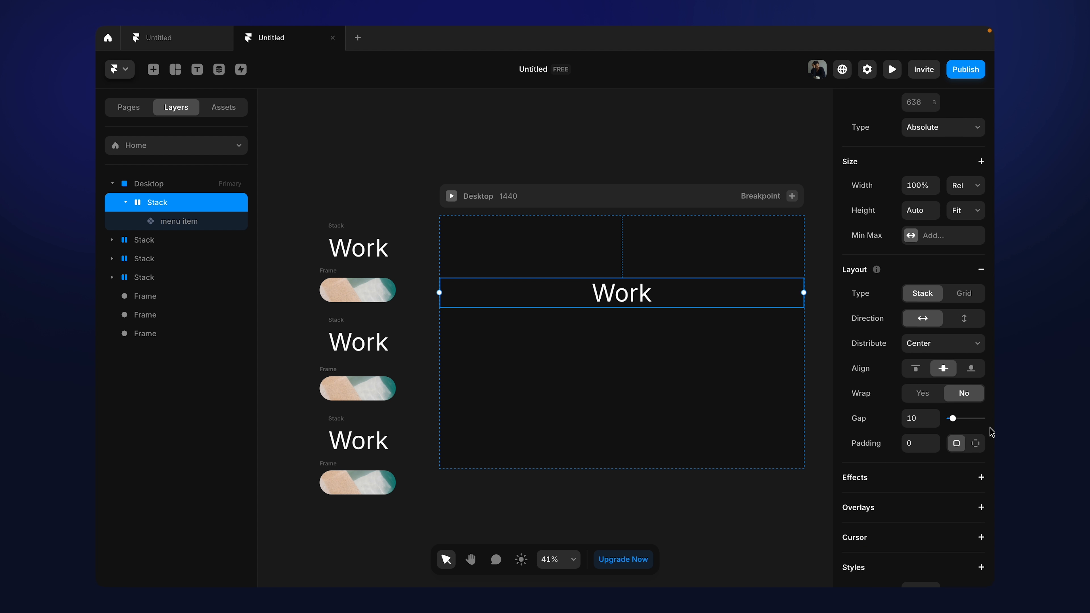
scroll(991, 432, "down", 2)
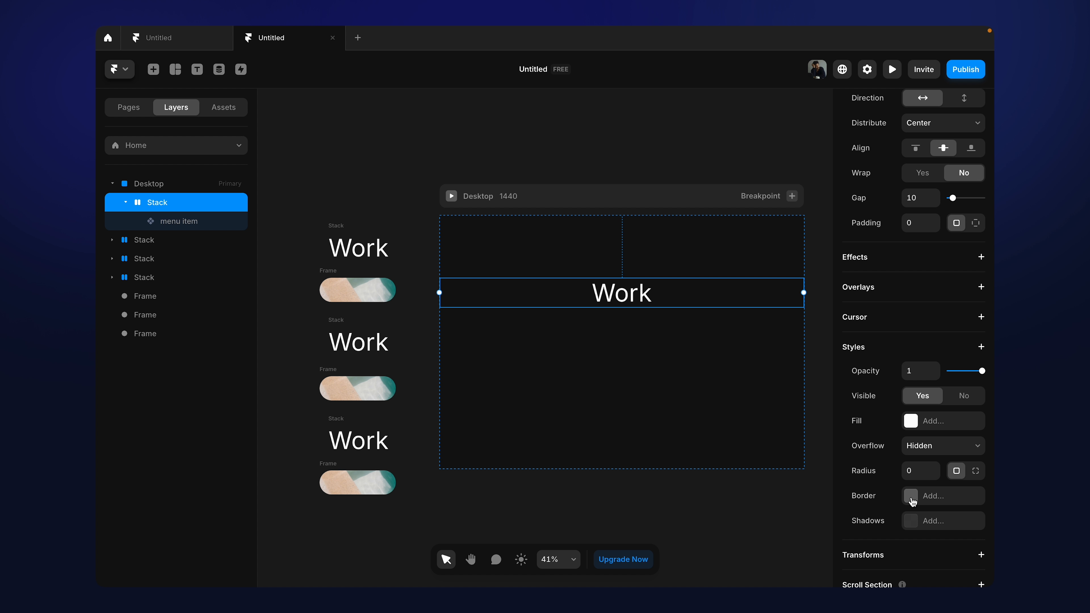
left_click(912, 501)
left_click(738, 513)
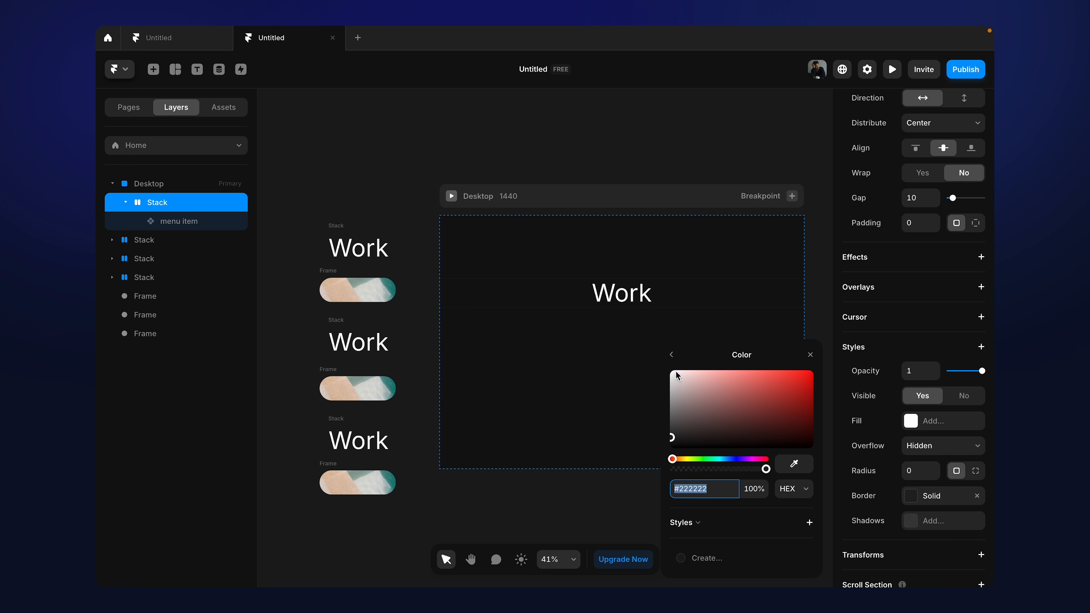
left_click_drag(677, 375, 666, 407)
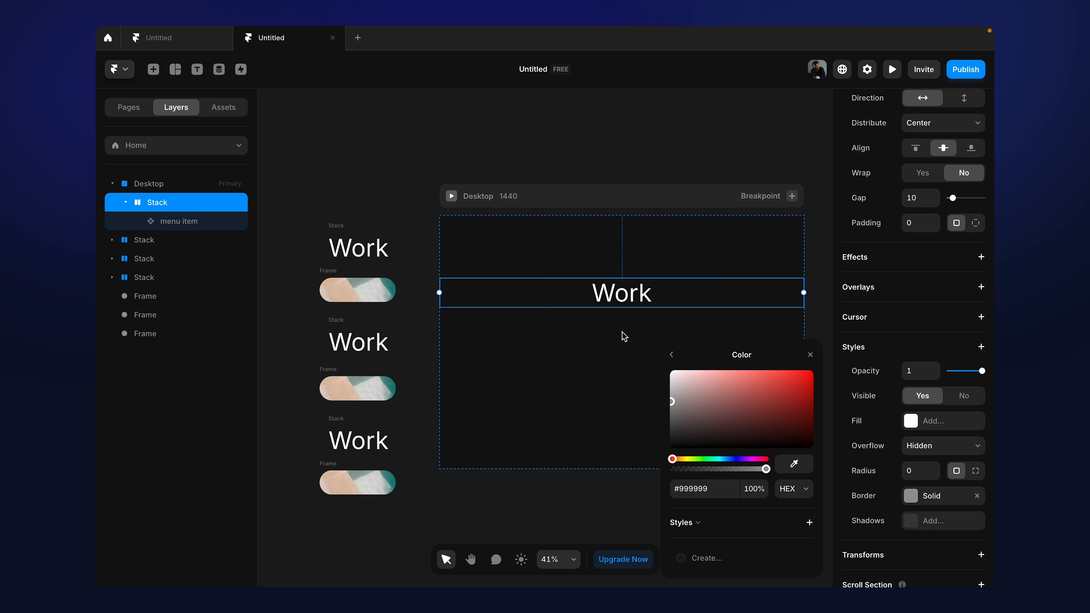
Step: Give the stack's border individual side widths, with right and left at 0 and top and bottom at 1
left_click(671, 354)
left_click(806, 539)
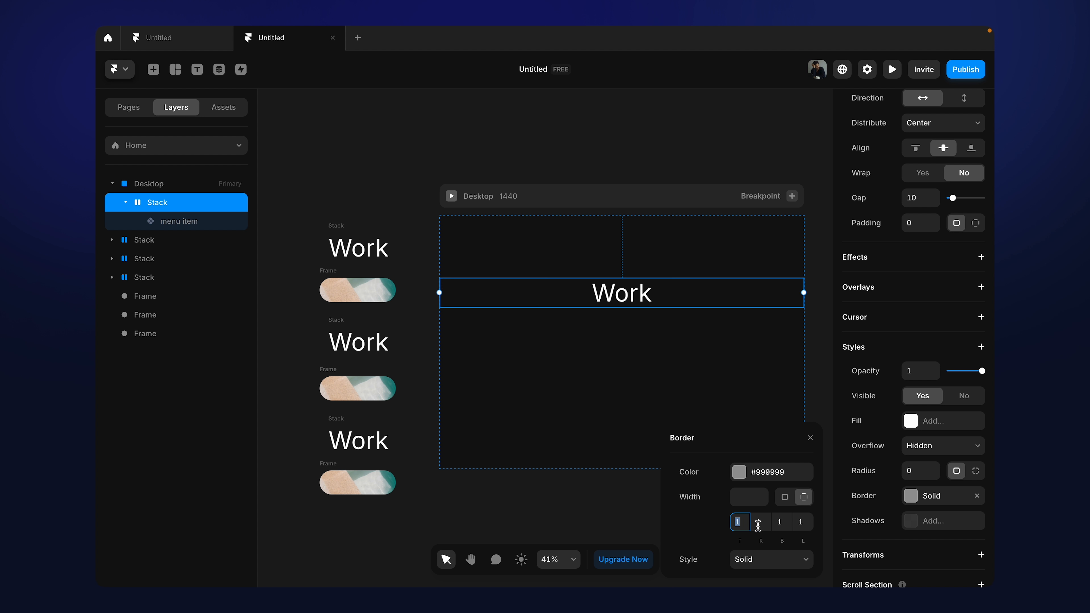
left_click(759, 523)
type("0")
left_click(805, 523)
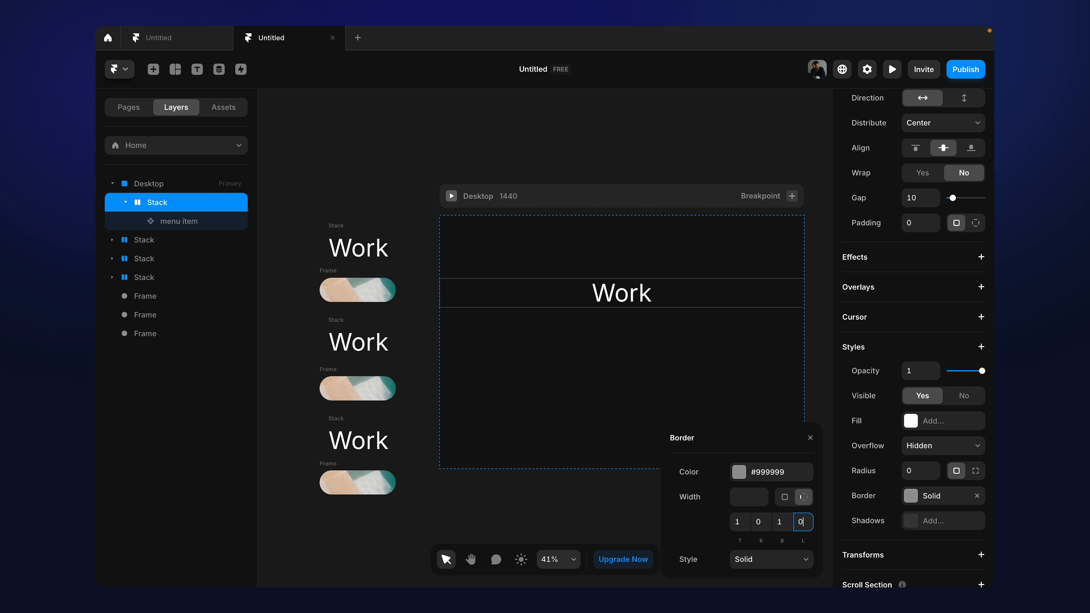
left_click(665, 338)
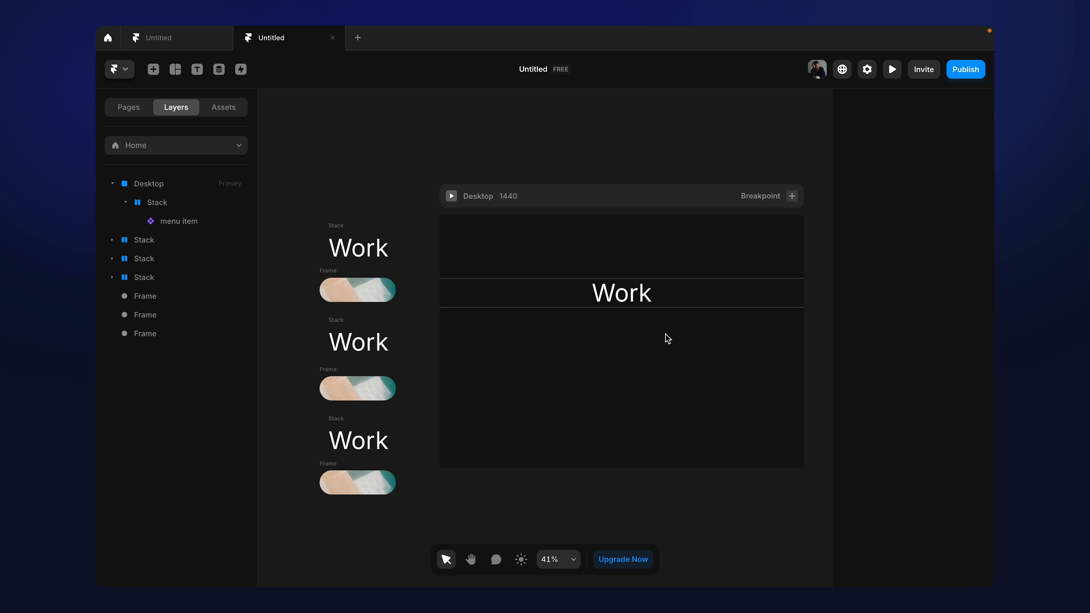
left_click(674, 294)
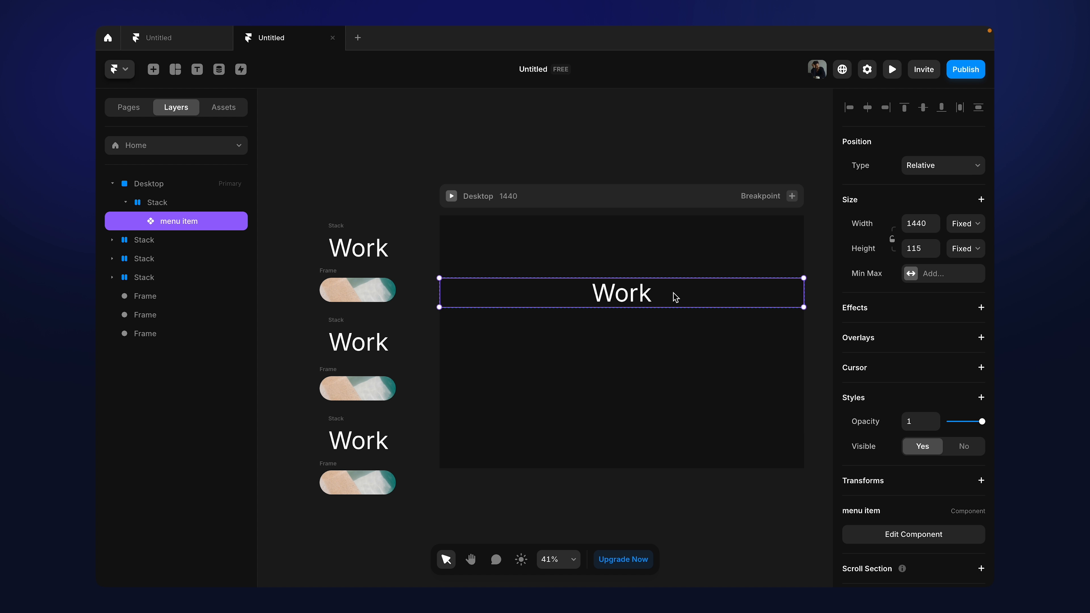
left_click_drag(674, 294, 676, 328)
key("Delete")
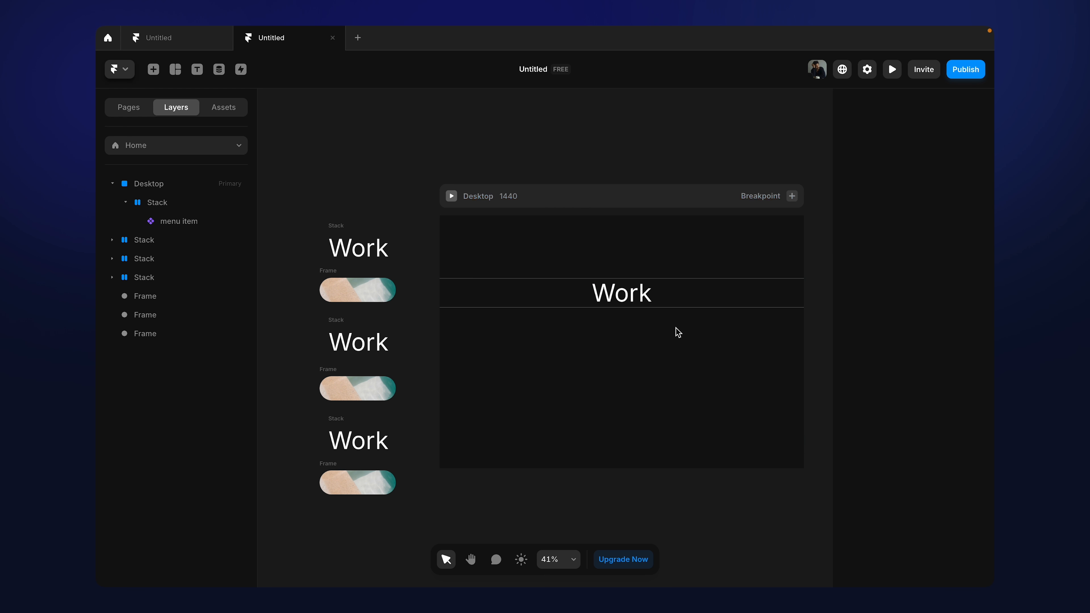
Step: Duplicate the bordered menu item stack twice, stacking the copies directly beneath the original as three adjoining rows
left_click(151, 203)
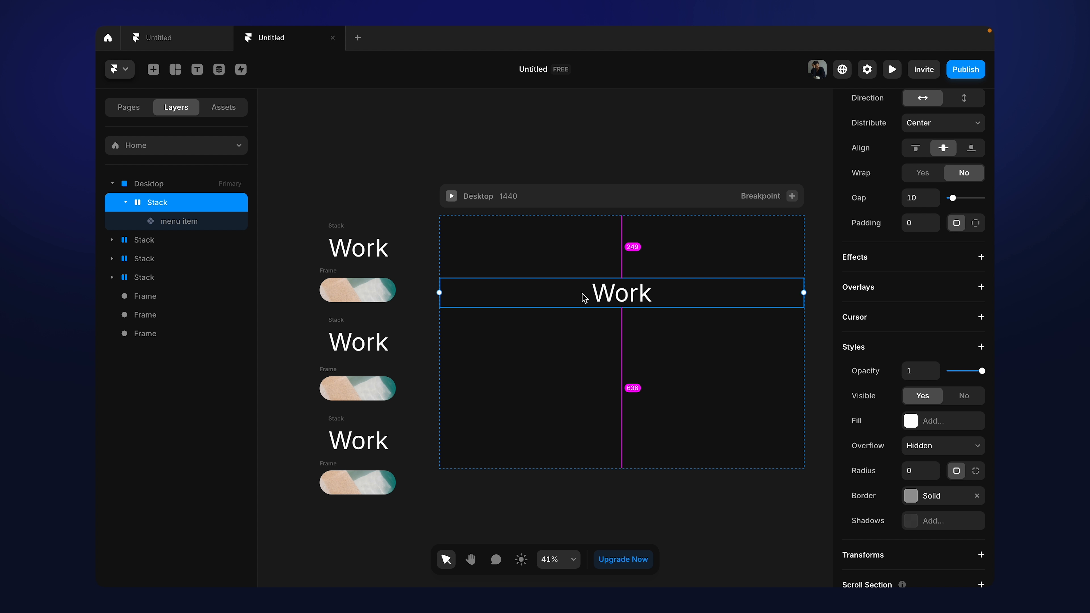
left_click_drag(585, 297, 585, 326)
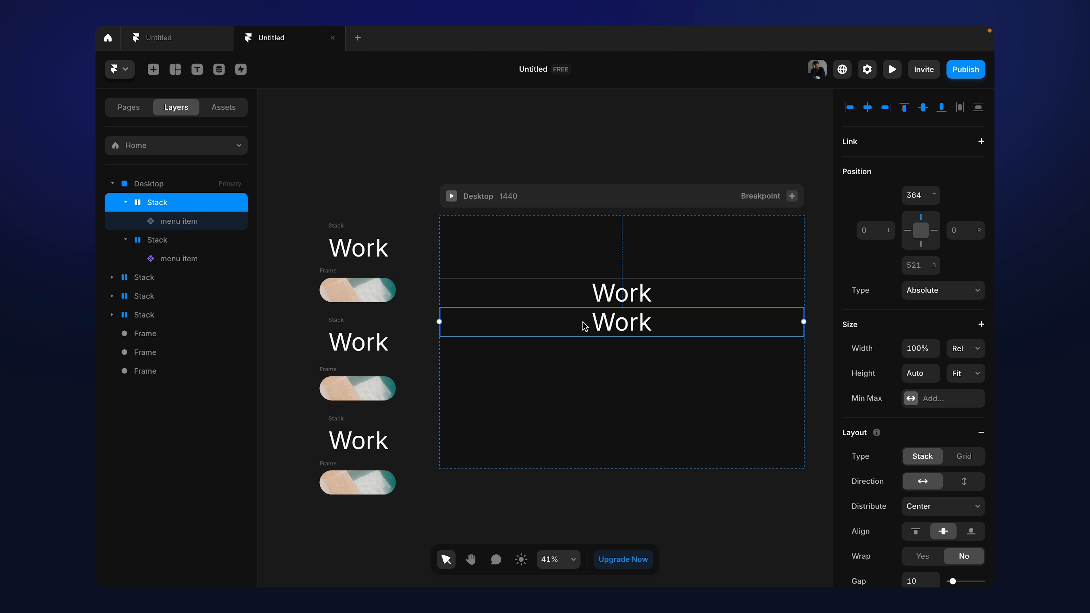
key("super+d")
left_click(642, 408)
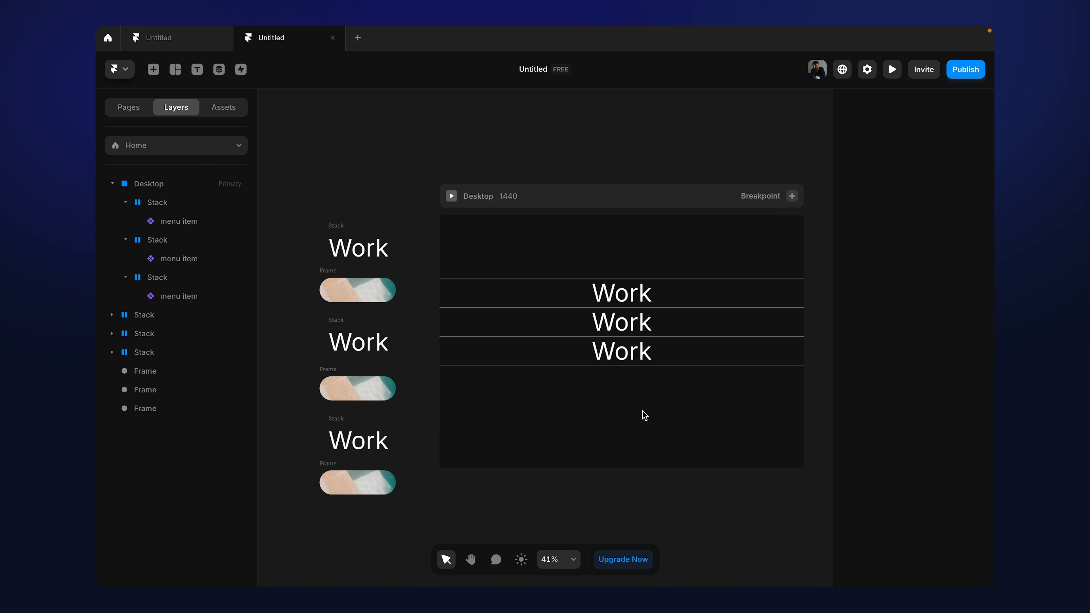
Step: Wrap the three menu item stacks in one parent stack and rename it menu
left_click_drag(645, 414, 660, 250)
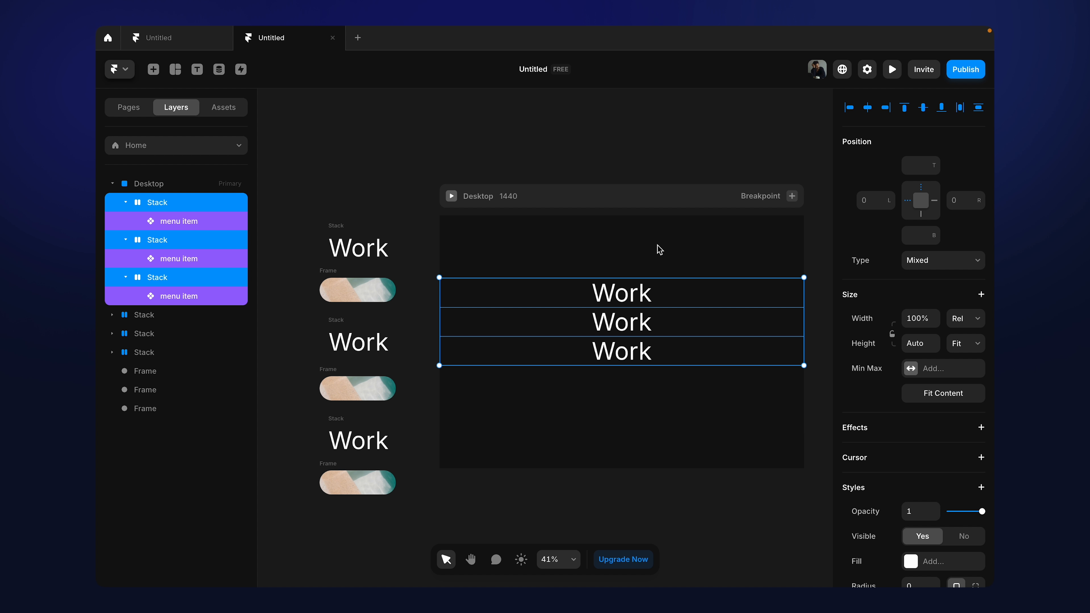
key("super+Return")
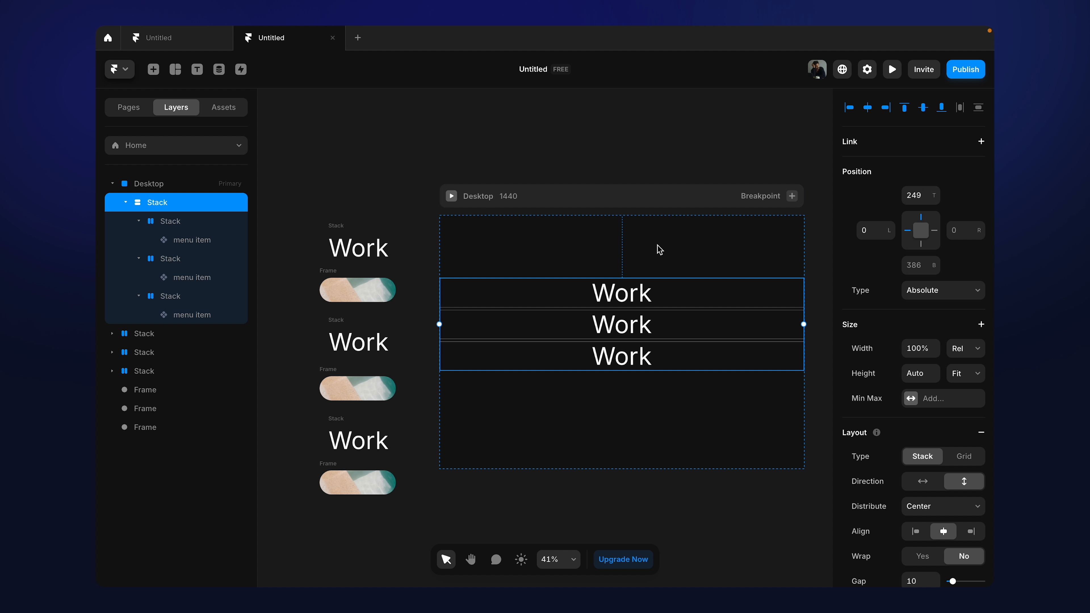
key("super+r")
type("menu")
key("Return")
Step: Set the gap of the menu stack to 0
scroll(904, 395, "down", 3)
left_click(918, 458)
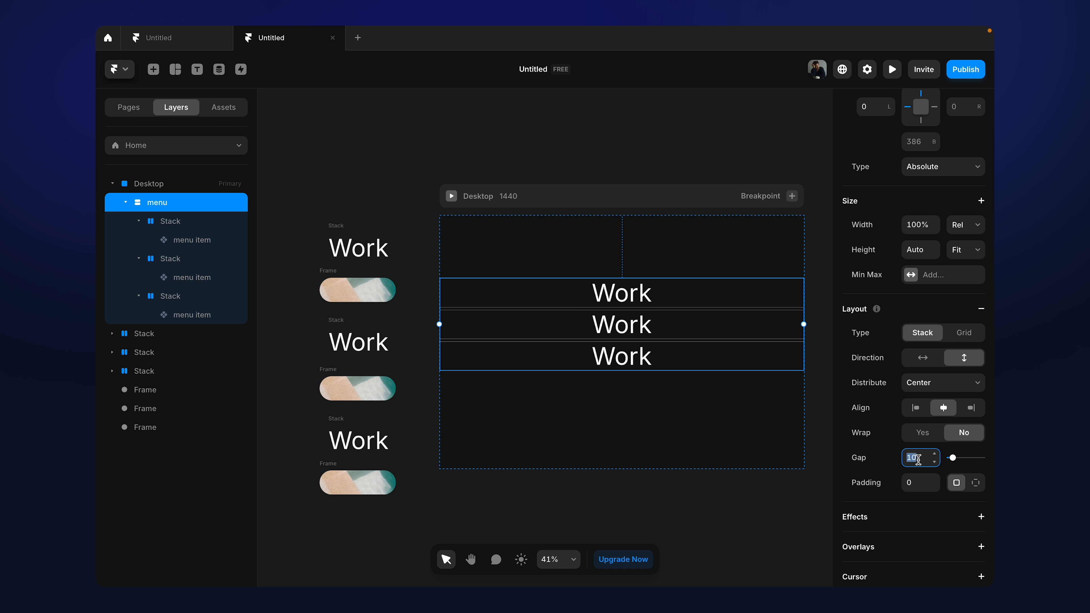
type("0")
key("Return")
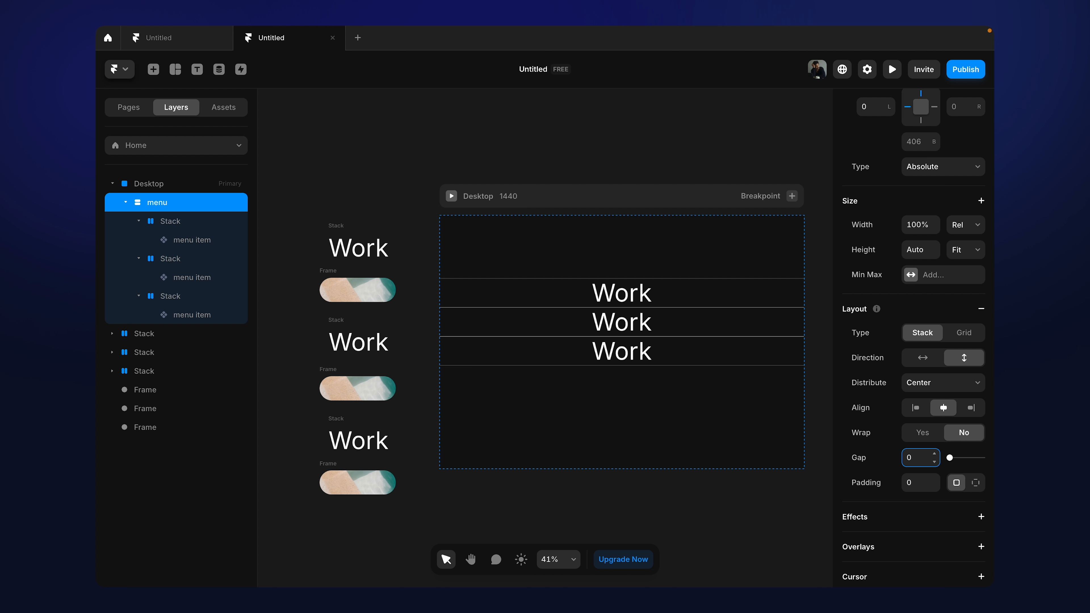
left_click(672, 410)
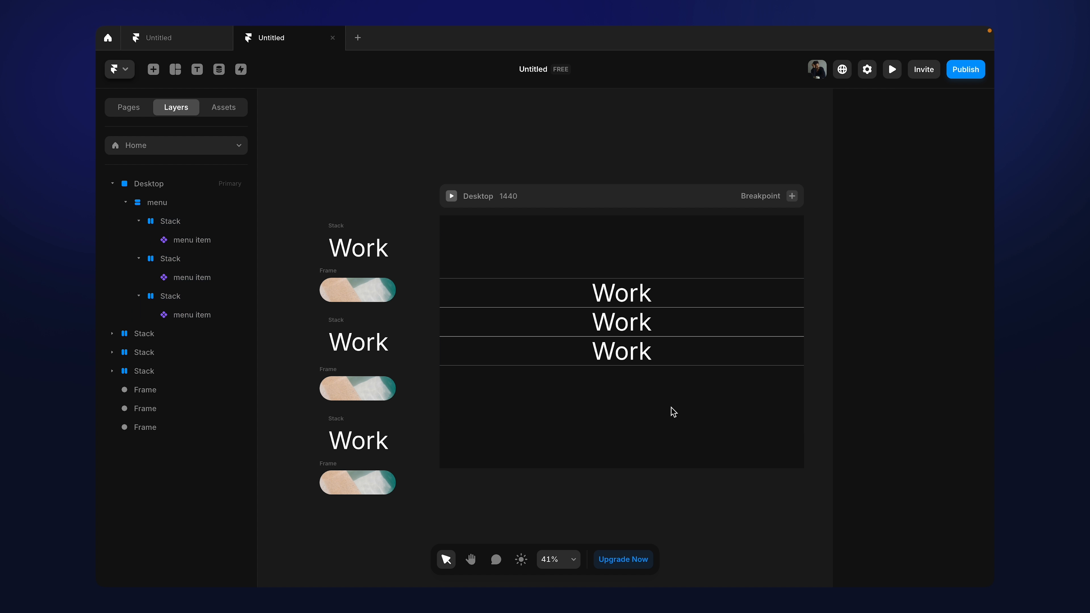
Step: Set the top border width of the second row's stack to 0
left_click(659, 313)
scroll(658, 310, "up", 5)
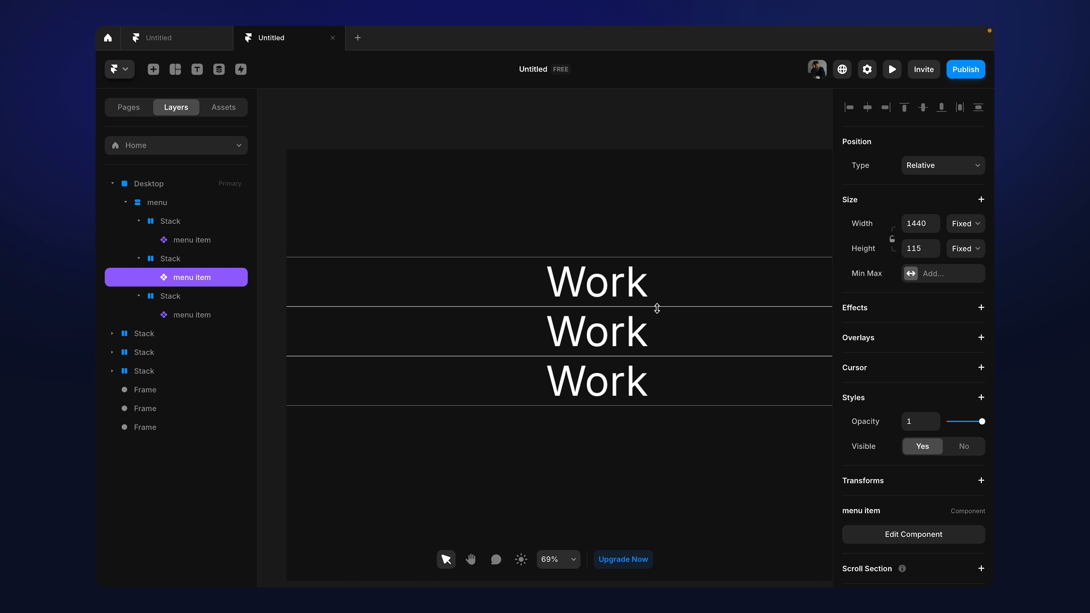
scroll(974, 397, "down", 2)
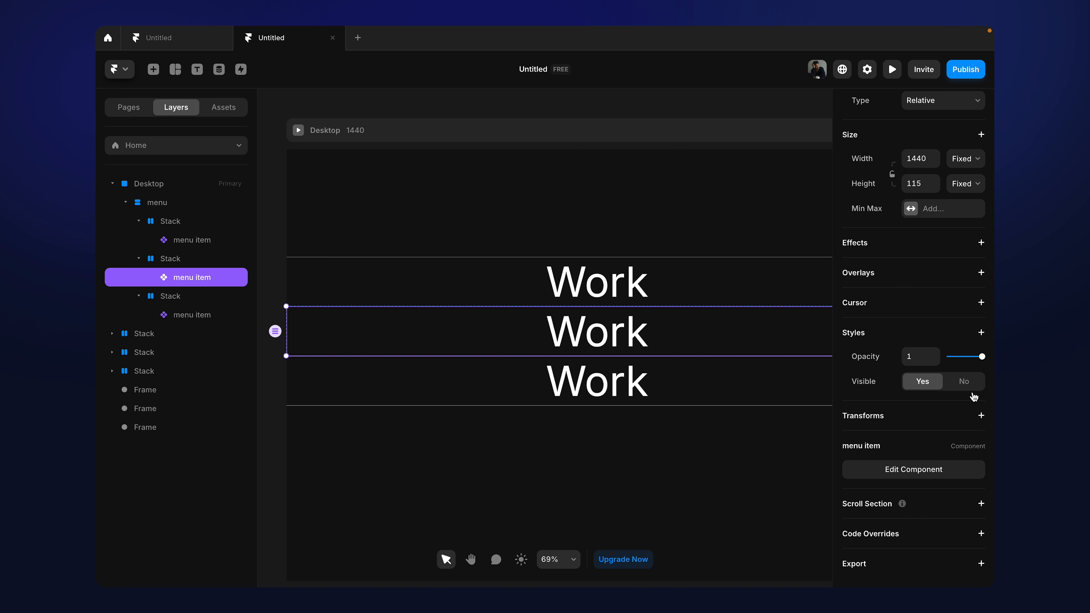
left_click(189, 259)
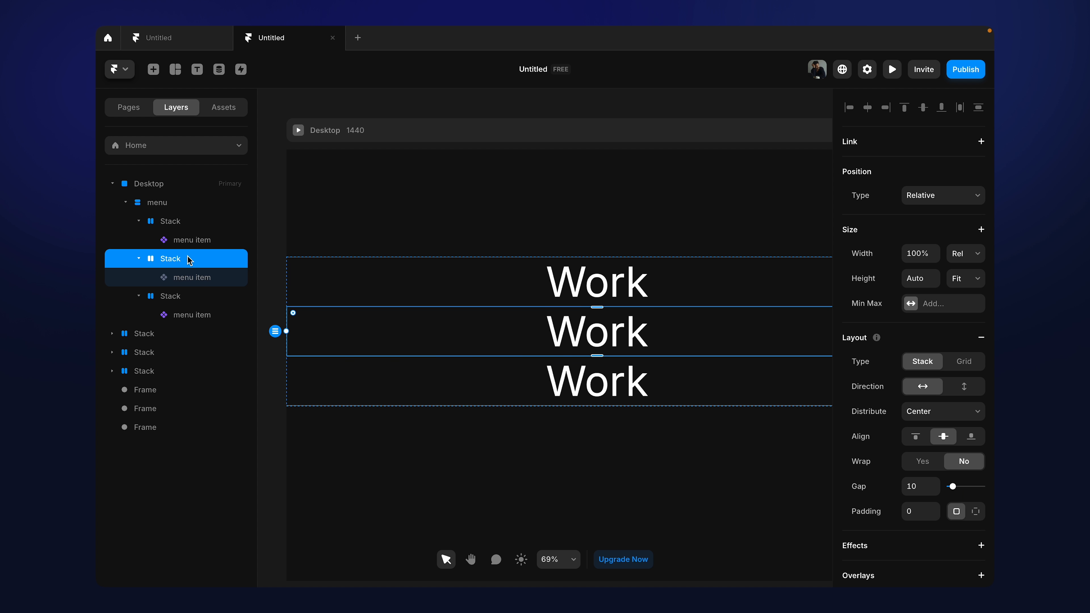
scroll(957, 431, "down", 8)
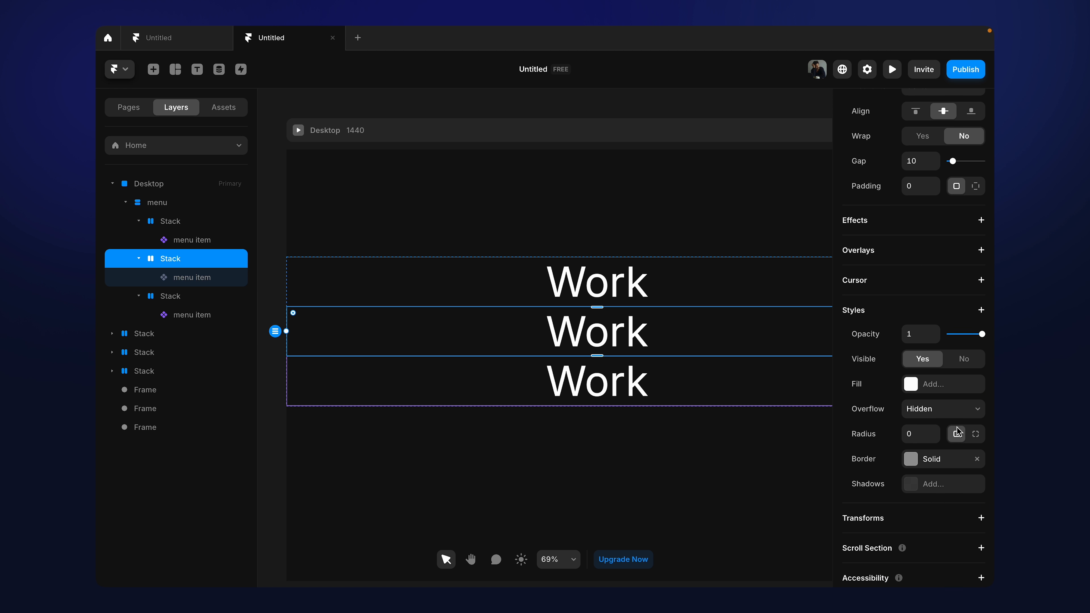
left_click(910, 429)
left_click(744, 512)
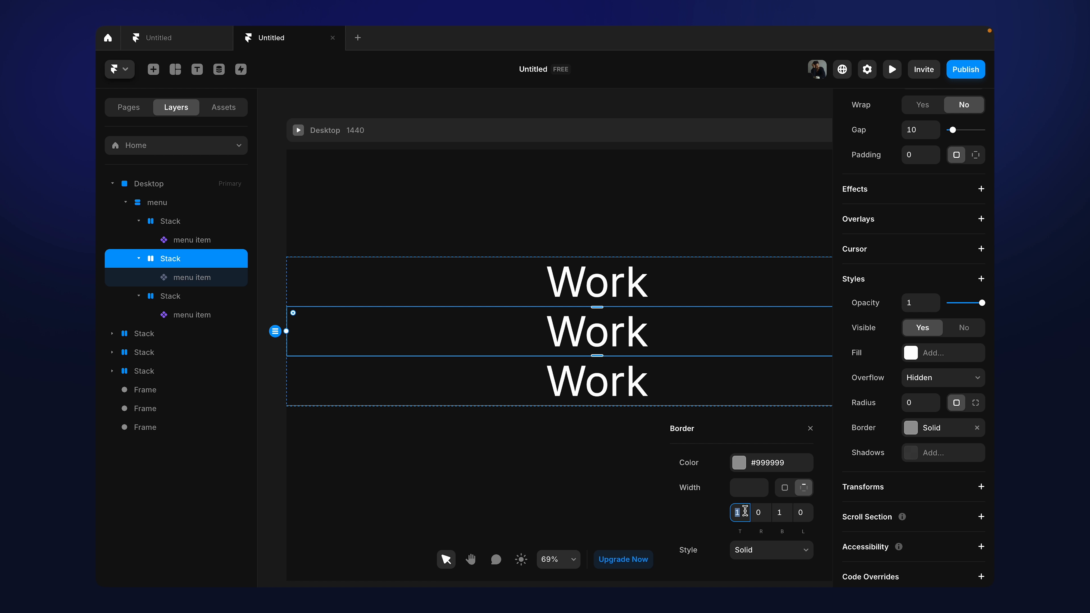
type("0")
Step: Set the top border width of the third row's stack to 0
left_click(411, 392)
scroll(994, 448, "down", 3)
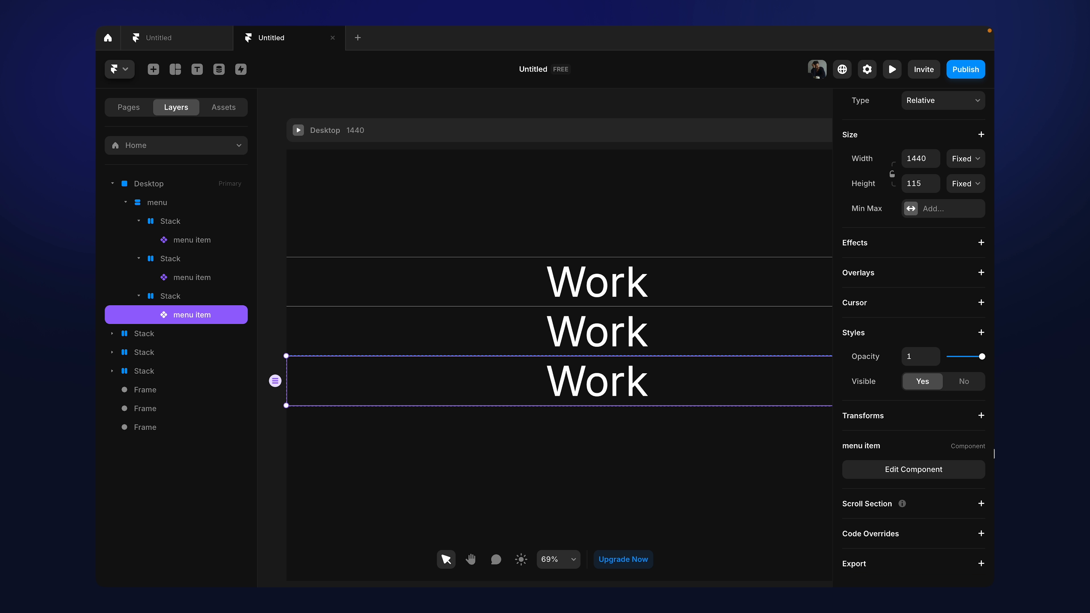
left_click(163, 297)
scroll(959, 463, "down", 10)
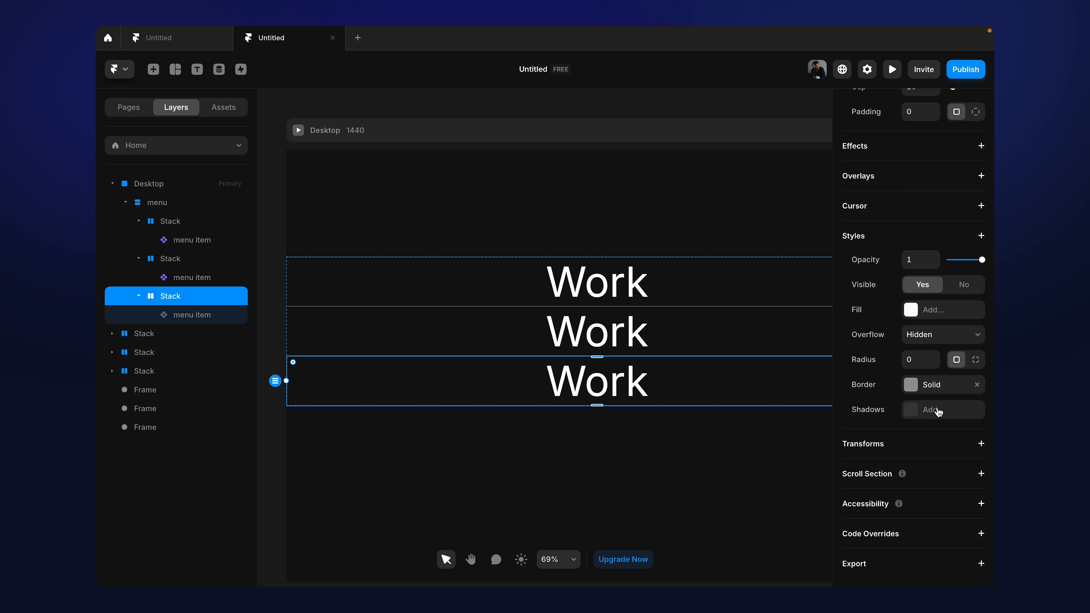
left_click(912, 388)
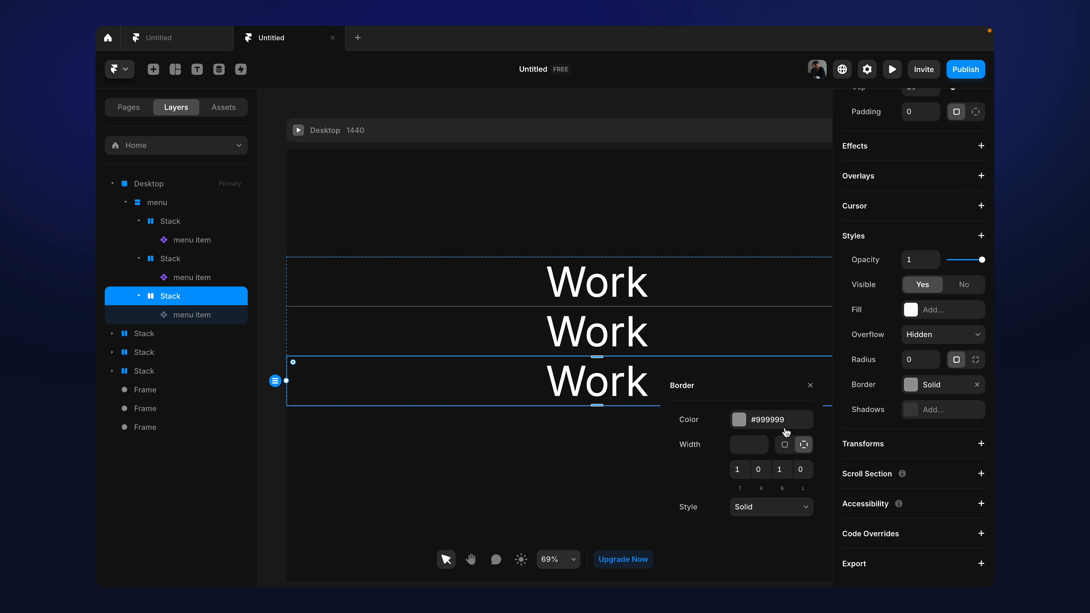
left_click(746, 469)
type("0")
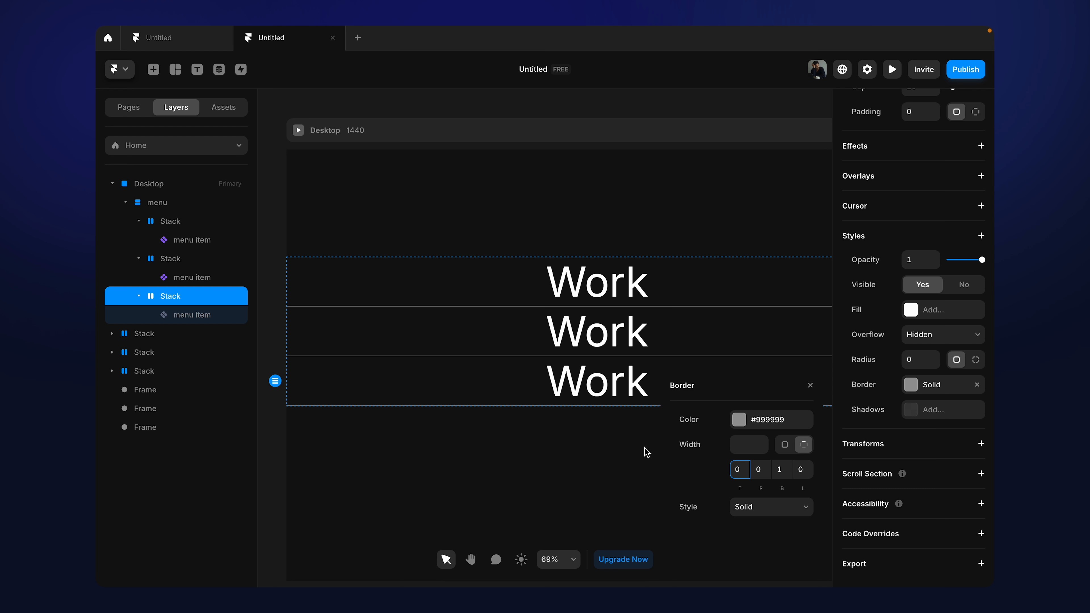
key("Escape")
scroll(481, 446, "down", 5)
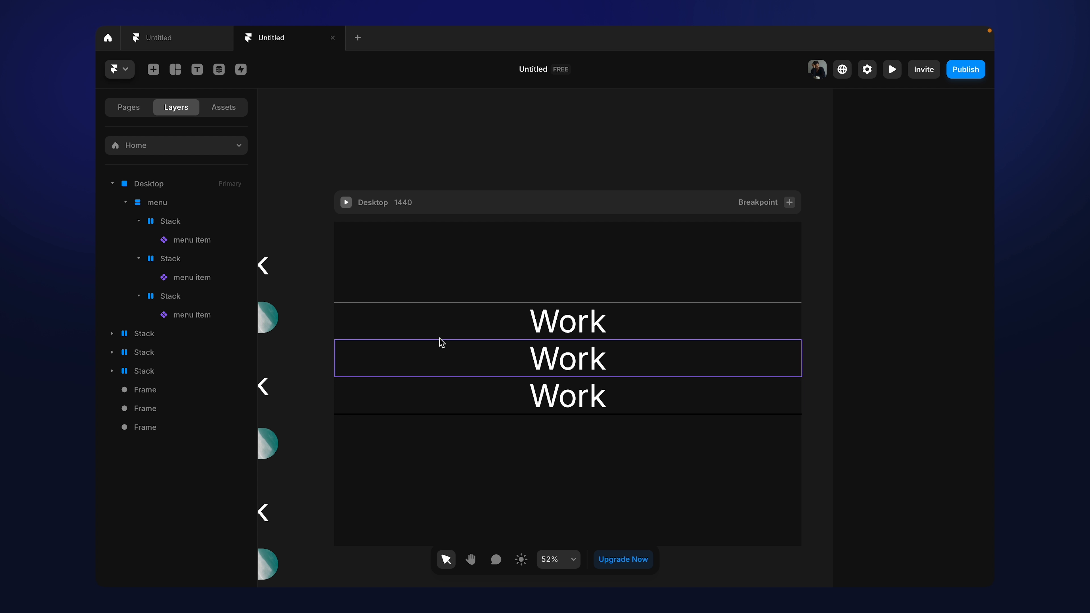
Step: Turn the menu stack into a component named menu
left_click(172, 206)
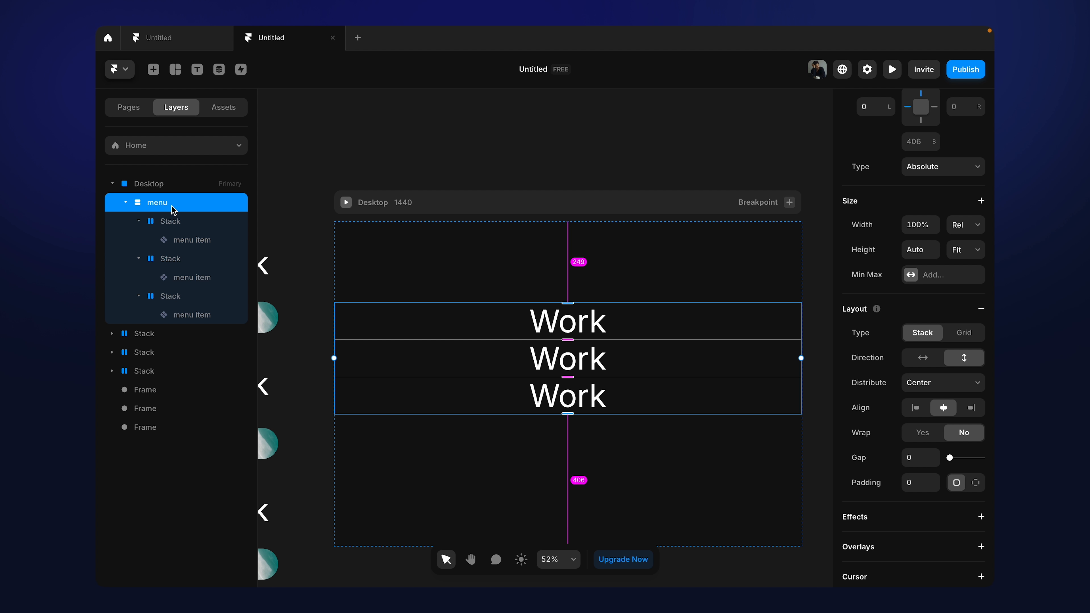
key("ctrl+alt+k")
key("Return")
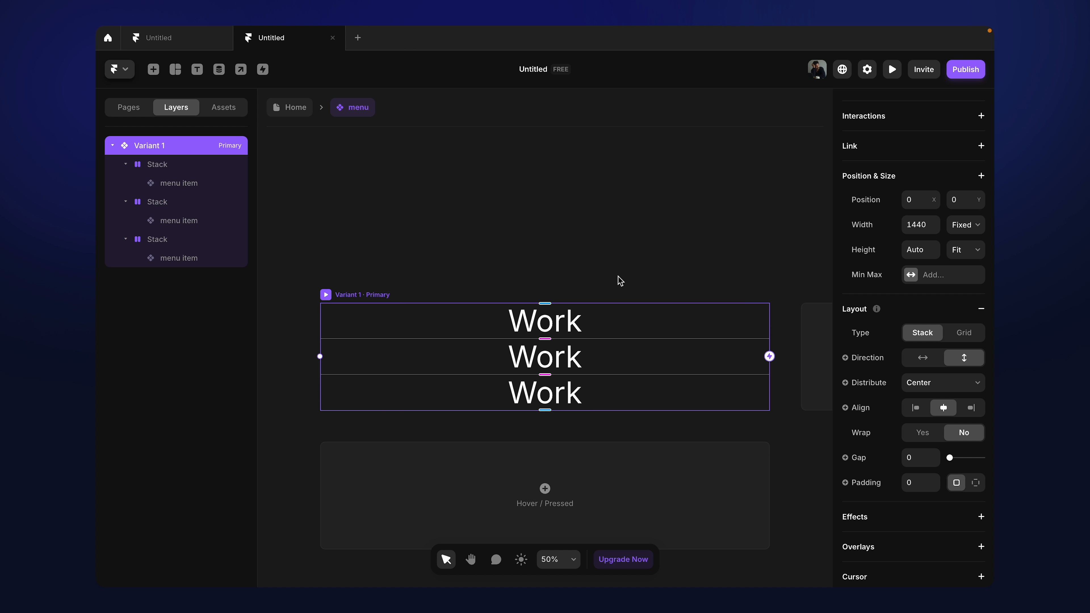
scroll(620, 281, "down", 2)
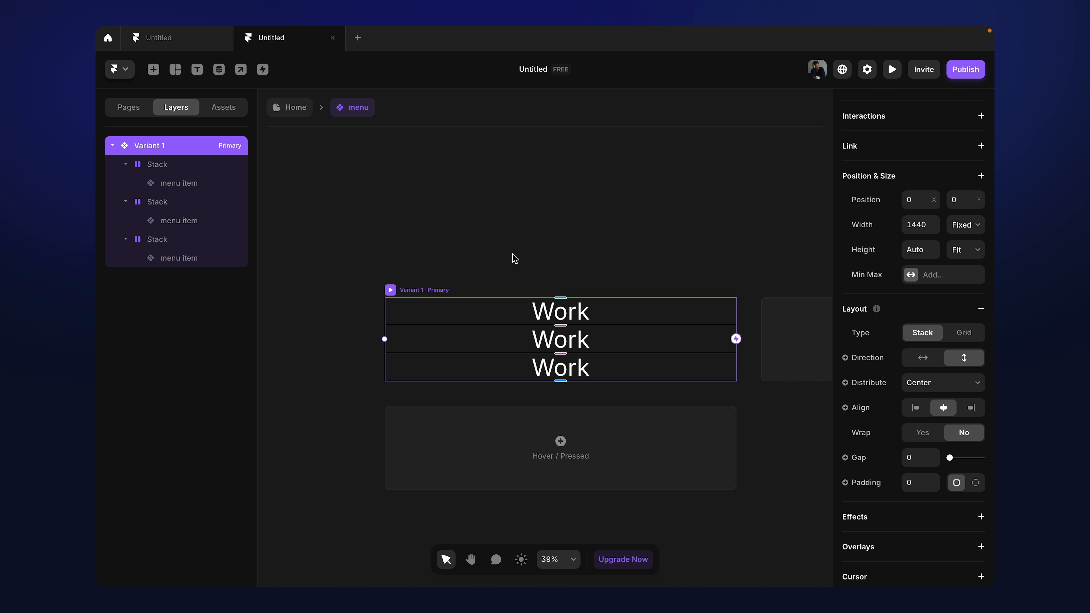
Step: Check the first menu item's size, then draw a wide frame about 1191 by 151 above Variant 1
left_click(486, 314)
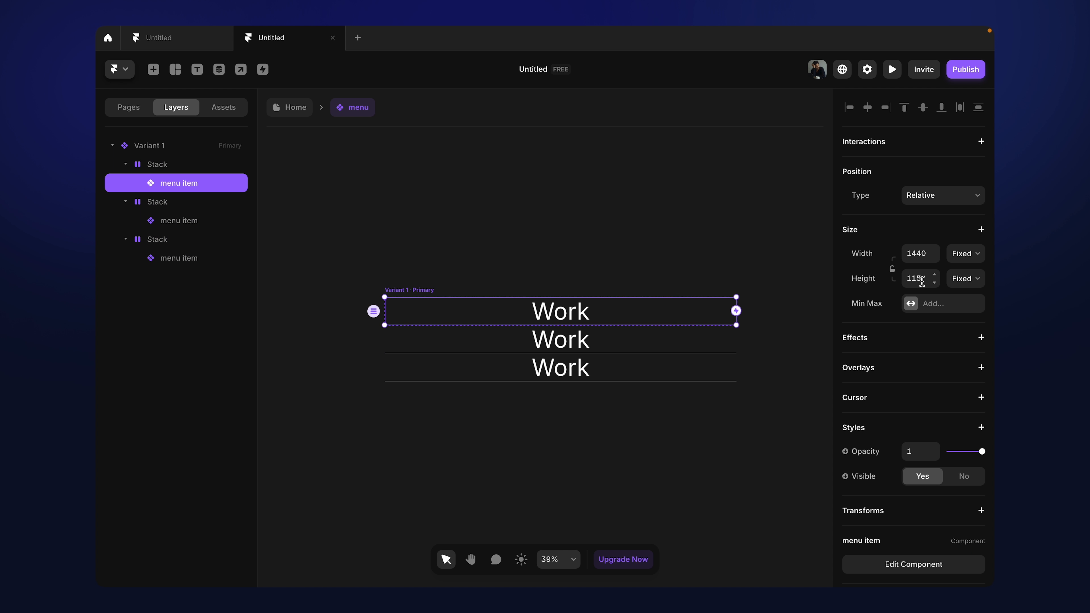
left_click(494, 261)
key("f")
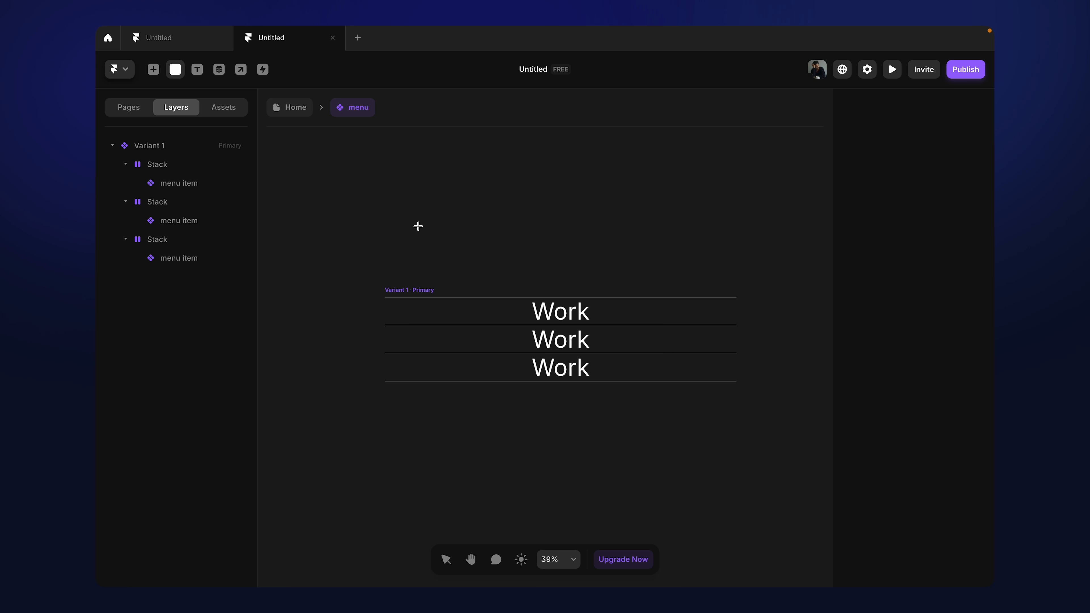
left_click_drag(396, 228, 687, 264)
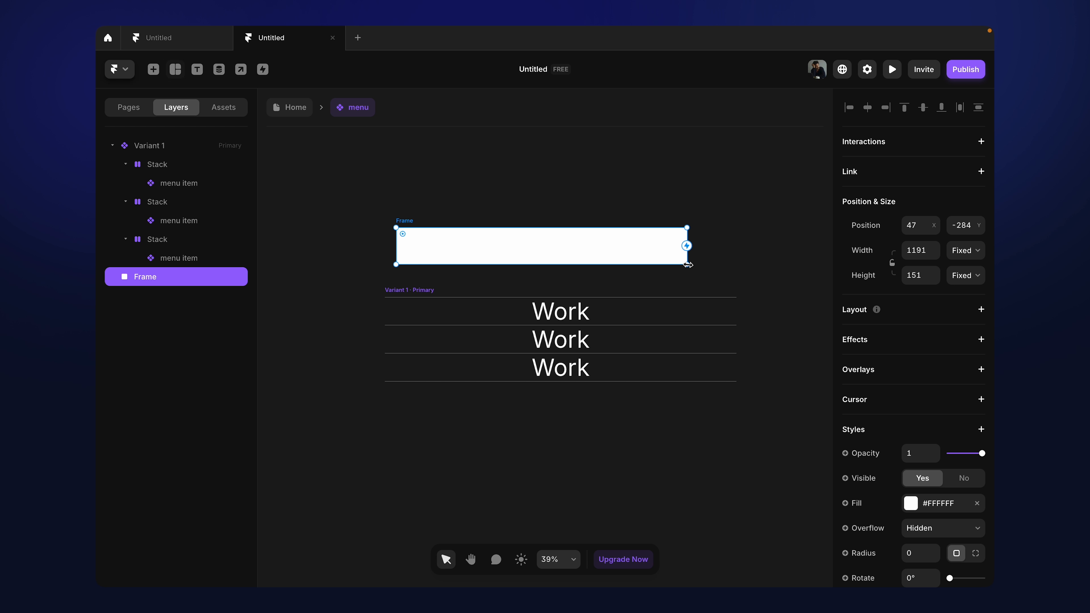
Step: Set the new frame's width to 1440 and its height to 115
left_click(925, 248)
type("1440")
key("Return")
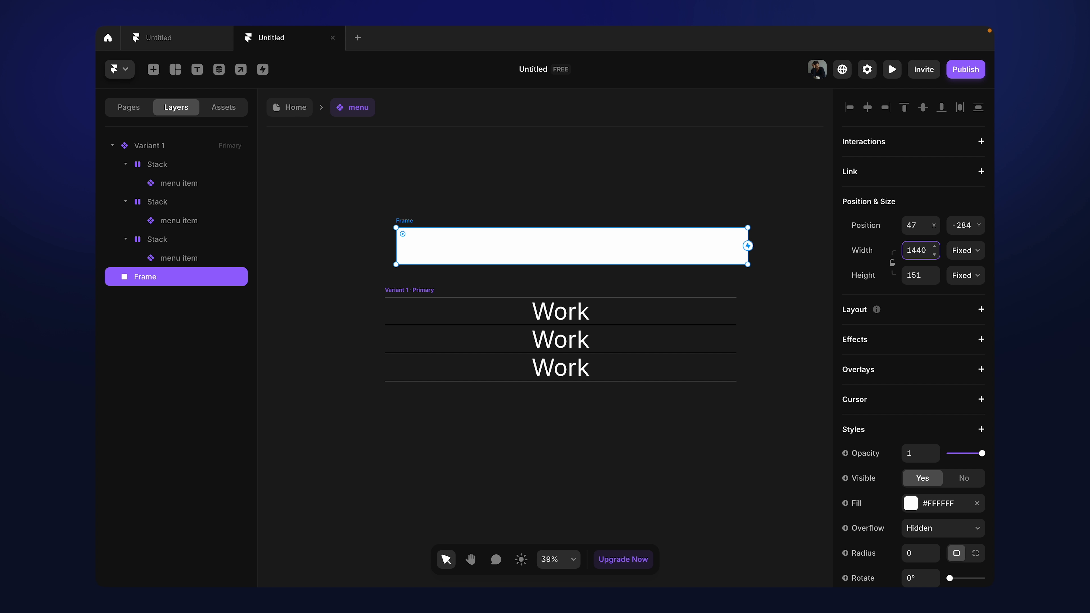
left_click(921, 275)
type("115")
key("Return")
Step: Change the frame's fill colour to bright green #3BFF7F
scroll(971, 348, "down", 4)
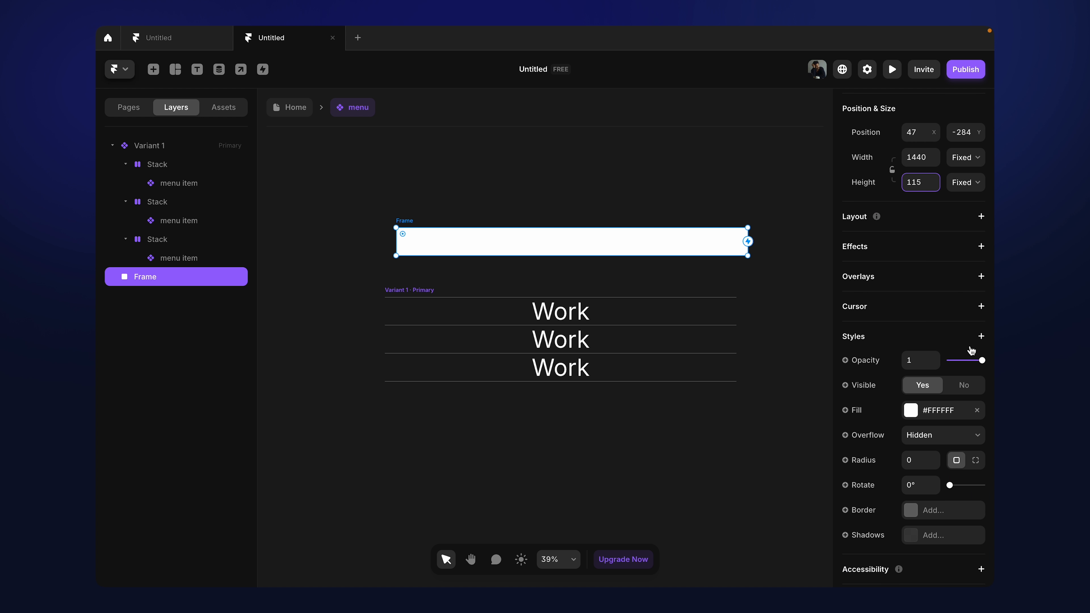
left_click(941, 346)
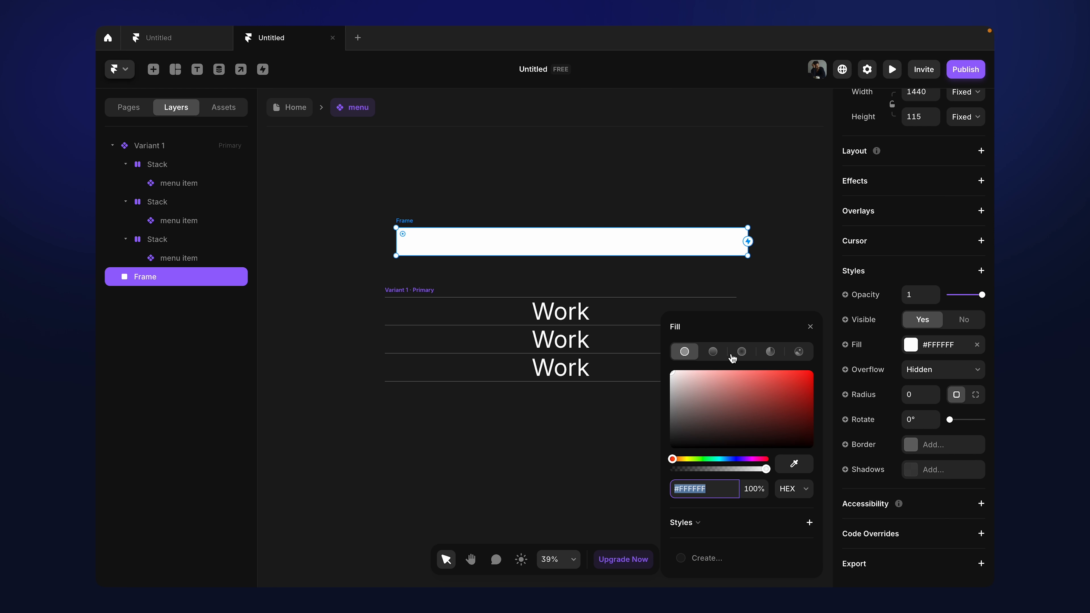
left_click_drag(696, 462, 709, 459)
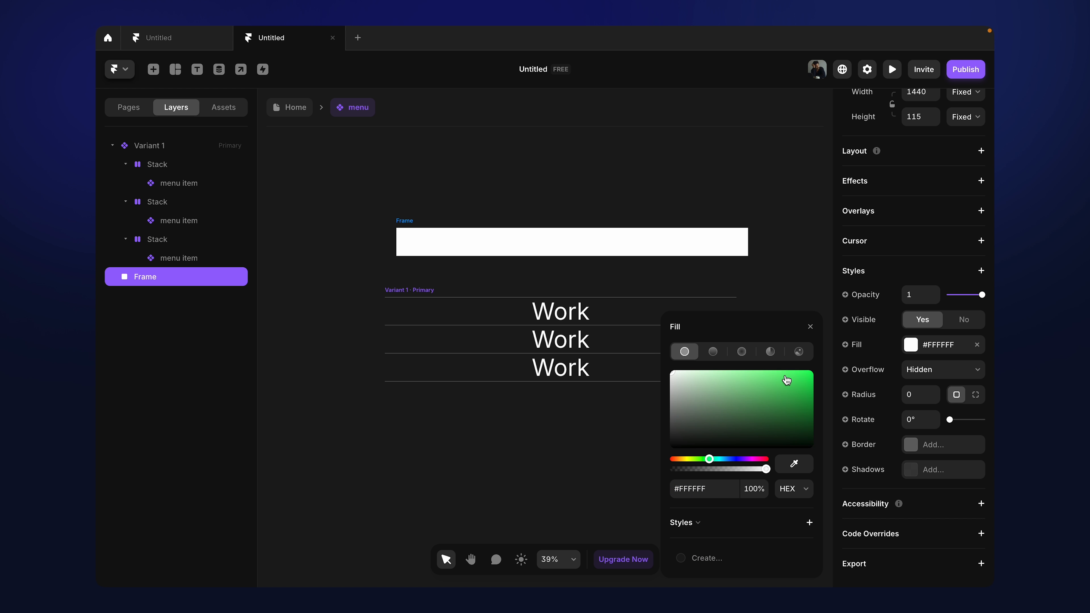
left_click_drag(786, 381, 780, 366)
left_click(483, 206)
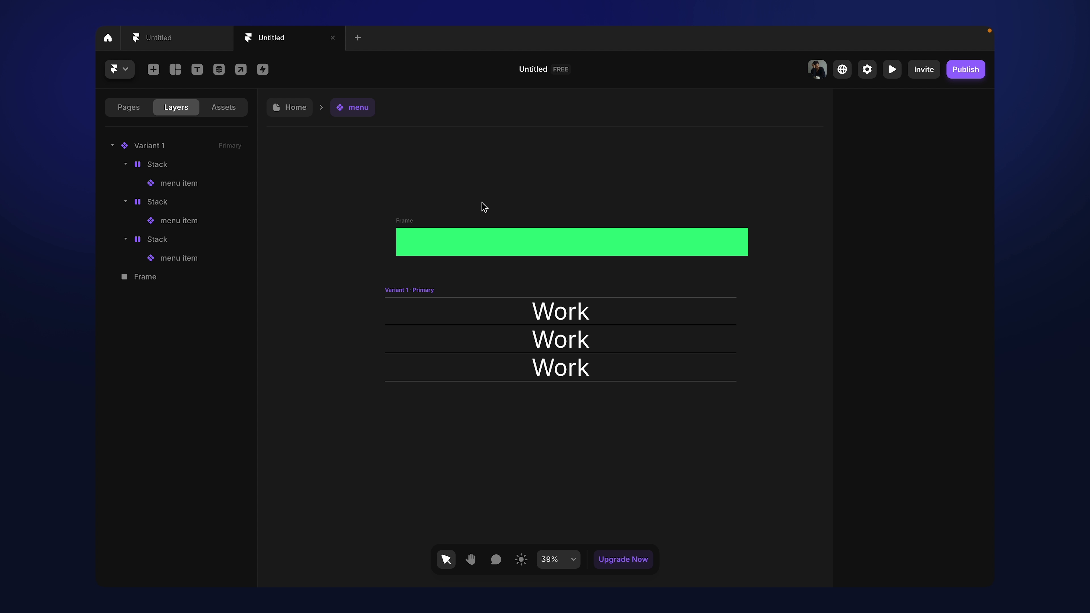
Step: Move the green frame inside Variant 1 by cutting and pasting it, and set its position type to Absolute
left_click(405, 220)
left_click_drag(405, 220, 394, 222)
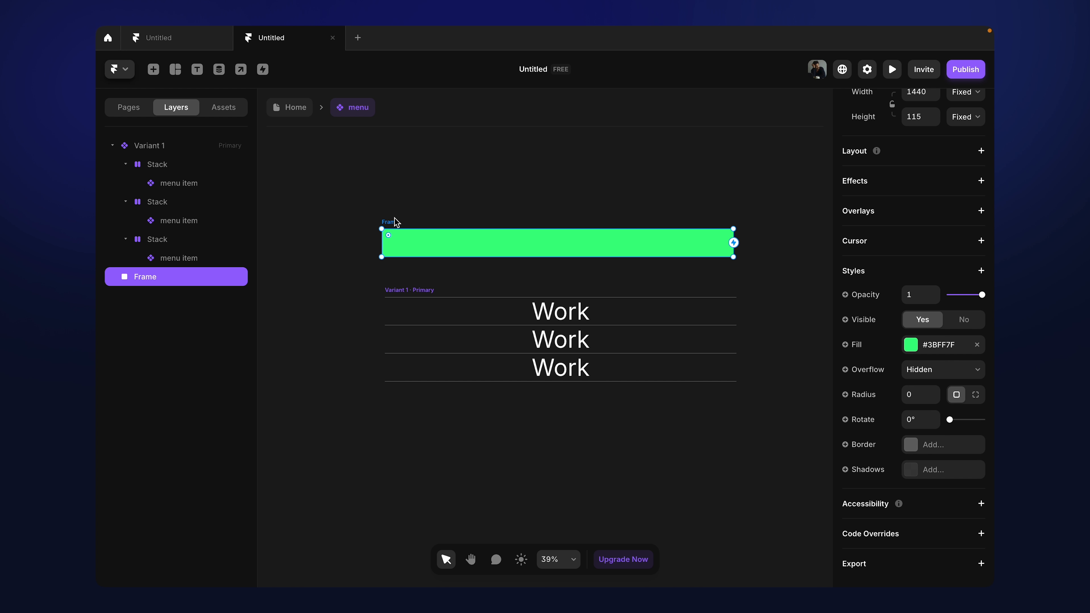
key("Delete")
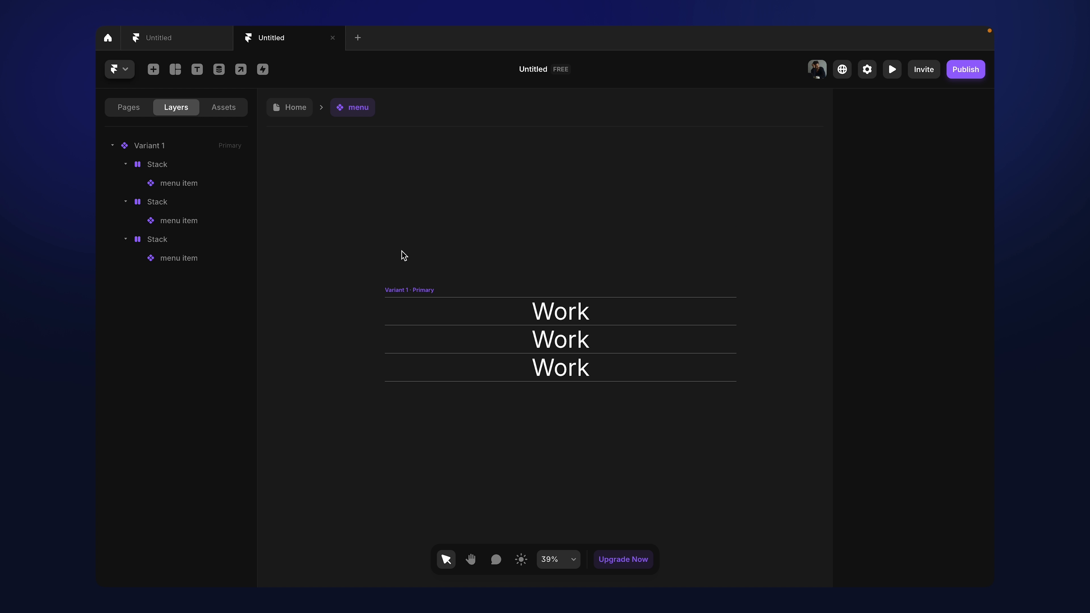
left_click(414, 298)
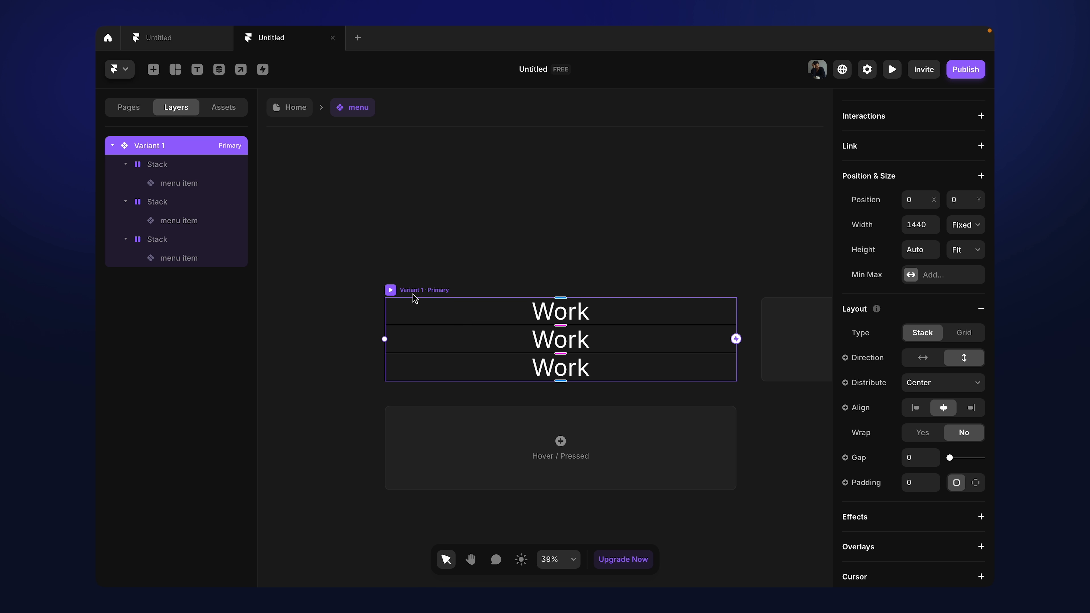
key("ctrl+v")
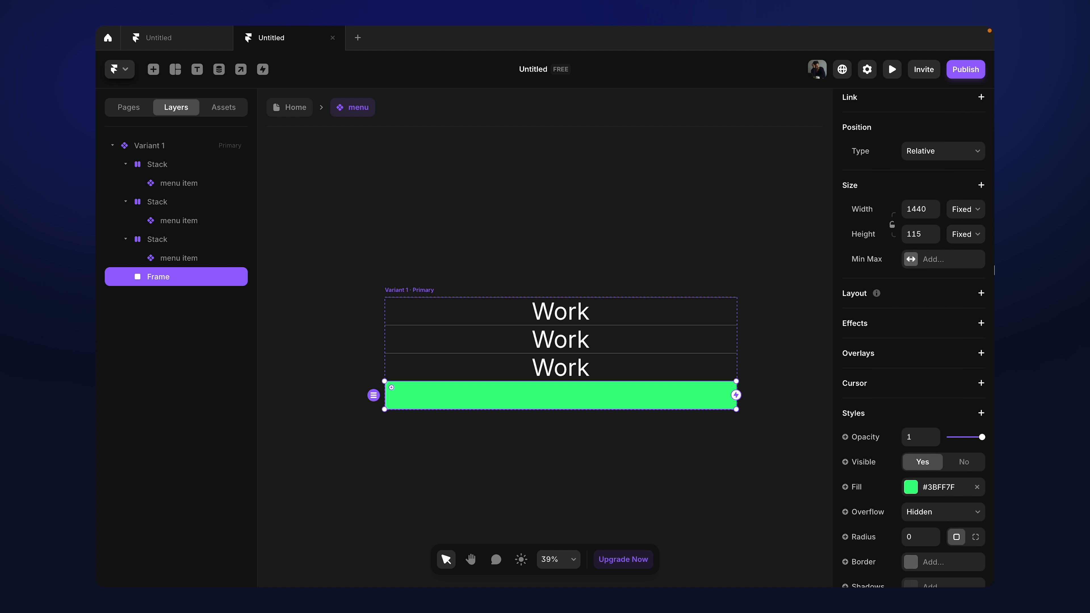
left_click(971, 231)
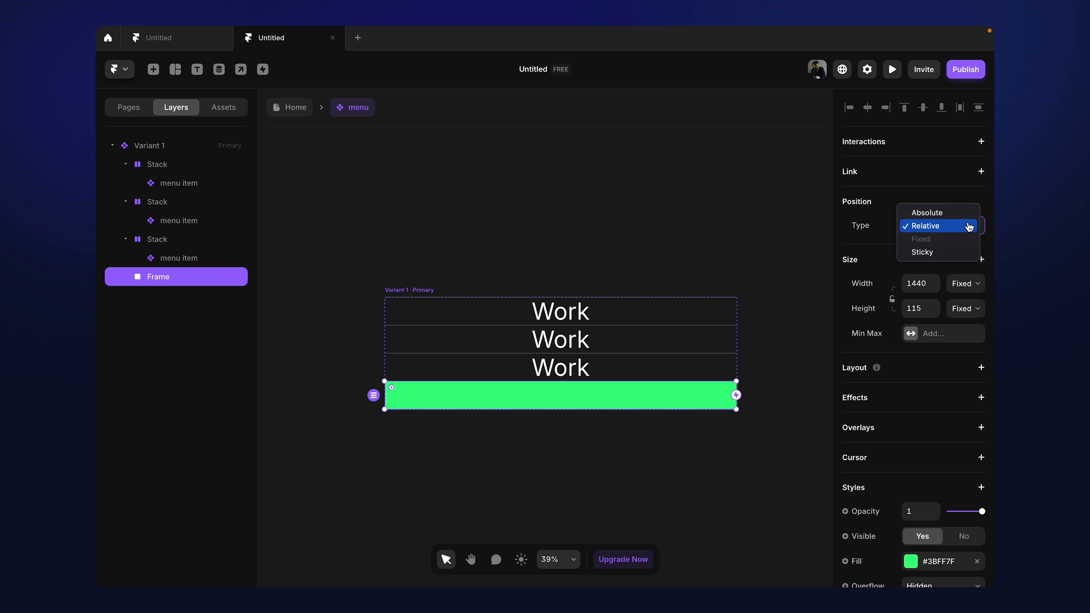
left_click(967, 214)
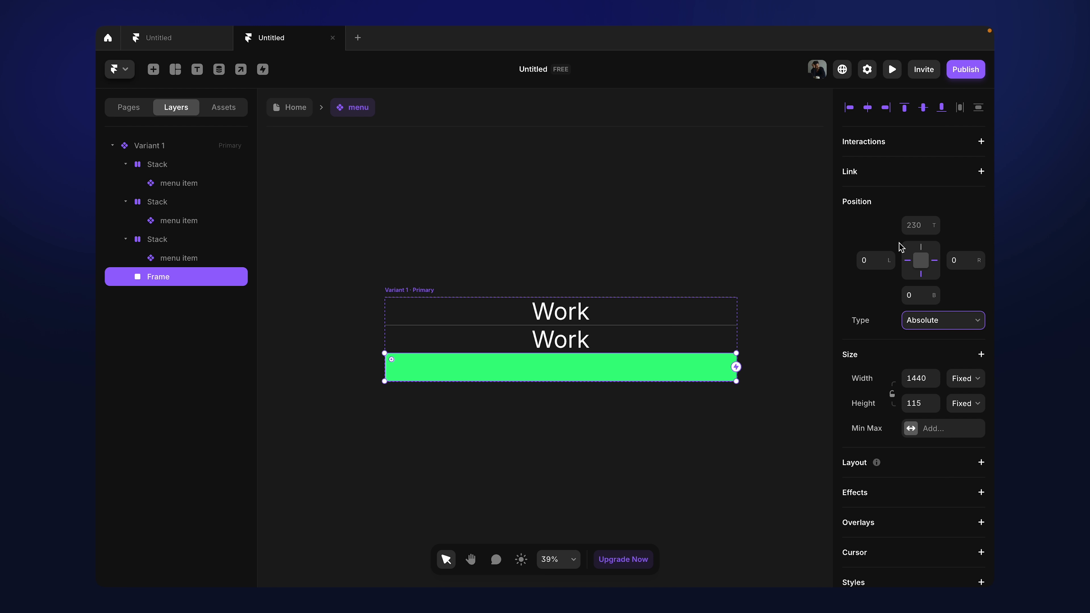
Step: Pin the green frame to the top edge of Variant 1 and set its top offset to -115
left_click(921, 249)
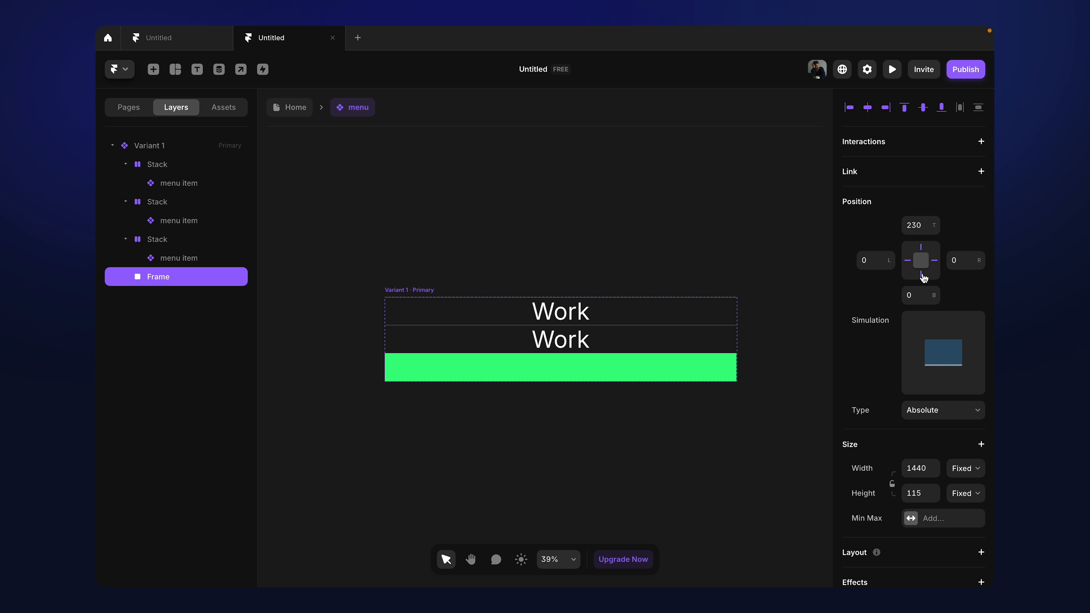
left_click(923, 227)
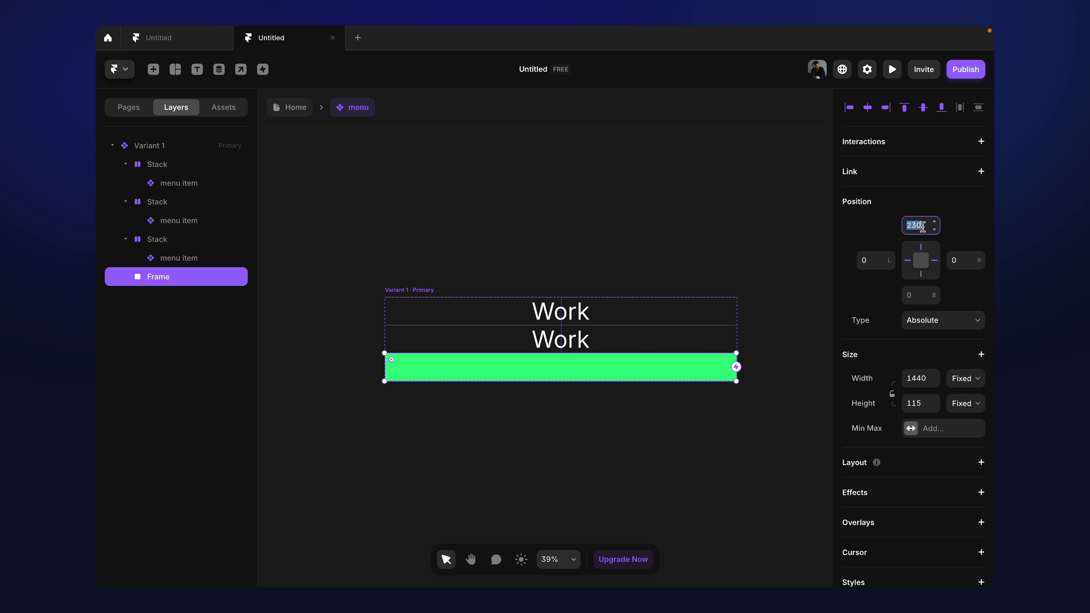
type("-115")
key("Return")
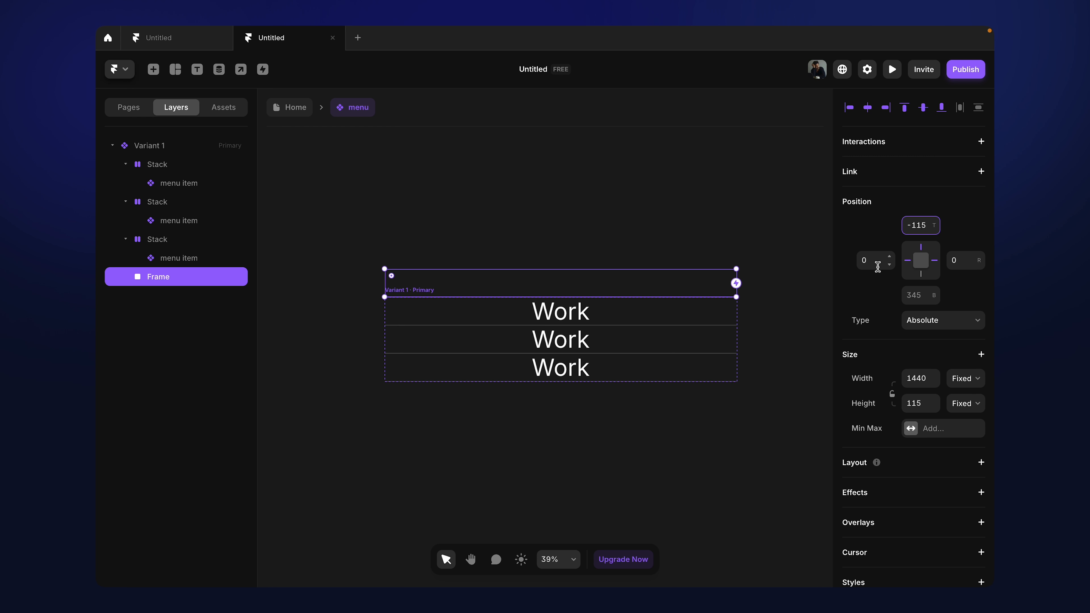
left_click(518, 223)
Step: Add a second variant of the menu component based on Variant 1
left_click(415, 289)
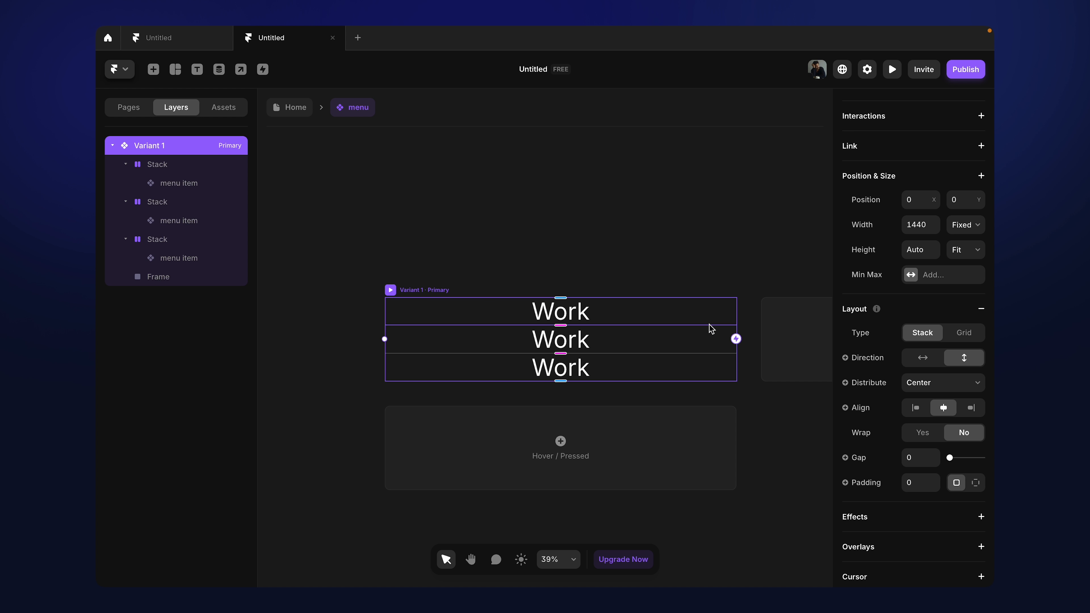
scroll(709, 327, "right", 4)
scroll(710, 327, "down", 3)
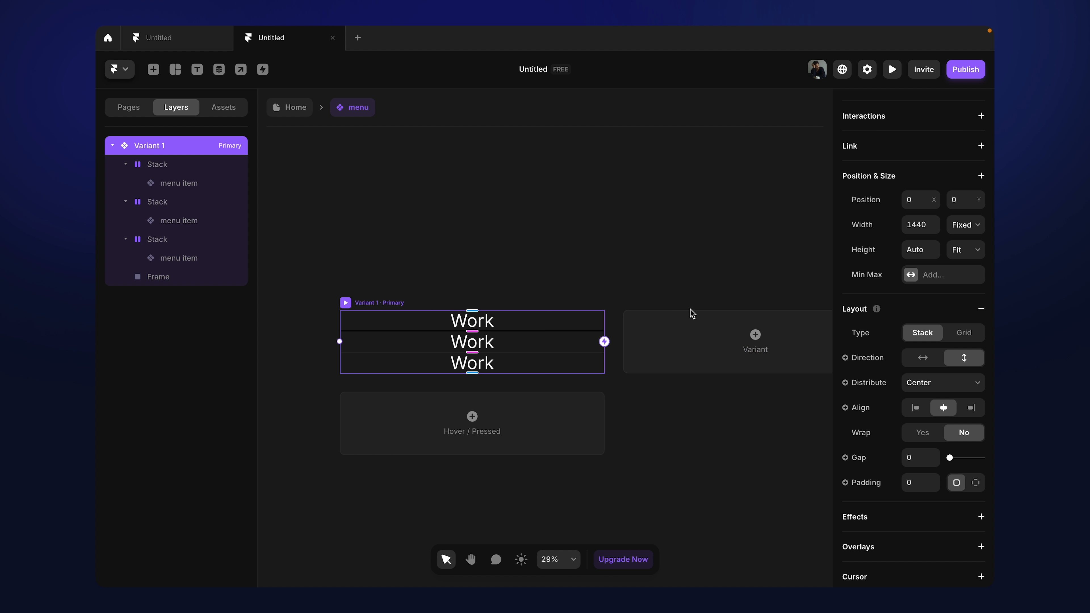
scroll(692, 308, "down", 1)
scroll(692, 310, "right", 2)
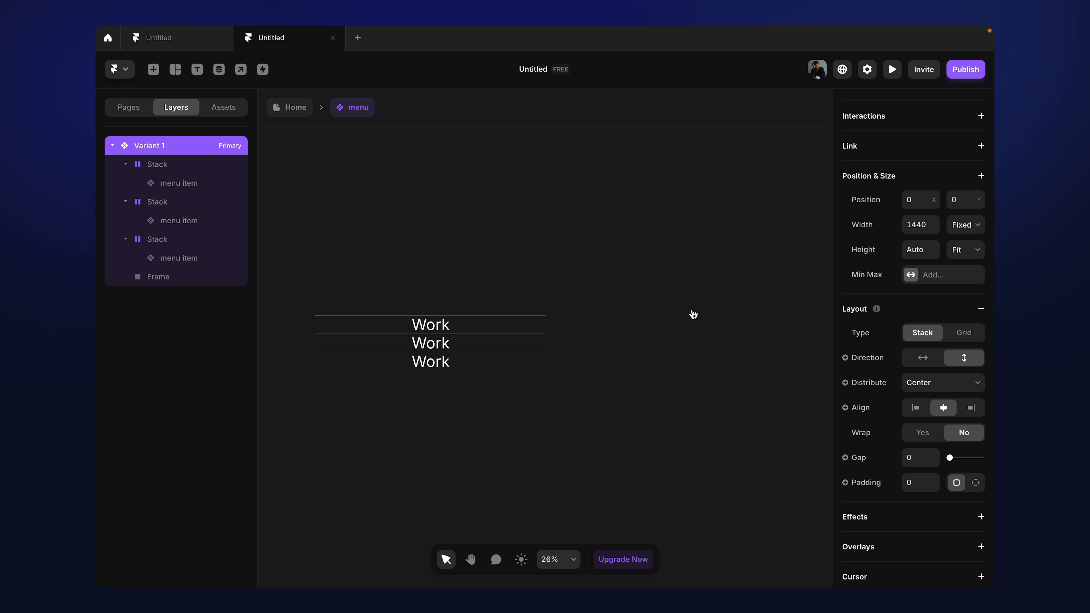
left_click(623, 338)
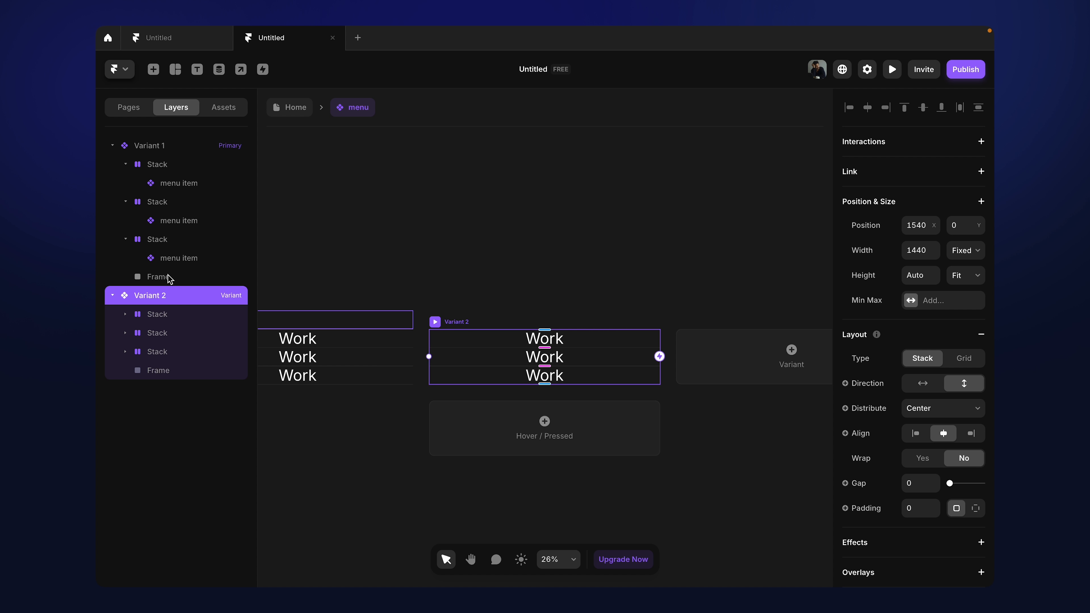
Step: Set the green frame's top offset to 0 in Variant 2 so it covers the first menu item
left_click(168, 375)
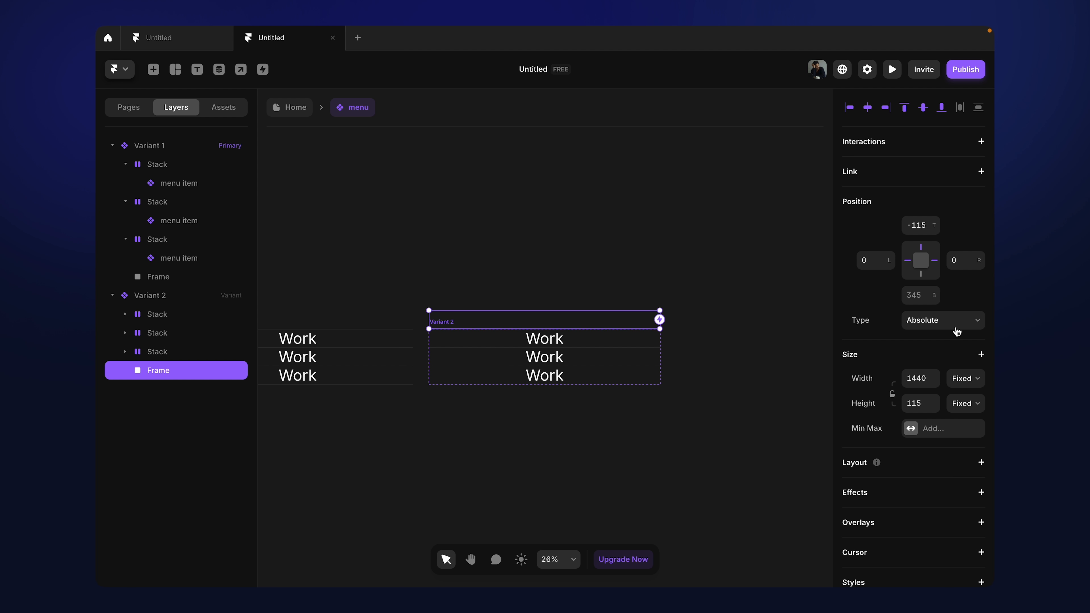
scroll(957, 330, "down", 1)
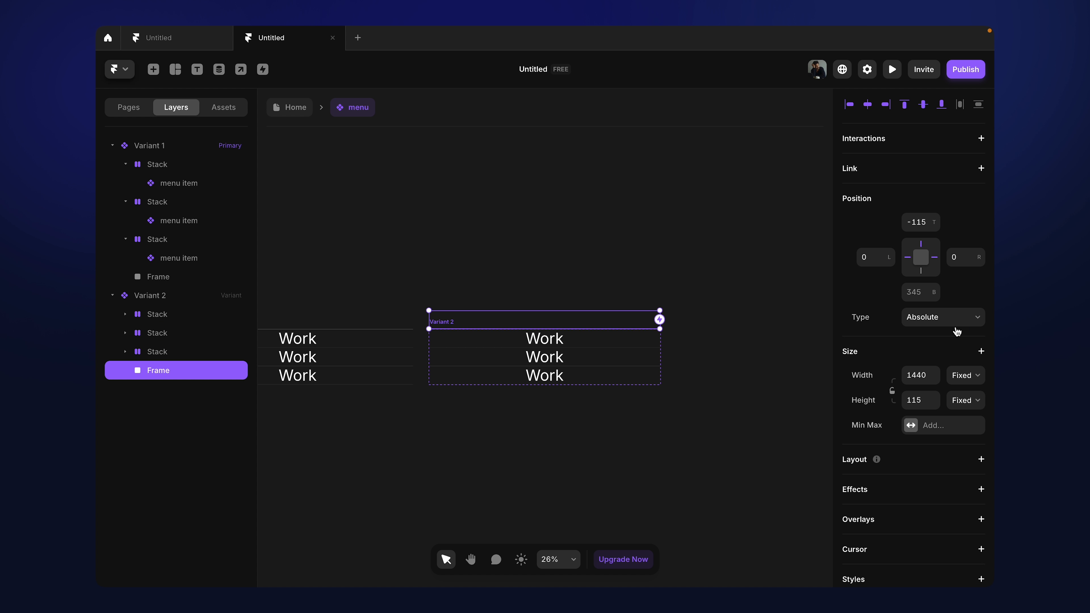
left_click(920, 229)
type("0")
key("Return")
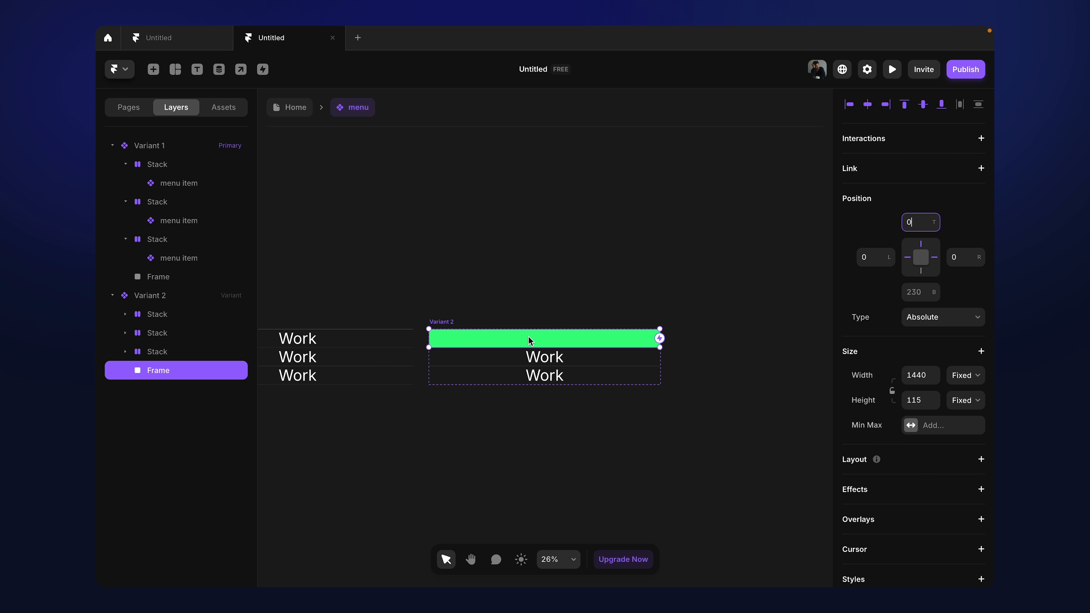
left_click(450, 312)
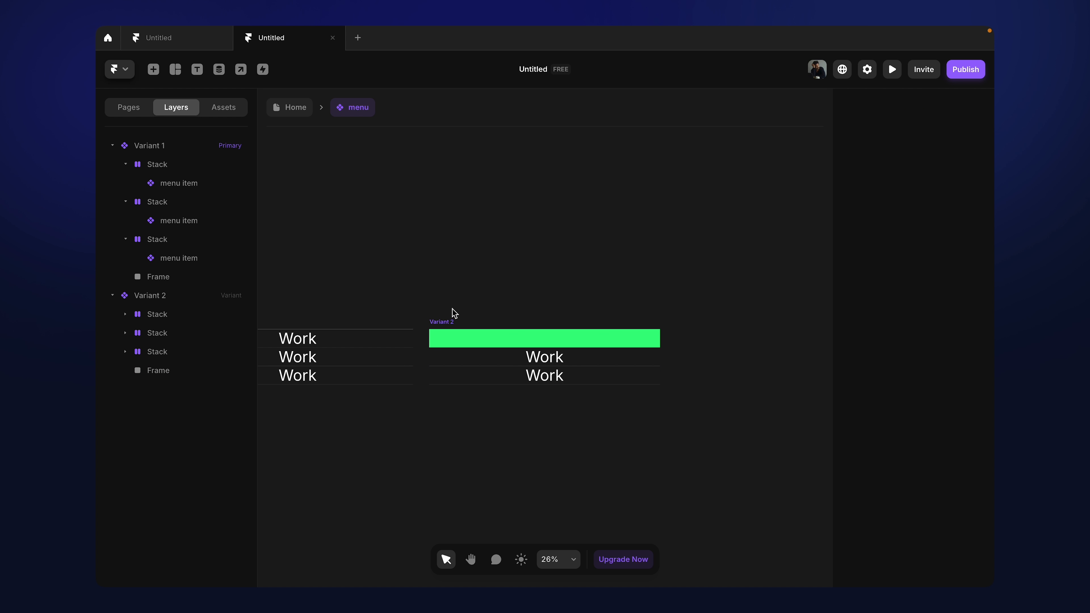
Step: Add another variant based on Variant 2 and set its green frame's top offset to 115
left_click(447, 322)
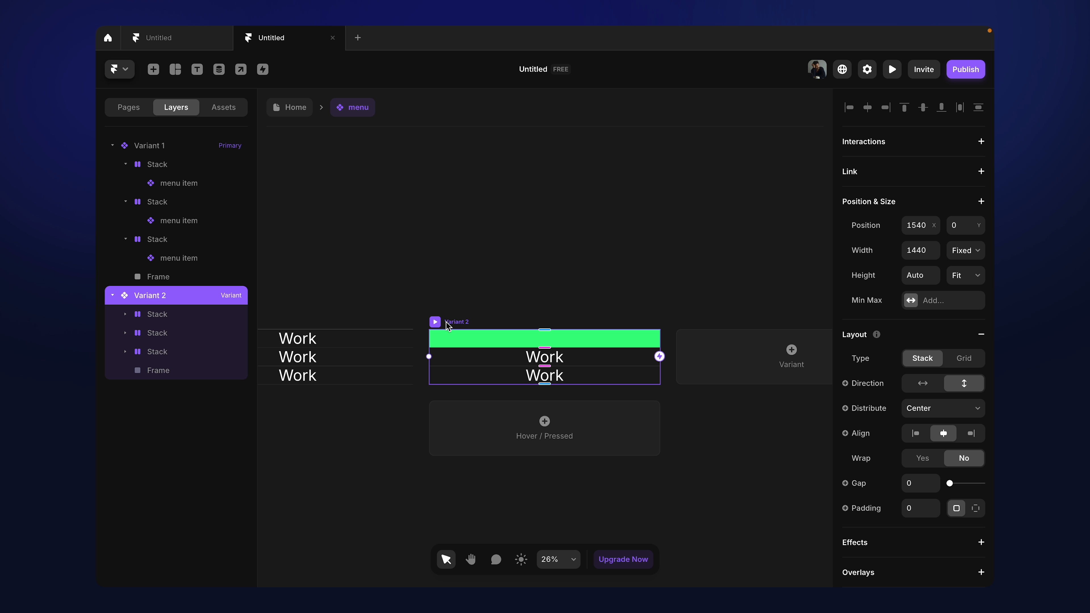
left_click(765, 364)
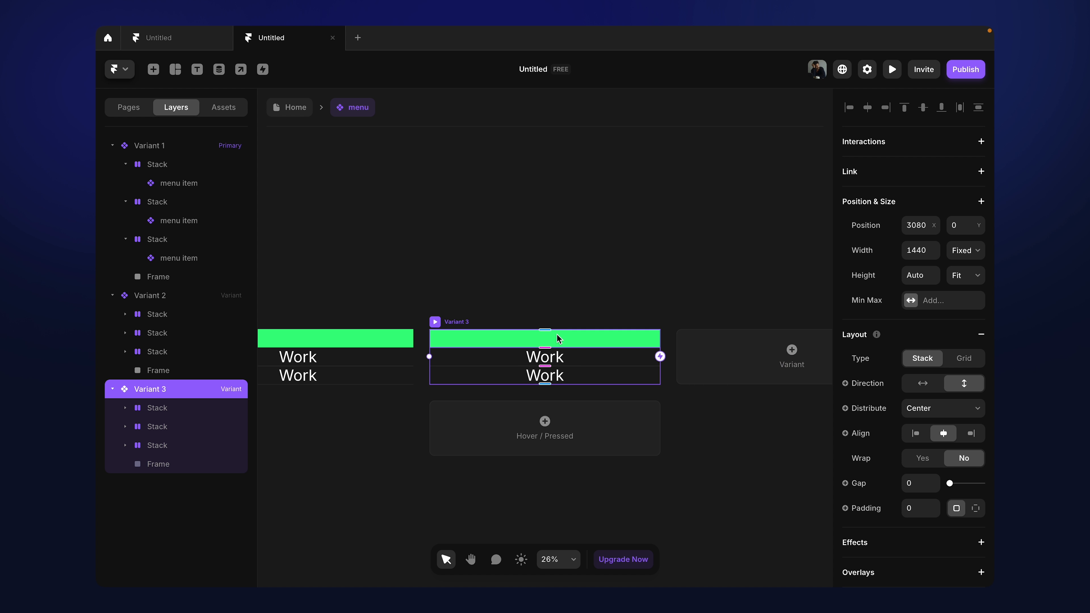
left_click(188, 466)
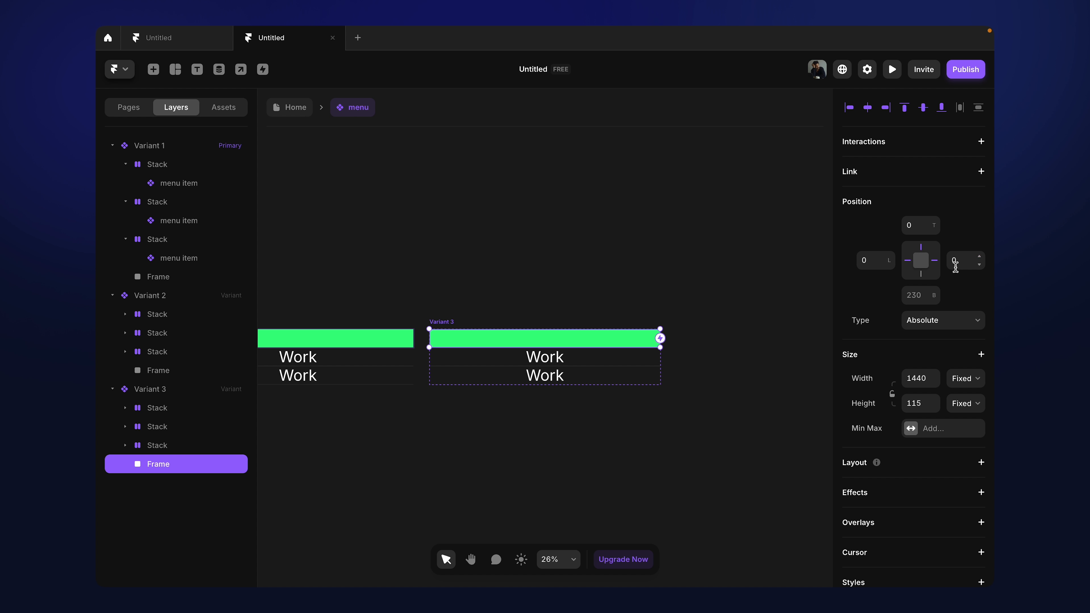
left_click(918, 225)
type("115")
key("Return")
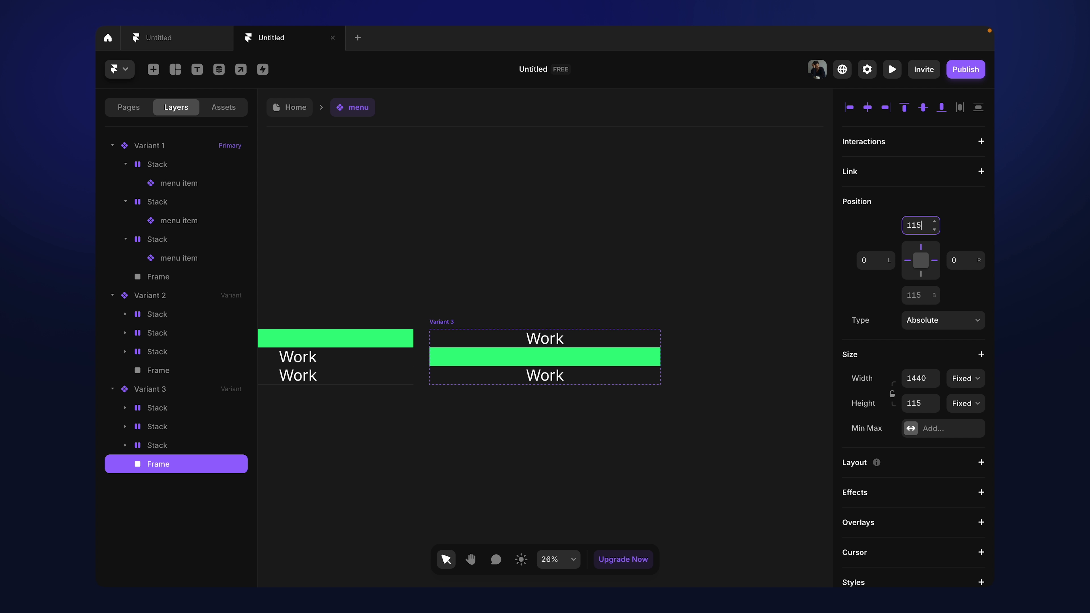
left_click(610, 273)
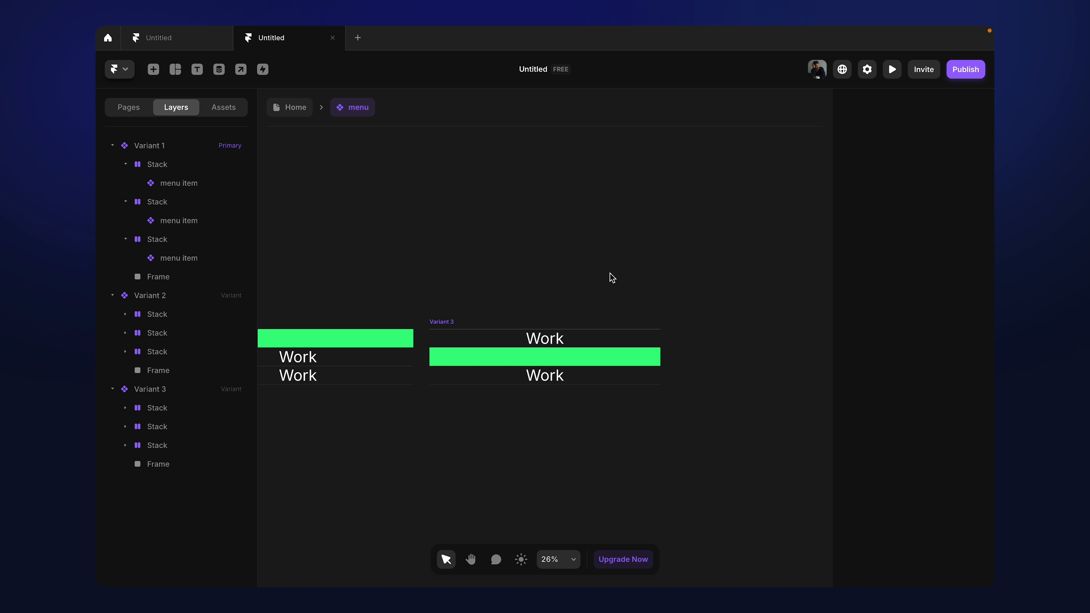
Step: Add another variant based on Variant 3 and align its green frame to the bottom, over the third menu item
left_click(442, 322)
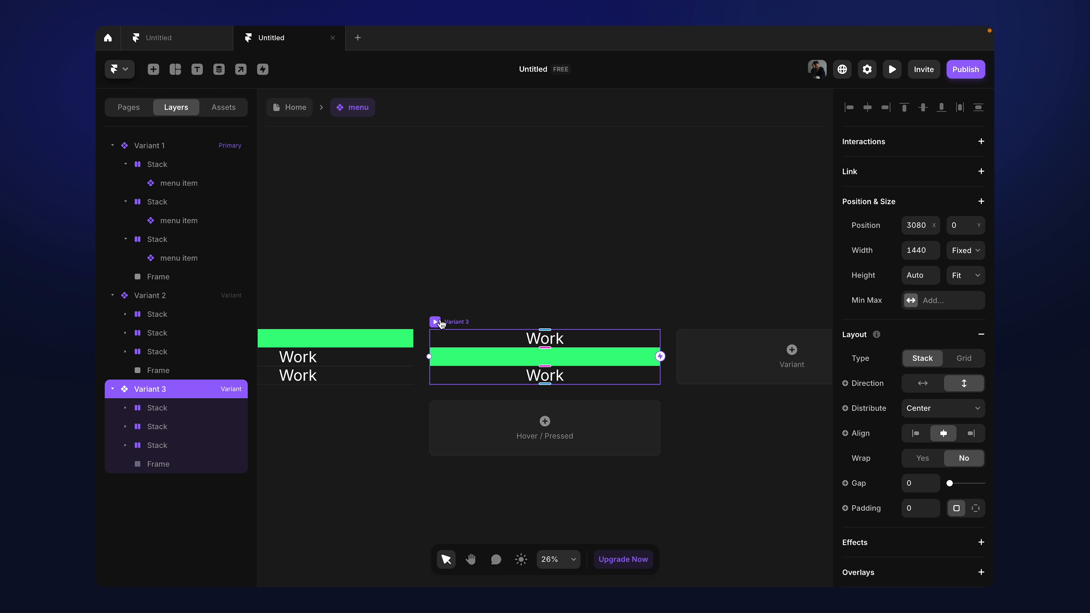
left_click(726, 362)
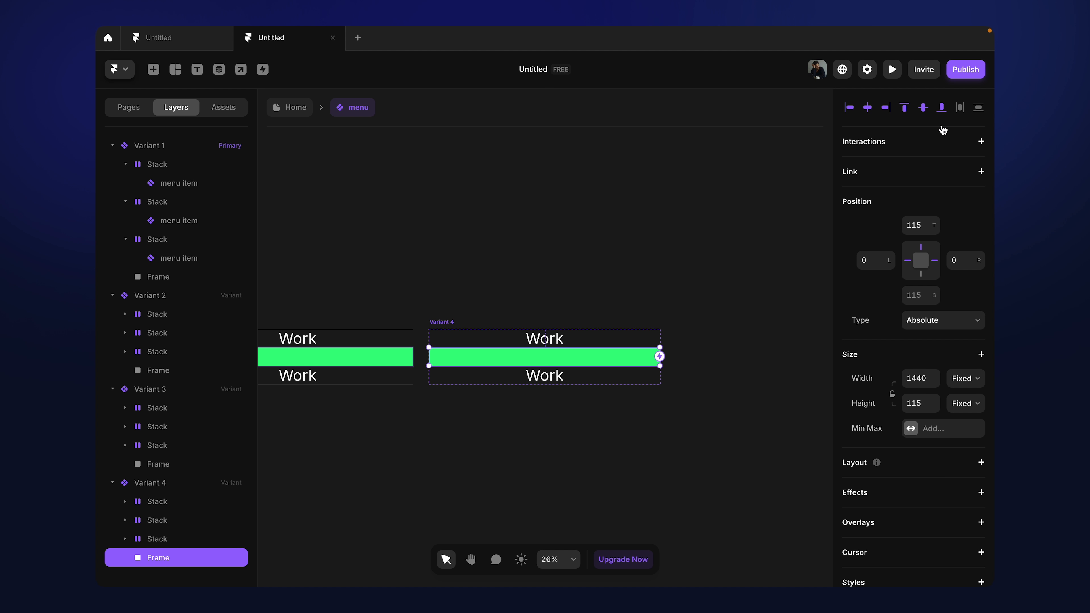
left_click(943, 110)
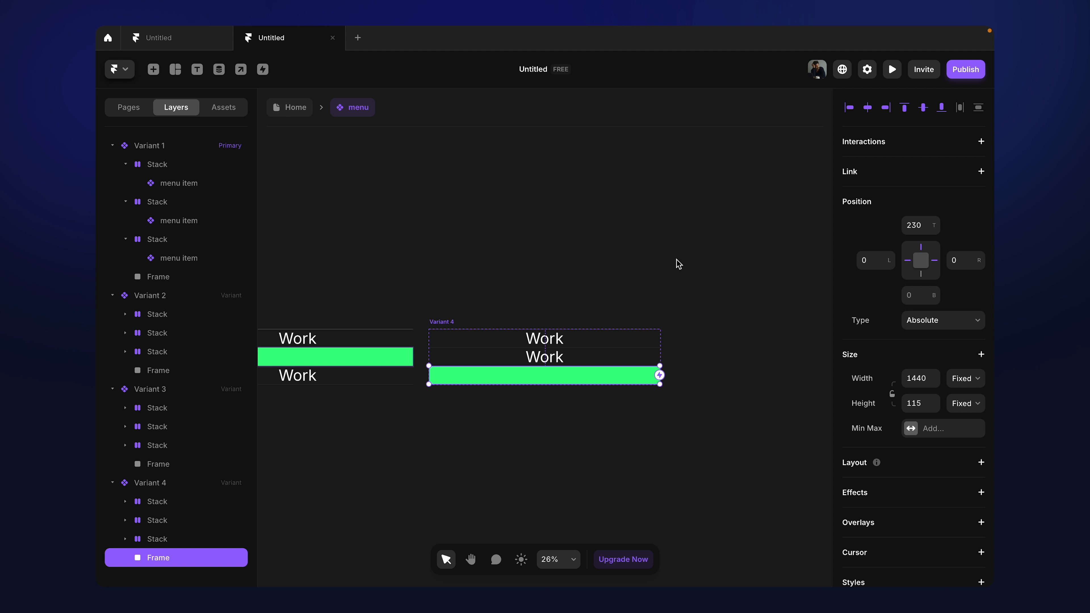
left_click(531, 302)
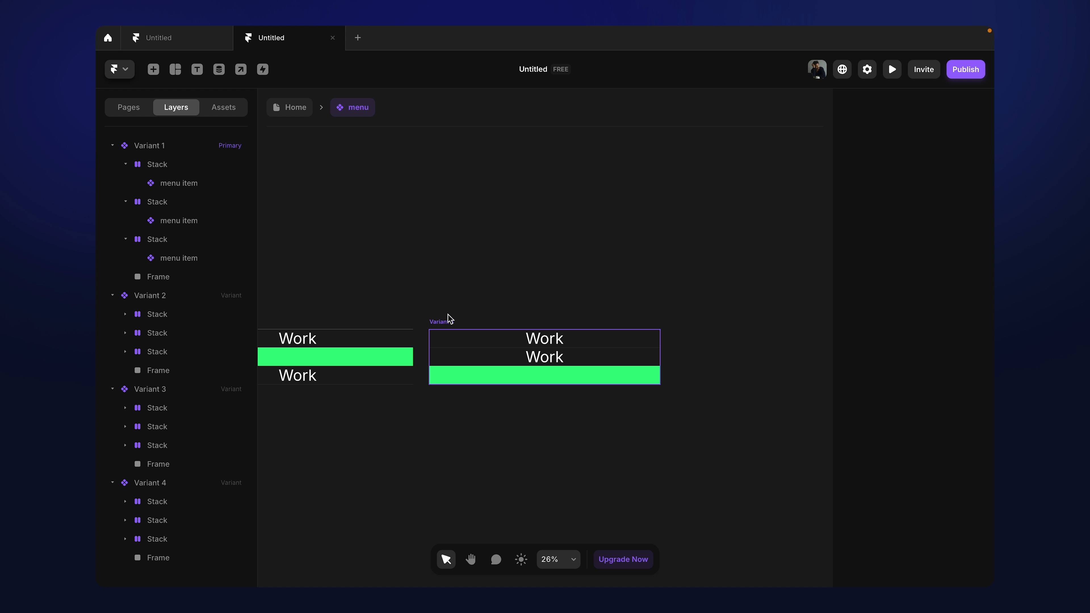
Step: Add another variant based on Variant 4, pin its green frame to the bottom edge only, and set the bottom offset to -115
left_click(446, 323)
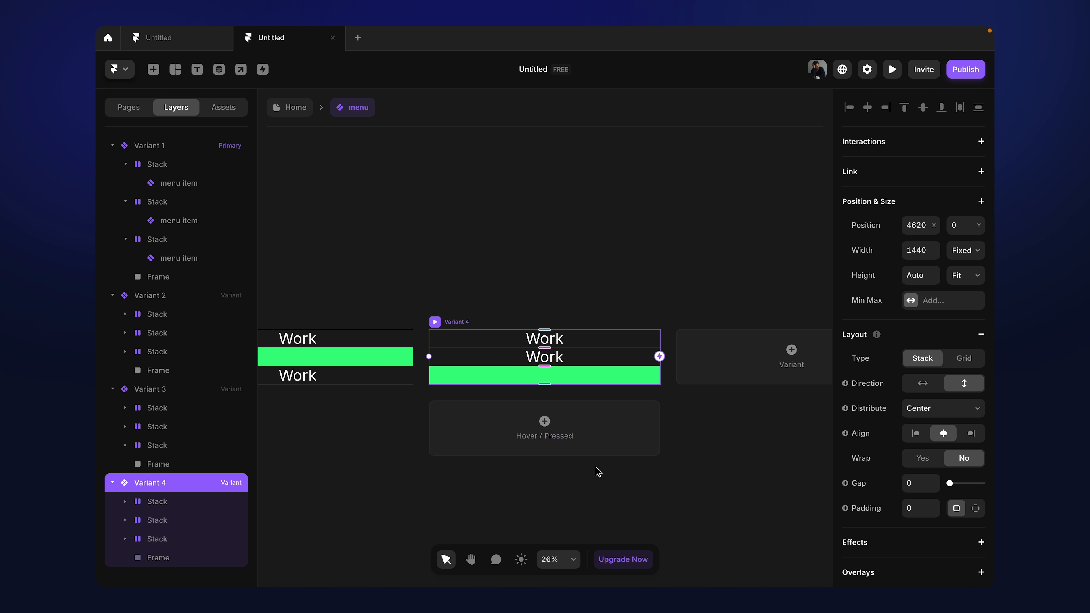
left_click(719, 356)
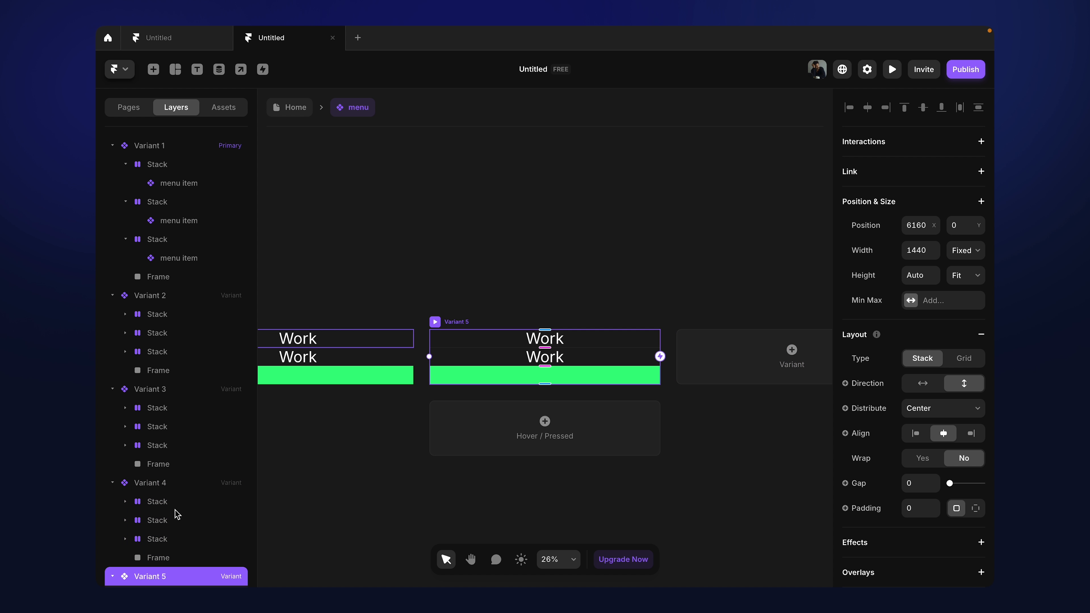
left_click(482, 376)
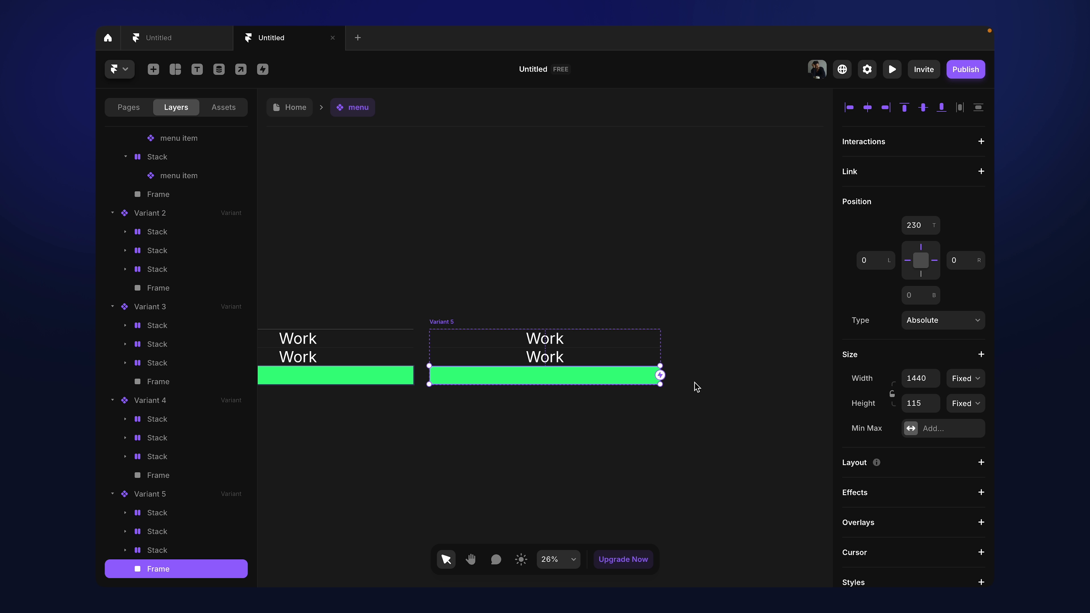
left_click(921, 278)
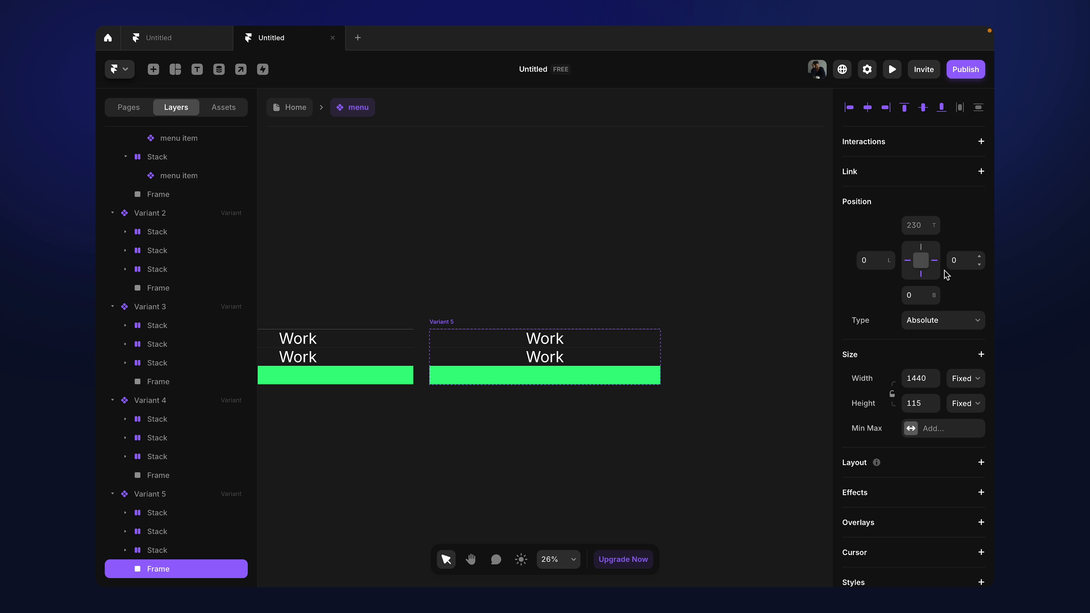
left_click(920, 300)
type("--")
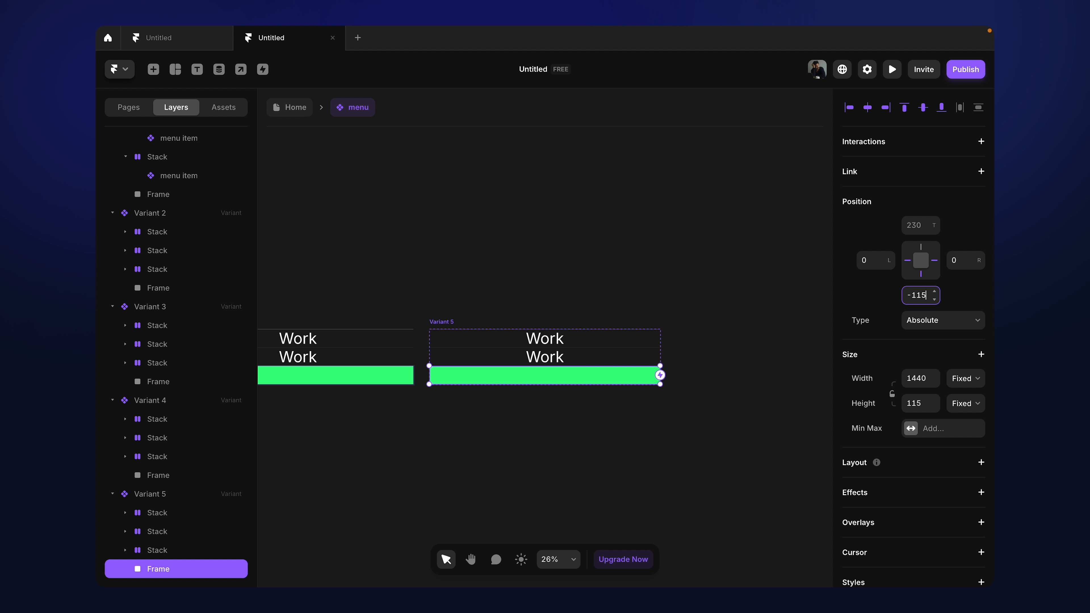
key("Return")
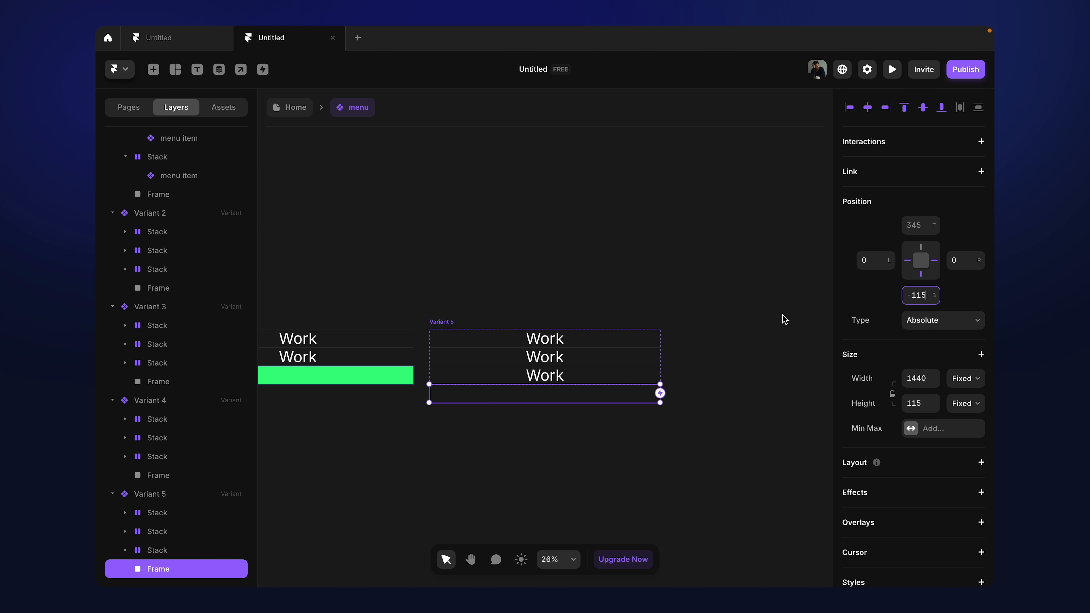
left_click(778, 323)
Step: Connect the first menu item in Variant 1 to Variant 2 with a Mouse Enter interaction
scroll(780, 325, "down", 5)
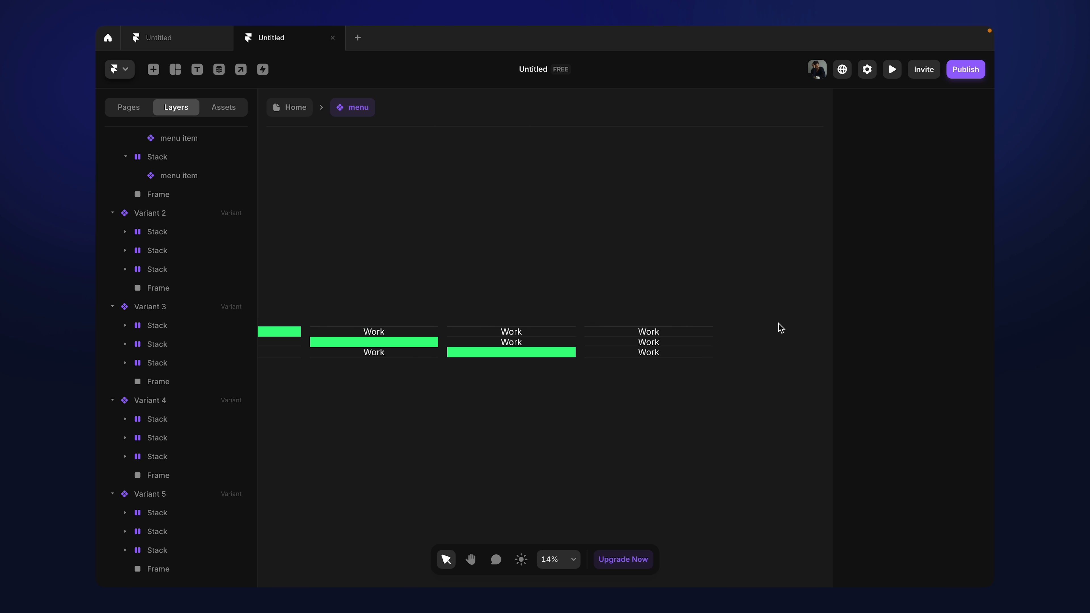
scroll(779, 327, "left", 4)
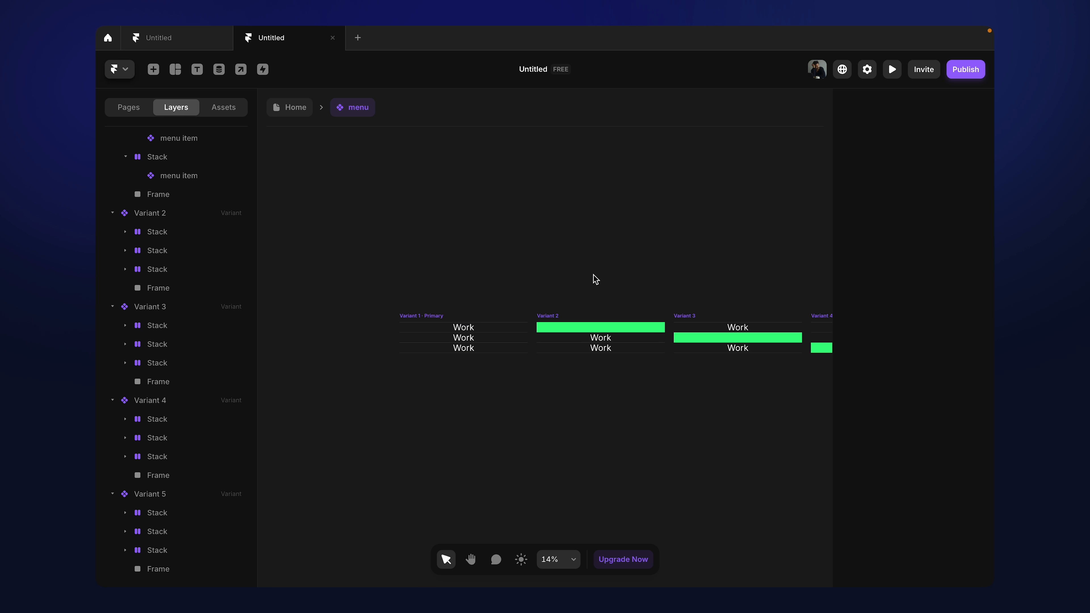
left_click(430, 328)
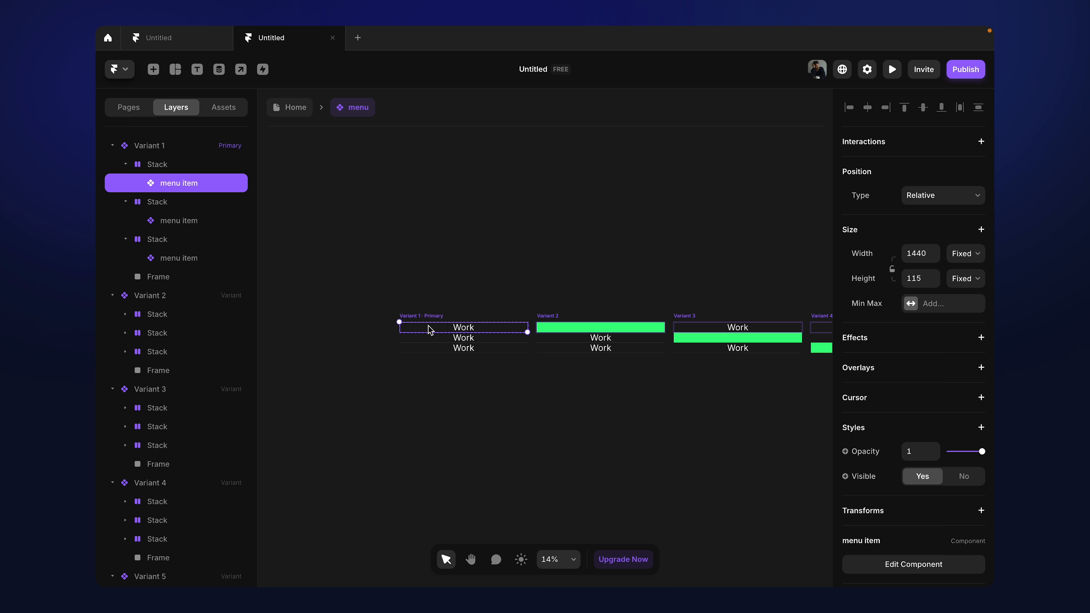
scroll(542, 331, "up", 5)
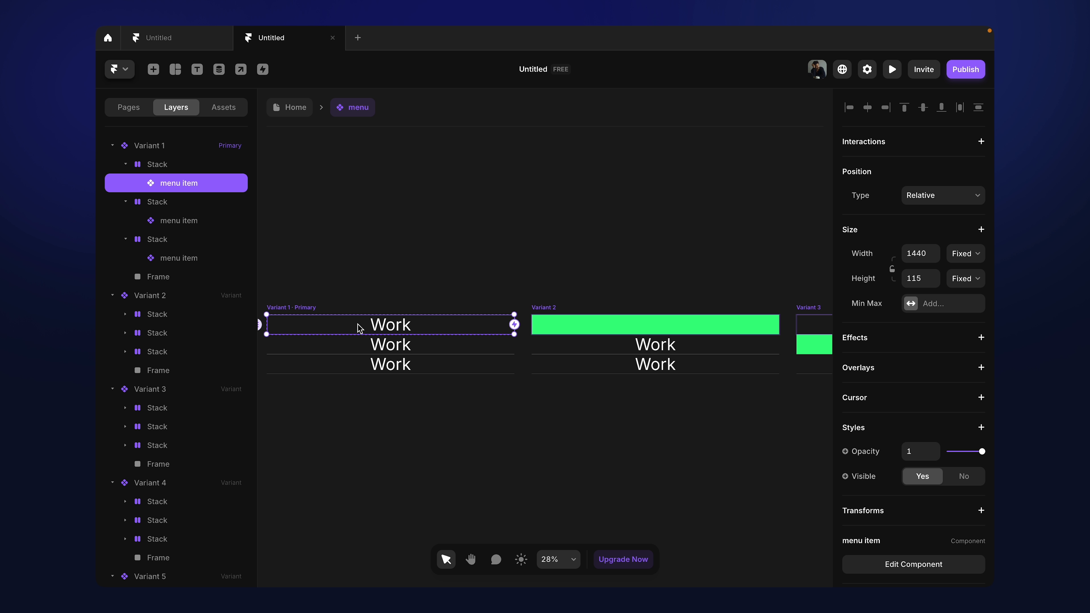
left_click_drag(514, 325, 549, 330)
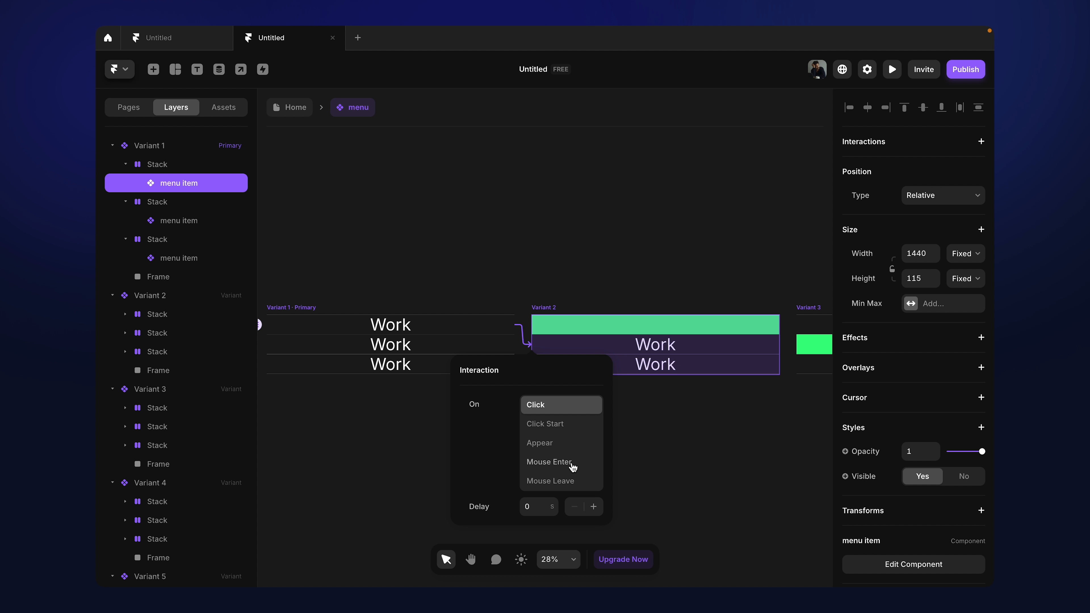
left_click(562, 468)
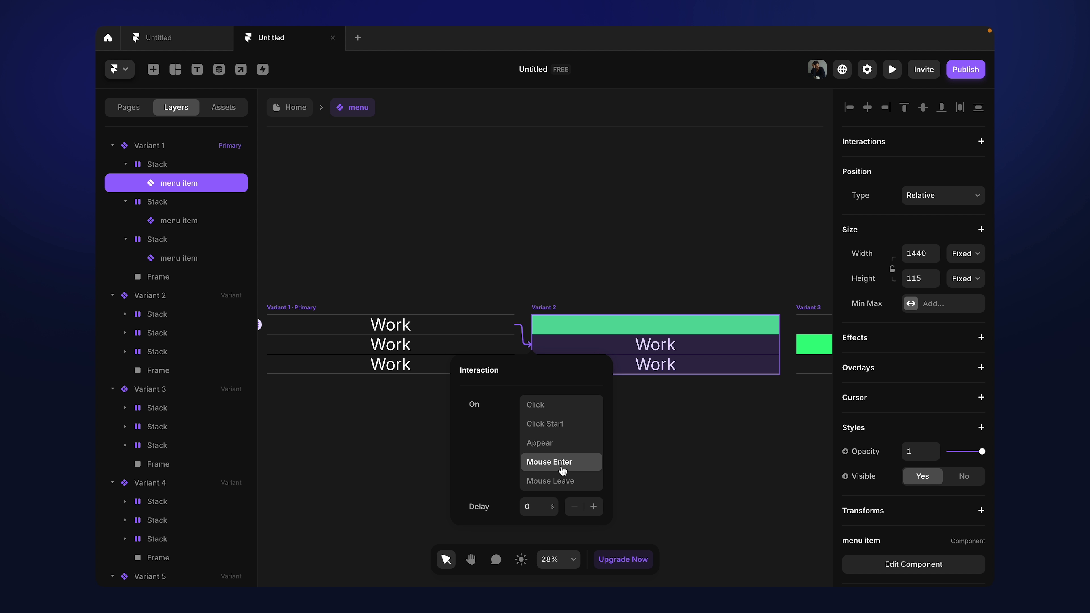
left_click(715, 419)
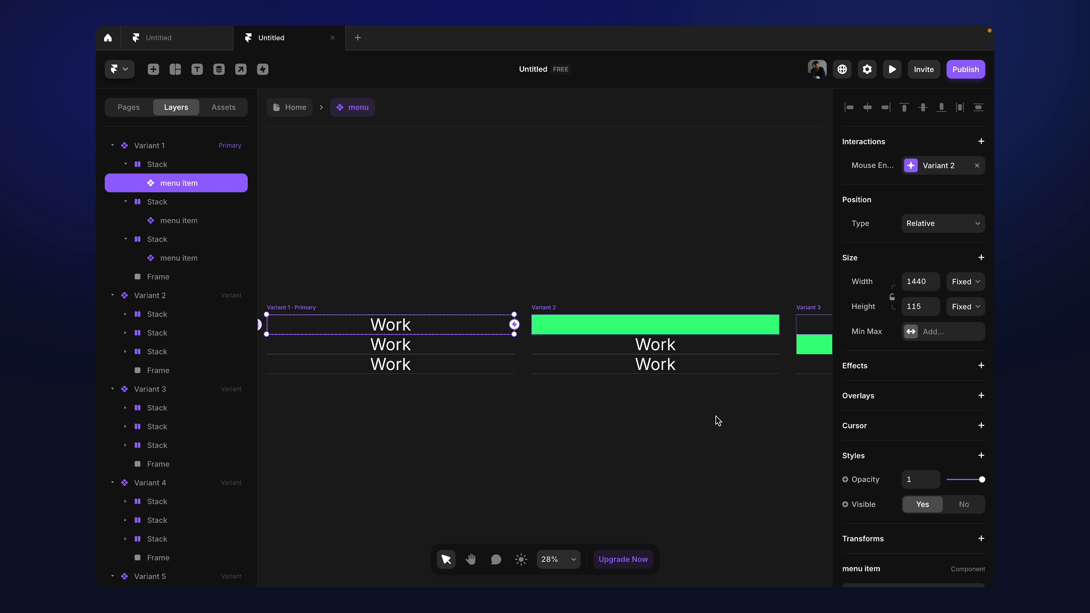
Step: Connect the second menu item in Variant 1 to Variant 3 with a Mouse Enter interaction
left_click(505, 346)
left_click_drag(514, 344, 814, 350)
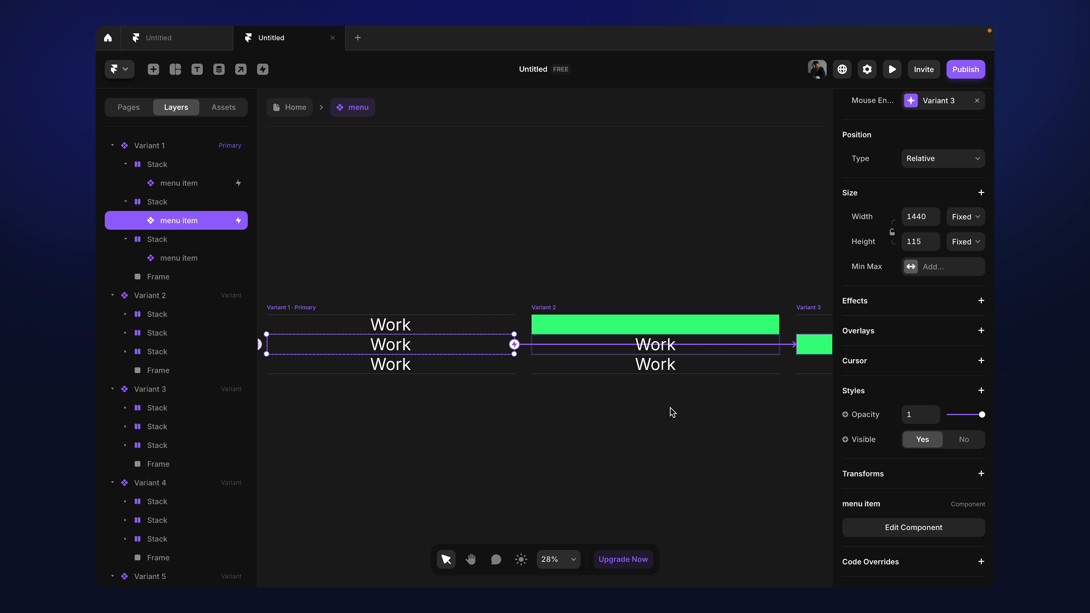
scroll(671, 409, "right", 5)
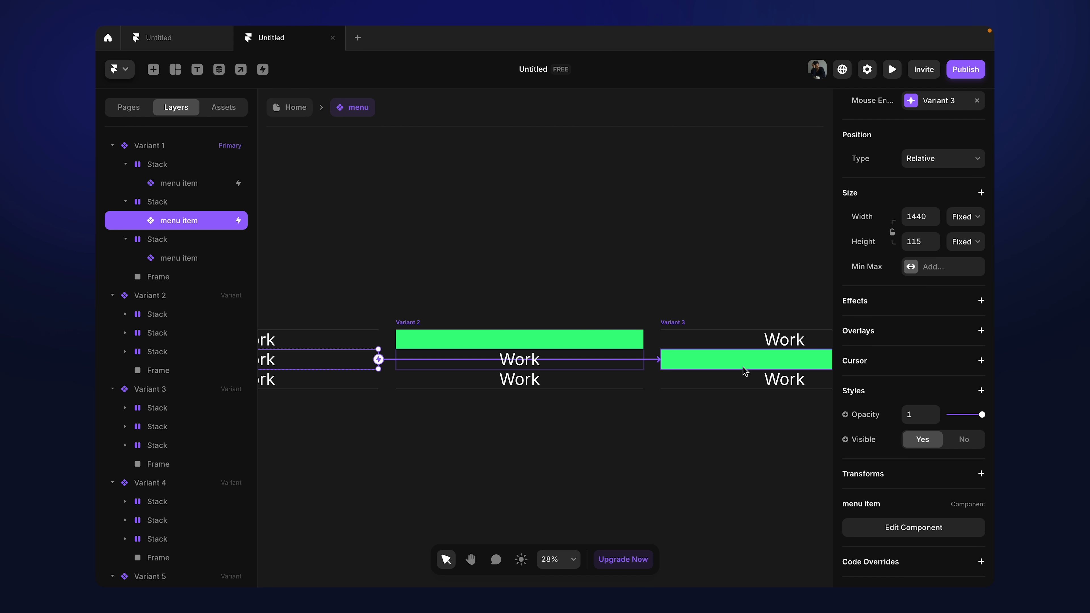
Step: Connect the third menu item in Variant 1 to Variant 4 with a Mouse Enter interaction
scroll(742, 366, "down", 3)
left_click(409, 381)
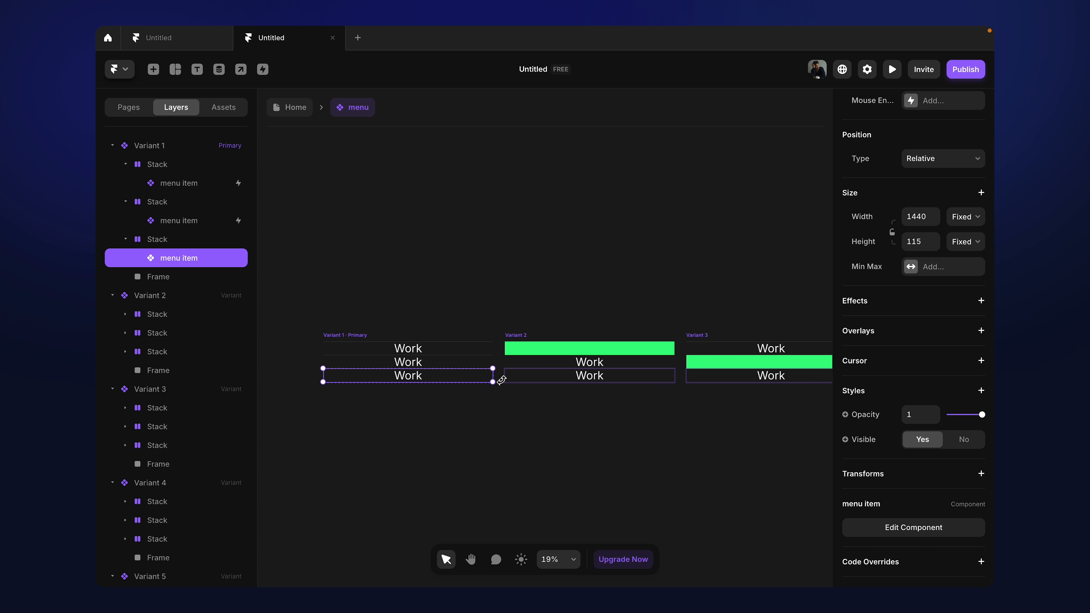
scroll(499, 378, "down", 1)
scroll(499, 378, "right", 5)
scroll(502, 383, "left", 3)
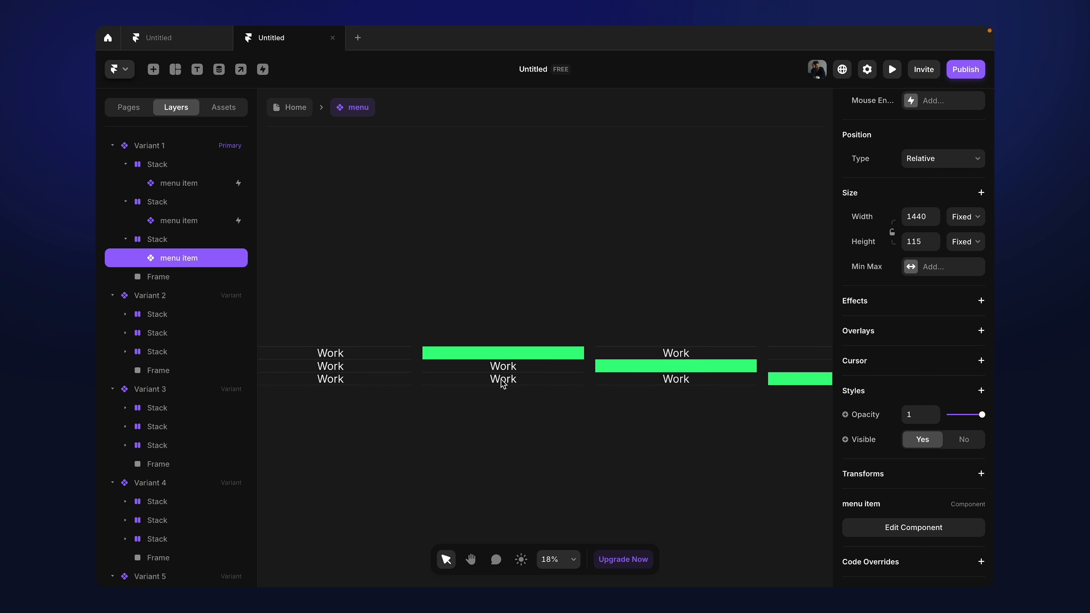
scroll(423, 382, "up", 1)
scroll(422, 382, "up", 2)
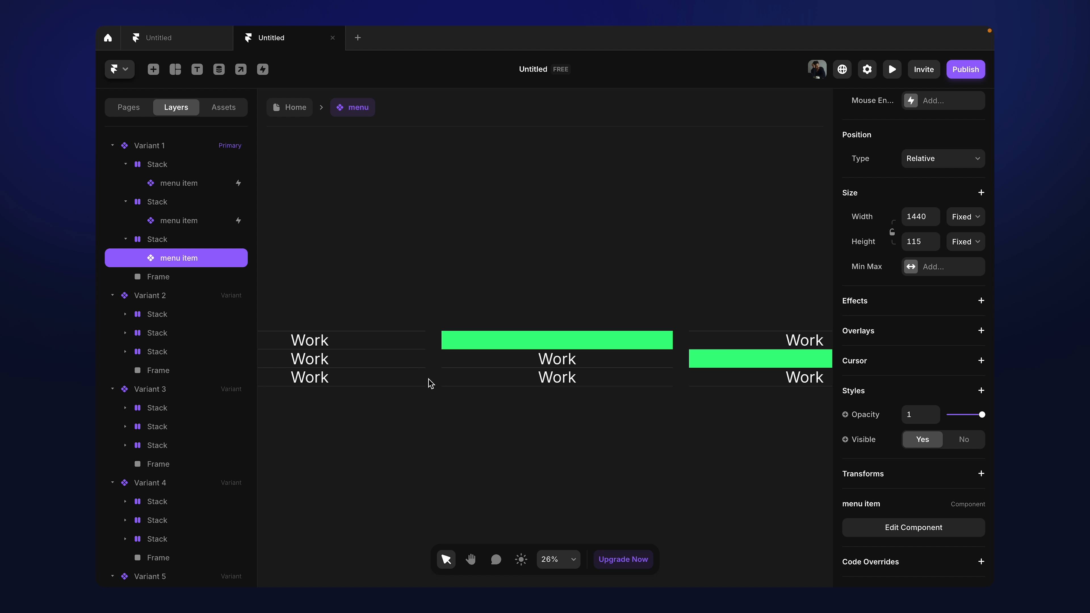
left_click_drag(425, 377, 937, 380)
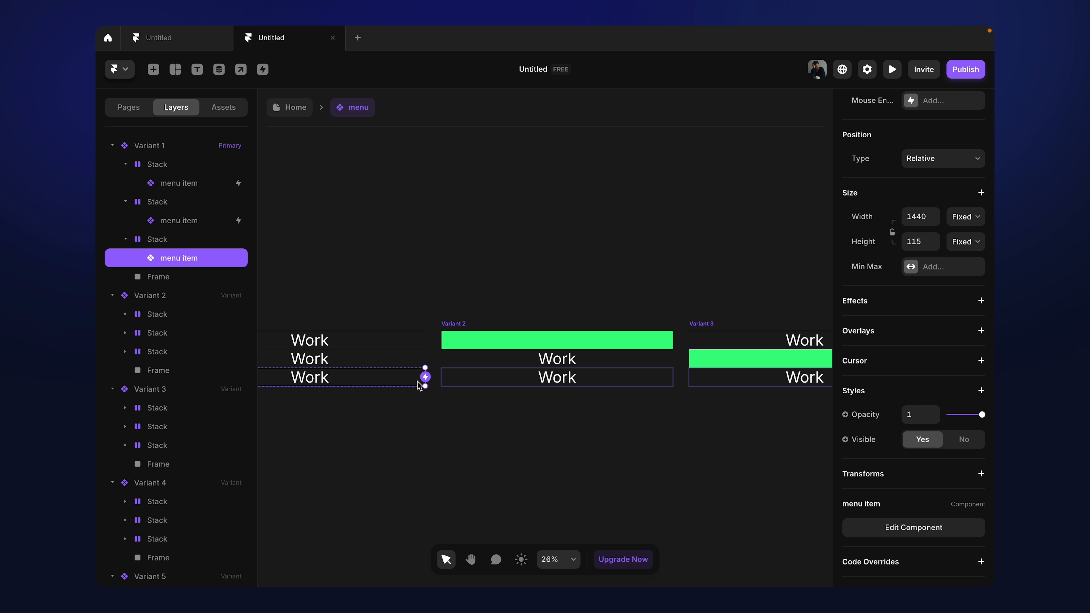
left_click_drag(425, 377, 742, 377)
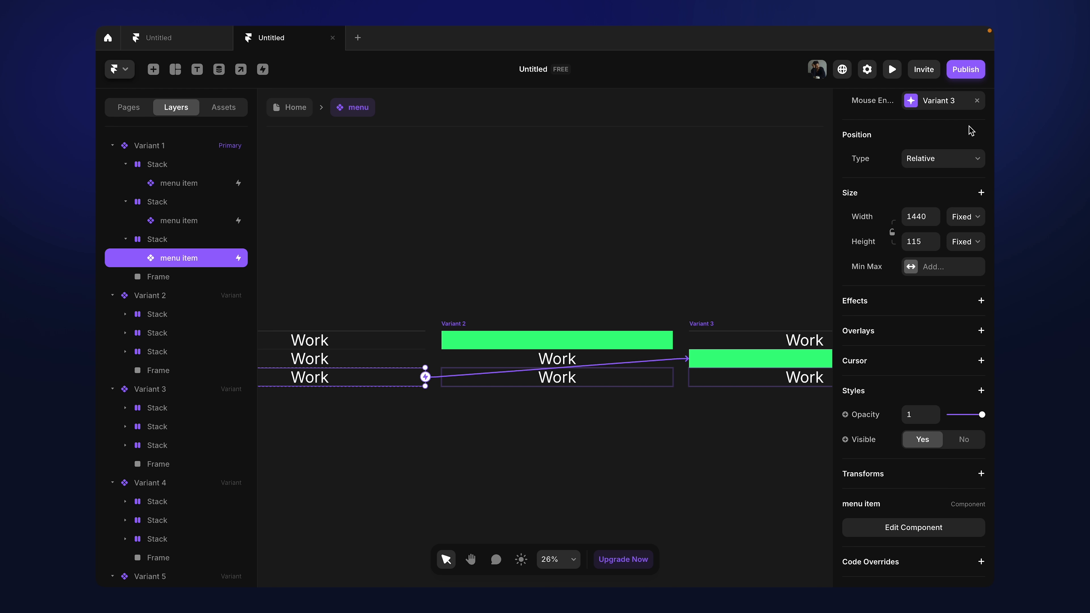
left_click(913, 103)
left_click(750, 257)
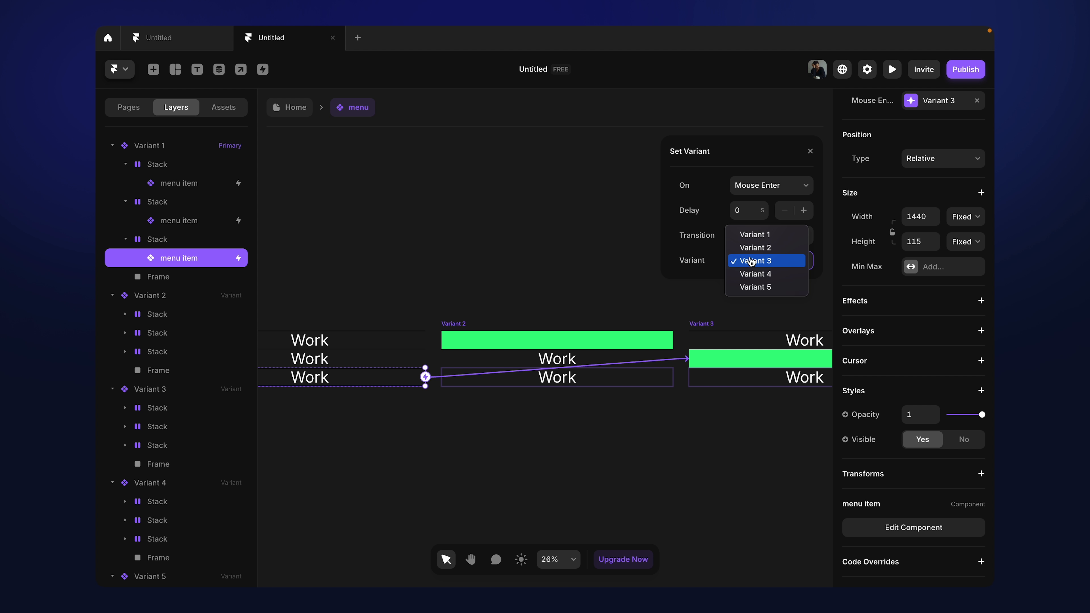
left_click(752, 275)
left_click(503, 255)
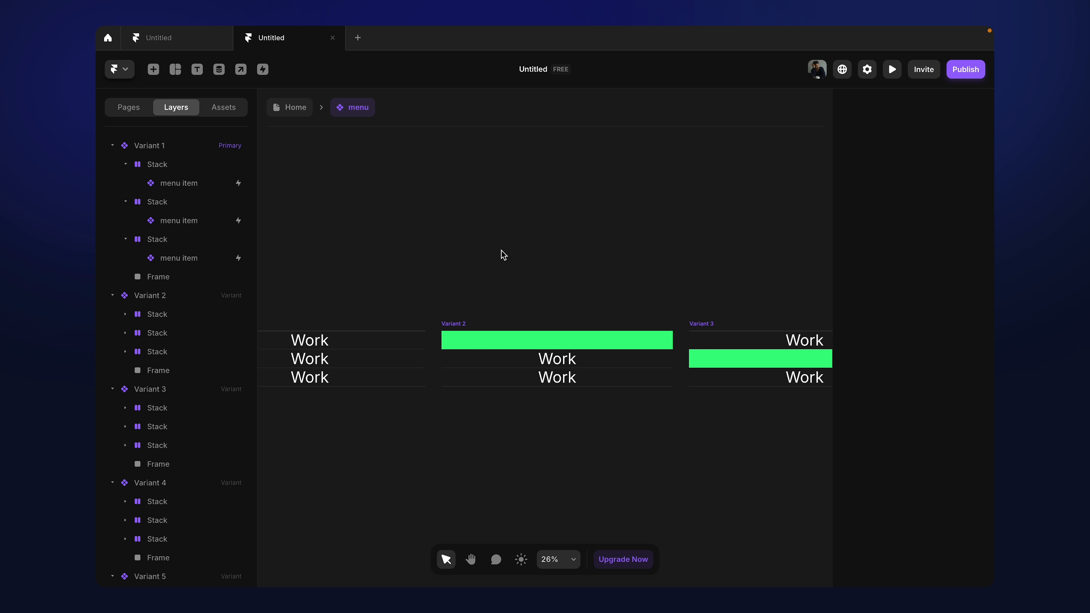
Step: Check which variants the second and third menu items in Variant 2 switch to on Mouse Enter
scroll(511, 253, "down", 3)
scroll(513, 254, "right", 3)
scroll(515, 257, "left", 5)
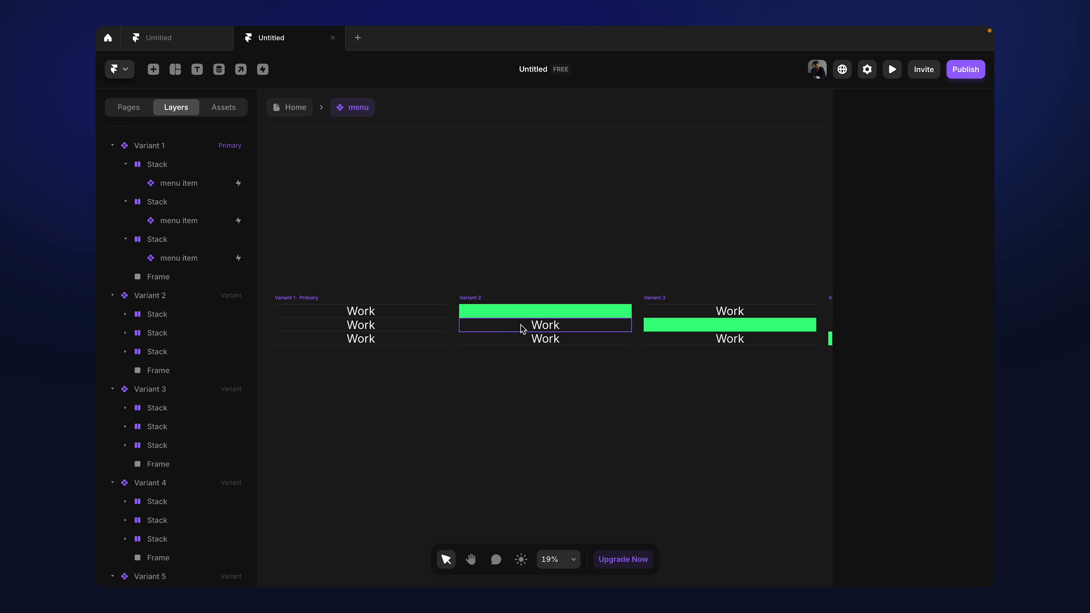
left_click(518, 339)
scroll(670, 402, "right", 3)
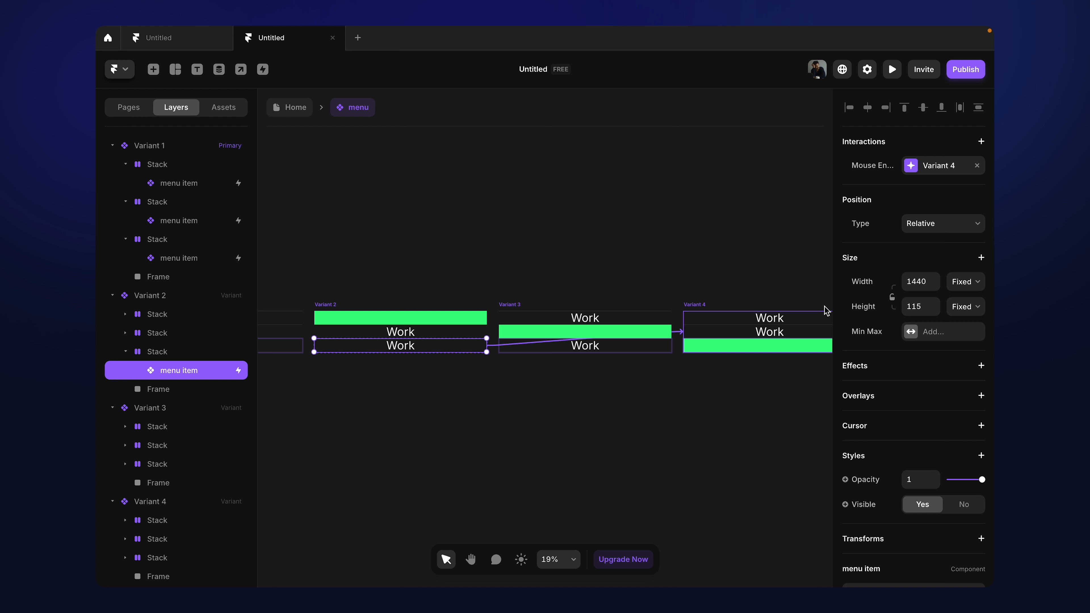
scroll(545, 356, "left", 3)
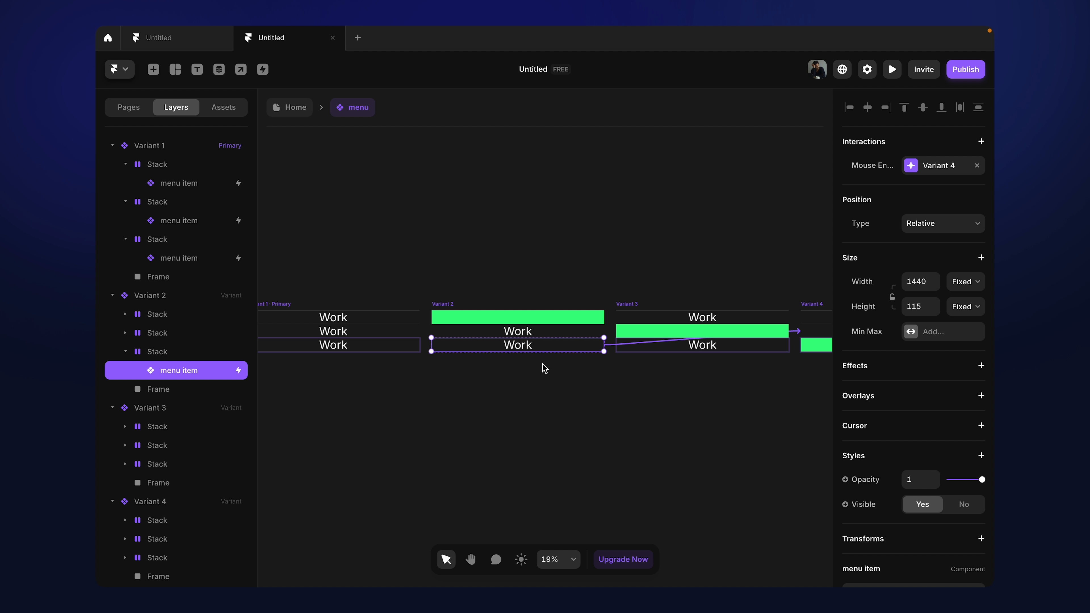
left_click(558, 335)
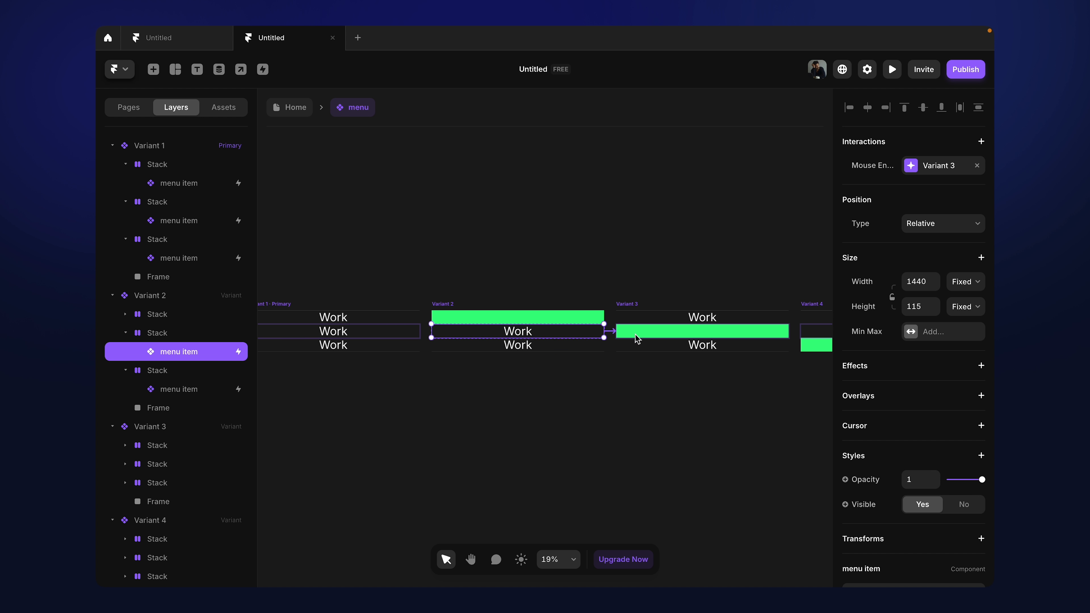
left_click(558, 317)
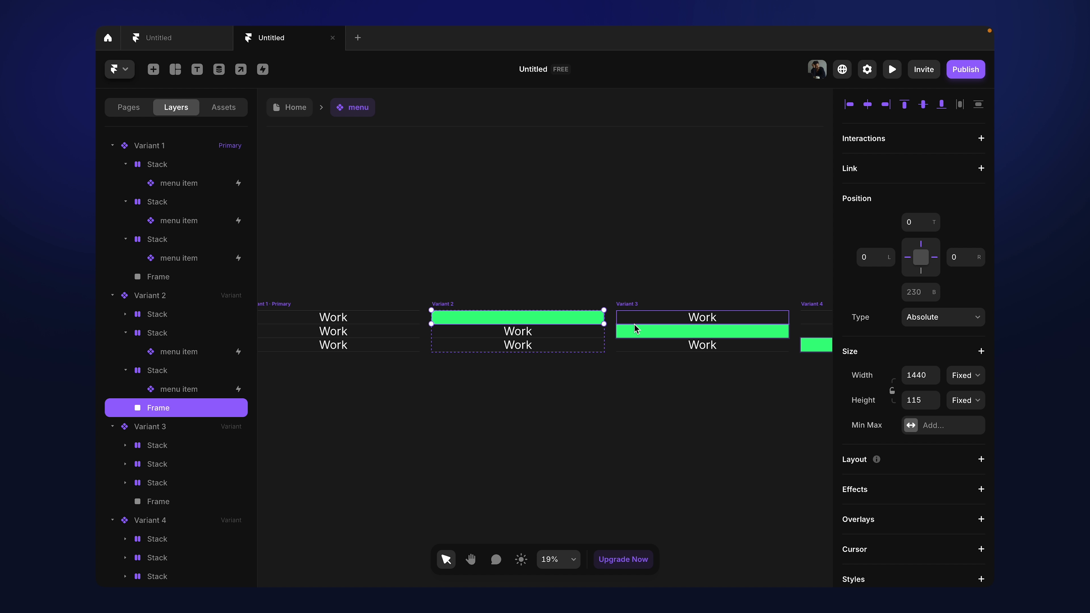
scroll(636, 329, "right", 2)
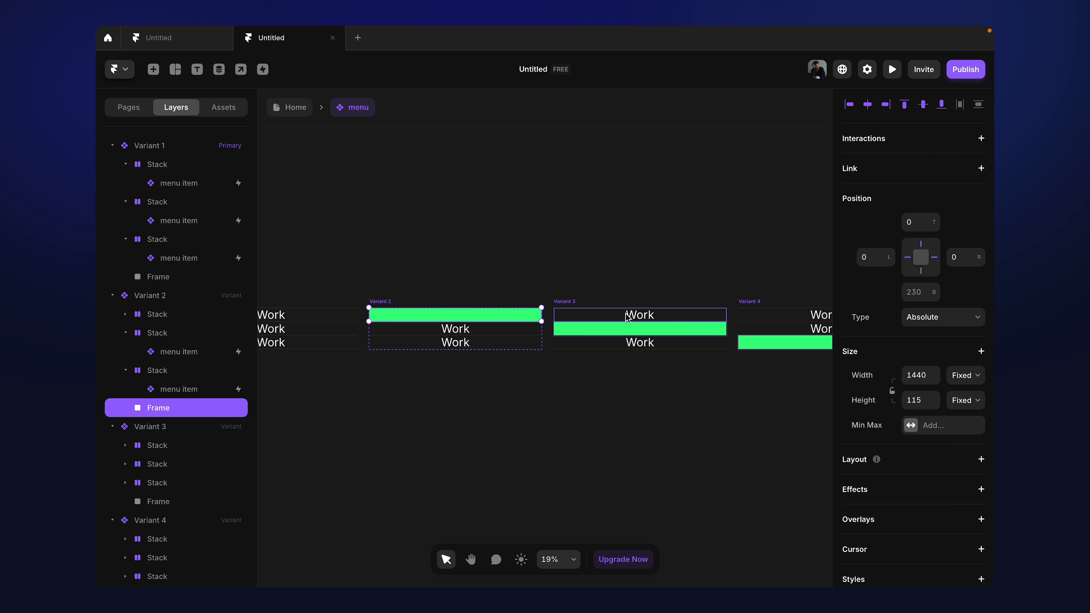
Step: Check the Mouse Enter targets of the uncovered menu items in Variant 3 and Variant 4
left_click(627, 318)
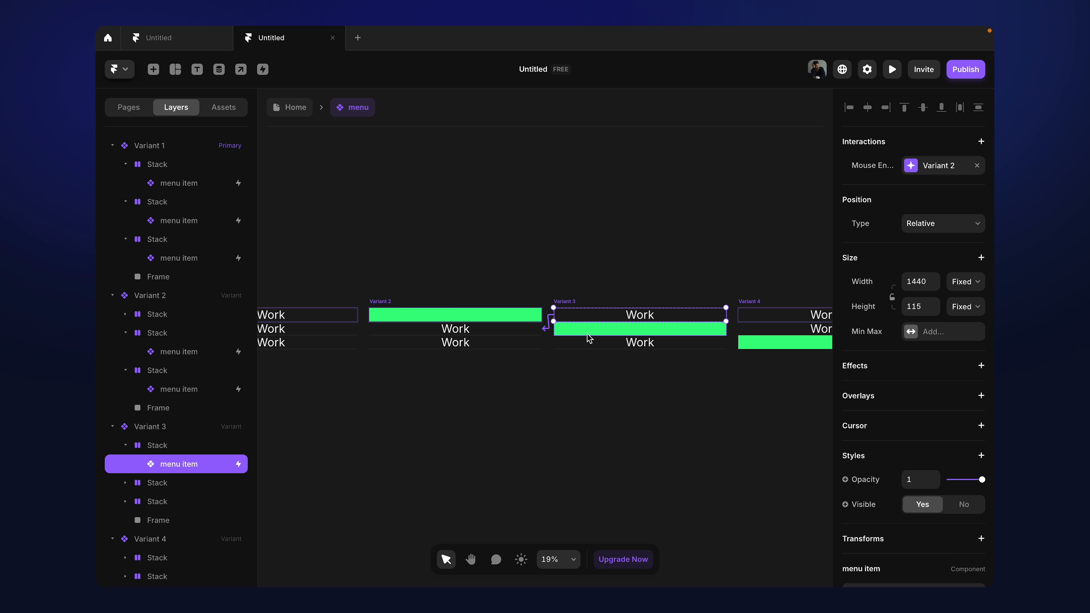
scroll(587, 333, "up", 3)
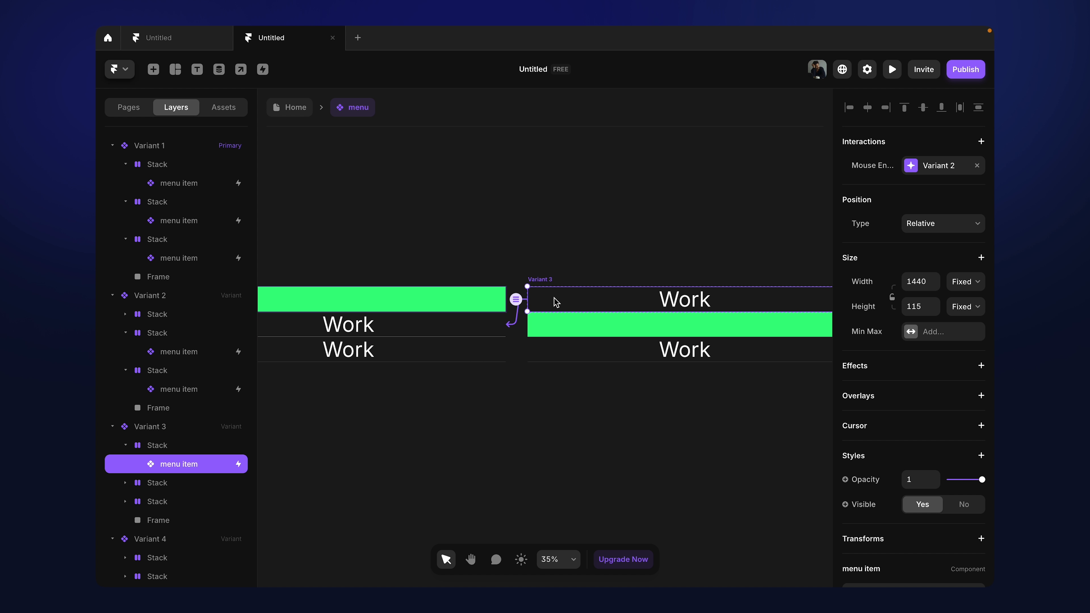
scroll(621, 300, "down", 2)
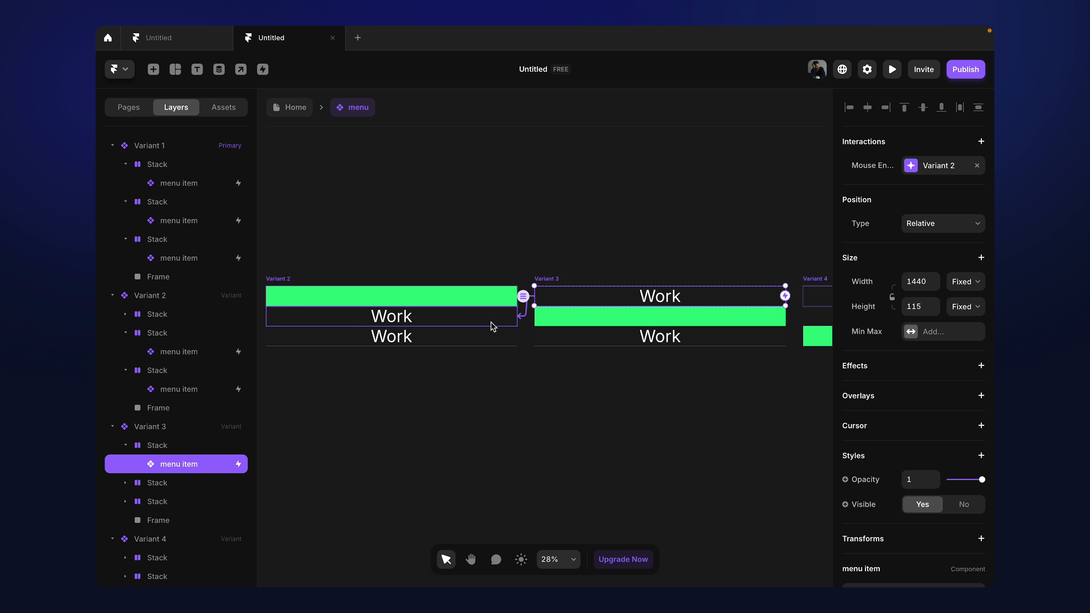
left_click(626, 341)
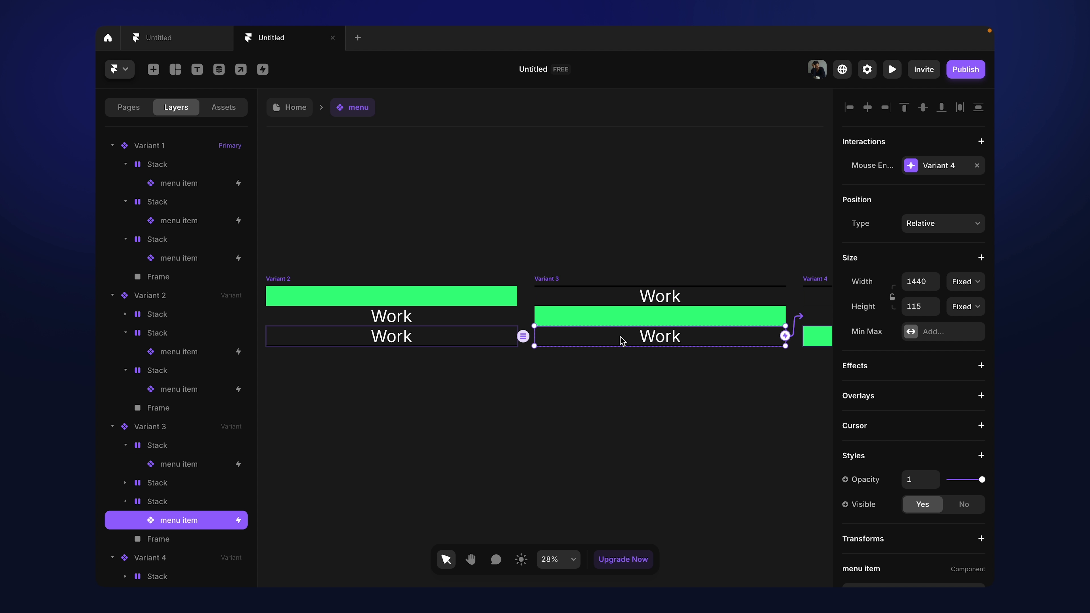
scroll(621, 341, "right", 5)
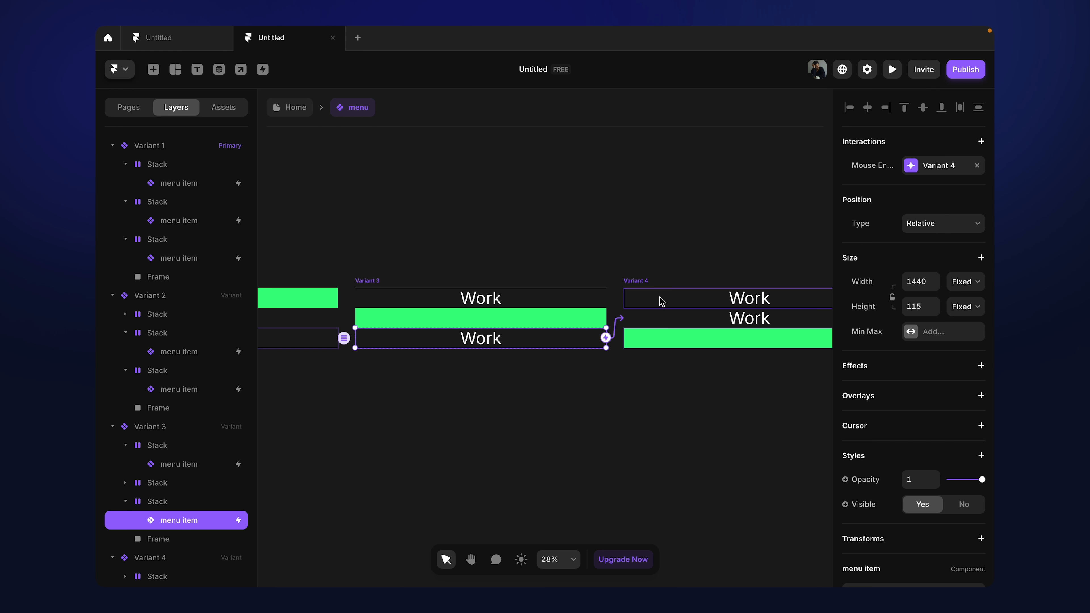
left_click(661, 301)
scroll(659, 296, "down", 2)
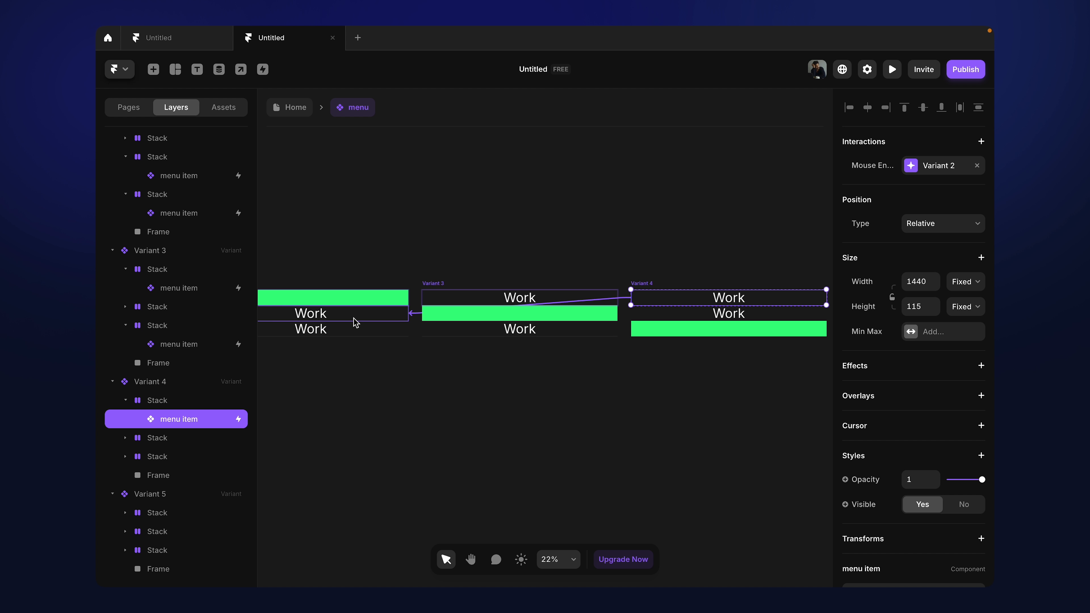
left_click(673, 317)
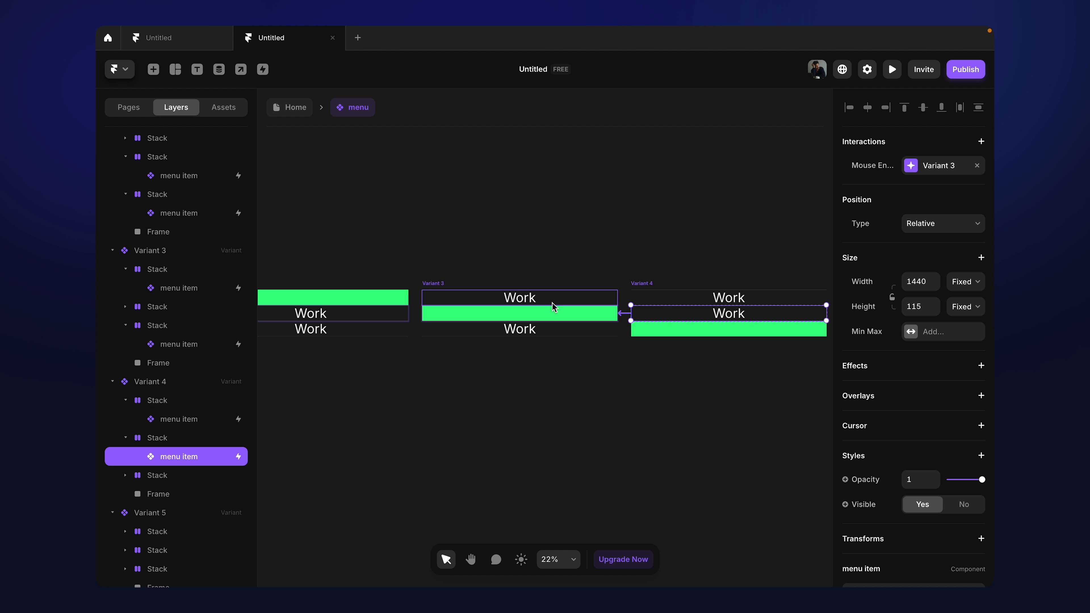
scroll(551, 288, "right", 4)
left_click(644, 336)
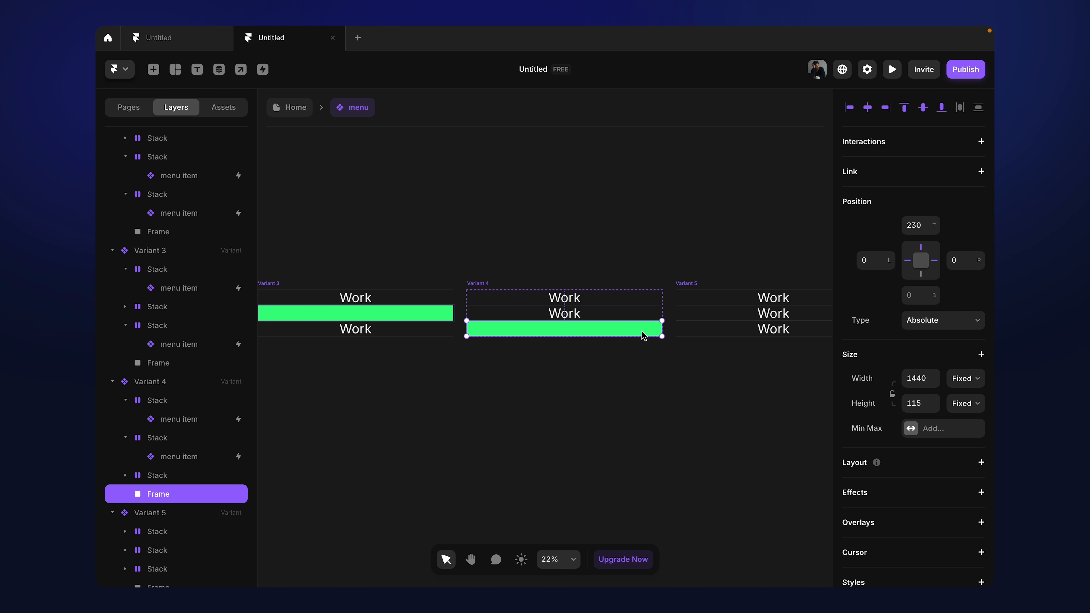
Step: Connect the whole of Variant 4 to Variant 5 with a Mouse Leave interaction
left_click(541, 287)
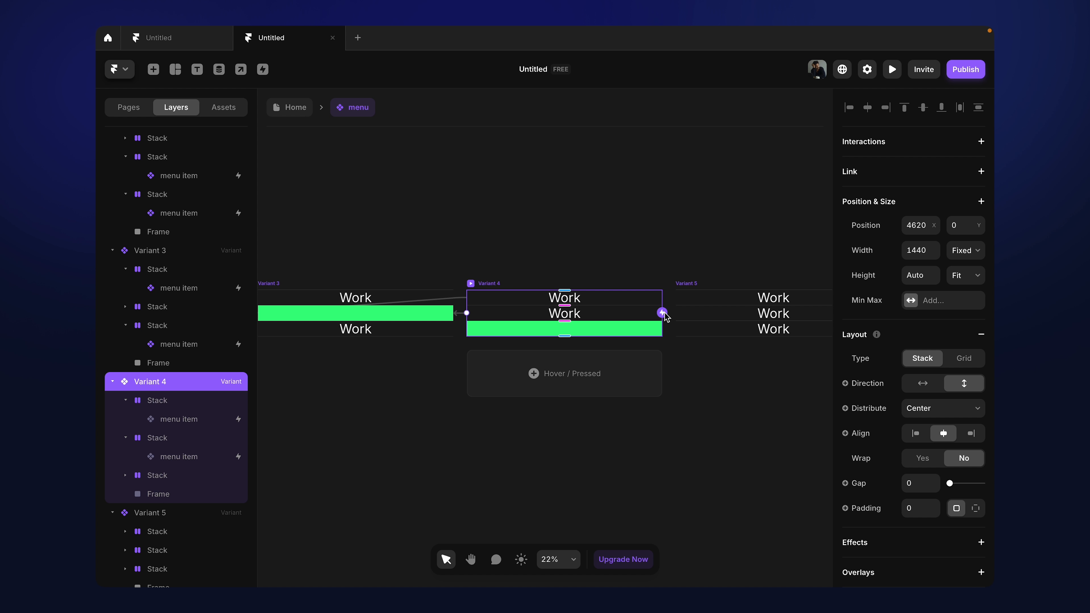
left_click_drag(662, 314, 720, 315)
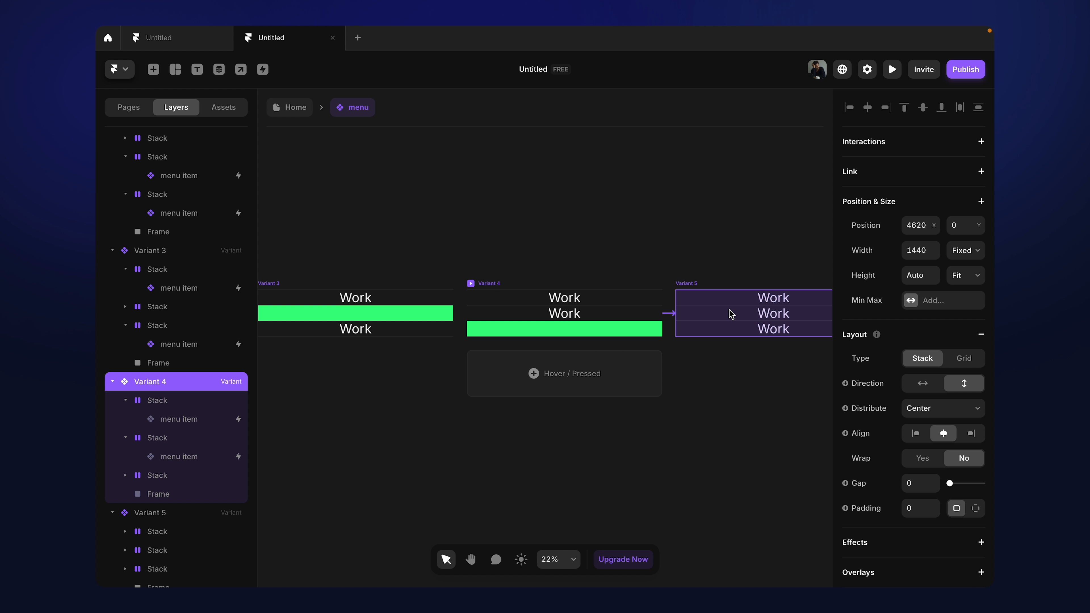
scroll(610, 321, "up", 5)
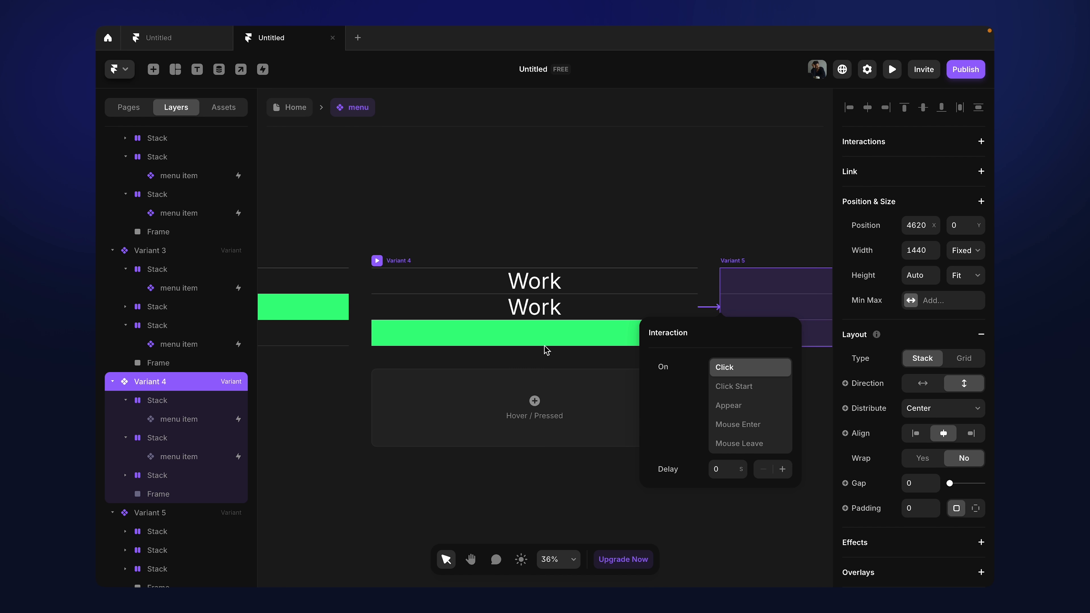
scroll(558, 327, "down", 3)
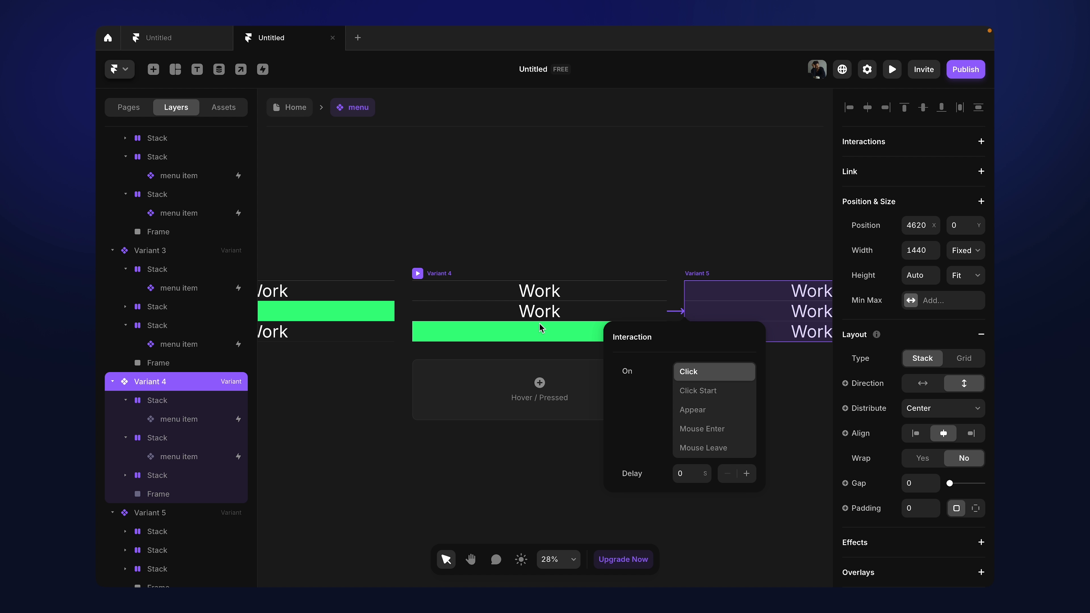
left_click(707, 448)
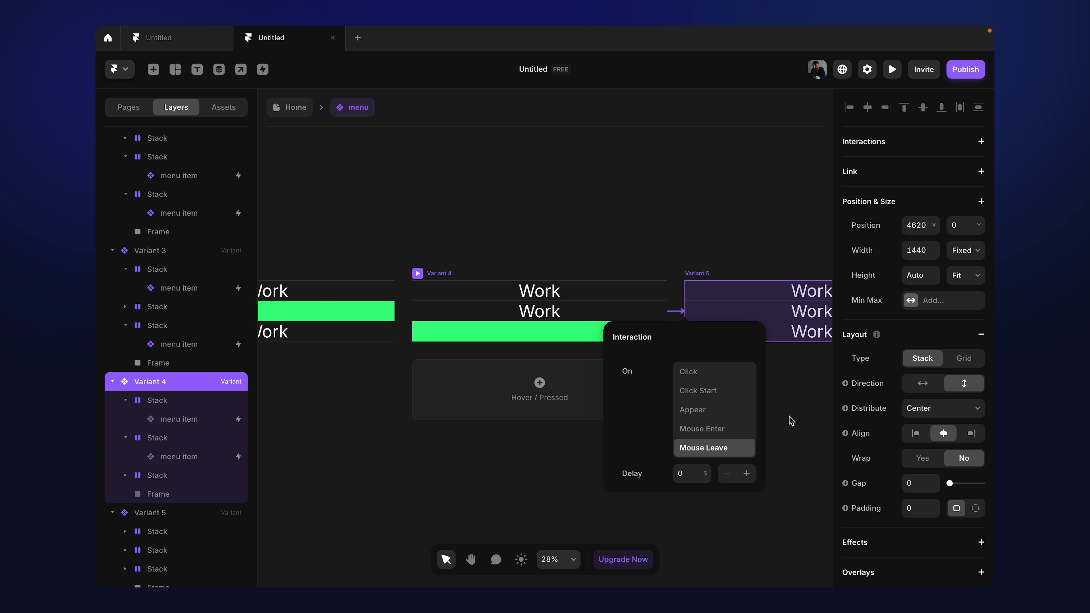
left_click(808, 433)
Step: Connect the whole of Variant 2 back to Variant 1 with a Mouse Leave interaction
scroll(807, 435, "down", 3)
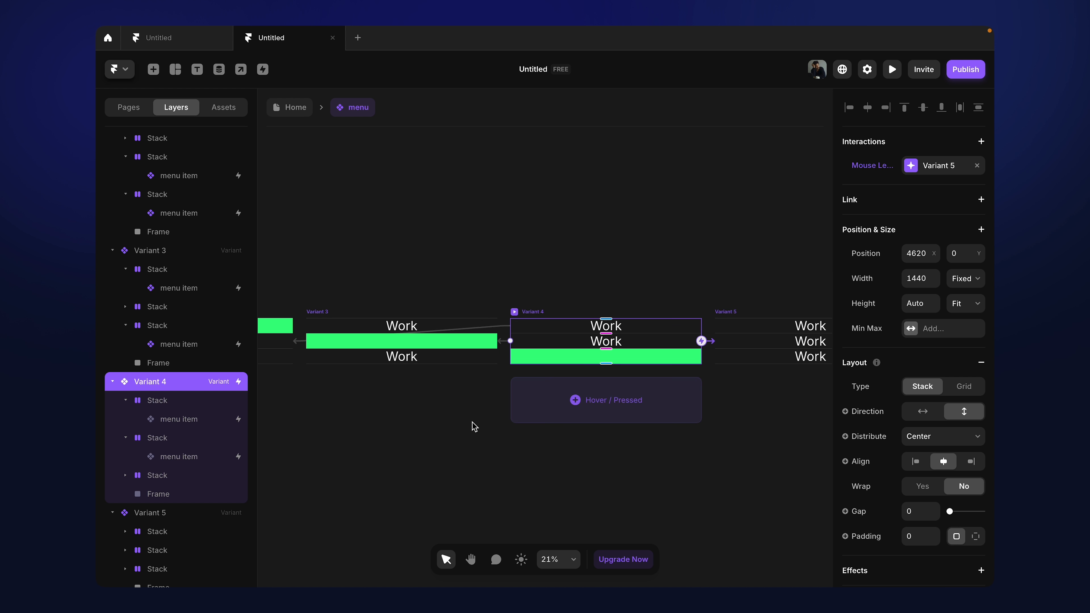
scroll(398, 441, "left", 10)
scroll(399, 440, "right", 2)
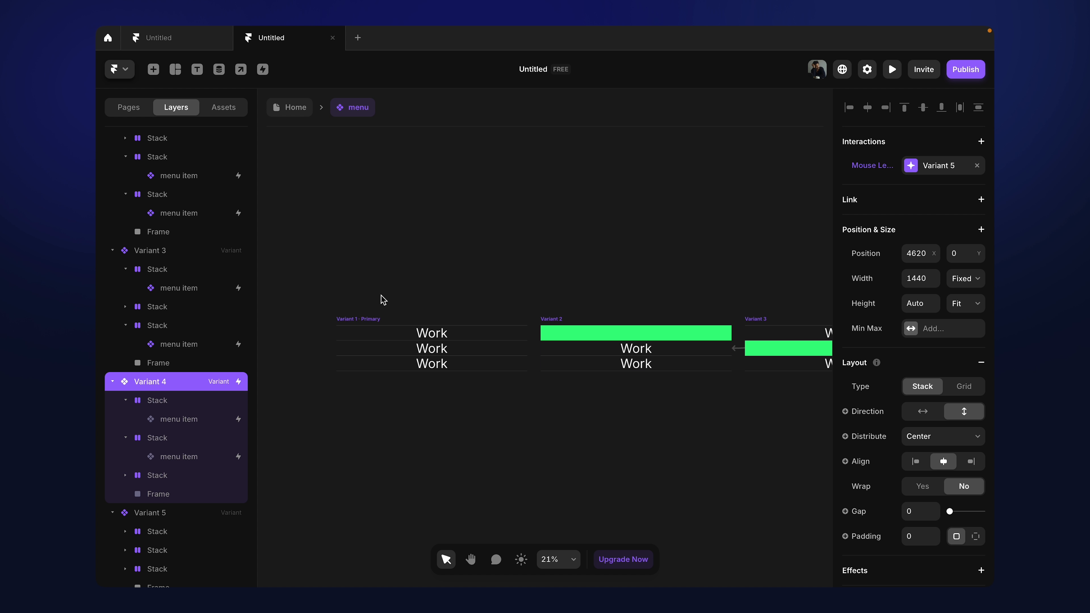
scroll(587, 340, "up", 3)
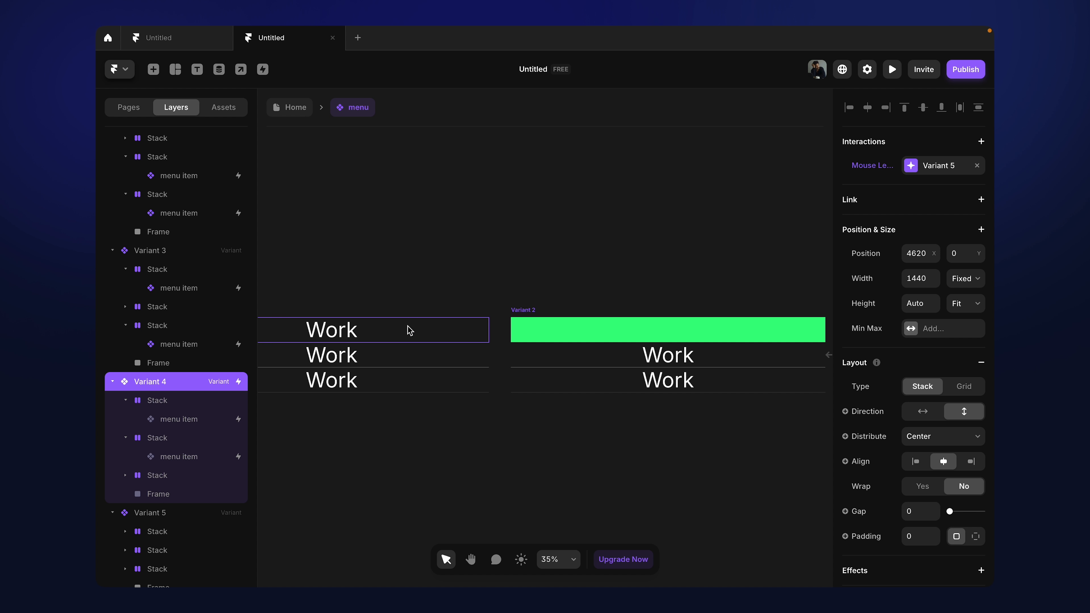
scroll(550, 318, "down", 2)
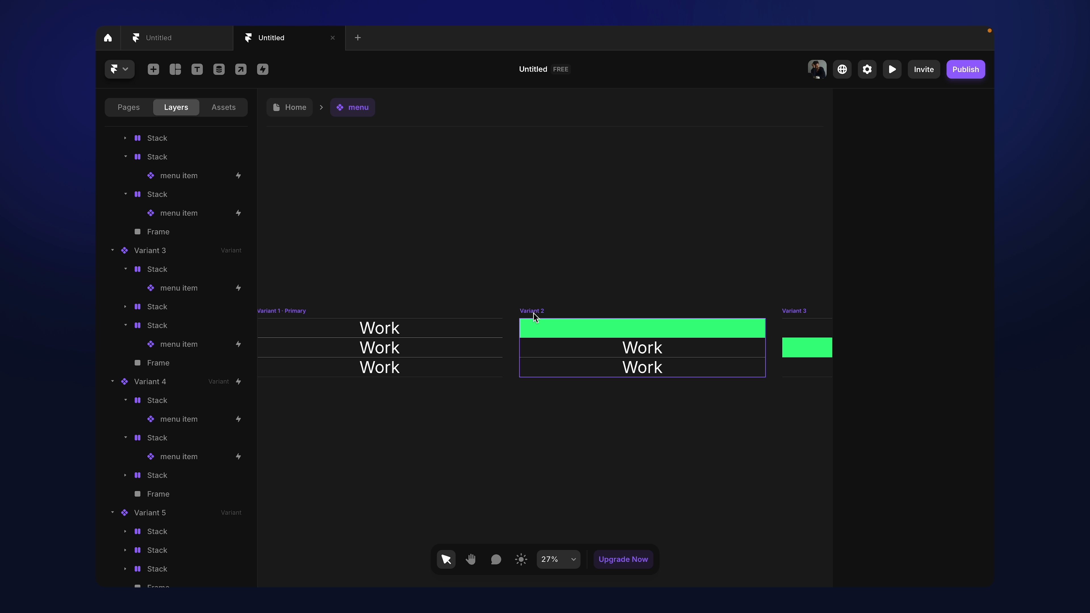
left_click(534, 315)
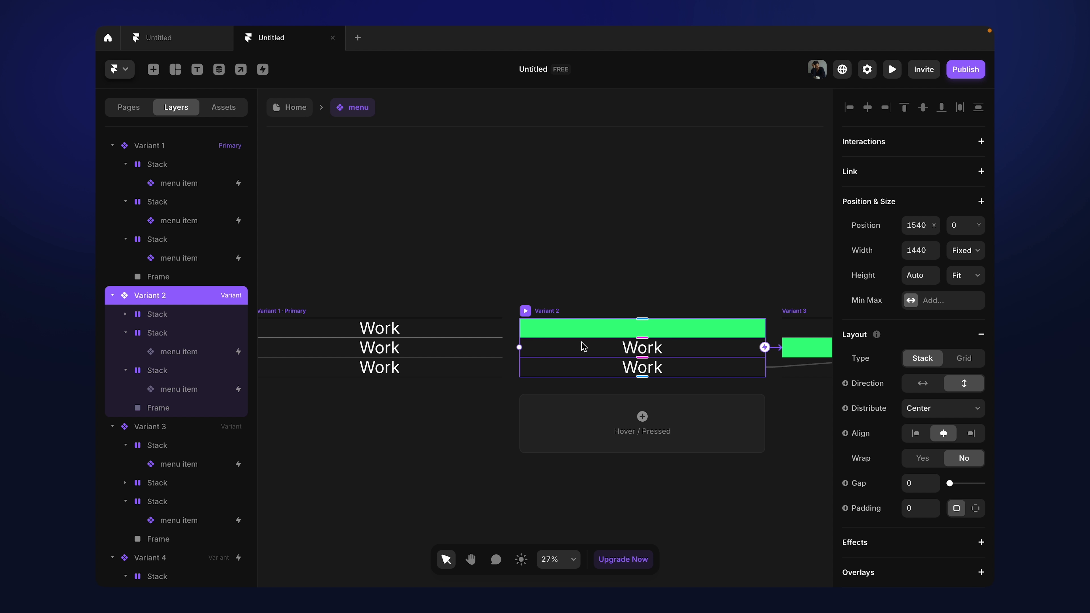
left_click_drag(765, 347, 410, 350)
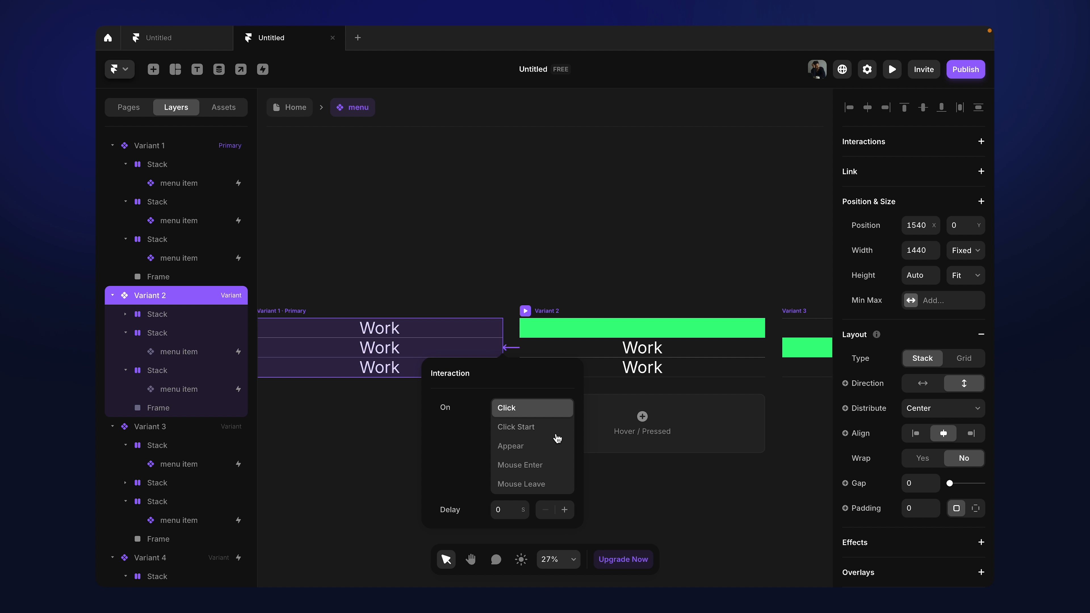
left_click(543, 485)
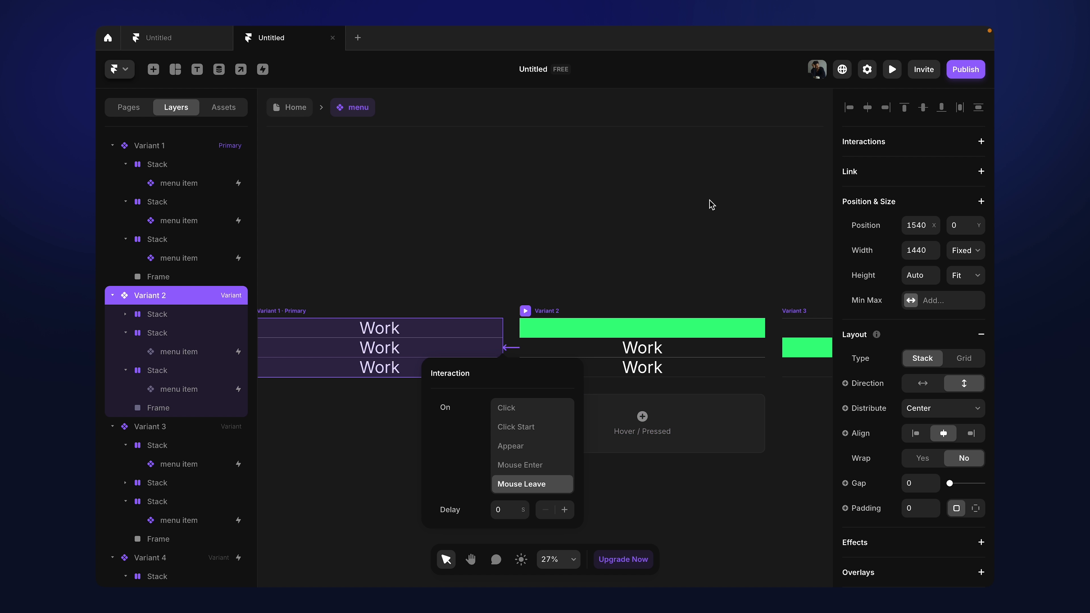
left_click(467, 285)
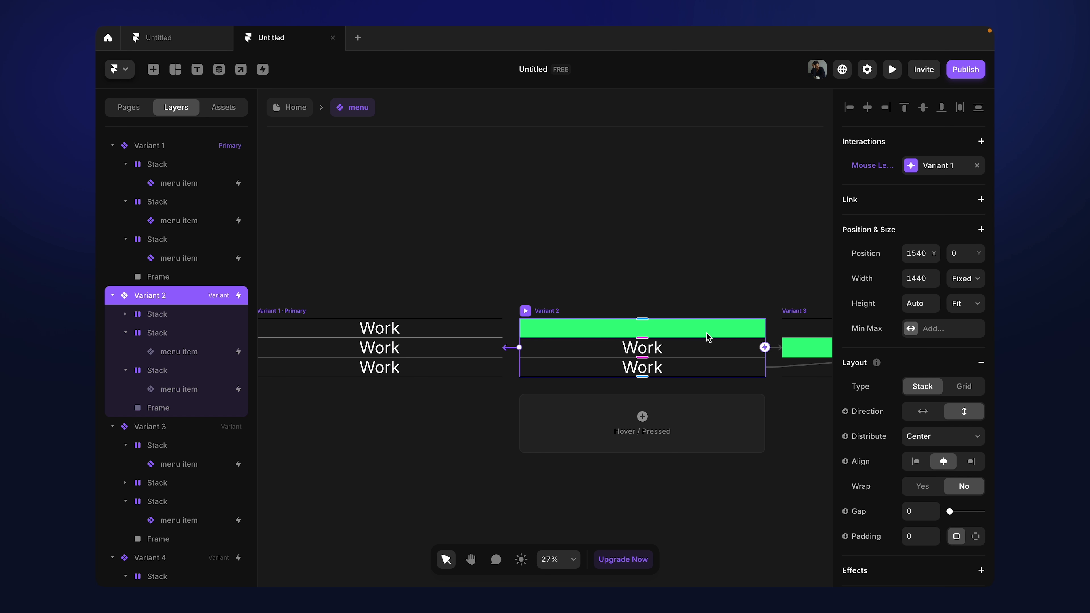
left_click(701, 356)
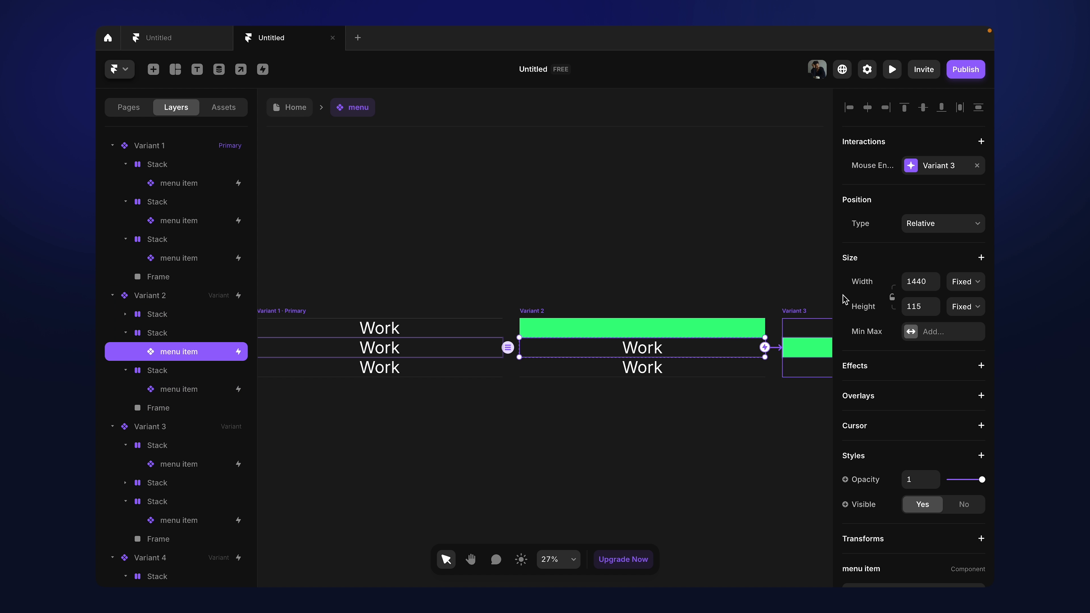
Step: Check the Mouse Leave interaction set on the whole of Variant 2
left_click(536, 311)
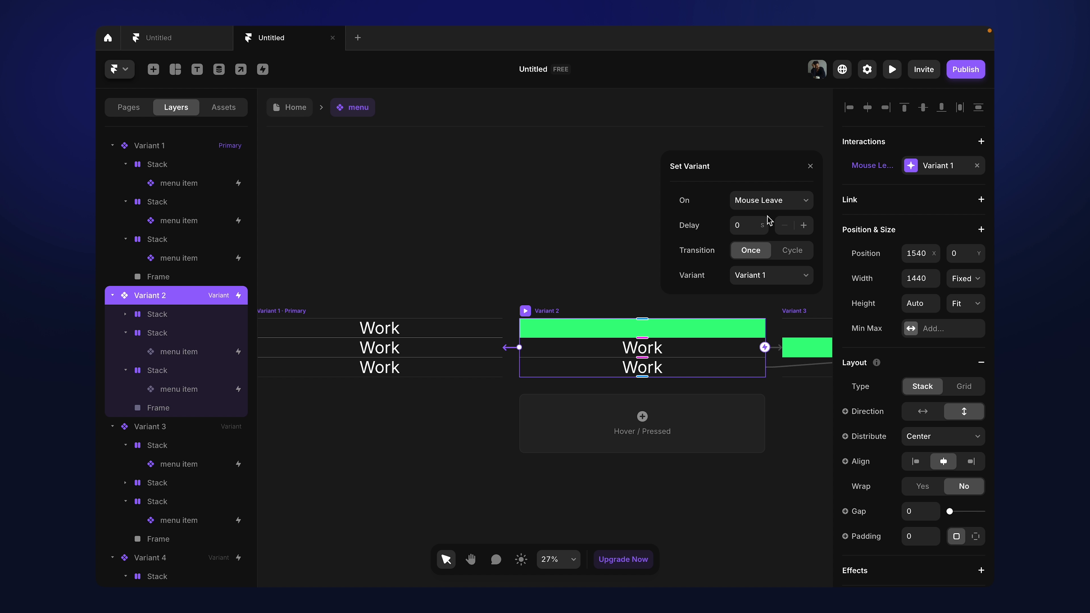
left_click(477, 266)
scroll(450, 274, "down", 3)
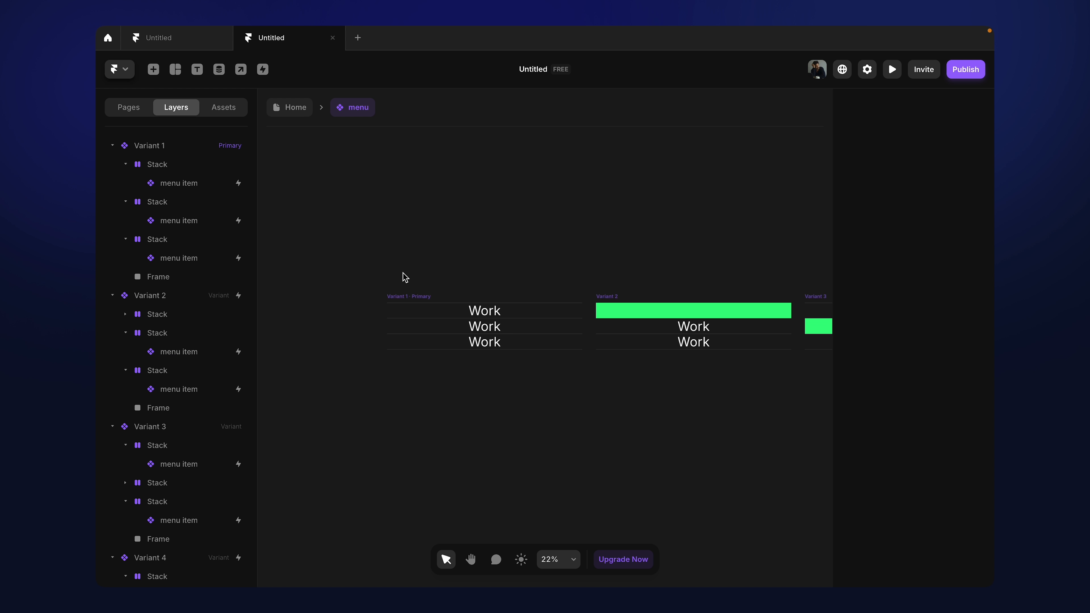
Step: Set Variant 1's transition to a Linear ease with a time of 0.3 s
left_click(408, 296)
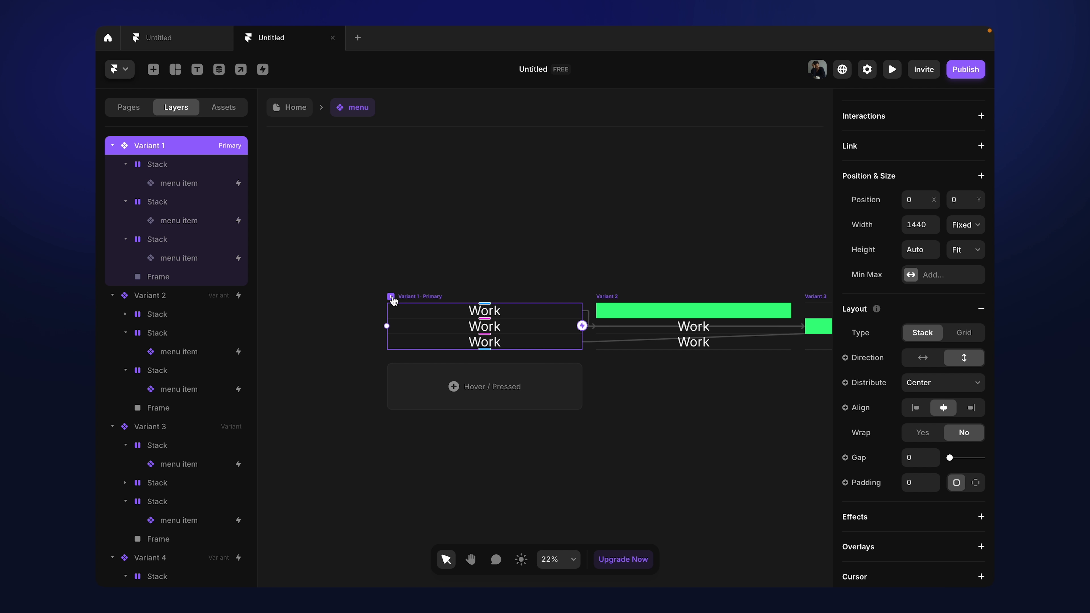
scroll(912, 377, "down", 7)
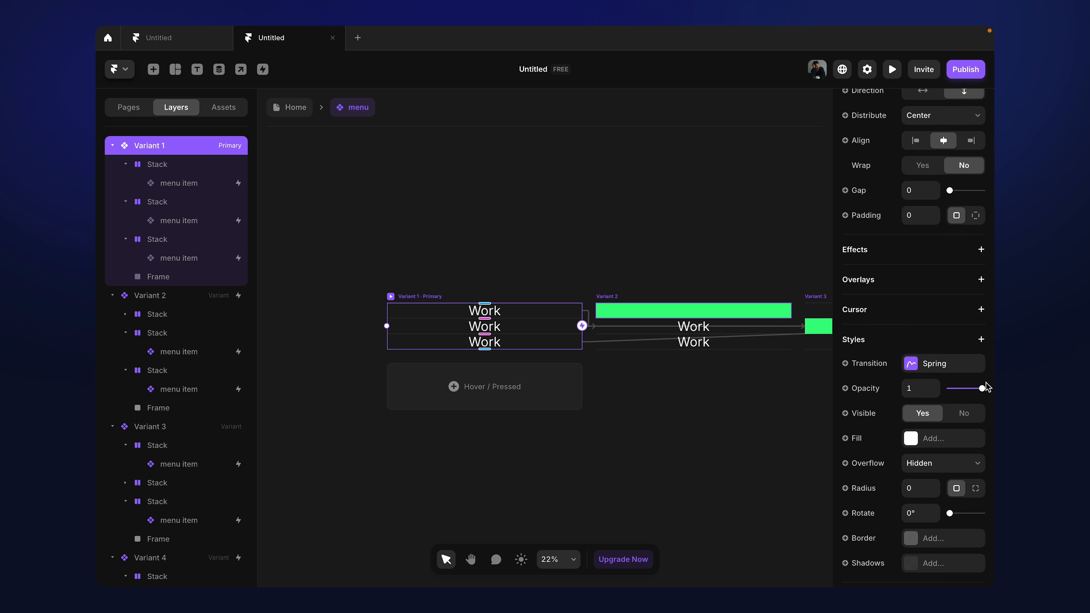
left_click(910, 348)
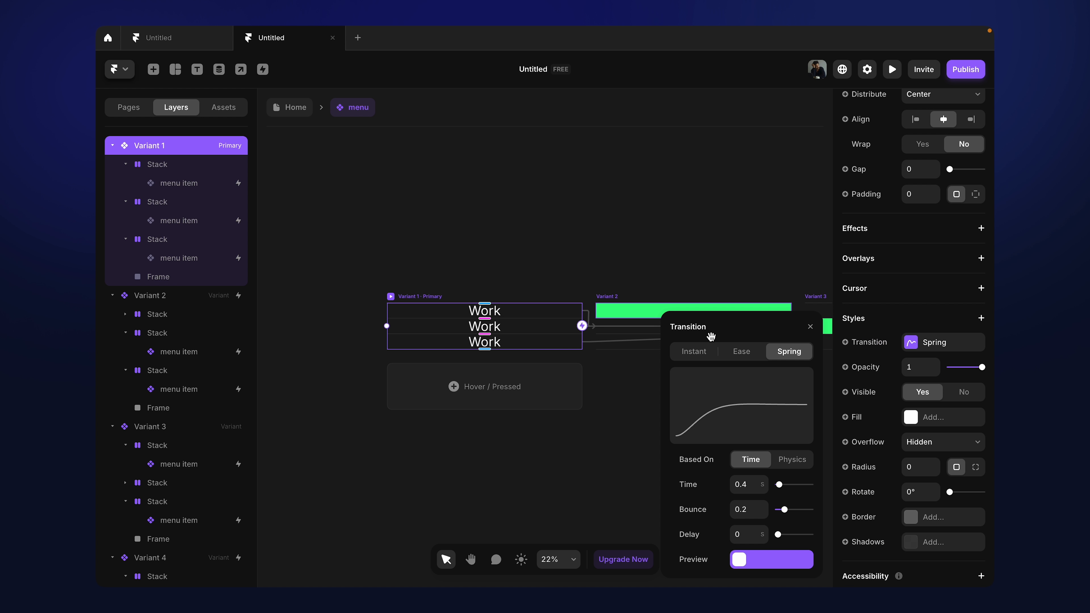
left_click(746, 355)
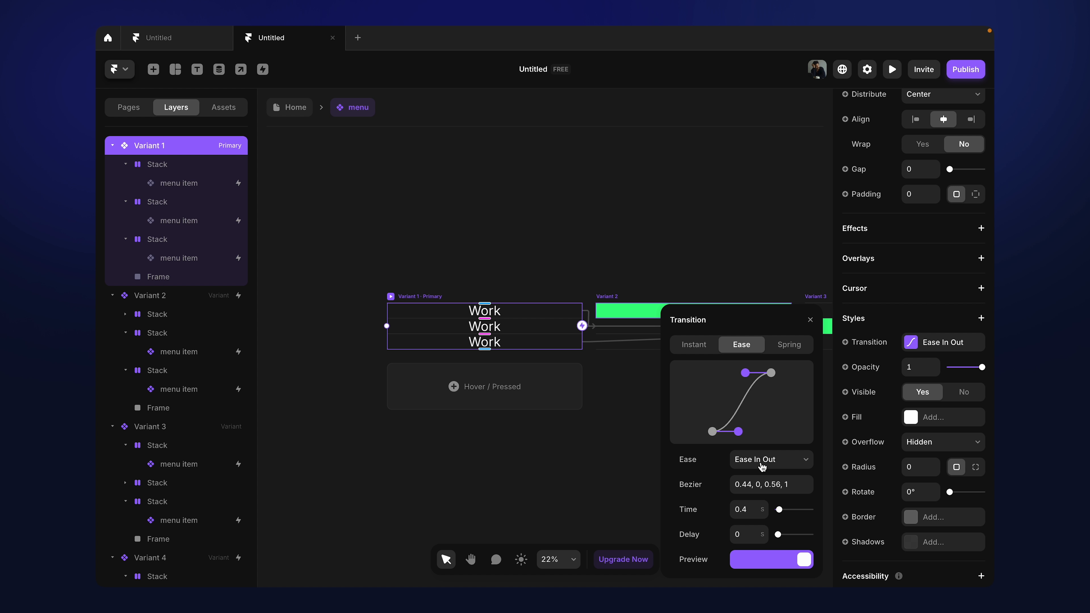
left_click(761, 467)
left_click(765, 431)
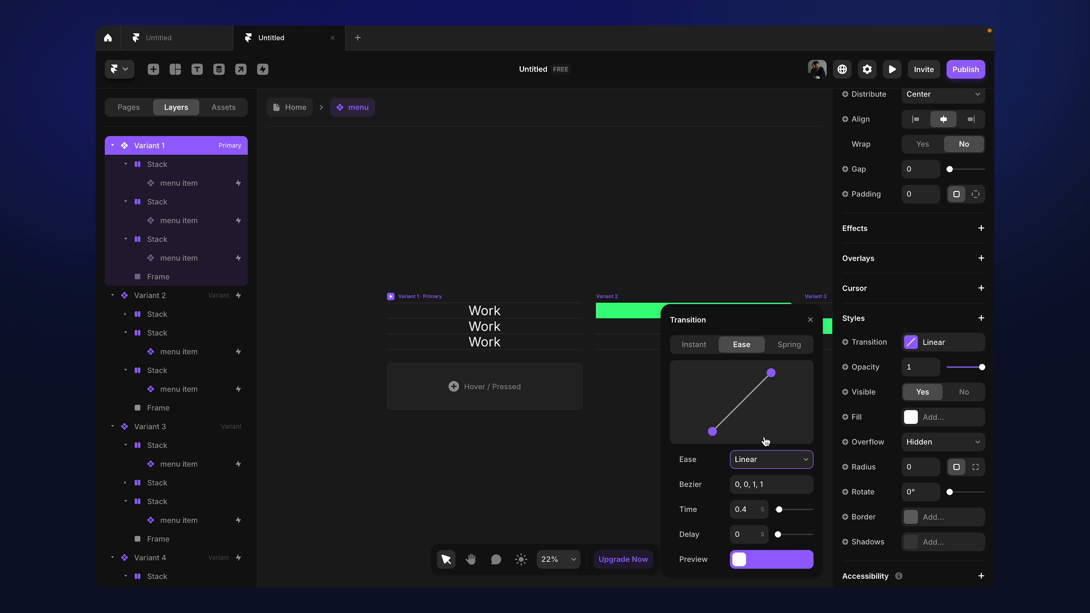
left_click(742, 509)
type("0")
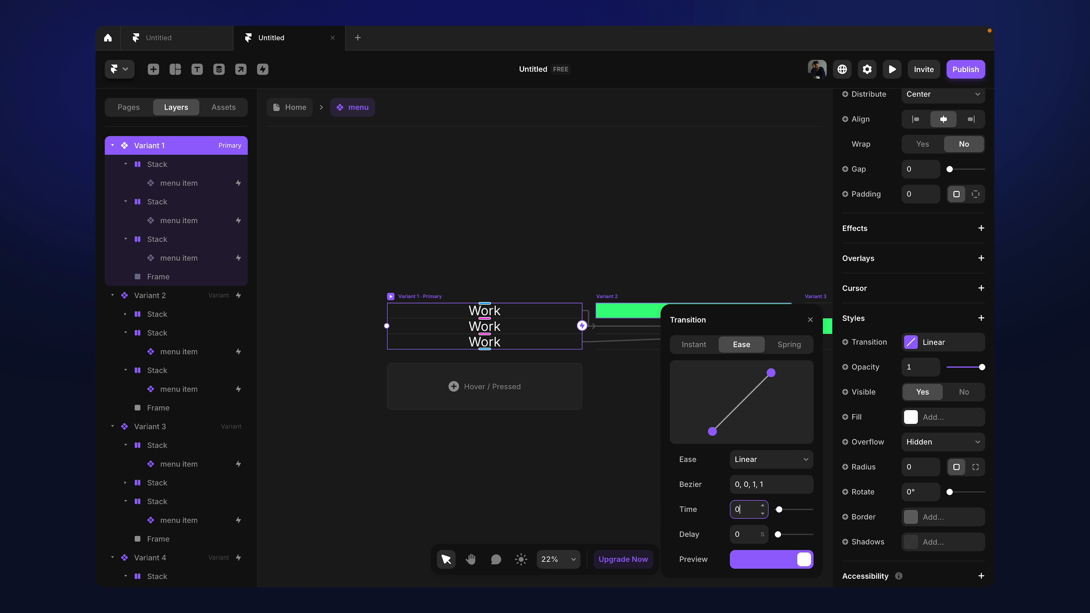
type(".3")
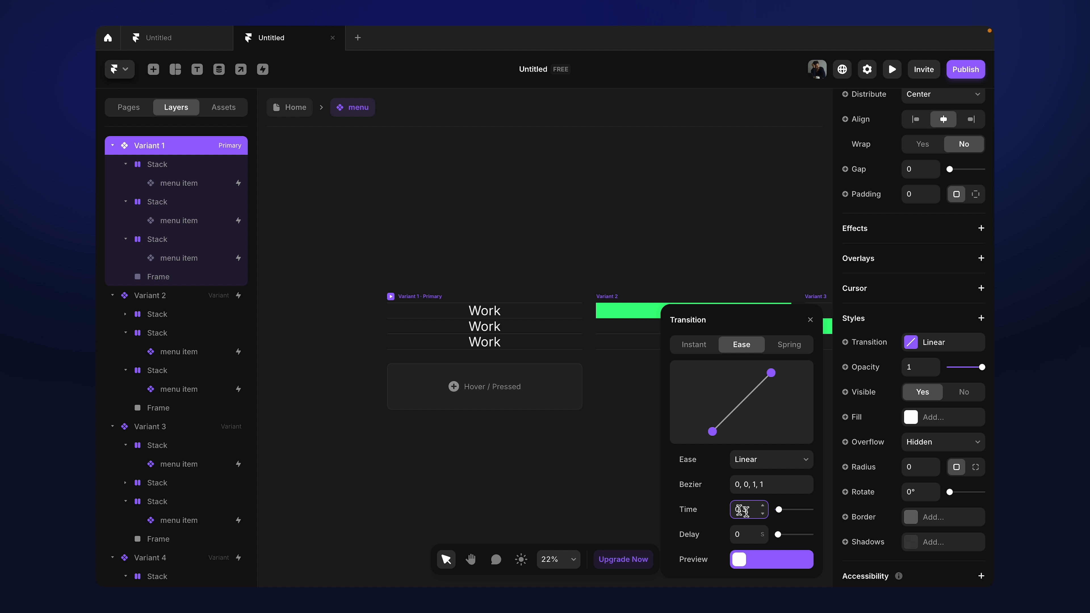
left_click(447, 499)
Step: Preview the menu from Variant 1 and test the highlight and ticker on the first and second Work items
left_click(408, 296)
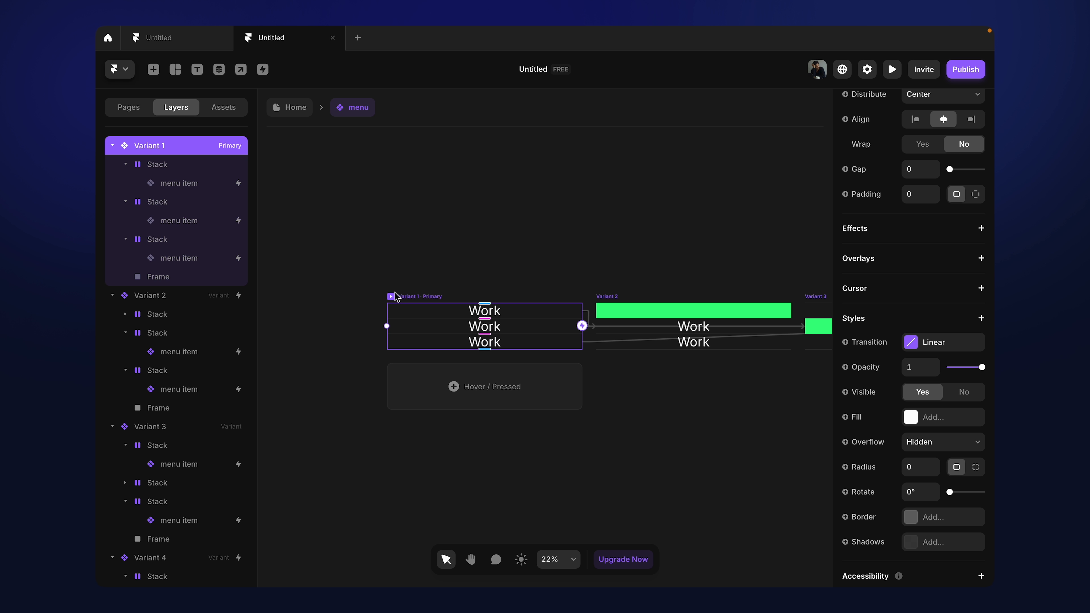
key("super+p")
mouse_move(462, 253)
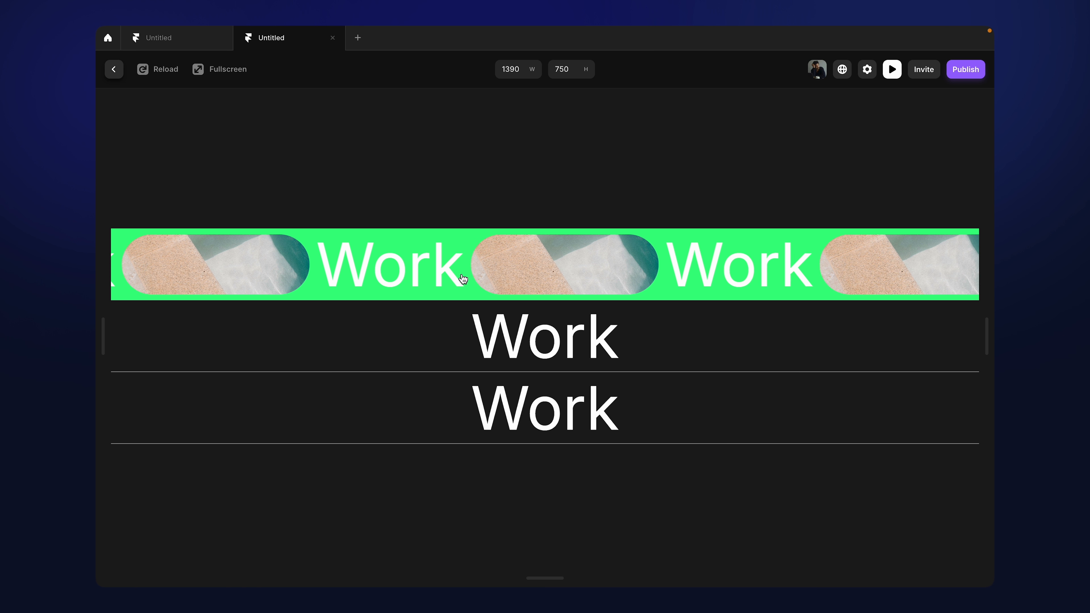
mouse_move(467, 335)
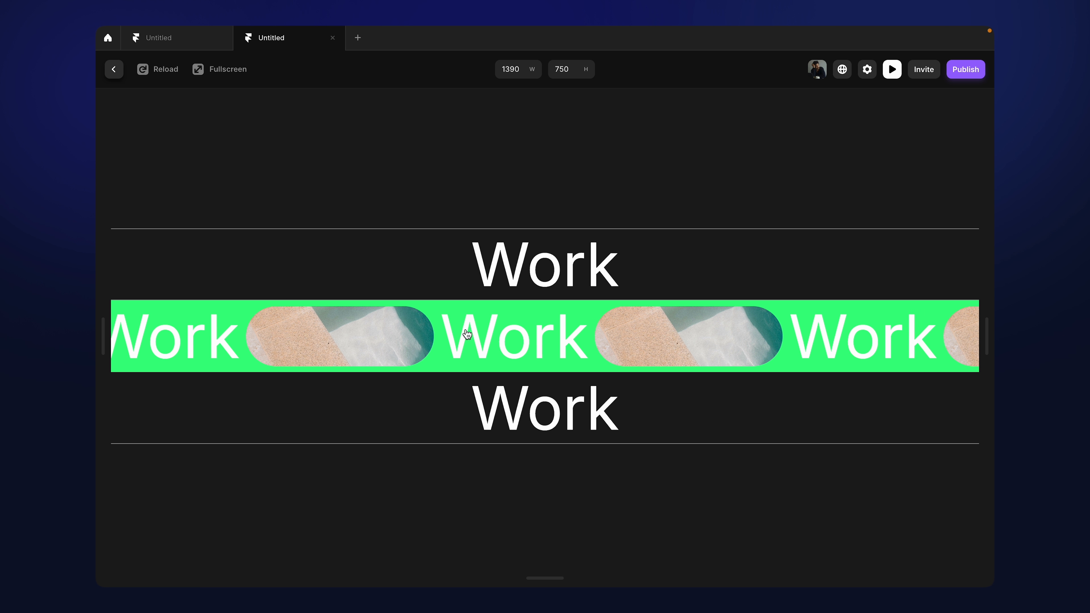
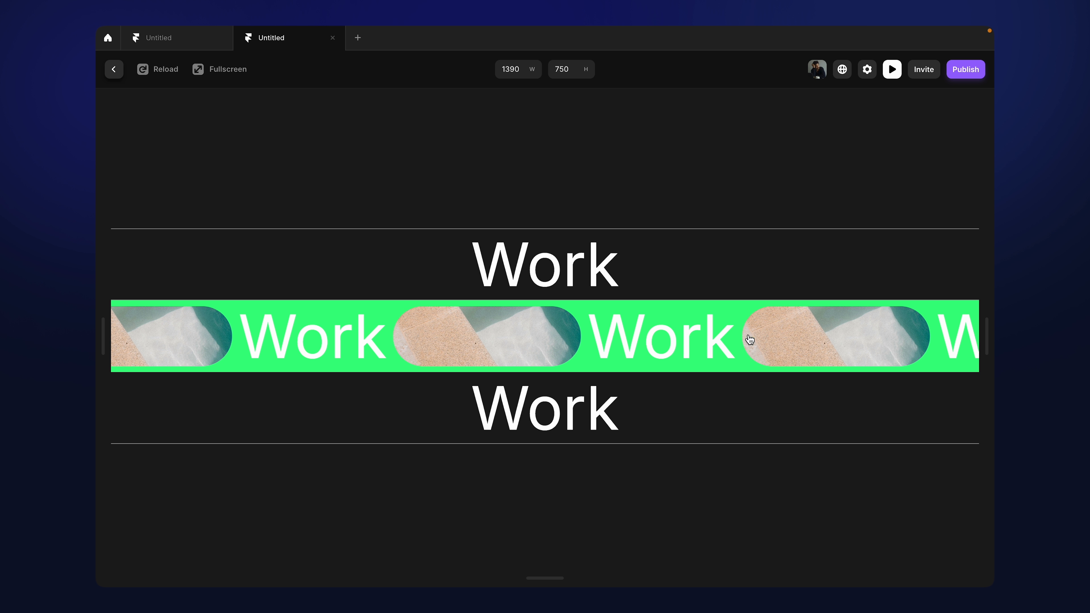
left_click(114, 69)
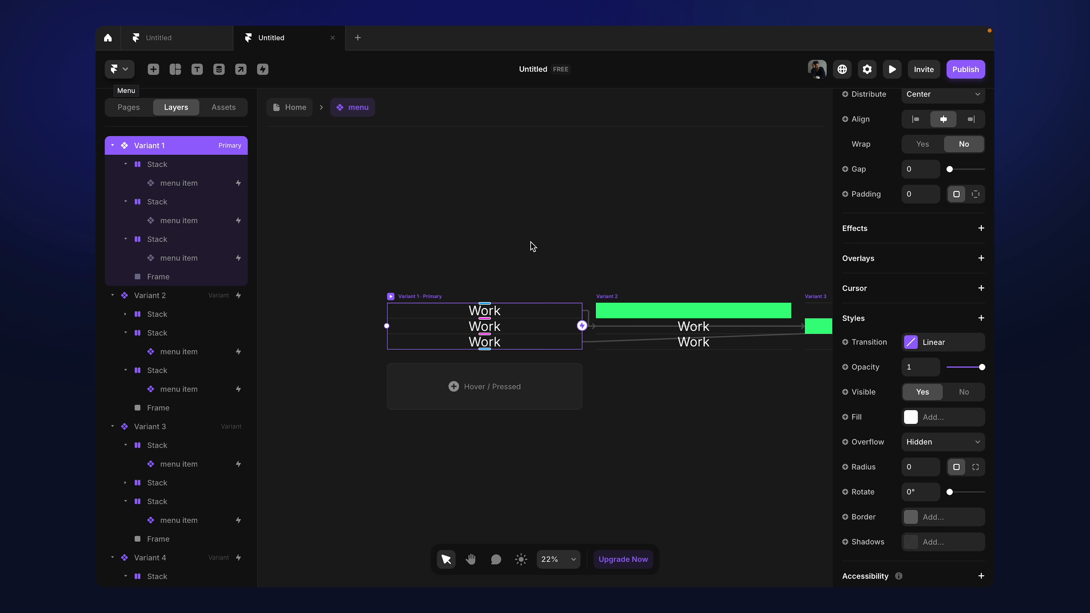
Step: In the menu item component, change the text color of the Work labels in the three ticker stacks to #121212
double_click(436, 309)
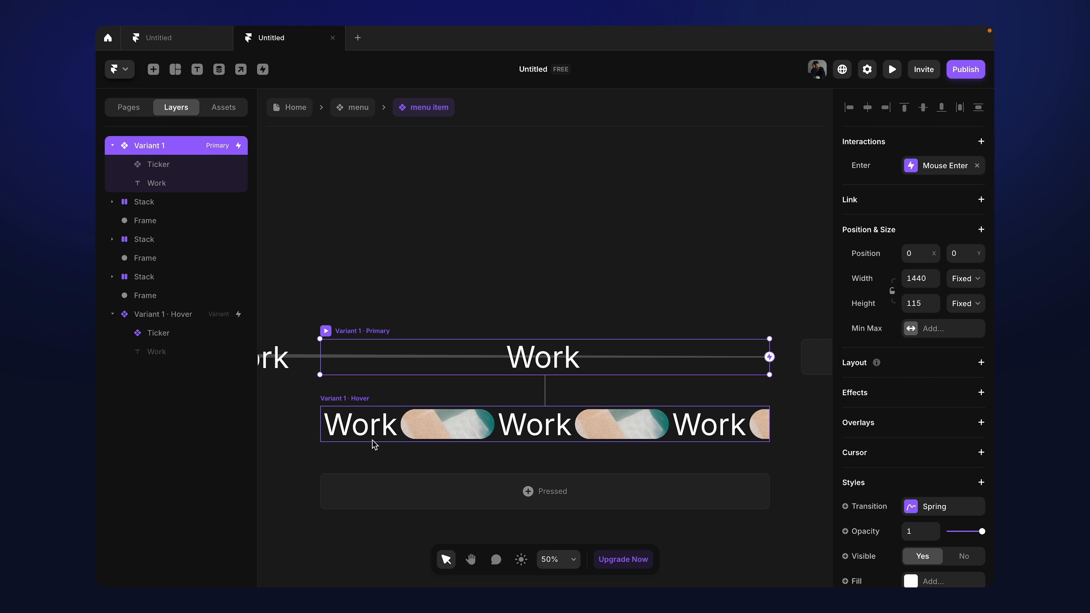
scroll(373, 436, "left", 5)
scroll(373, 435, "down", 3)
scroll(373, 435, "left", 3)
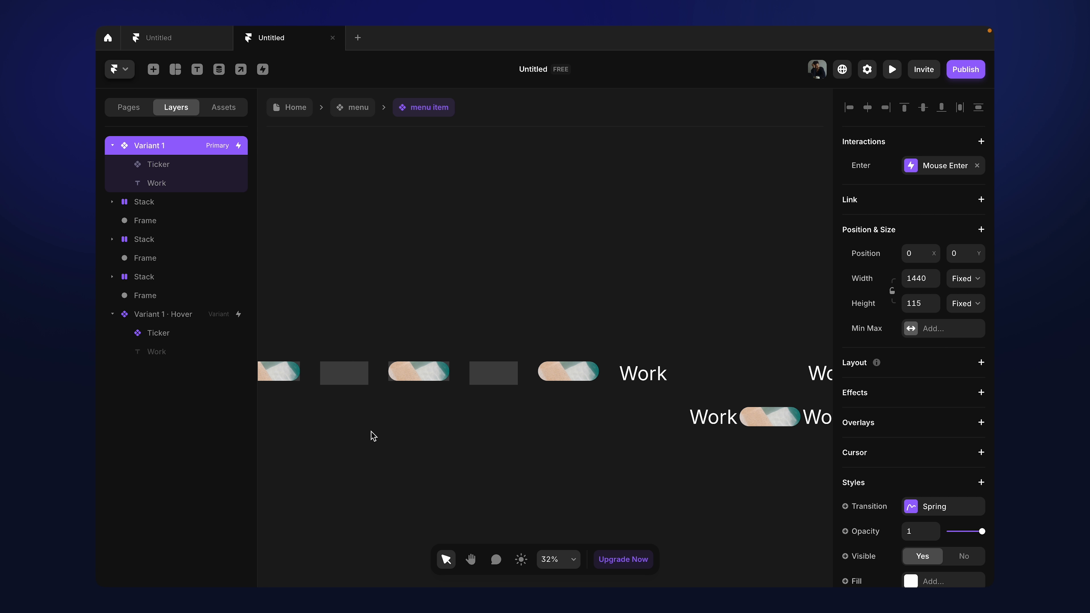
left_click(635, 382)
left_click(515, 382, "shift")
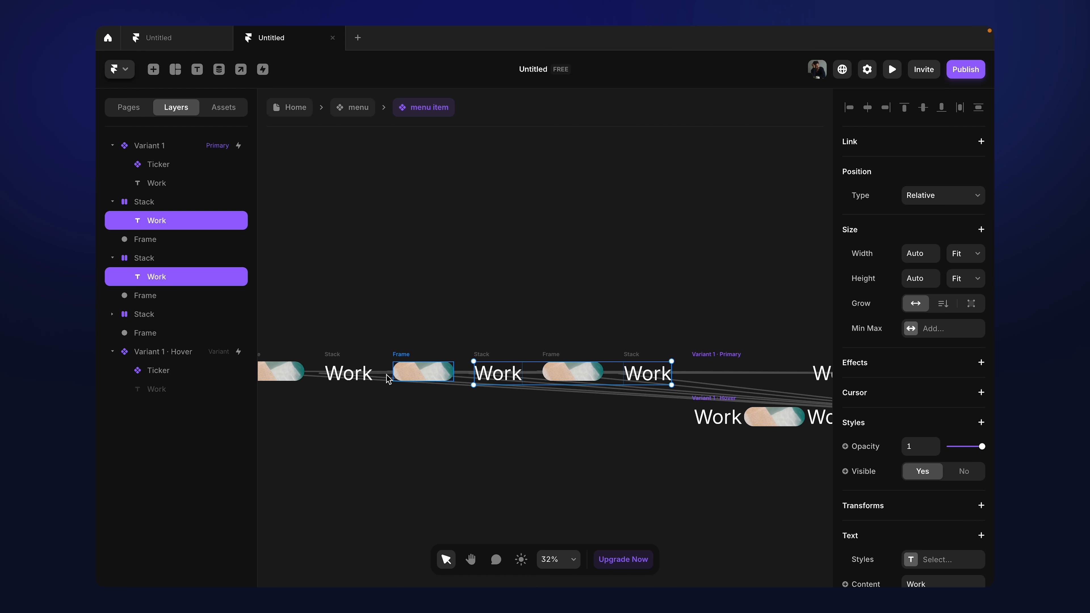
left_click(346, 378, "shift")
scroll(892, 455, "down", 5)
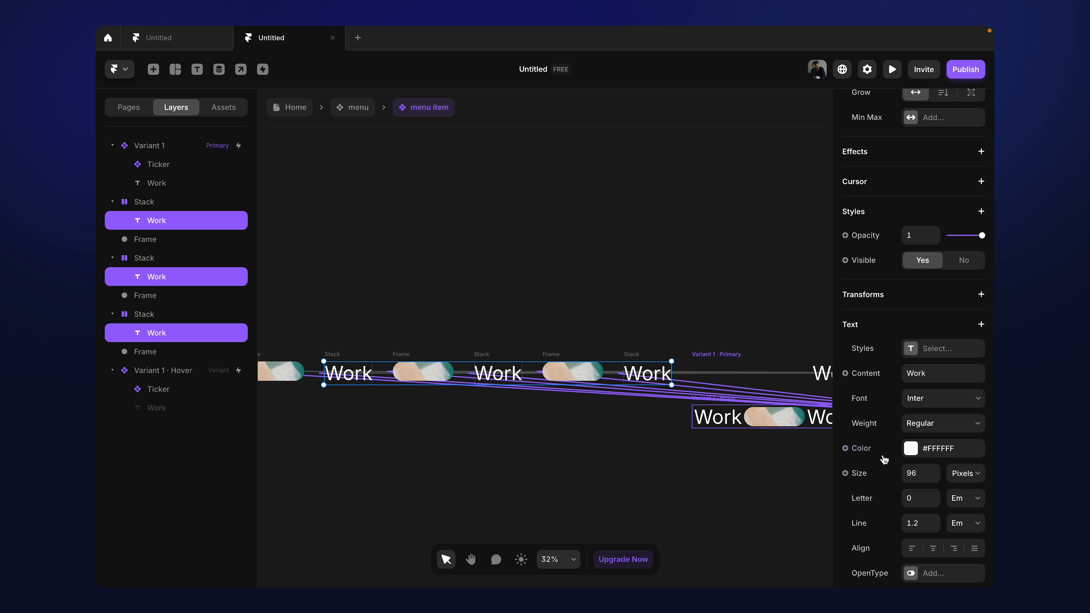
left_click(910, 448)
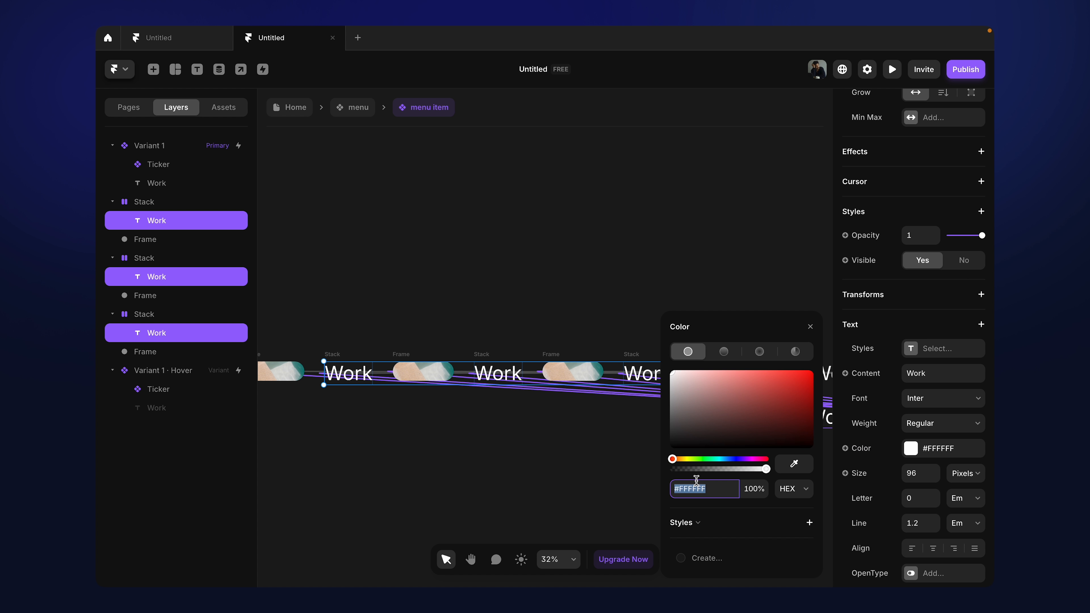
type("121212")
key("Return")
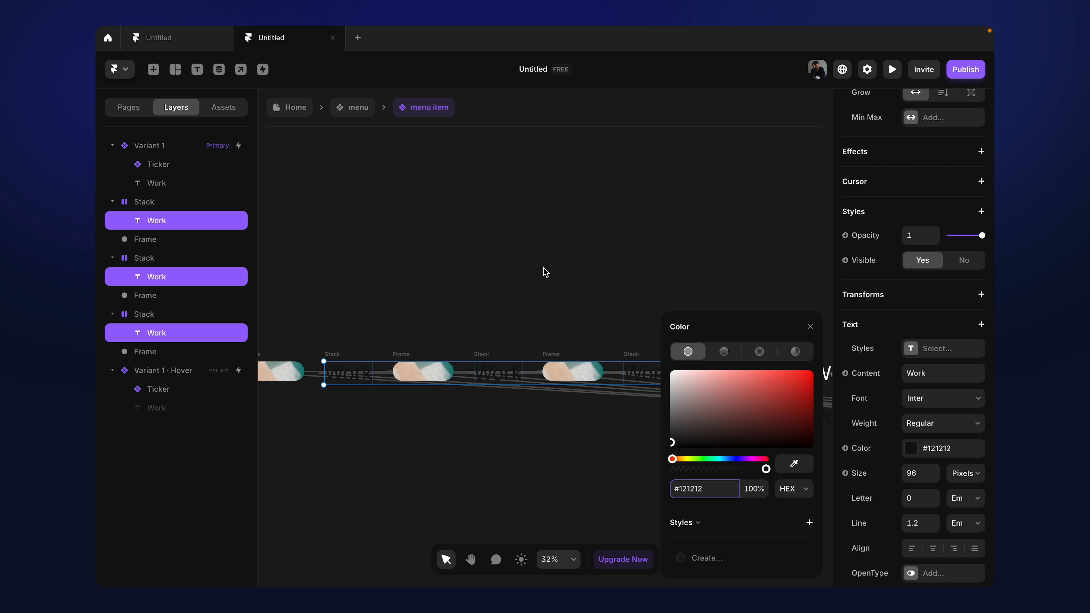
left_click(543, 270)
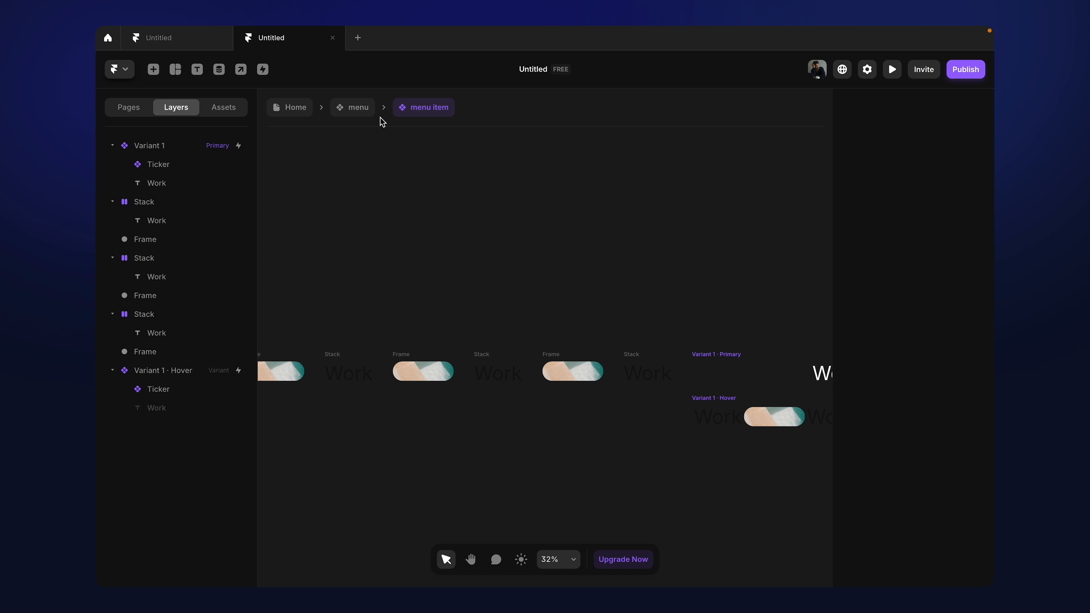
Step: Return to the menu component and preview Variant 1 with the recolored ticker text
left_click(359, 109)
left_click(566, 271)
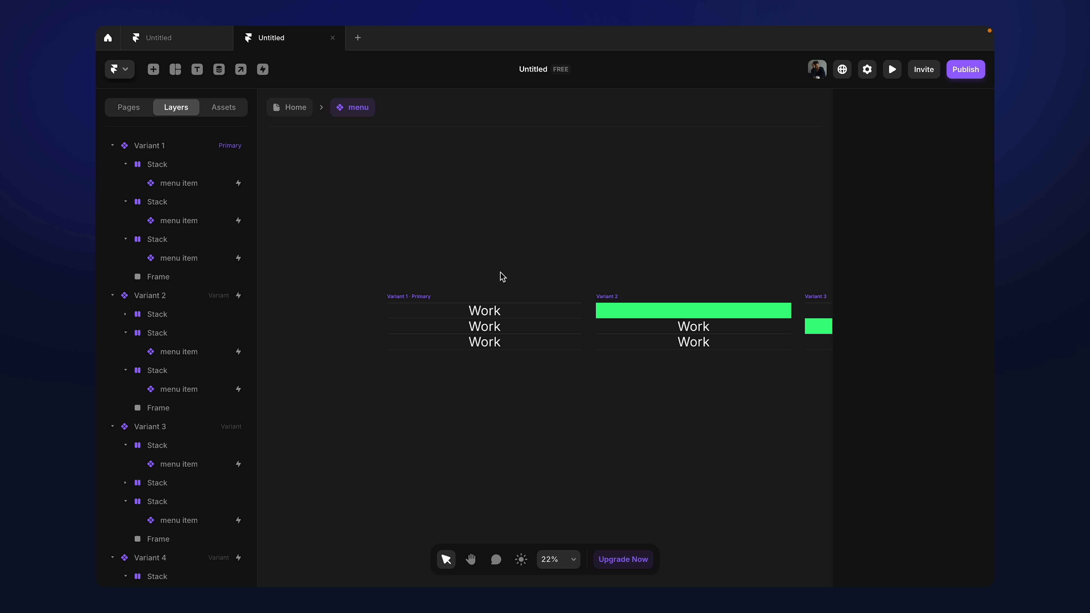
left_click(426, 296)
key("super+p")
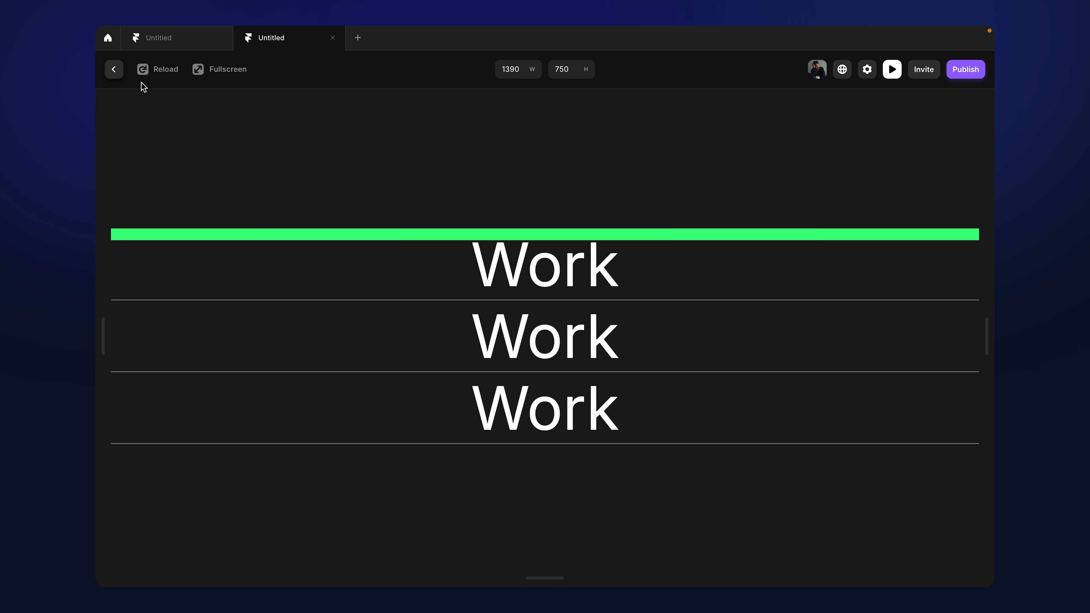
left_click(114, 69)
left_click(458, 193)
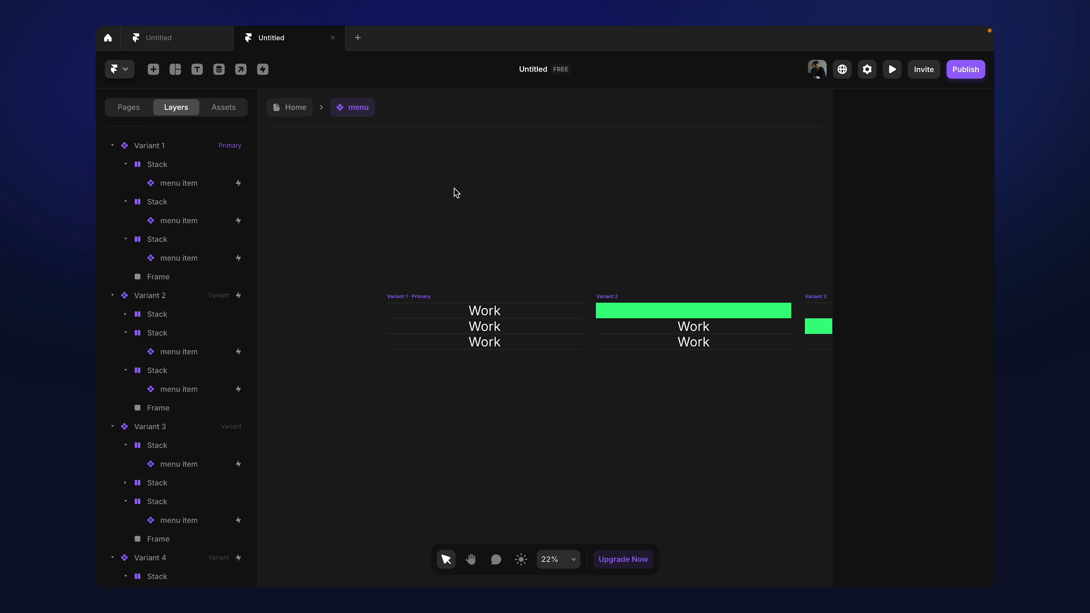
Step: Inspect the properties of the menu instance on the Home page and reopen the menu component
left_click(295, 107)
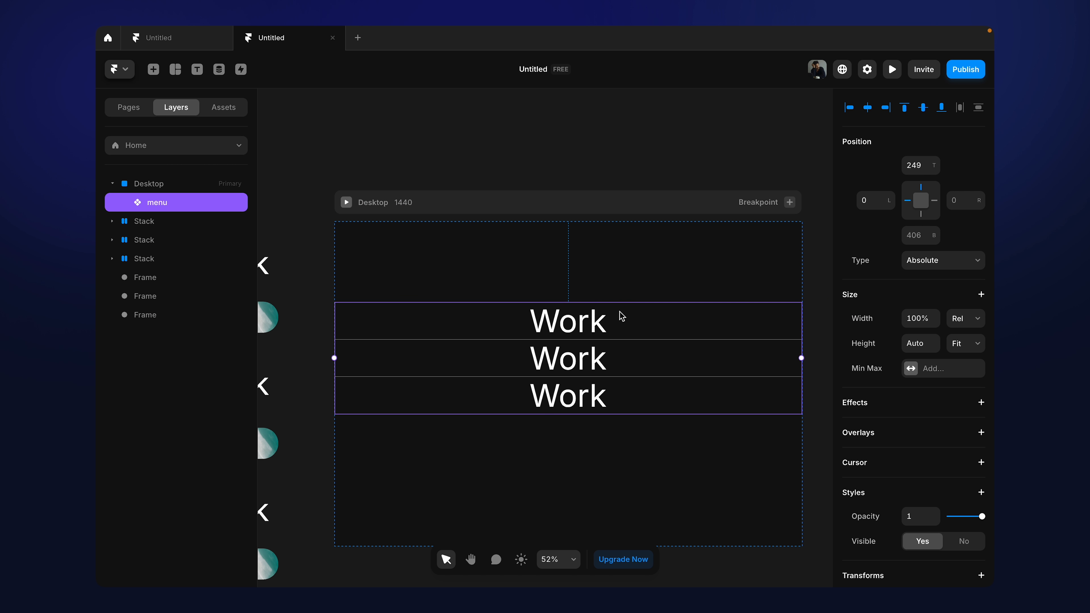
scroll(952, 411, "down", 5)
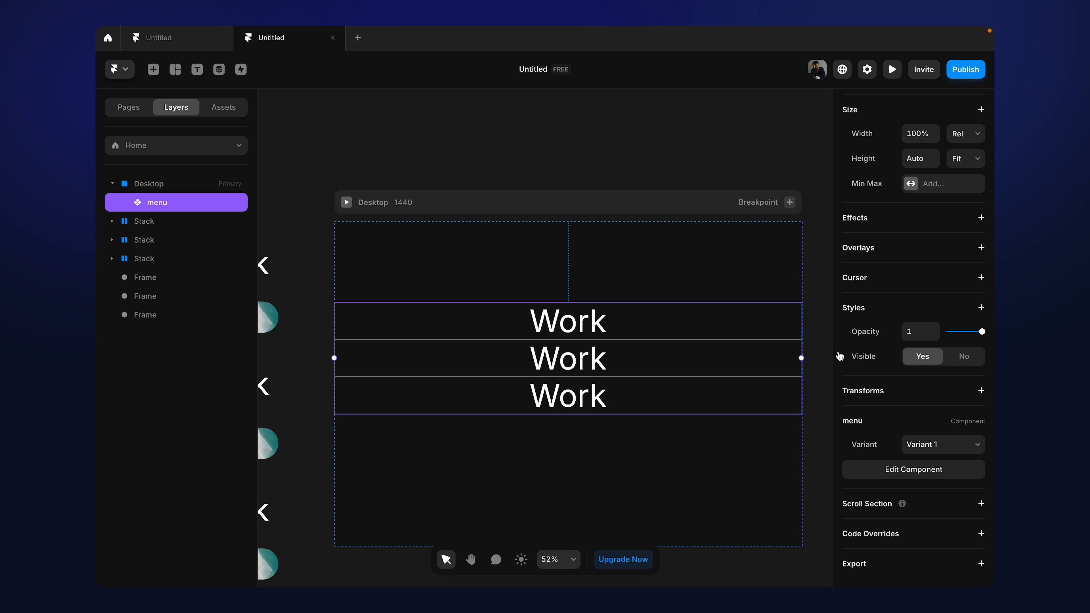
double_click(617, 329)
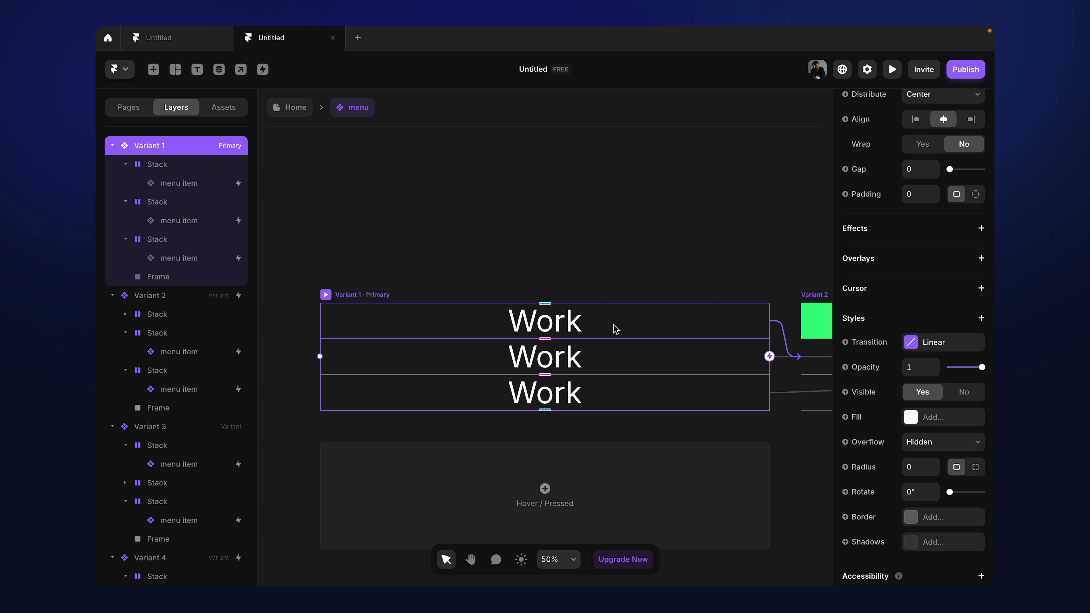
Step: In the menu item component, create a plain text variable named Menu Name for the content of the primary variant's Work text
double_click(566, 328)
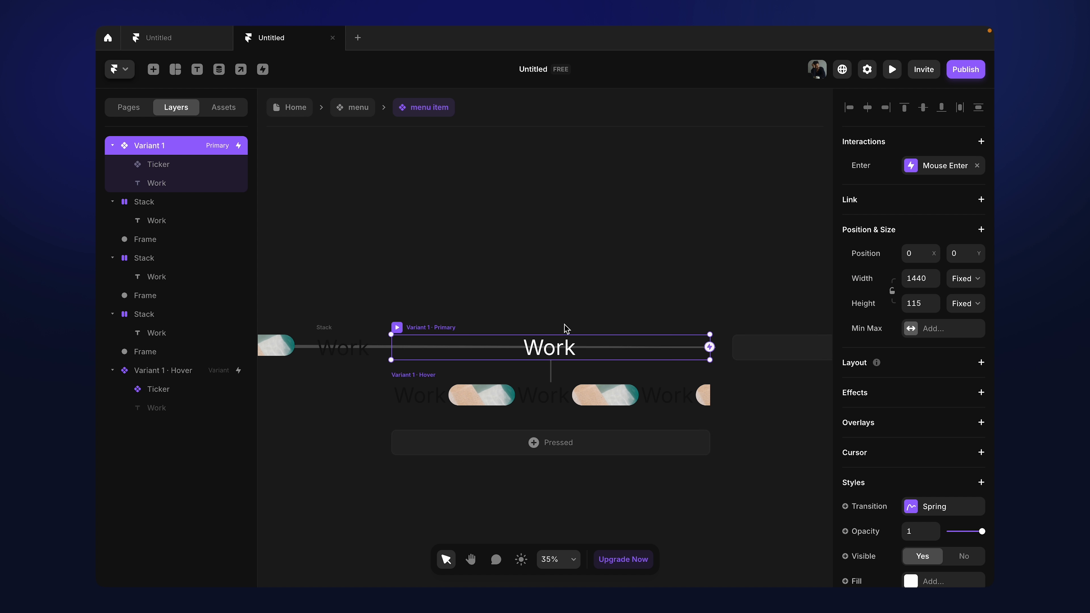
scroll(567, 329, "left", 8)
scroll(567, 329, "down", 3)
scroll(567, 329, "right", 5)
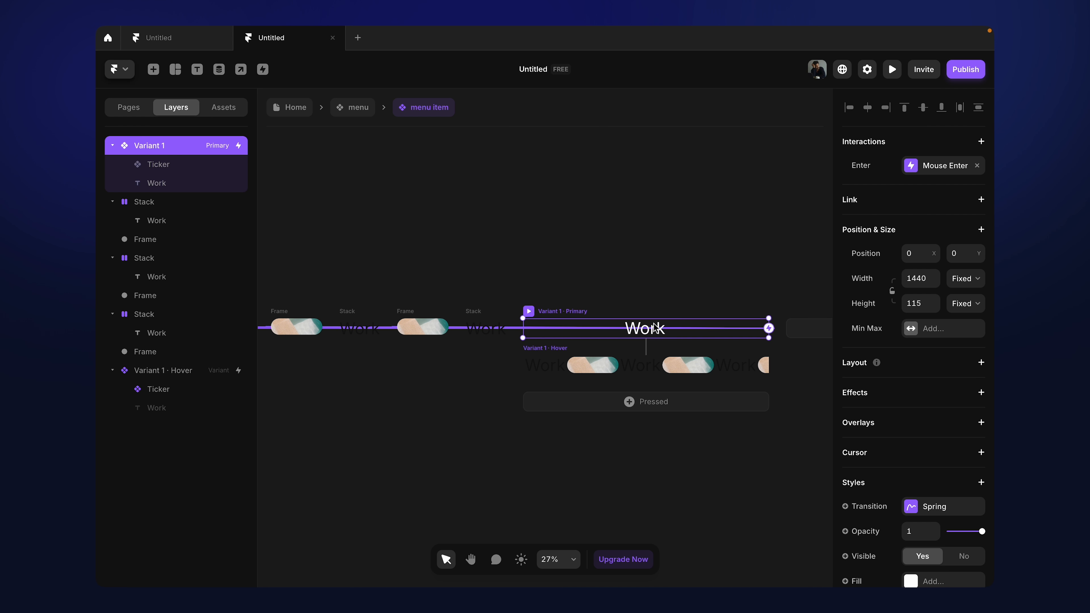
left_click(646, 335)
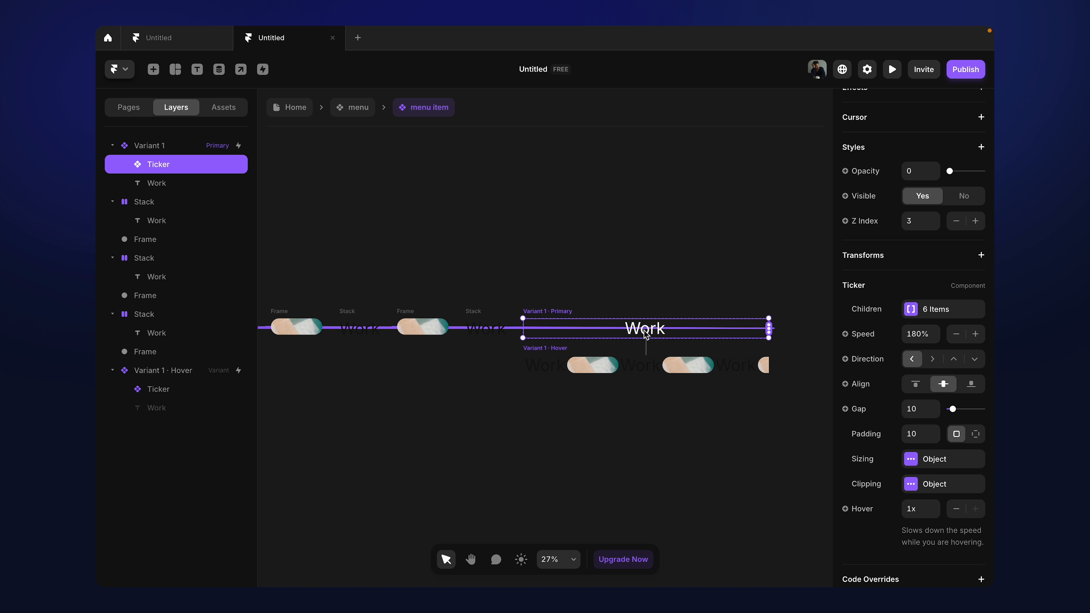
left_click(176, 188)
scroll(976, 428, "down", 10)
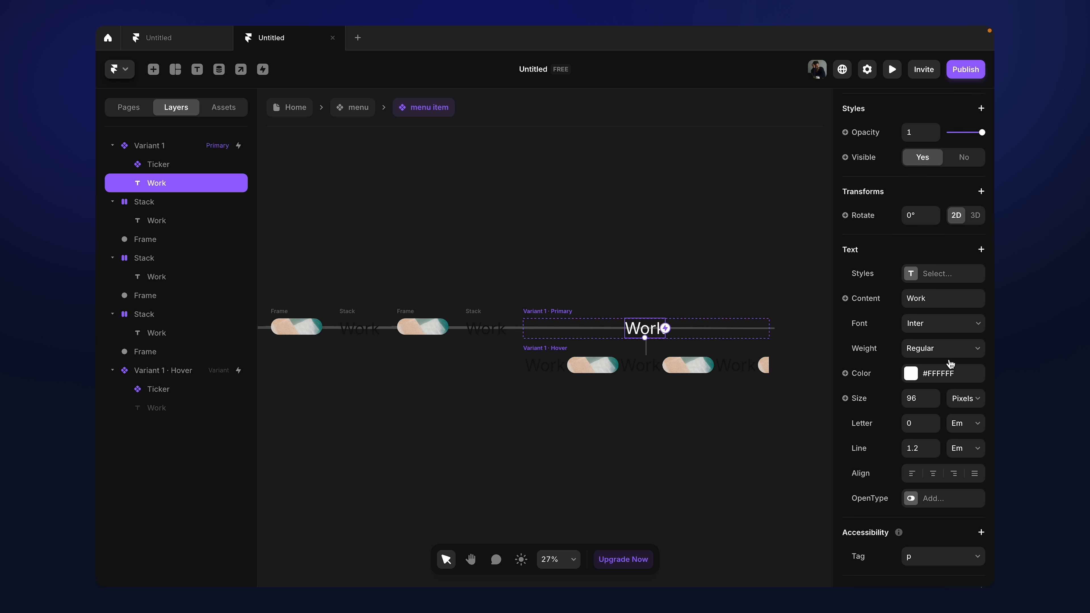
left_click(868, 315)
mouse_move(876, 335)
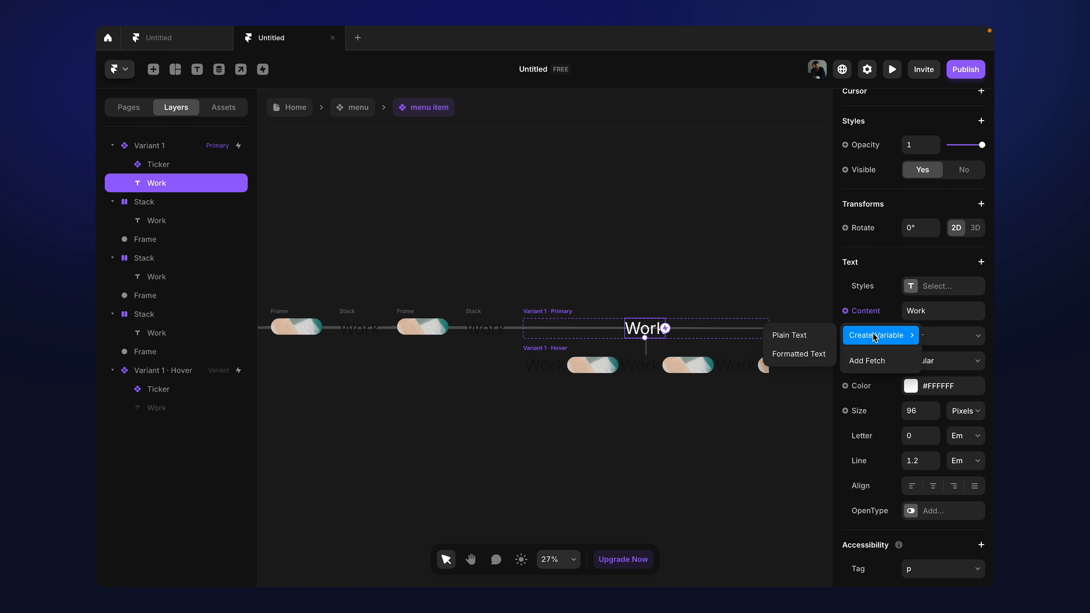
left_click(795, 335)
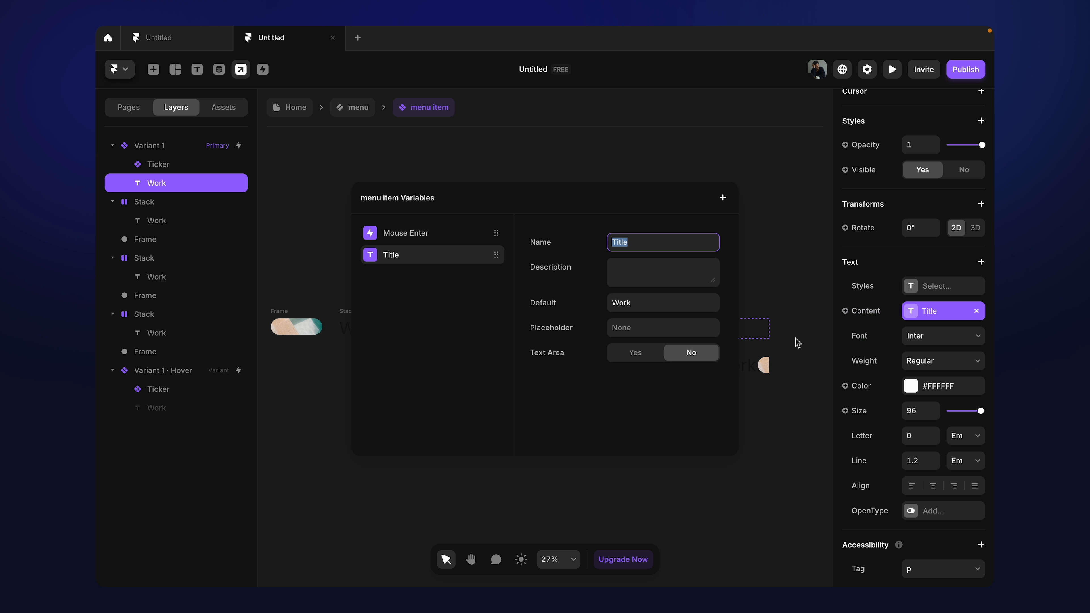
type("Menu Name")
key("Return")
left_click(579, 155)
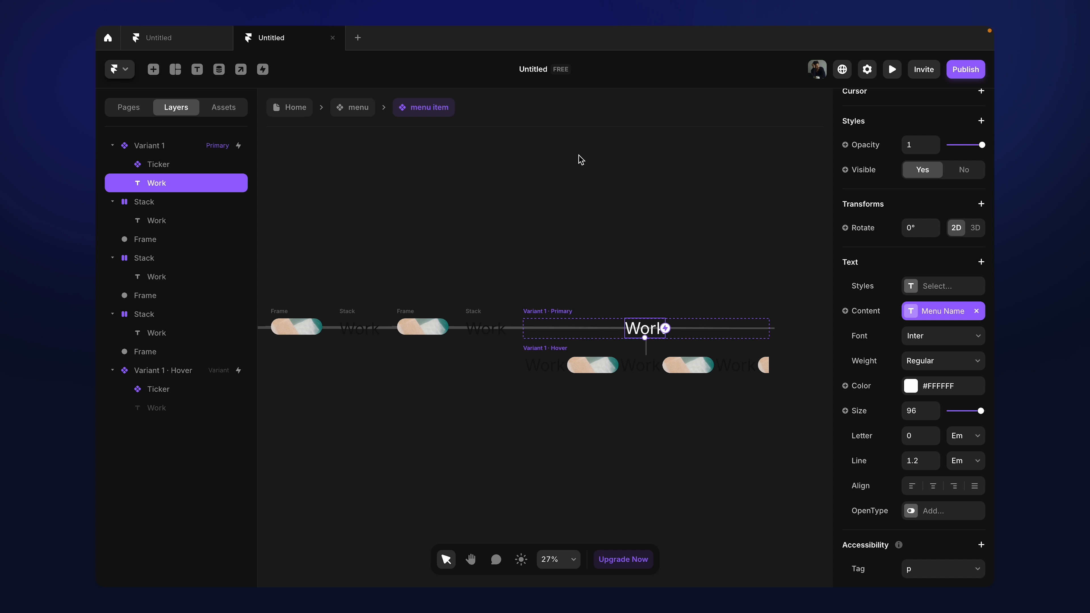
Step: Create a plain text variable named Title 1 for the content of the Work text in the first ticker stack
left_click(481, 319)
scroll(984, 349, "down", 8)
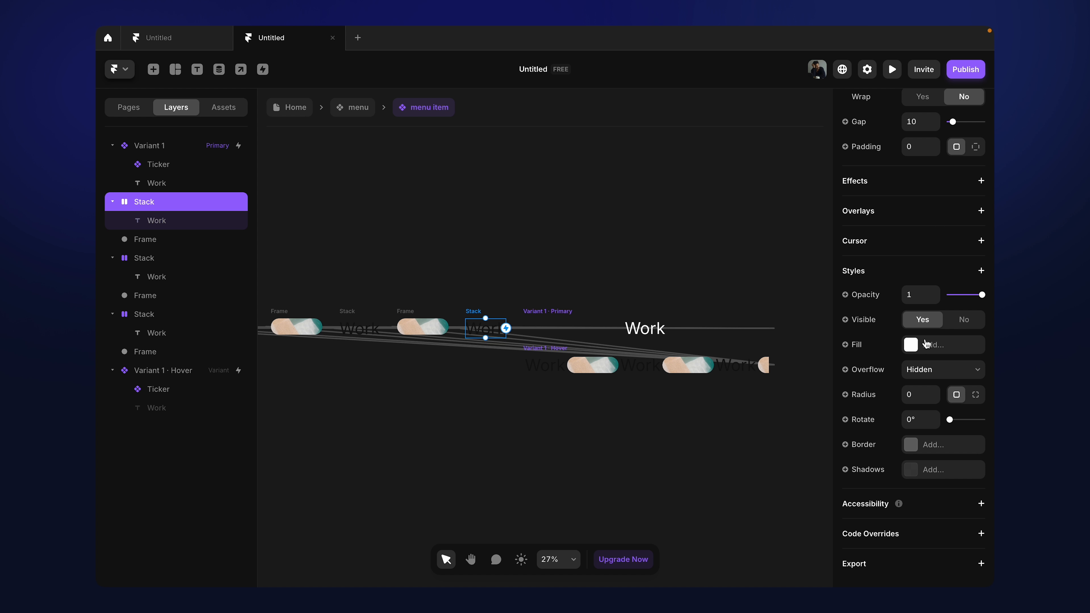
scroll(926, 344, "up", 8)
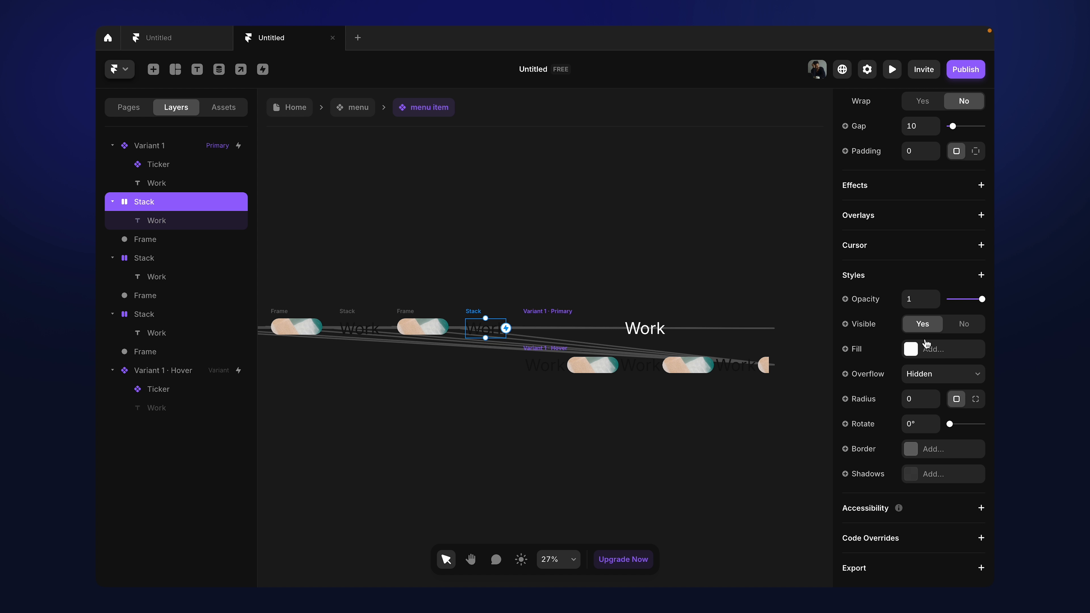
left_click(154, 224)
scroll(889, 301, "down", 8)
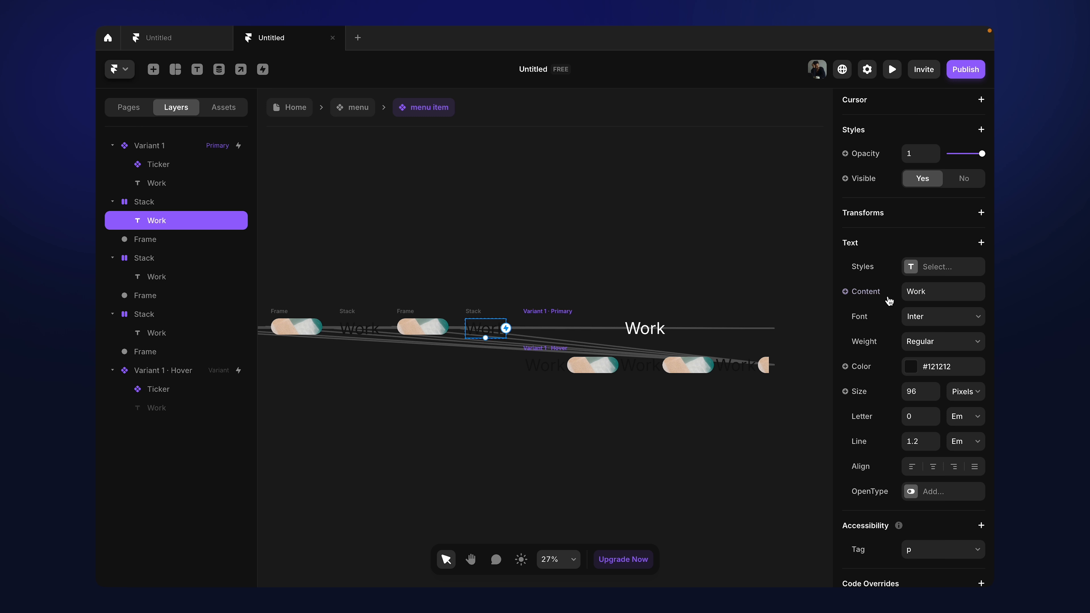
left_click(865, 292)
mouse_move(876, 316)
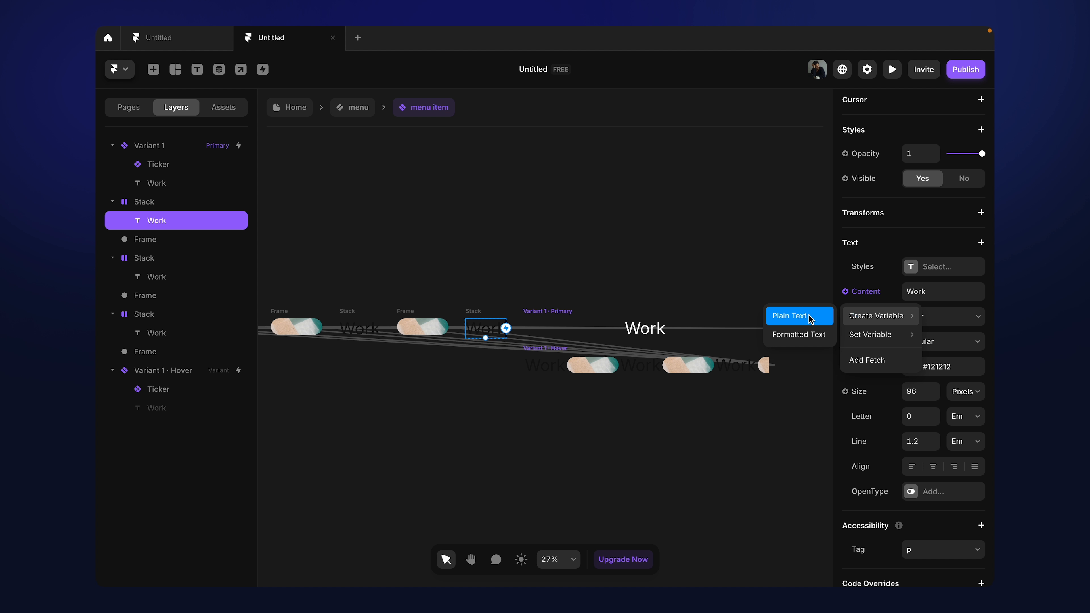
left_click(790, 316)
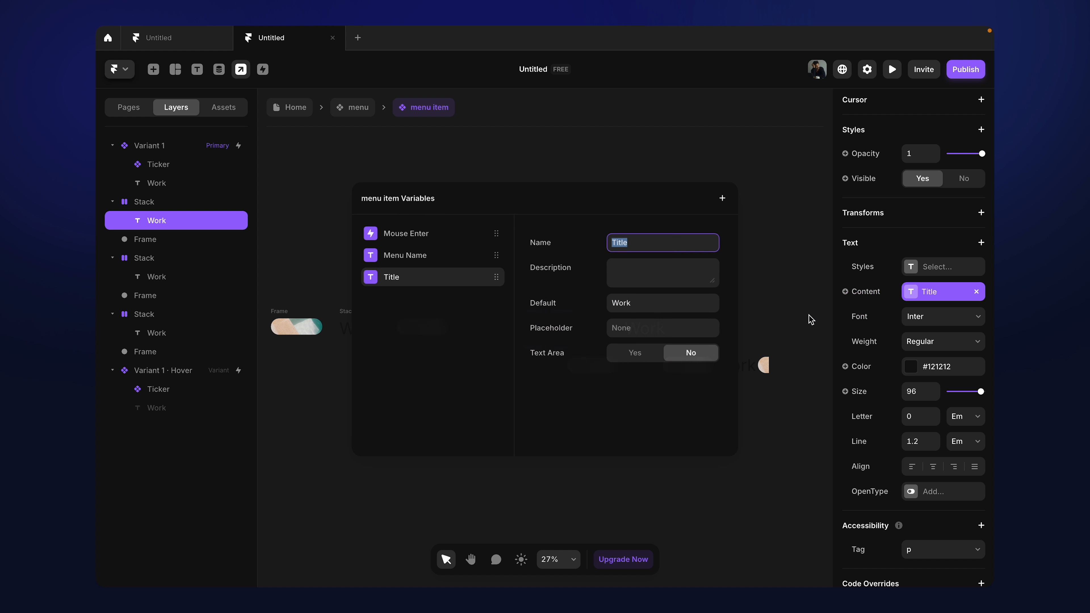
left_click(649, 240)
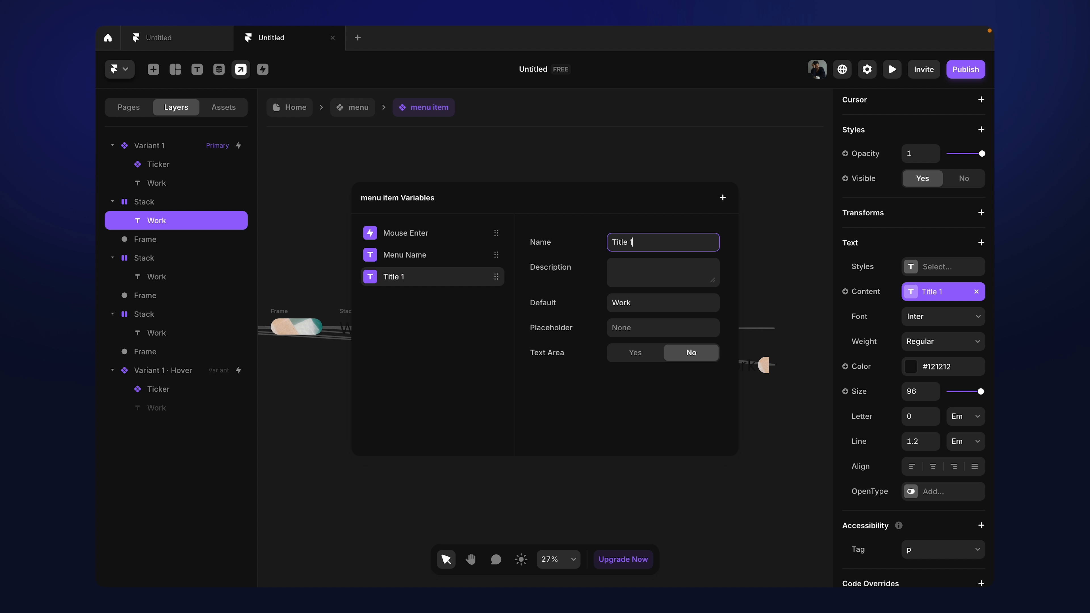
left_click(317, 267)
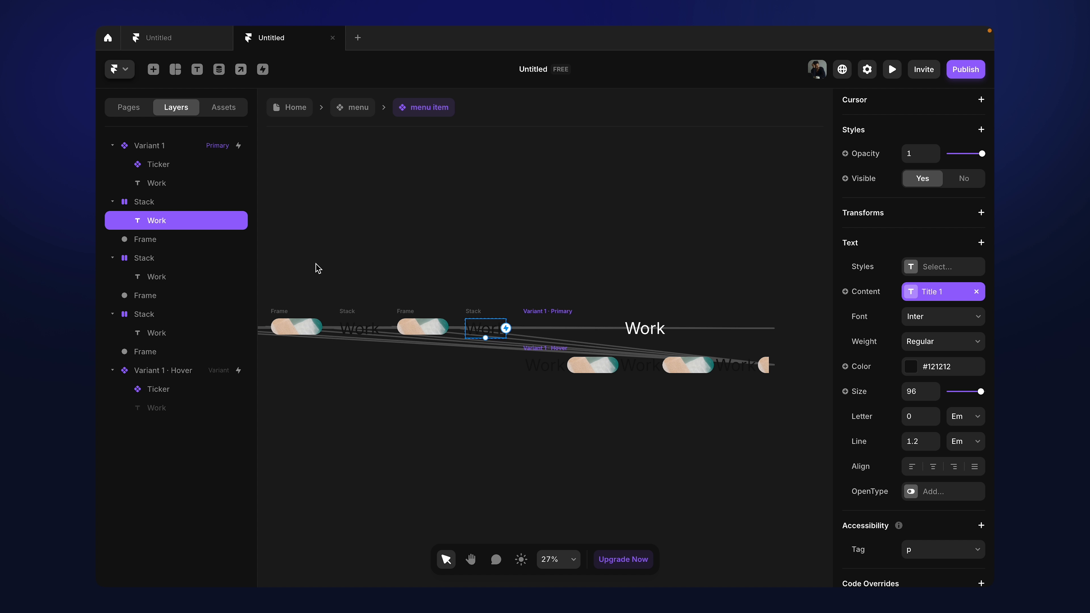
Step: Create an image variable named Image 1 for the fill of the first ticker frame
left_click(419, 319)
scroll(974, 411, "down", 5)
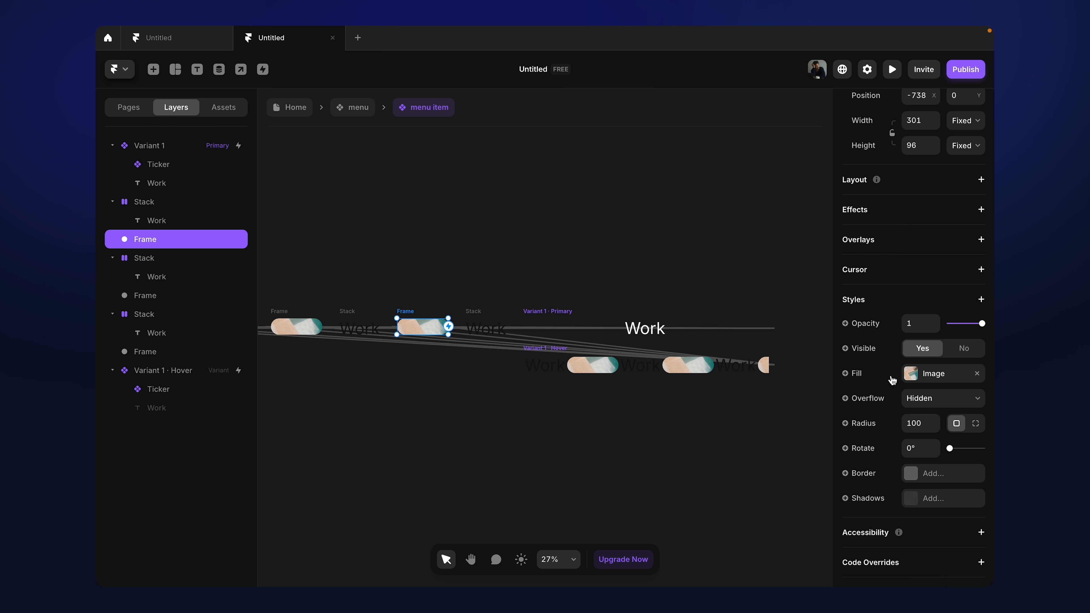
left_click(853, 373)
mouse_move(882, 429)
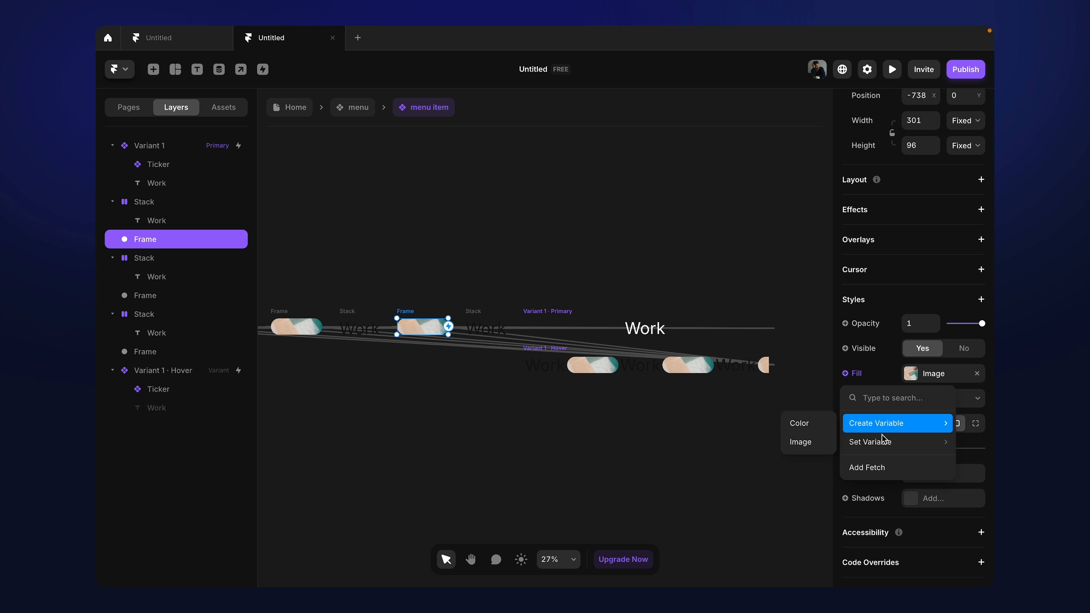
left_click(801, 443)
left_click(644, 247)
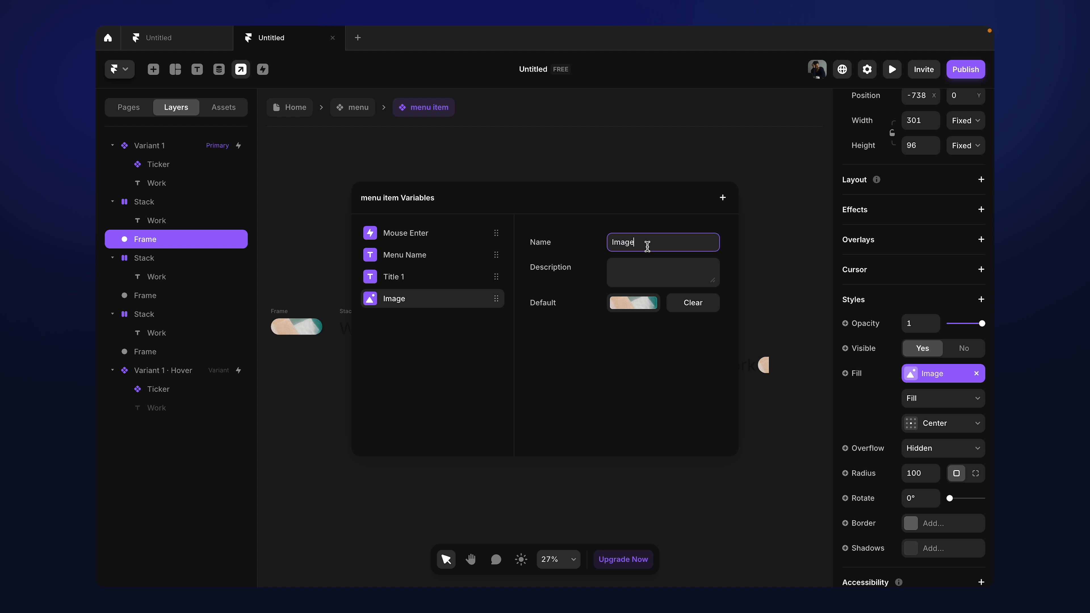
type("1")
Step: Duplicate the Title 1 variable and then its copy to have three title variables
left_click(412, 281)
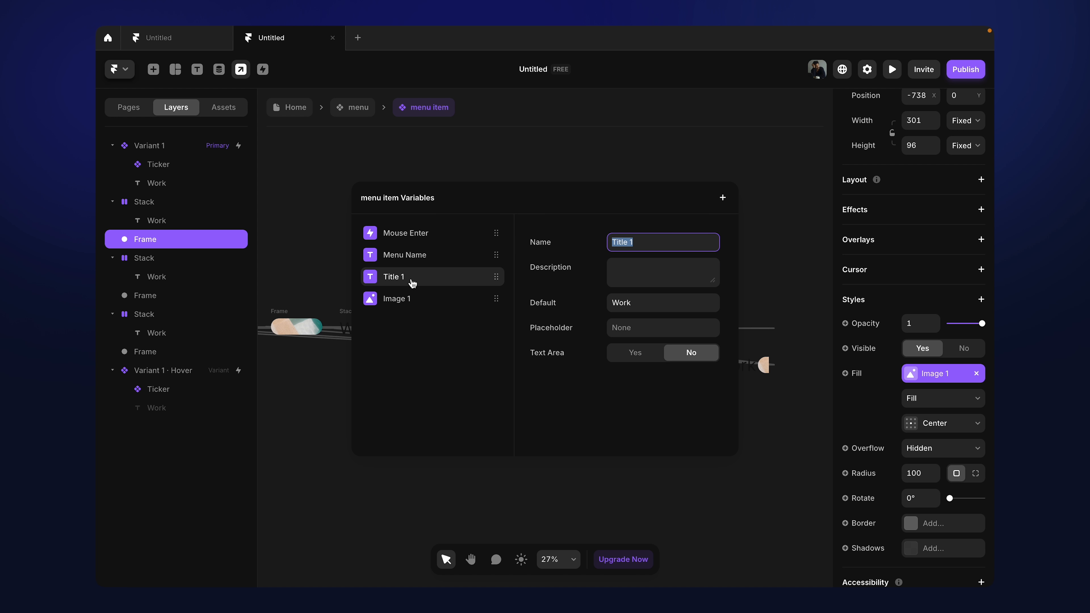
right_click(412, 283)
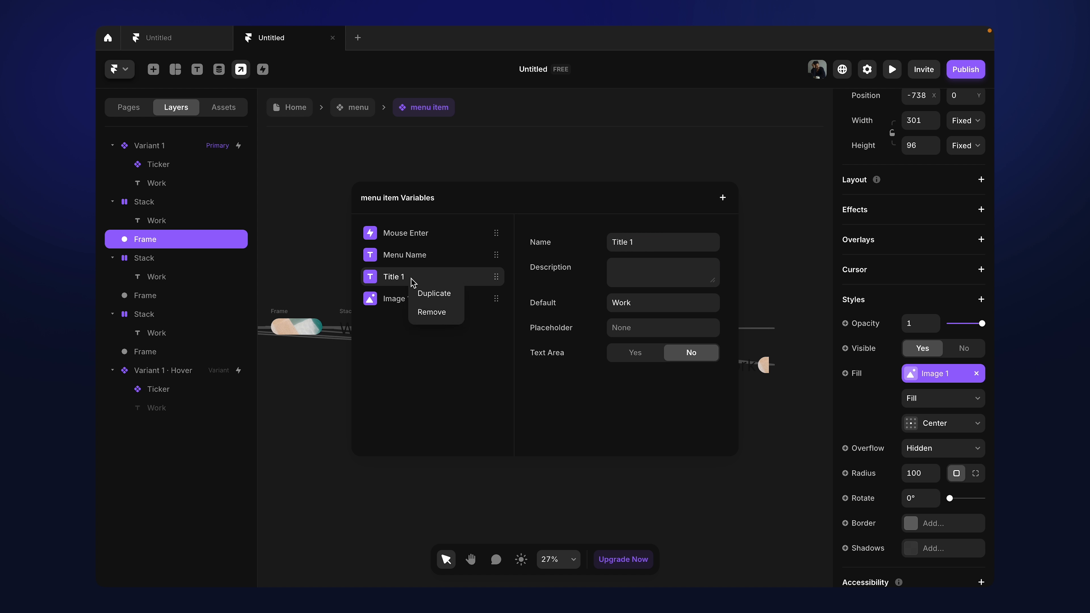
left_click(431, 293)
right_click(407, 302)
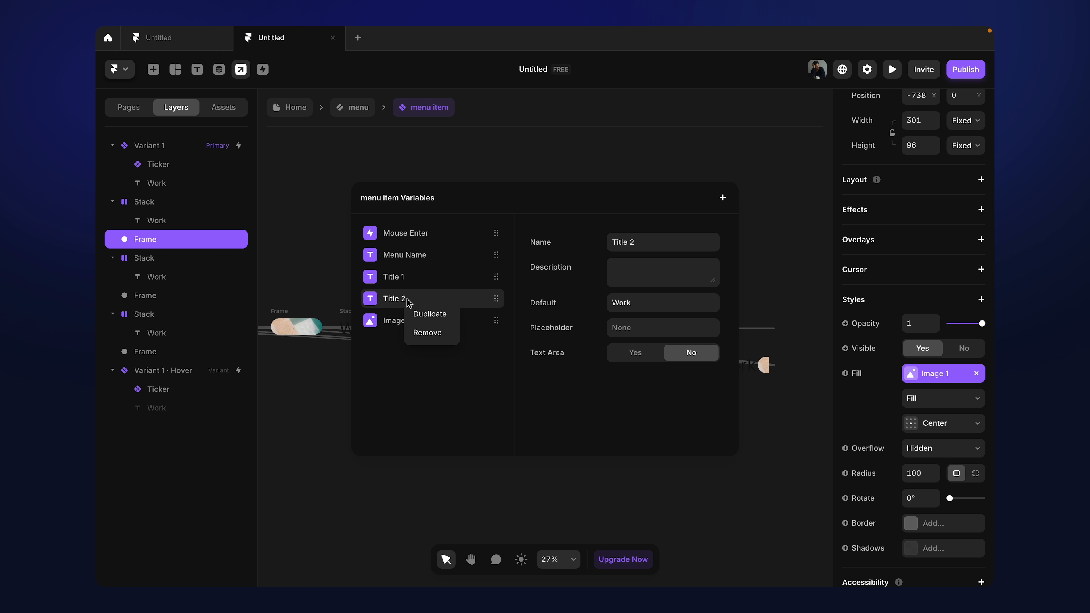
left_click(423, 315)
Step: Duplicate the Image 1 variable and then its copy to have three image variables
left_click(400, 342)
right_click(400, 342)
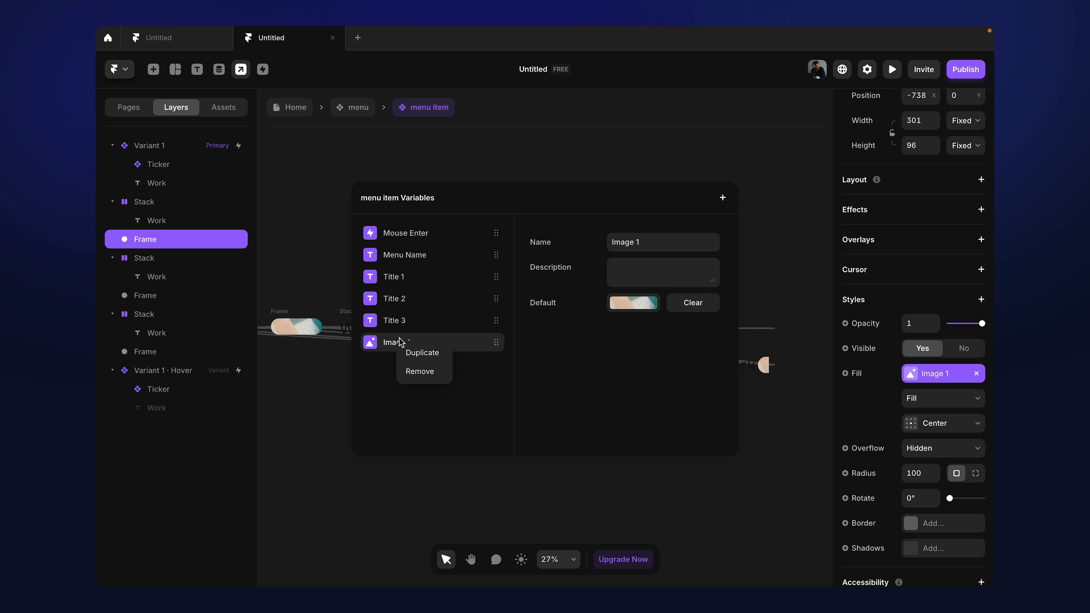
left_click(418, 352)
right_click(403, 367)
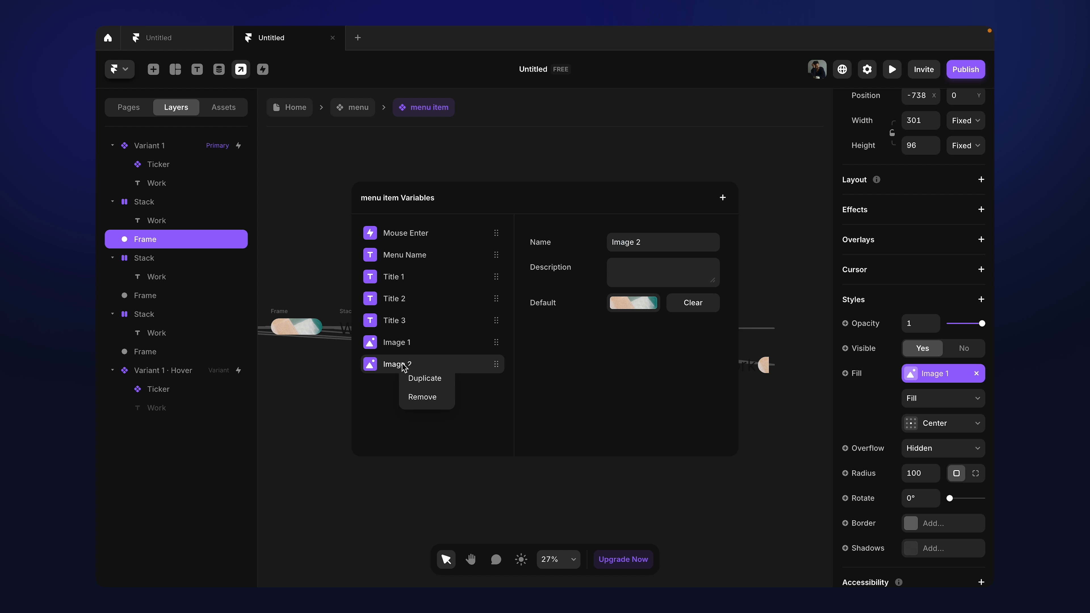
left_click(421, 377)
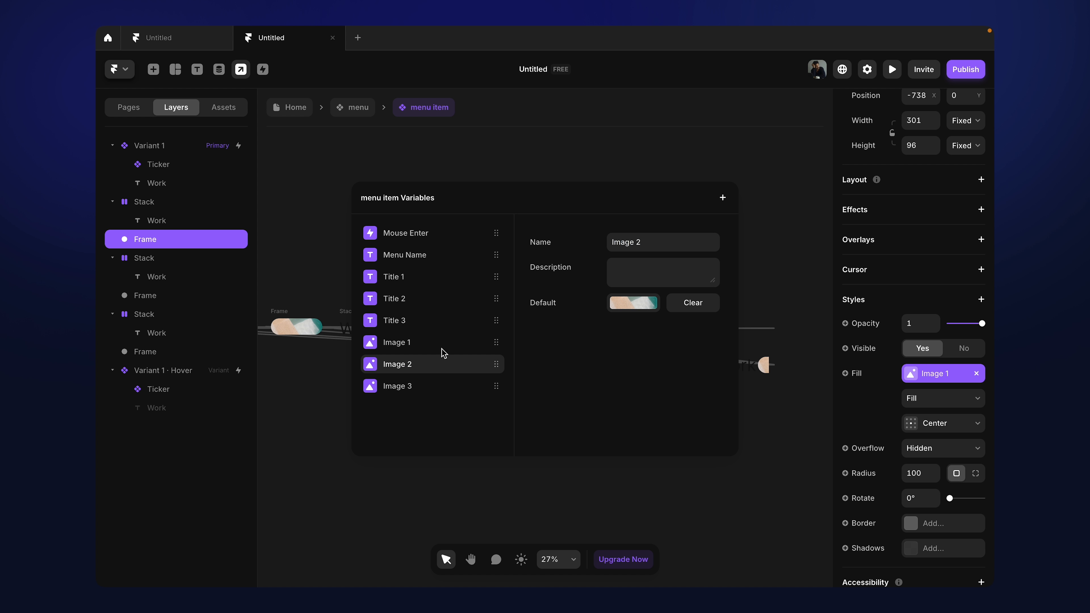
Step: Reorder the variables so each title is followed by its matching image: Title 1, Image 1, Title 2, Image 2, Title 3, Image 3
left_click(400, 303)
left_click_drag(404, 343, 404, 287)
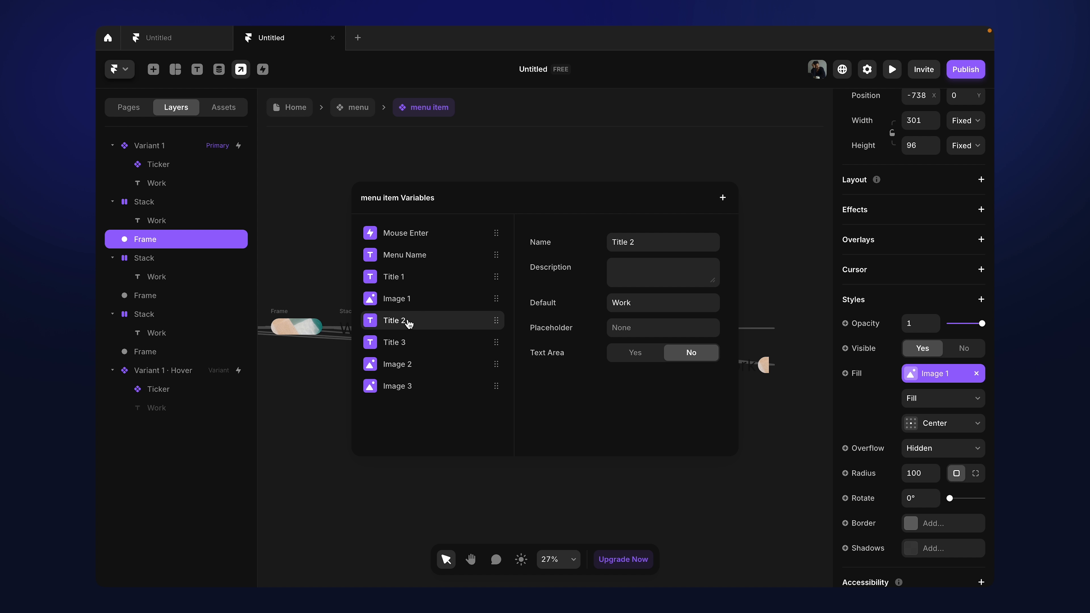
left_click_drag(407, 324, 404, 371)
left_click(339, 405)
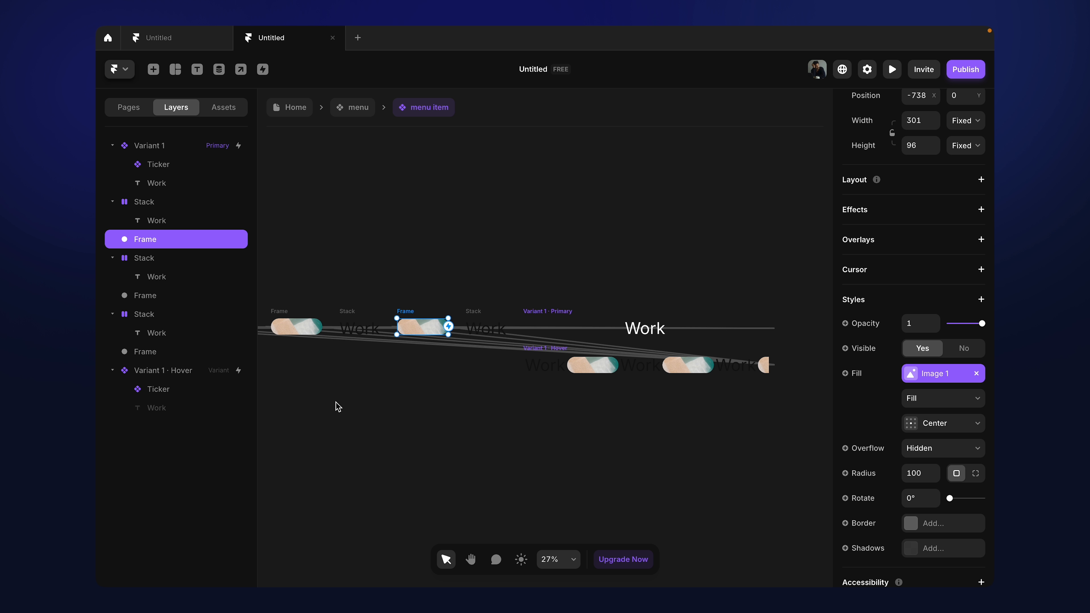
Step: Assign the Title 2 variable to the content of the Work text in the second ticker stack
scroll(360, 385, "left", 3)
left_click(454, 341)
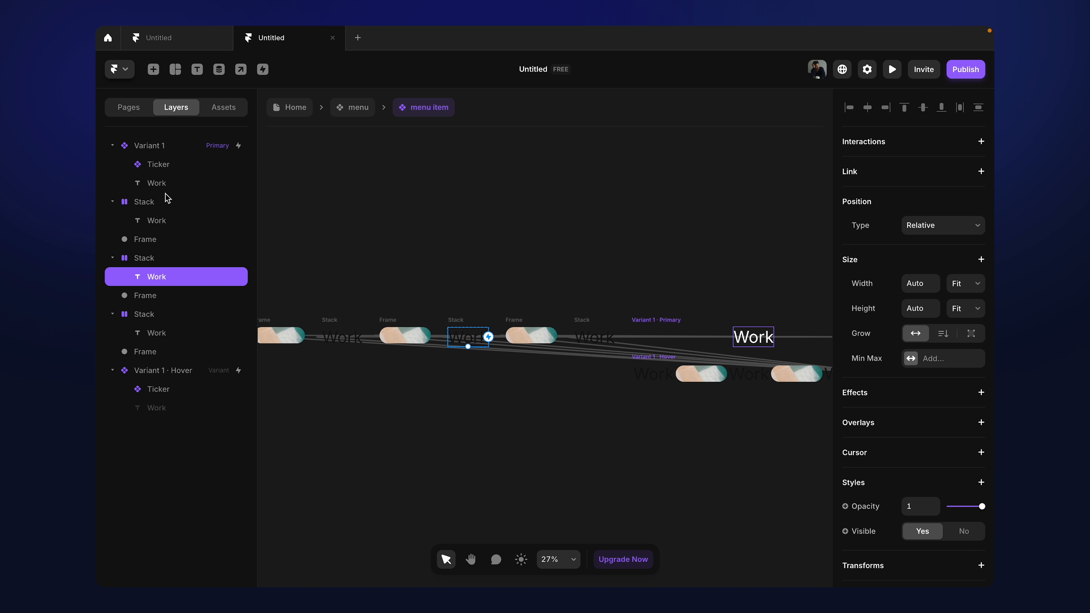
scroll(867, 381, "down", 6)
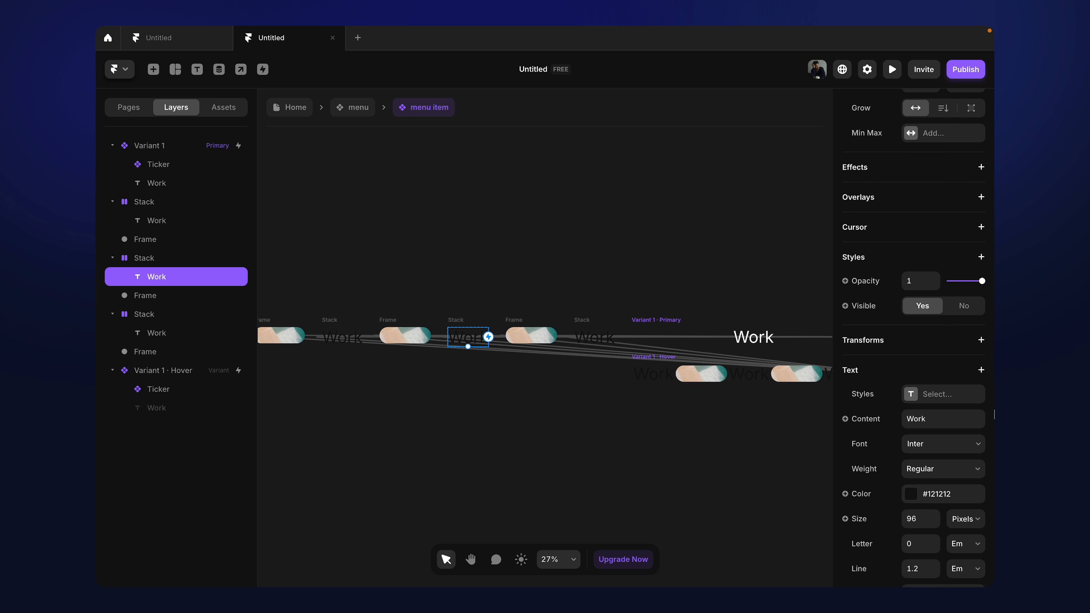
left_click(867, 381)
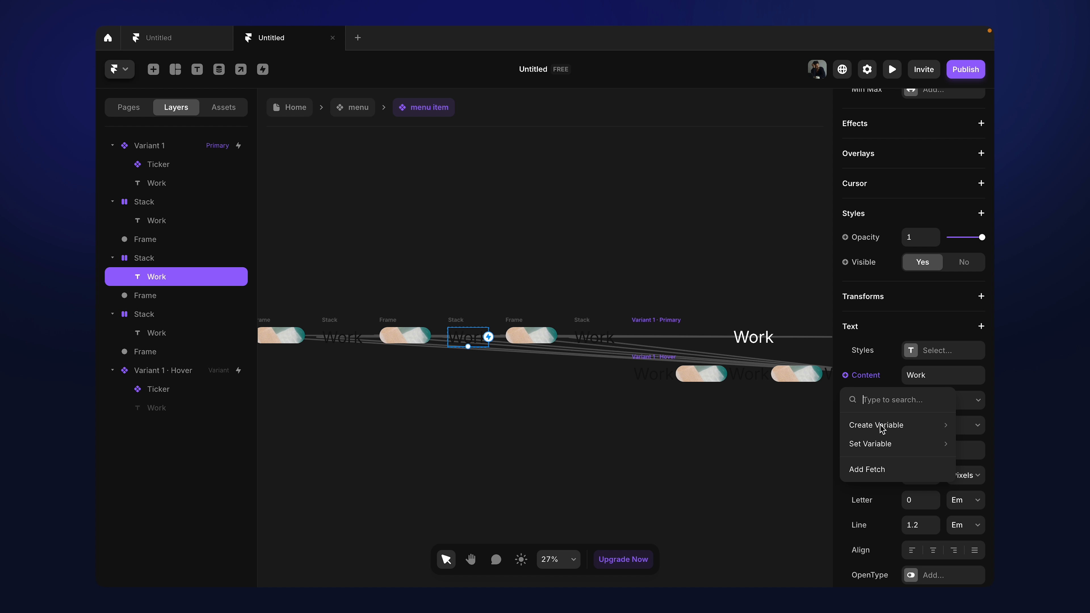
mouse_move(884, 445)
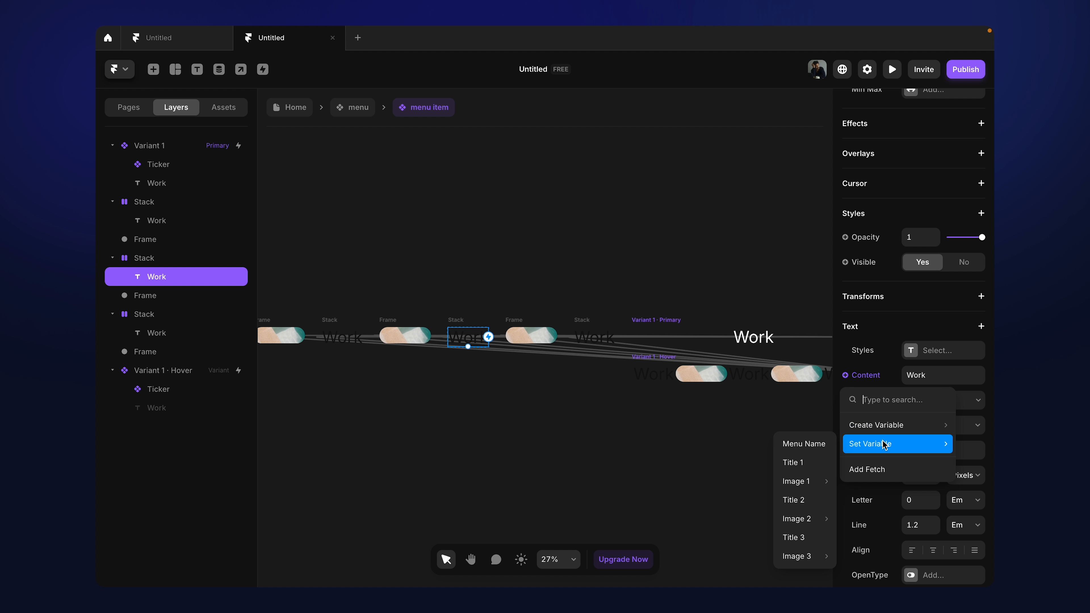
left_click(801, 499)
Step: Assign the Image 2 variable to the fill of the second ticker frame
left_click(387, 337)
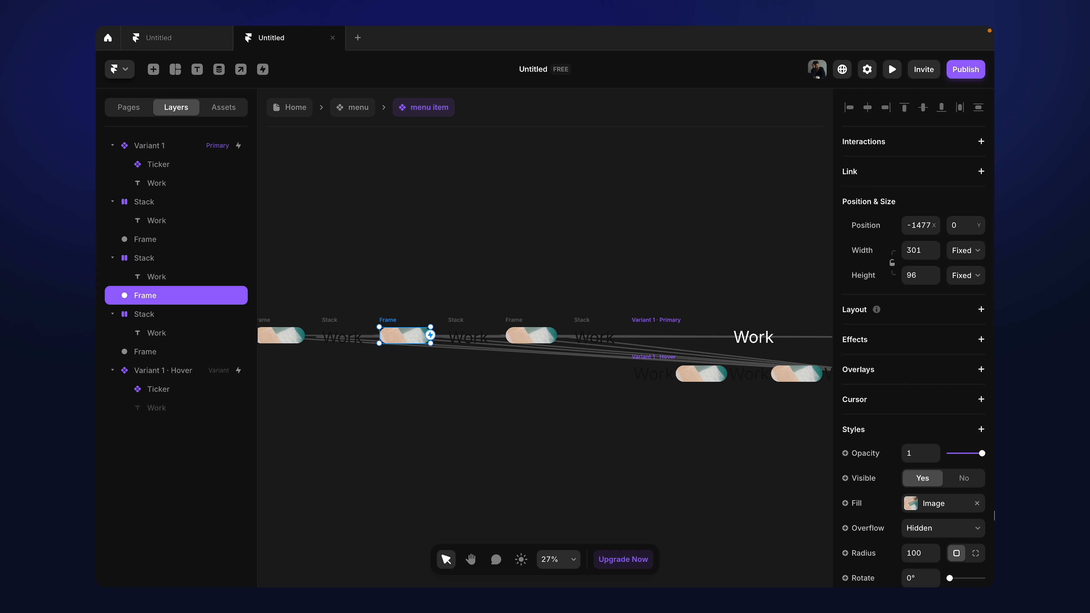
scroll(966, 494, "down", 5)
left_click(845, 387)
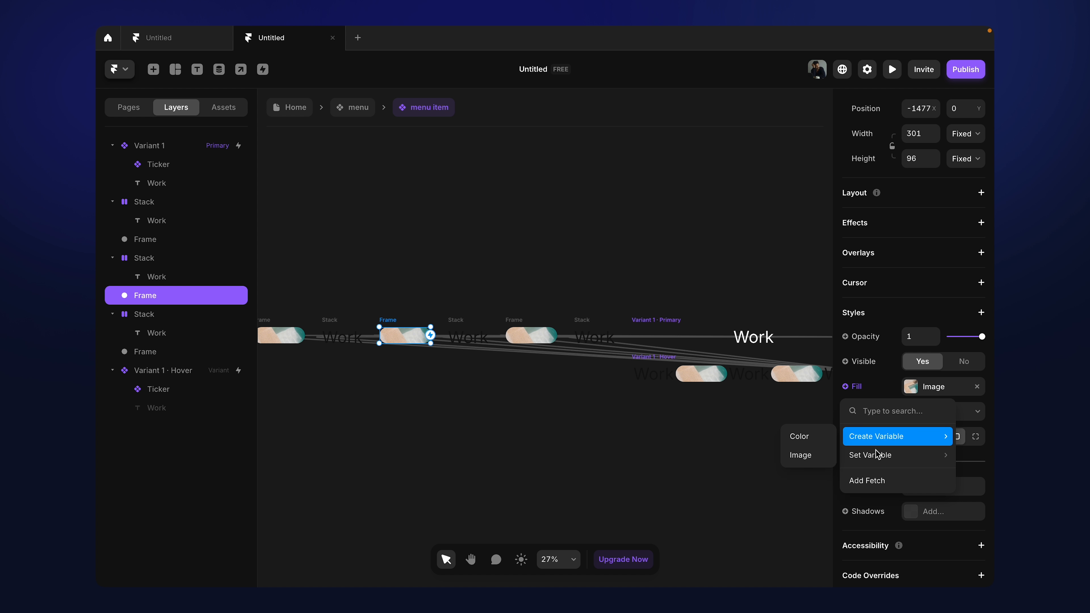
mouse_move(876, 454)
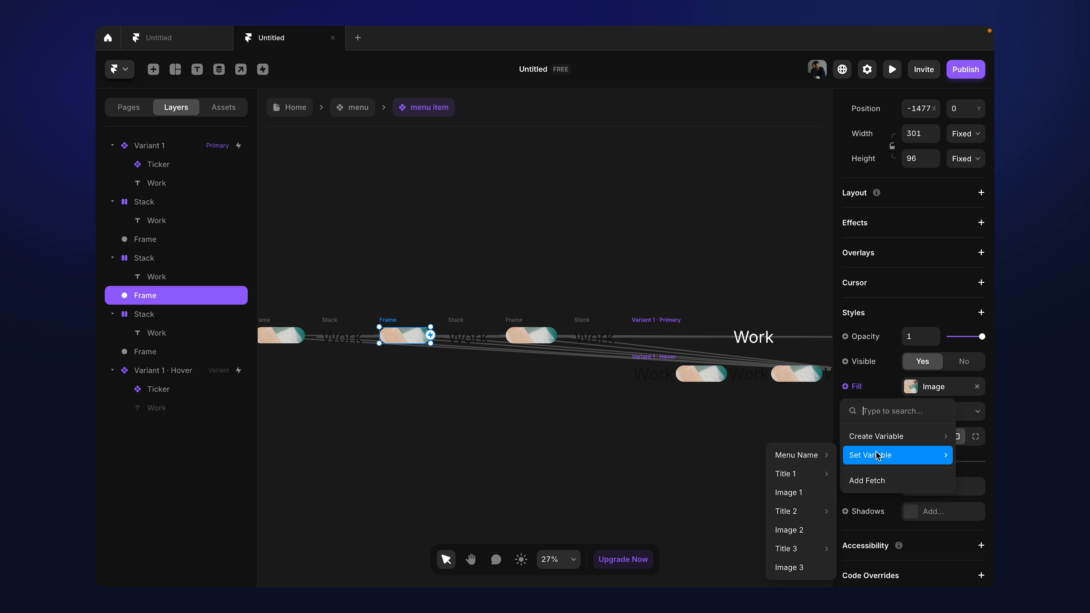
left_click(794, 530)
Step: Assign the Title 3 variable to the content of the Work text in the third ticker stack
left_click(343, 339)
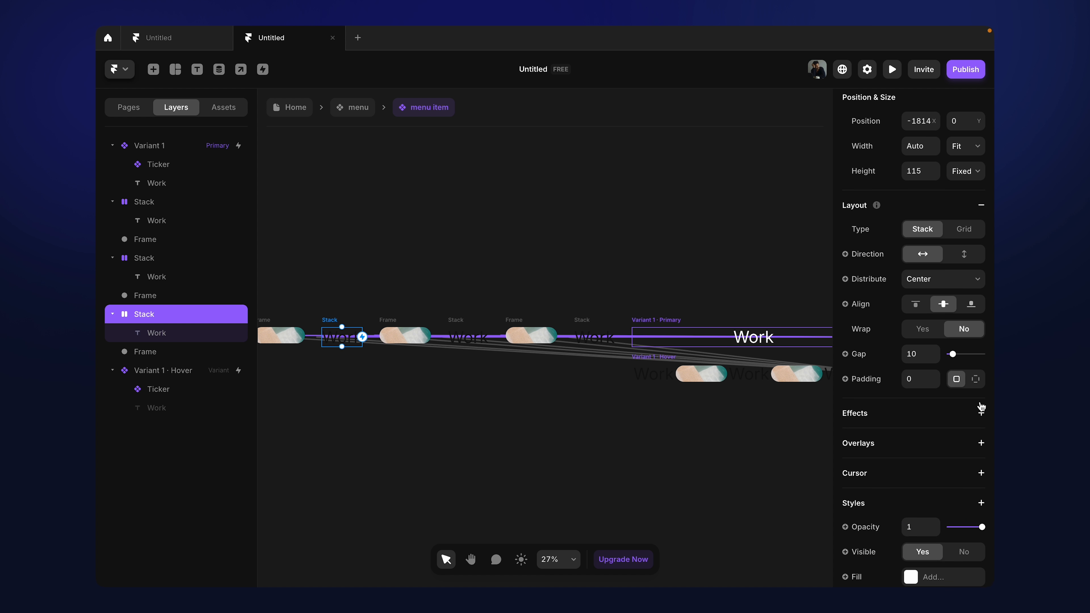
scroll(980, 407, "down", 10)
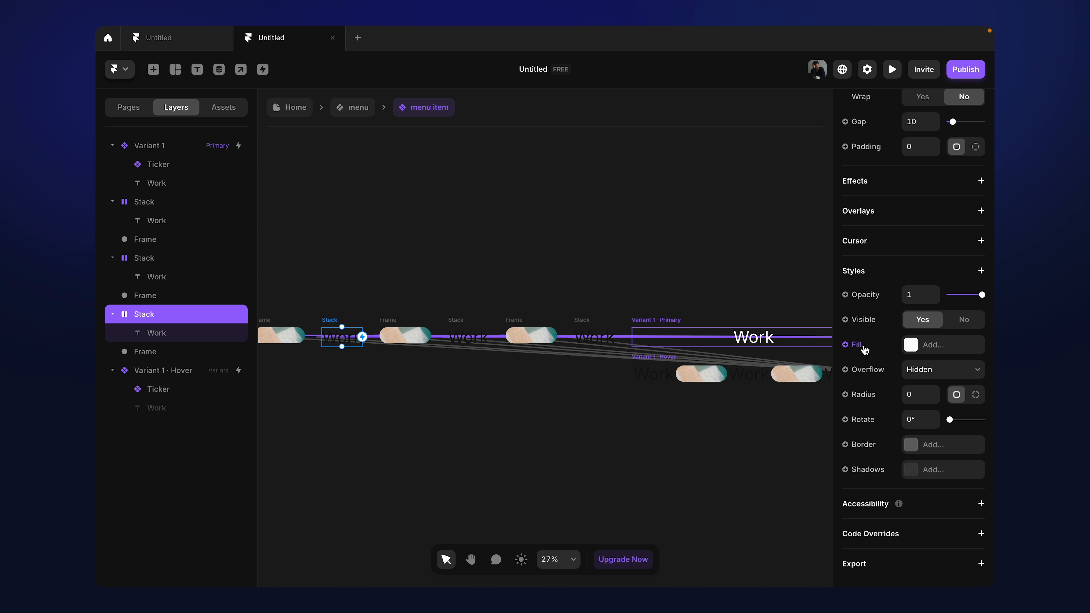
left_click(165, 333)
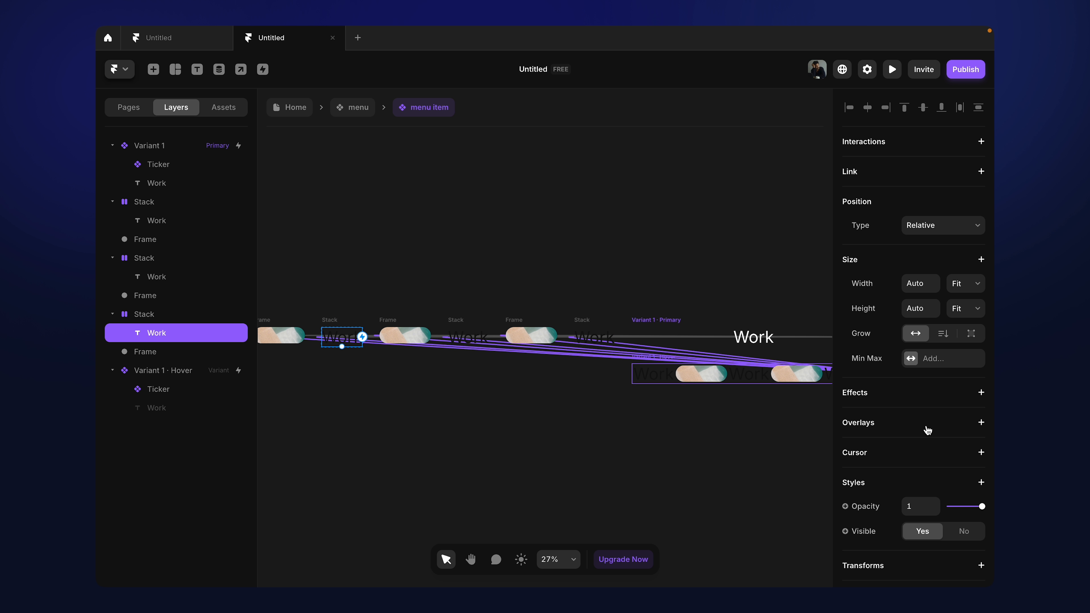
scroll(925, 426, "down", 8)
left_click(875, 468)
mouse_move(880, 531)
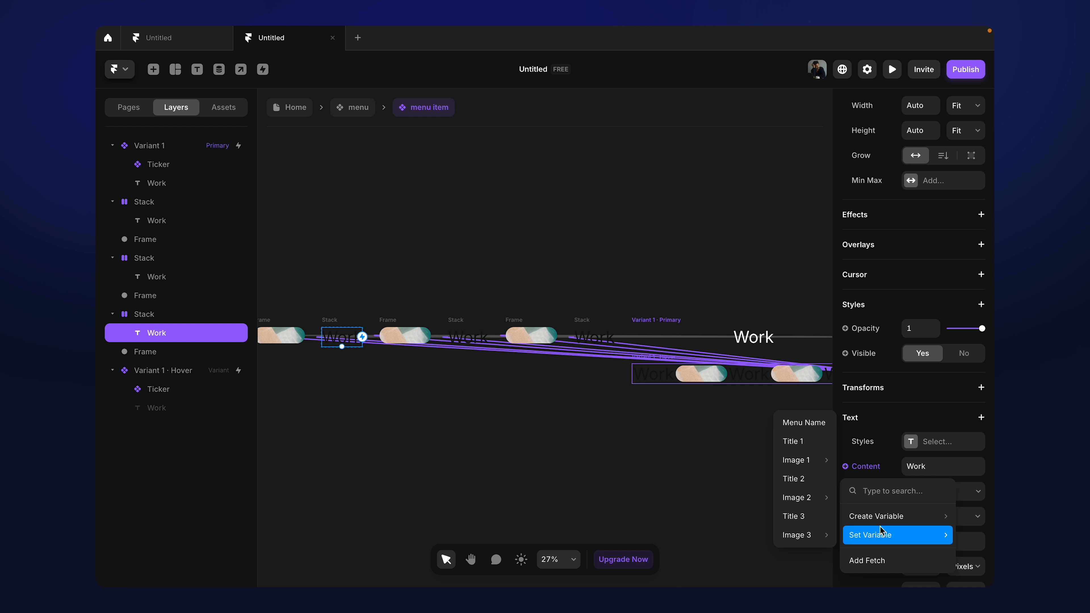
left_click(794, 516)
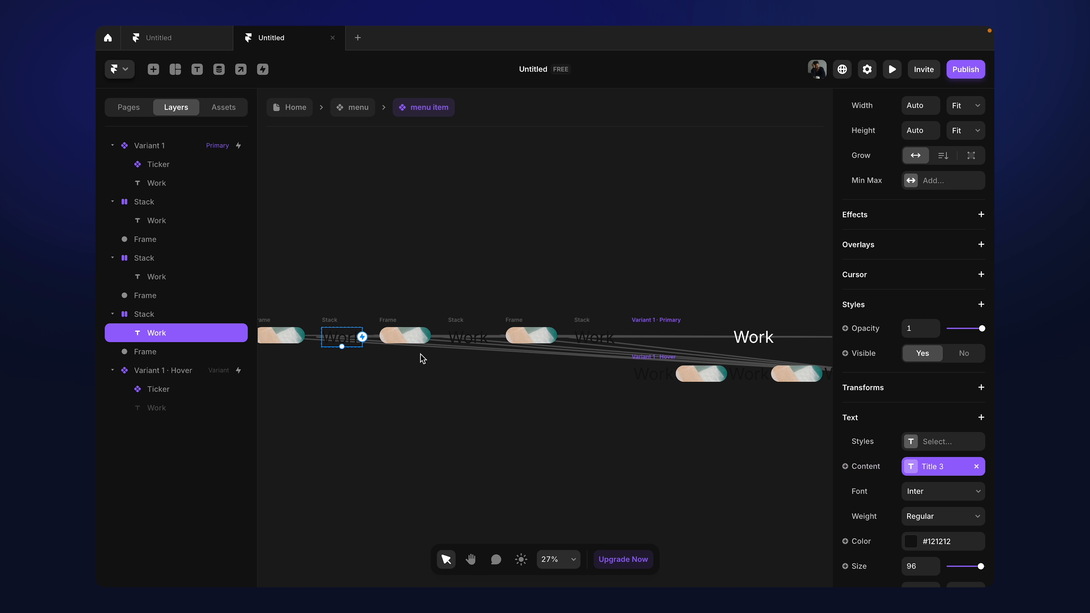
Step: Assign the Image 3 variable to the fill of the third ticker frame
left_click(394, 336)
scroll(961, 471, "down", 3)
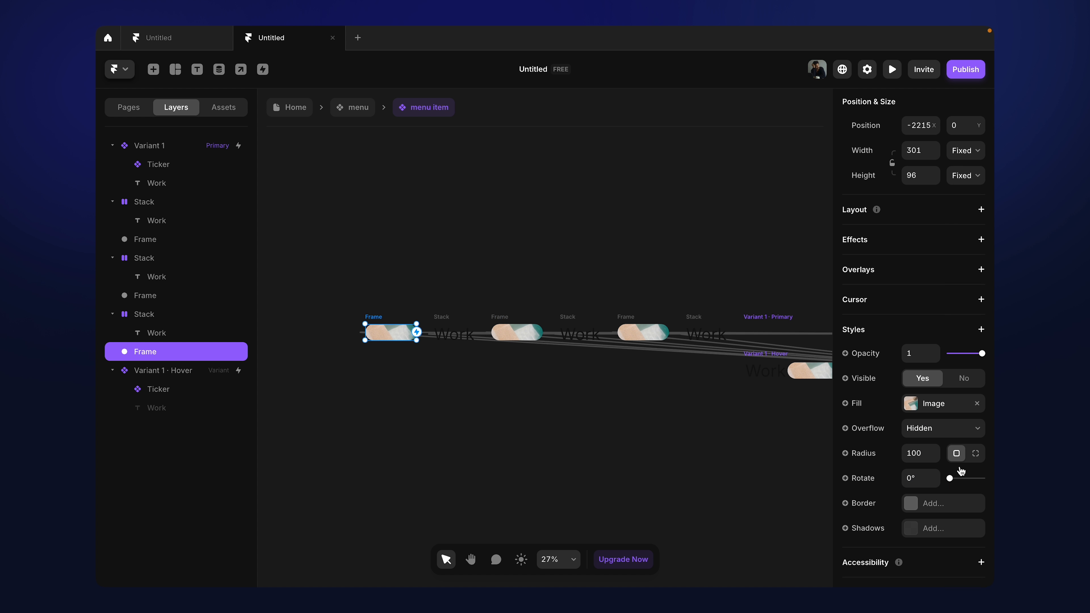
left_click(864, 374)
mouse_move(892, 451)
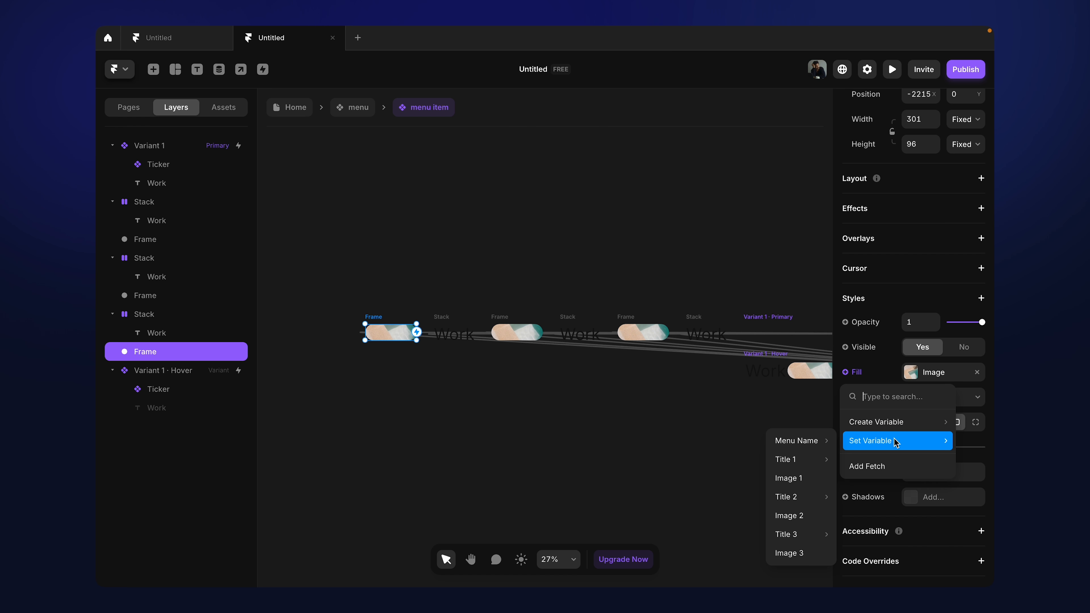
left_click(793, 553)
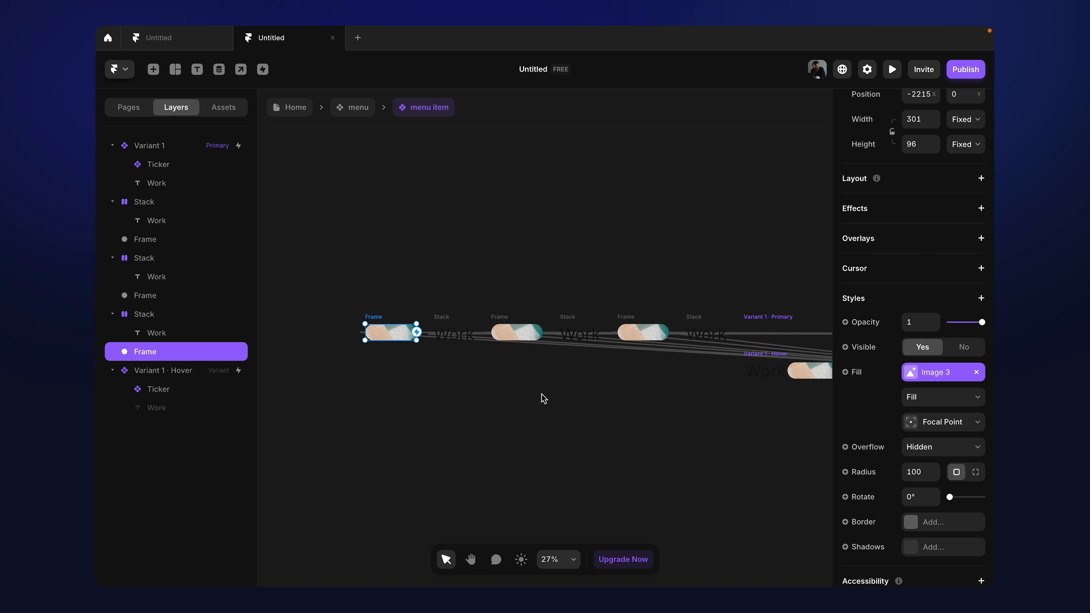
Step: Leave the menu item component and return through the menu component to the Home page
left_click(543, 399)
left_click(353, 113)
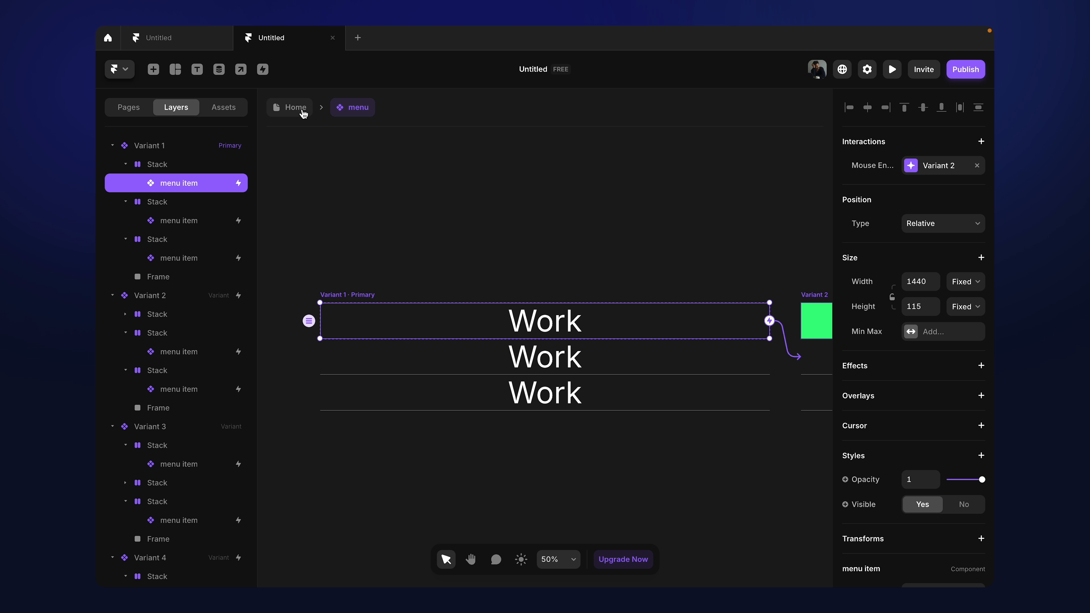
left_click(304, 113)
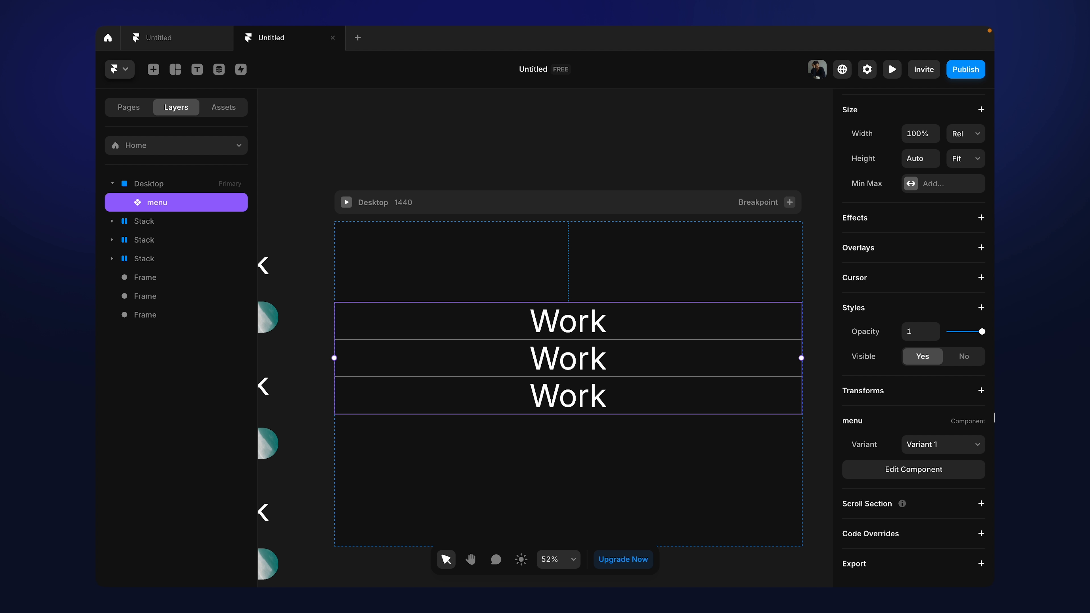
Step: In Variant 1 of the menu component, set the first menu item's titles to Web Design, UI/UX and Web Development
double_click(552, 338)
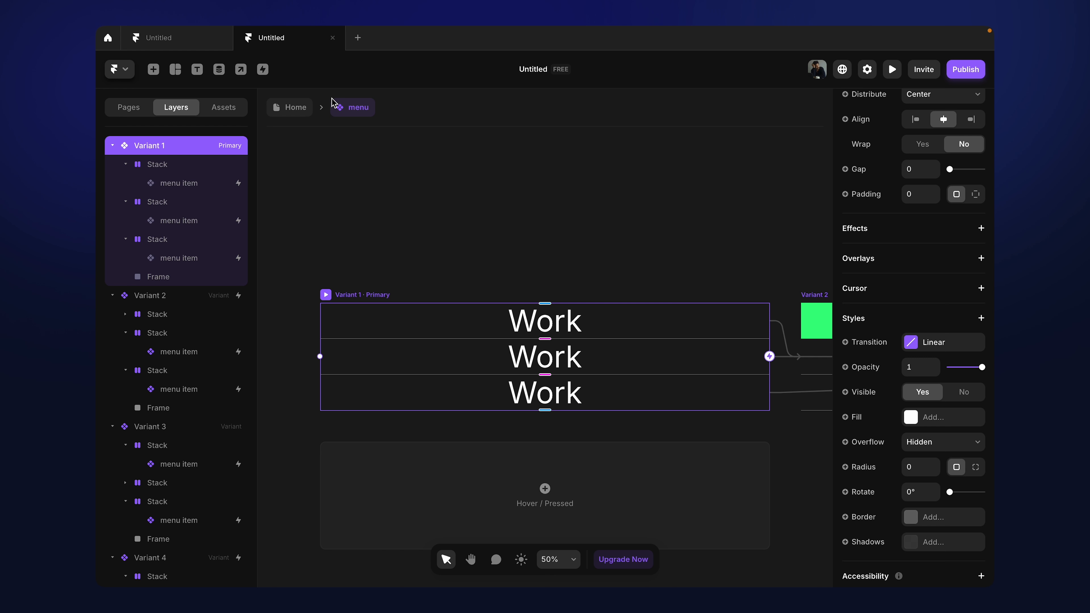
left_click(599, 326)
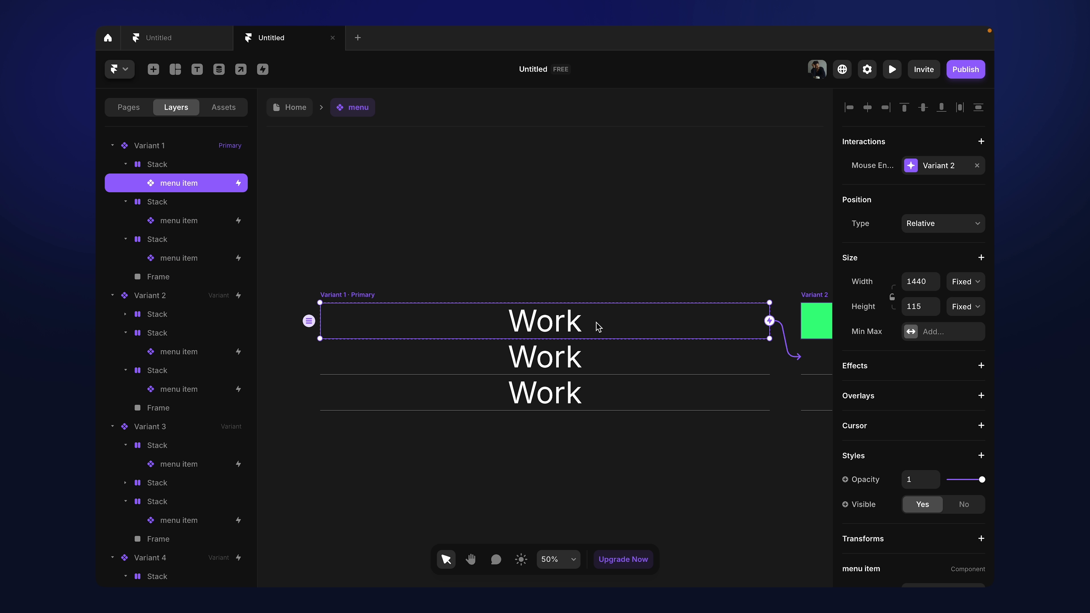
scroll(950, 206, "down", 5)
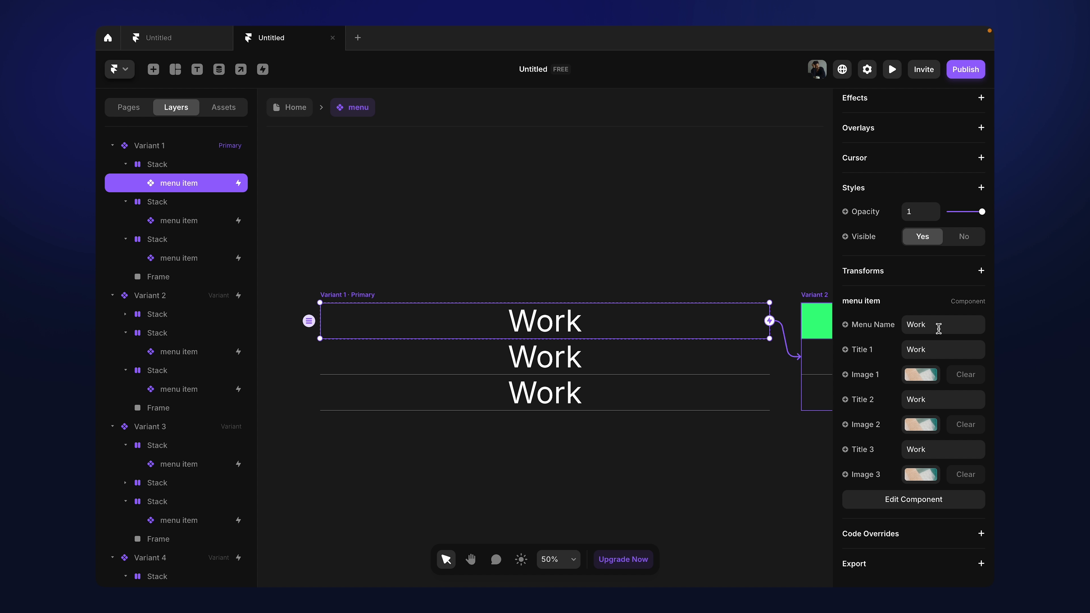
left_click(934, 347)
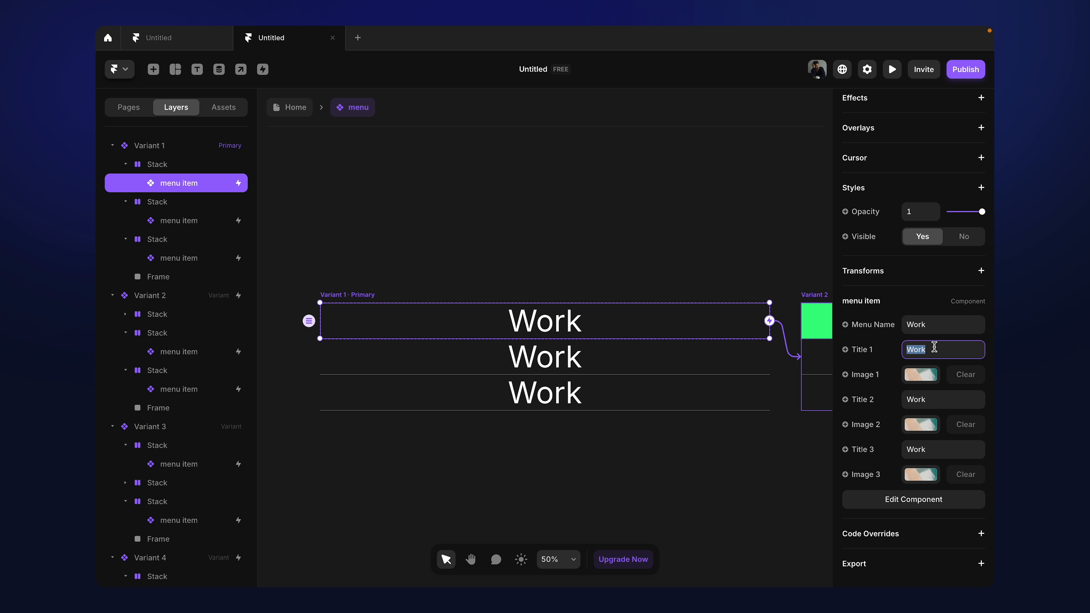
type("Web Design")
left_click(928, 404)
type("U")
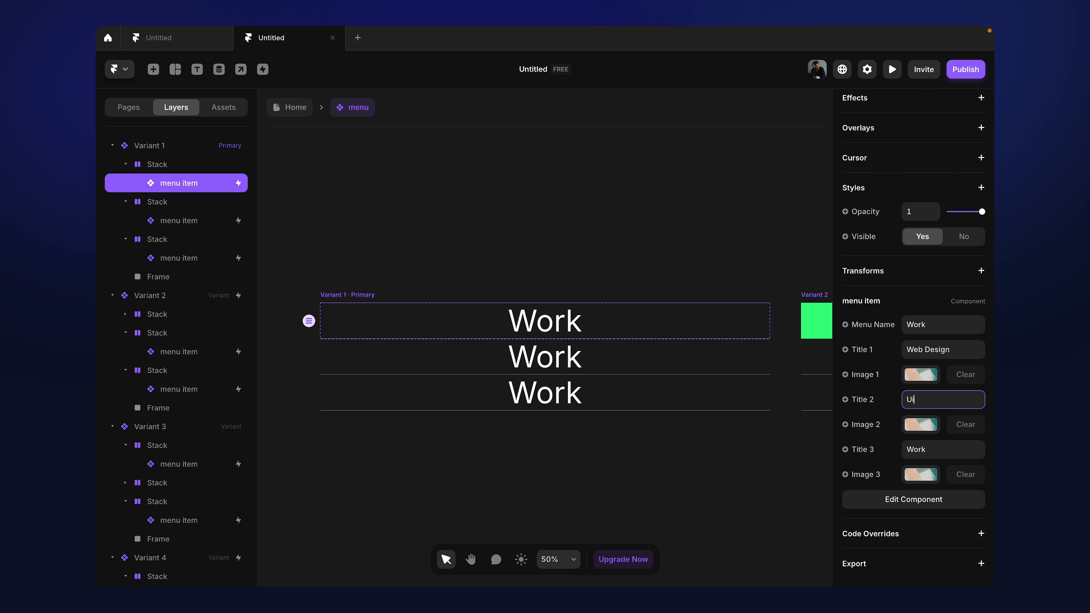
key("BackSpace")
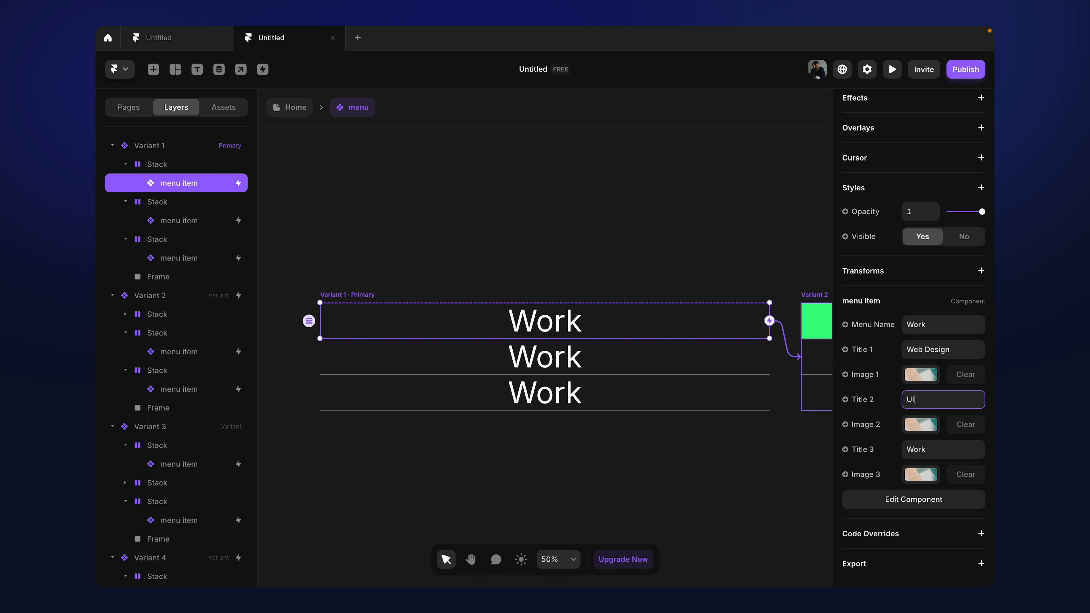
left_click(929, 448)
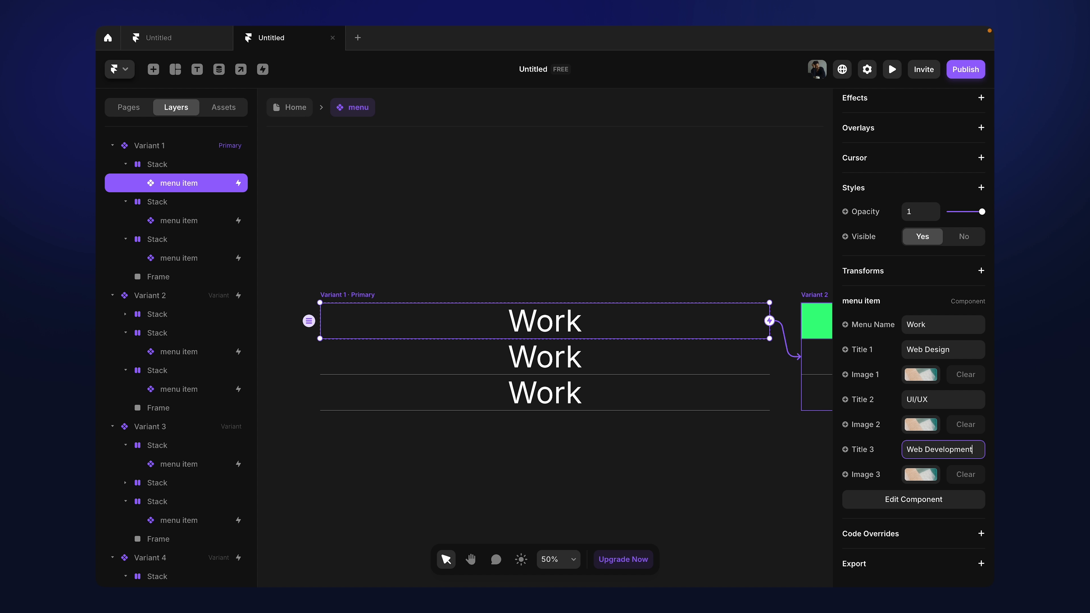
Step: Give the first menu item Unsplash photos: the wooden chair and table for Image 1, the building facade for Image 2
left_click(923, 376)
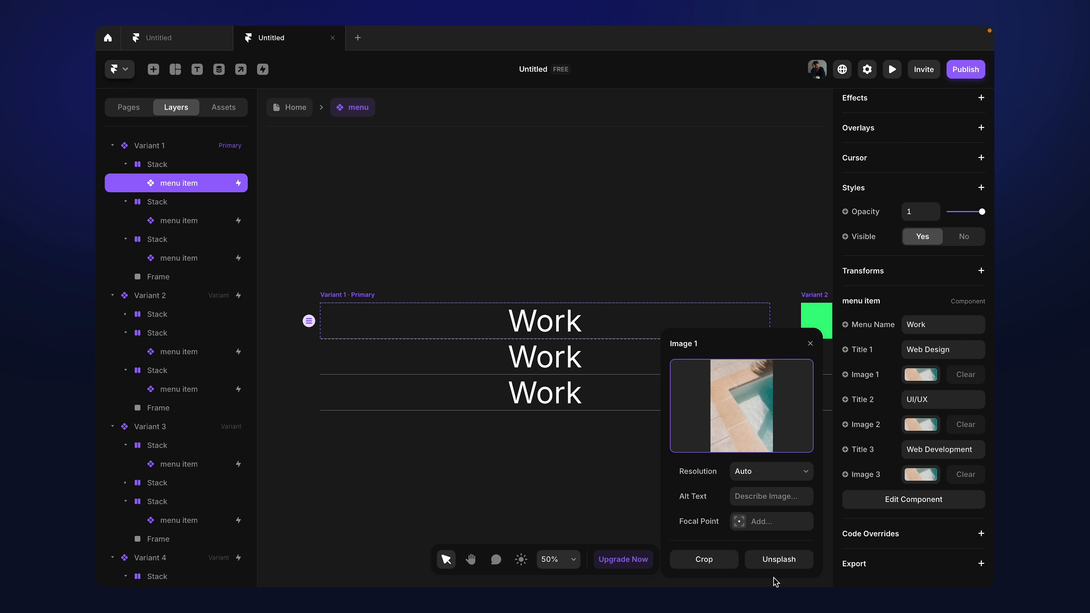
left_click(774, 563)
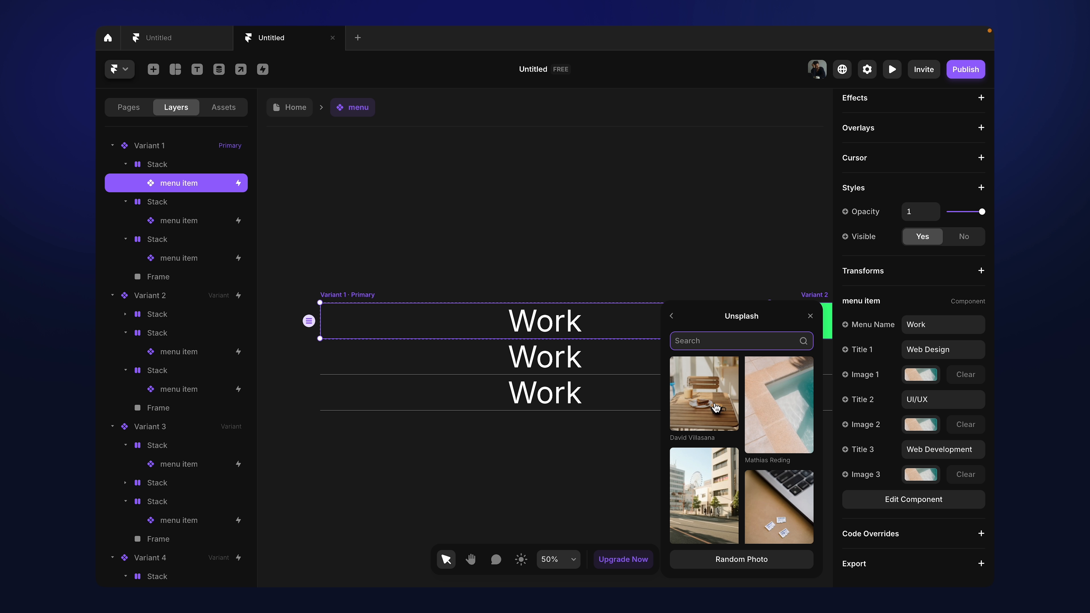
left_click(716, 408)
left_click(913, 433)
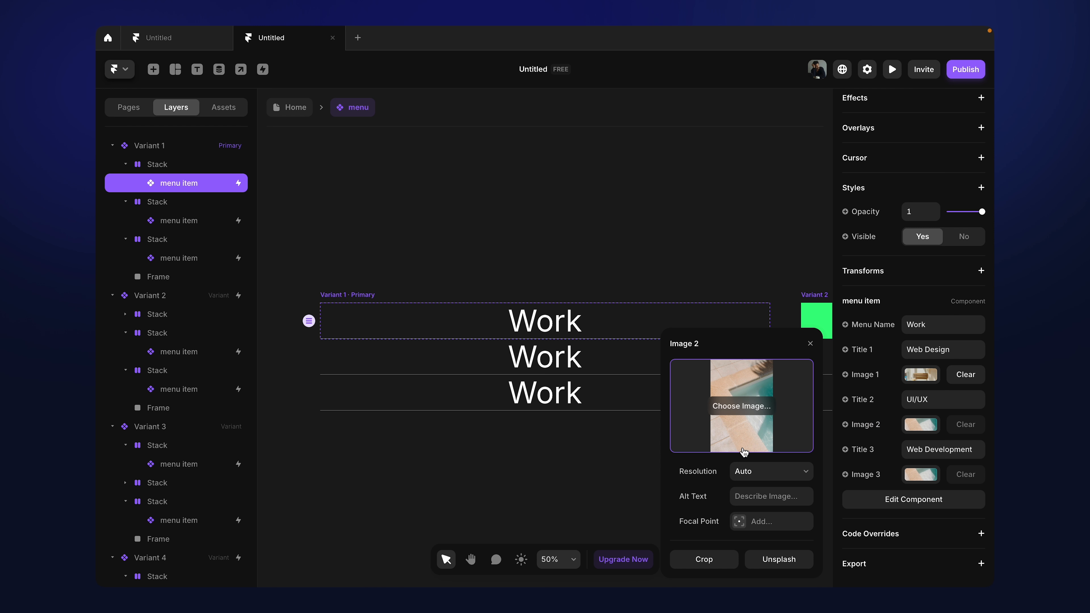
left_click(772, 560)
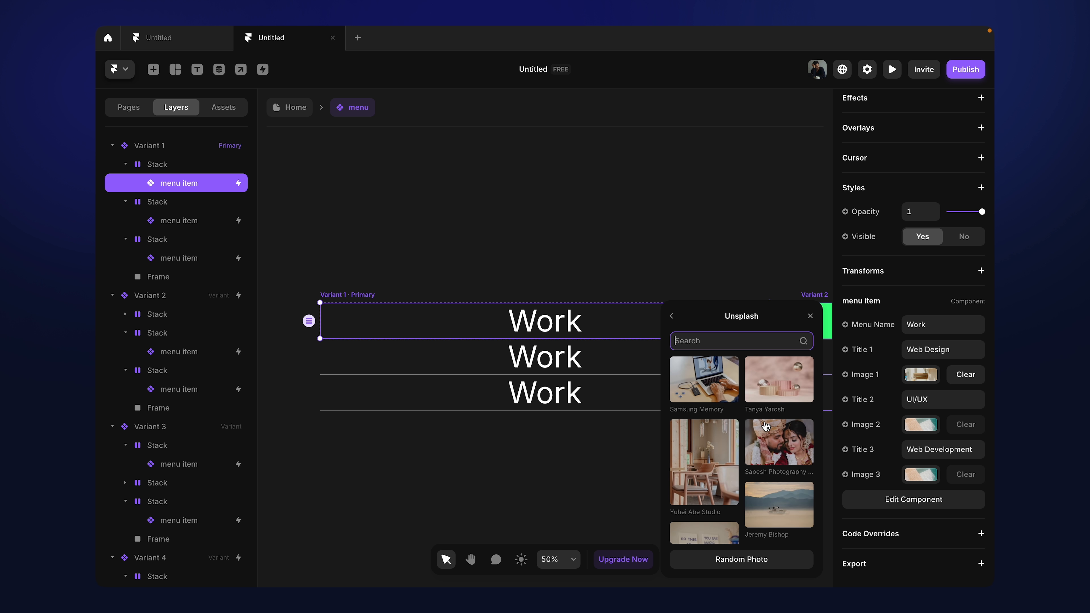
left_click(714, 453)
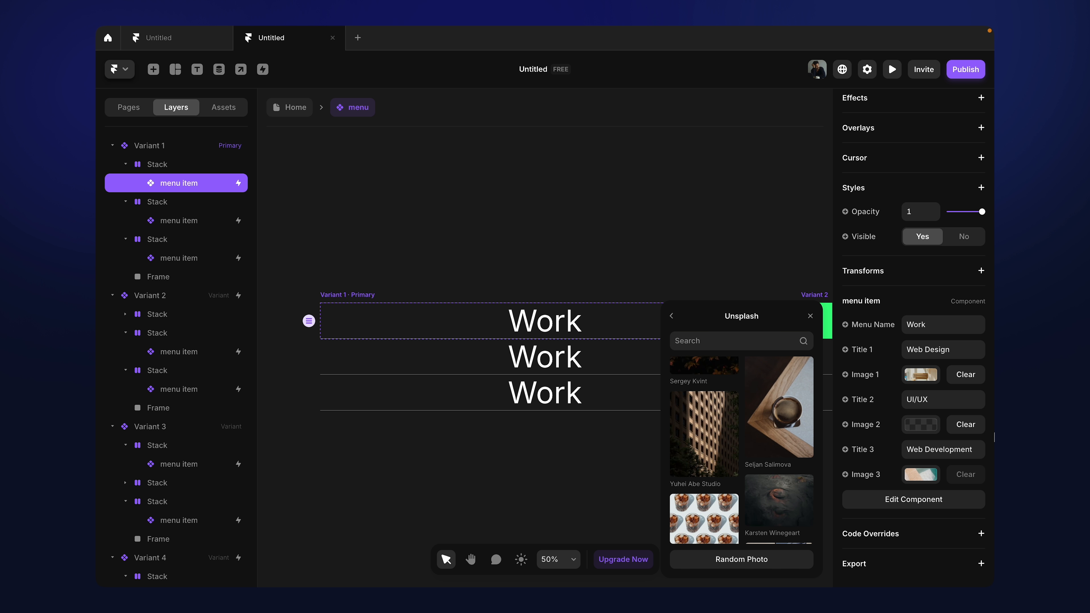
Step: Set the first menu item's Image 3 to the Unsplash photo of a sunlit café table
left_click(919, 480)
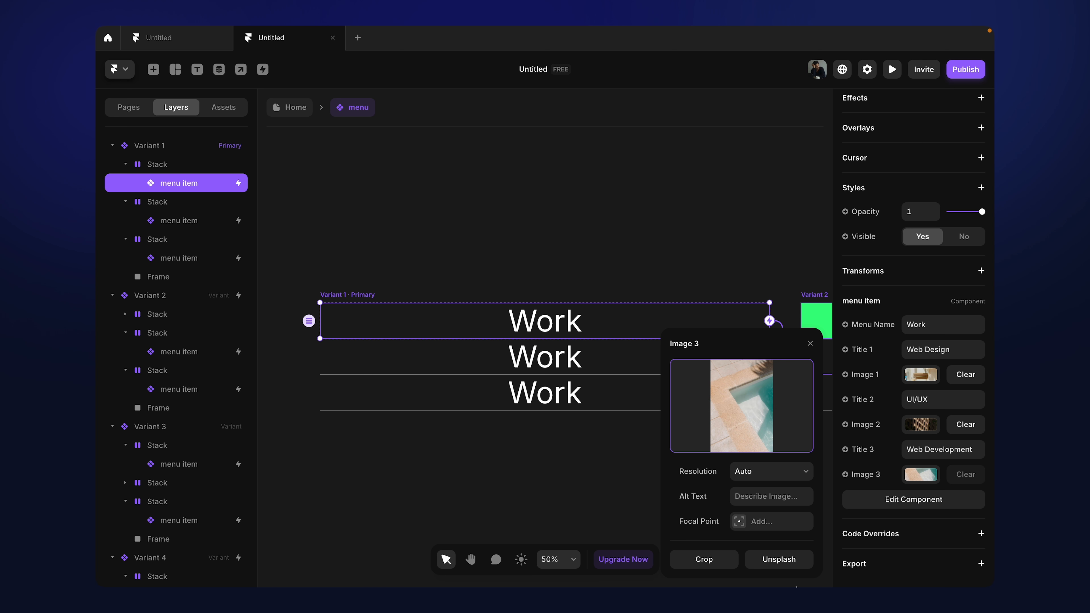
left_click(792, 563)
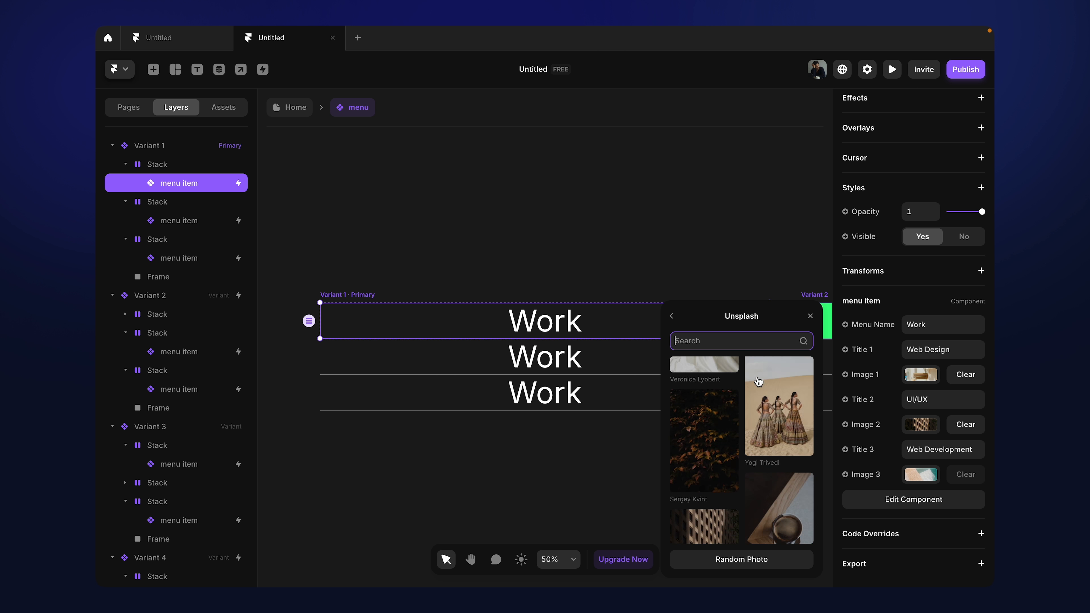
scroll(730, 451, "down", 10)
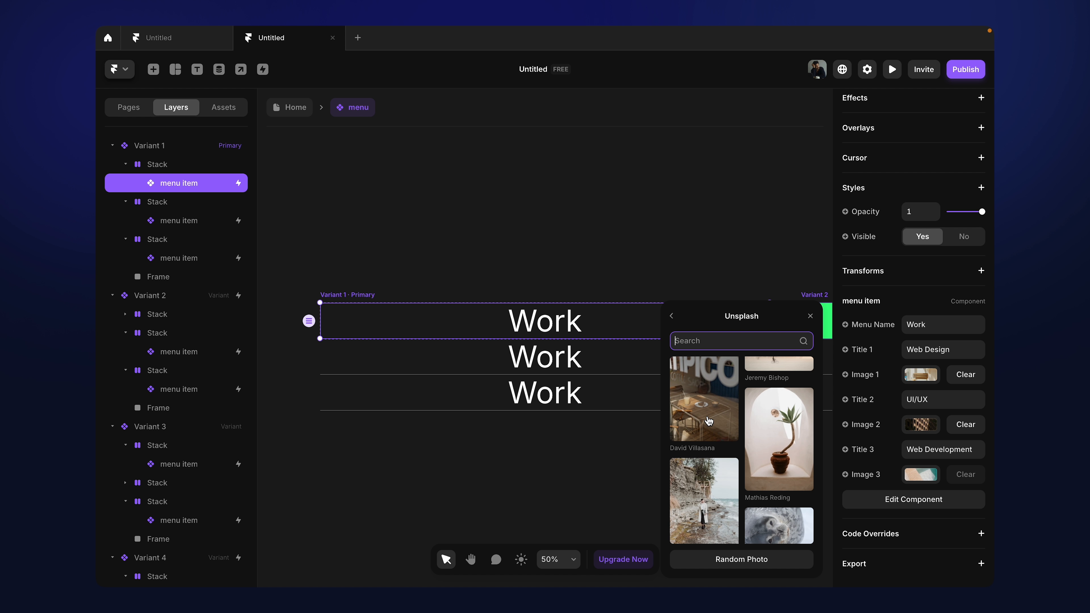
left_click(702, 413)
left_click(434, 476)
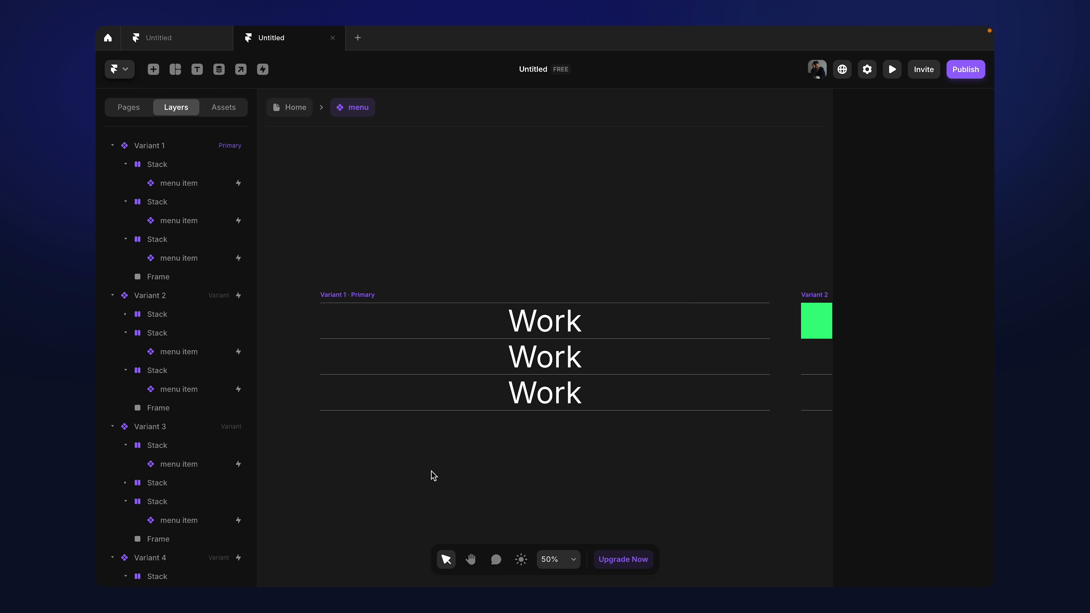
Step: Preview Variant 1 of the menu and check the first item's ticker titles and images on hover
left_click(353, 304)
left_click(327, 294)
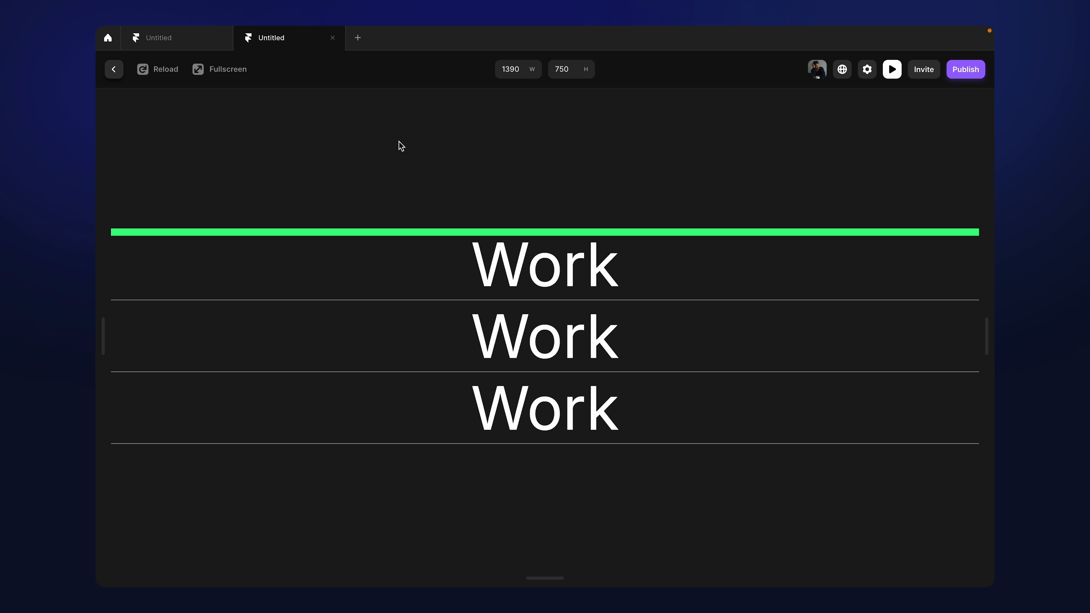
mouse_move(427, 266)
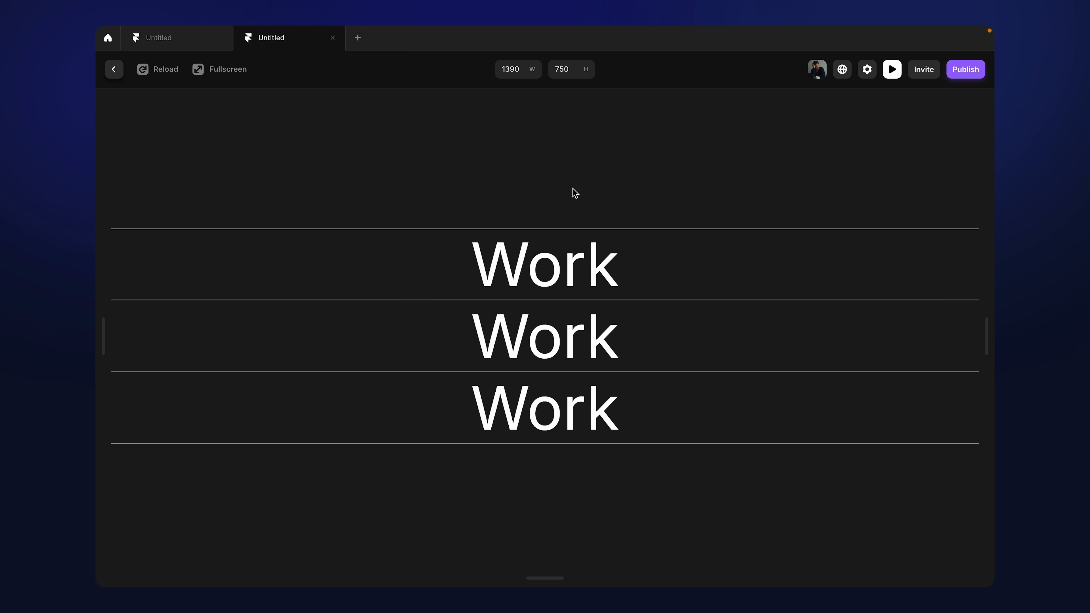
mouse_move(550, 295)
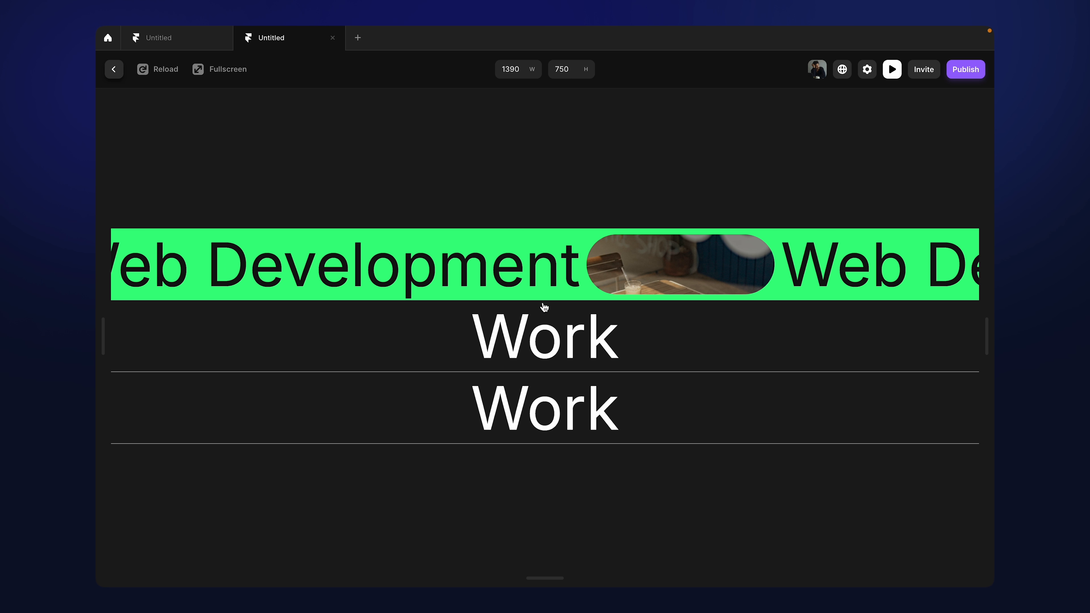
mouse_move(545, 271)
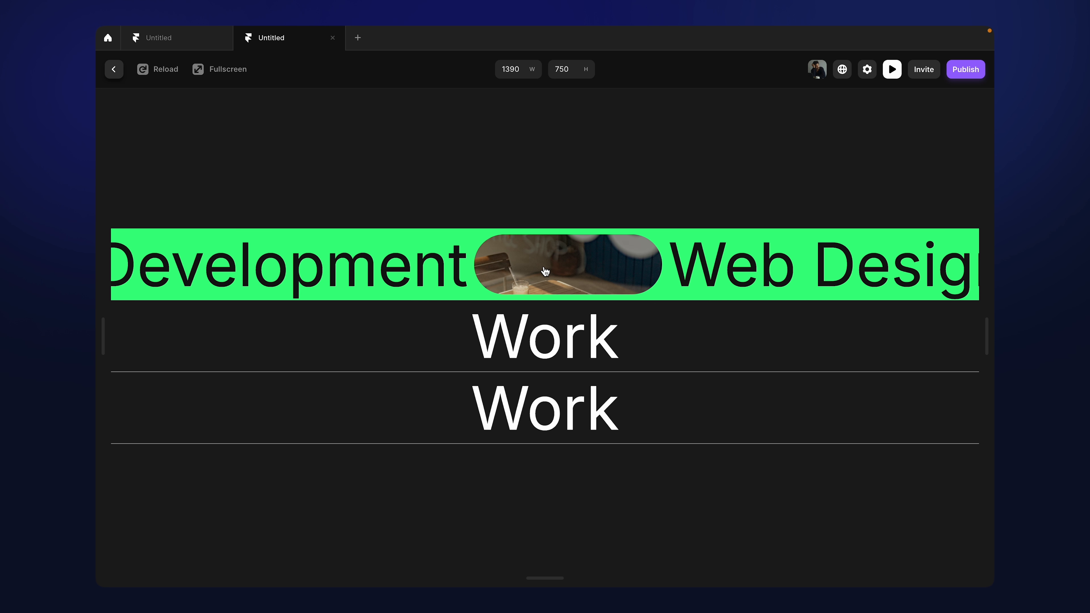
Step: Switch to the reference project's preview and examine the hover tickers of its Work, Agency and Culture items
left_click(183, 43)
left_click(333, 163)
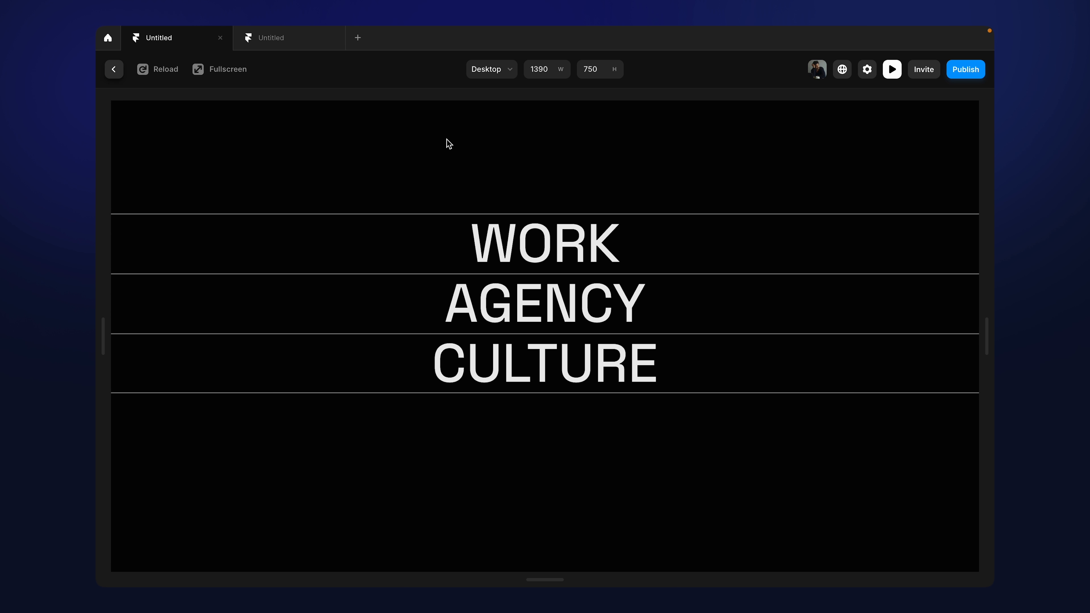
mouse_move(501, 248)
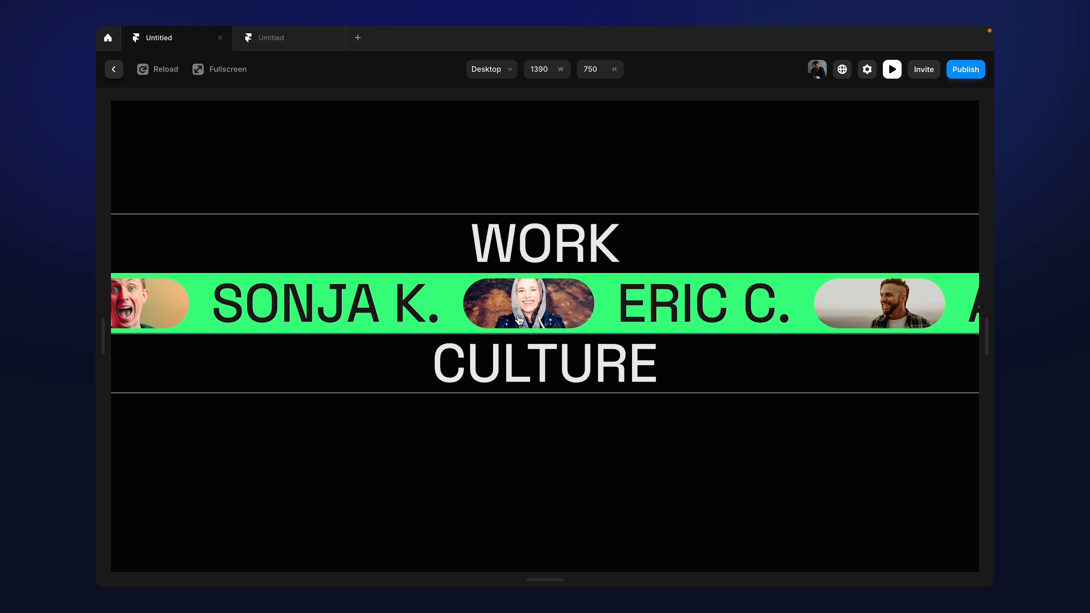
mouse_move(524, 362)
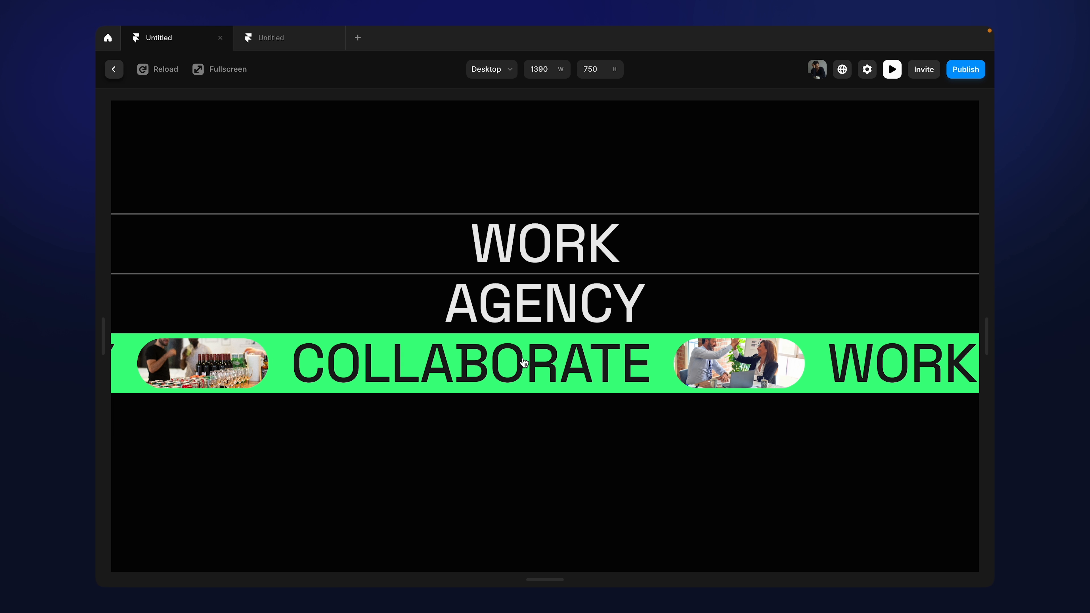
mouse_move(545, 250)
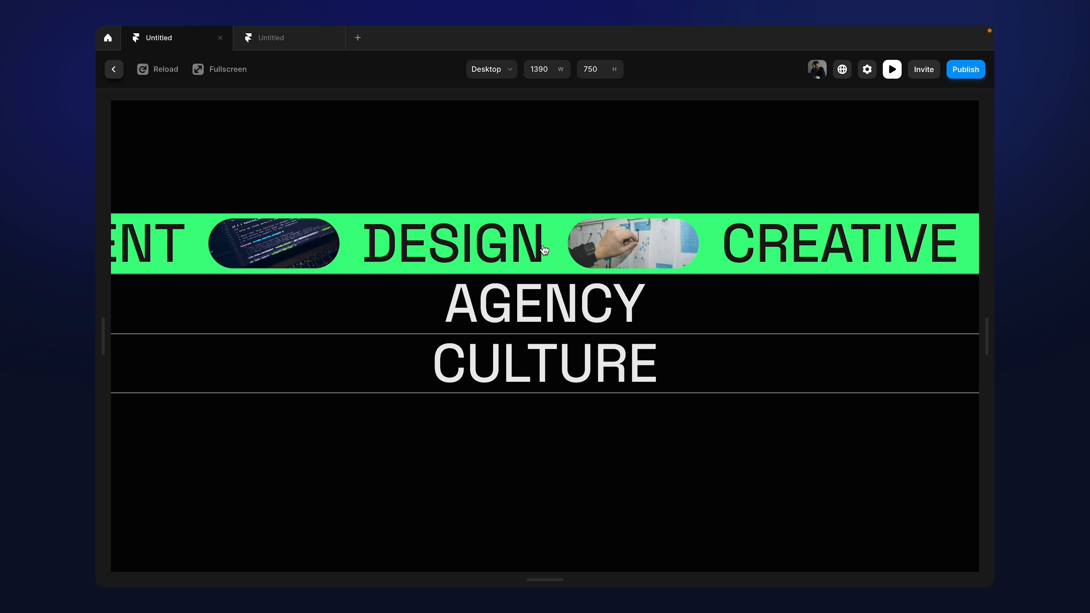
Step: Return to the menu project's preview and close the reference project
left_click(302, 47)
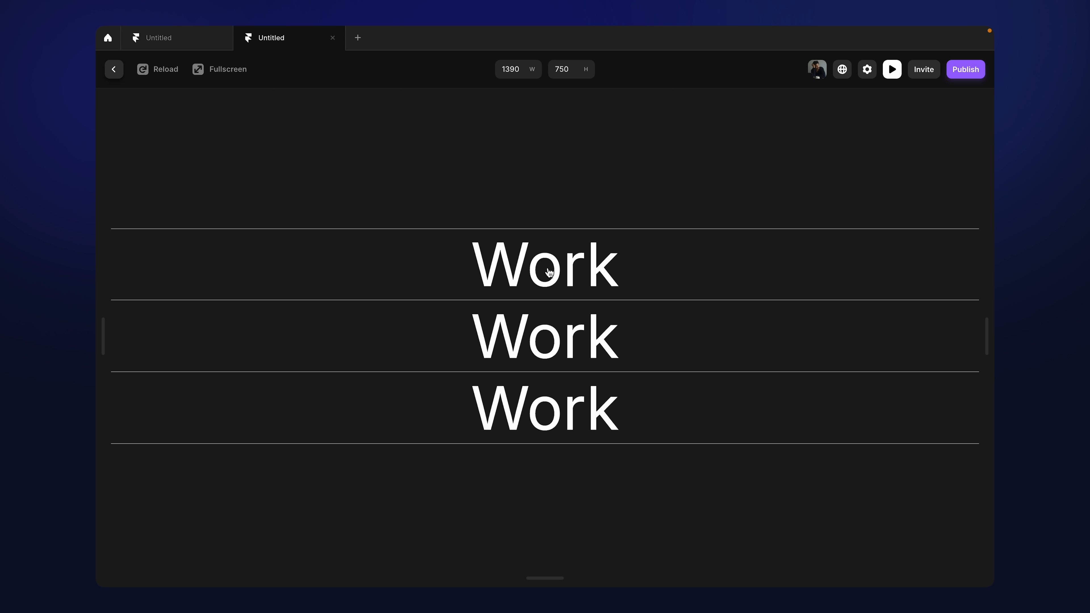
mouse_move(555, 352)
key("super+w")
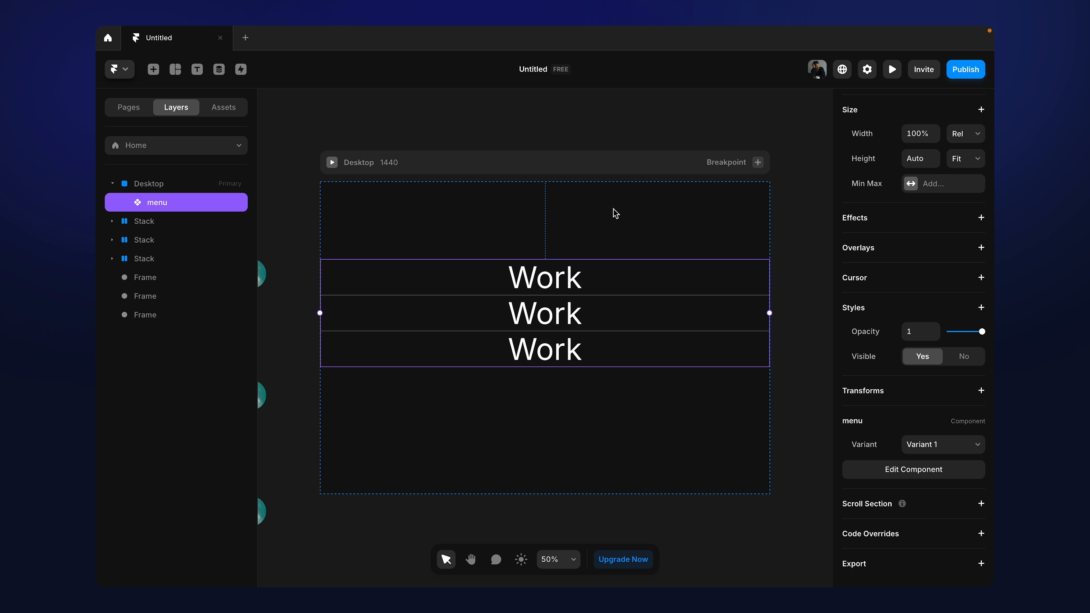
Step: In Variant 1 of the menu component, set the second item's Menu Name to Agency and the third item's to Culture
double_click(591, 344)
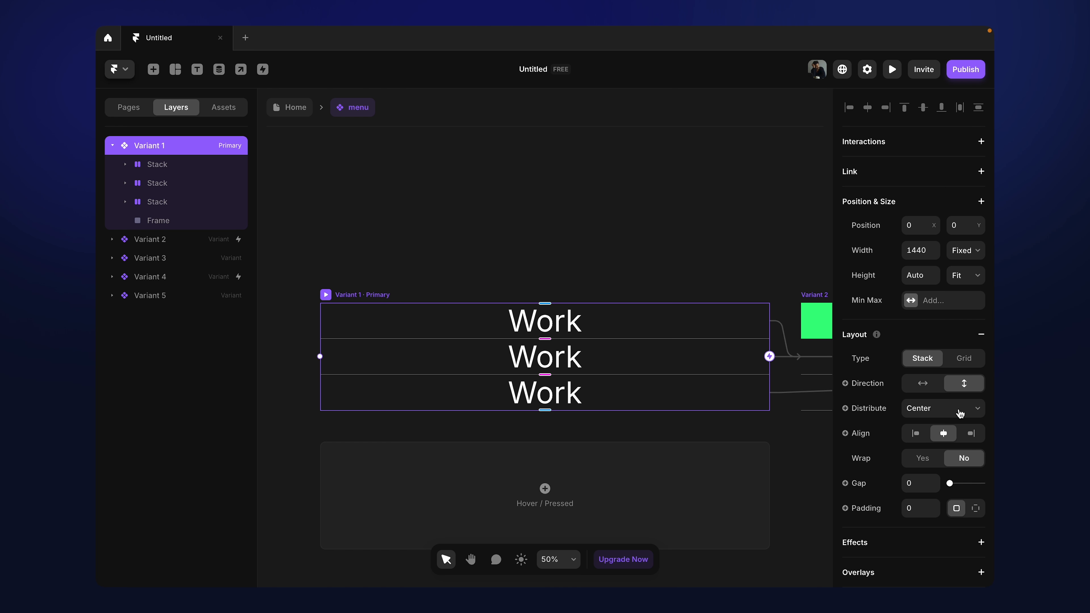
scroll(960, 413, "down", 5)
left_click(628, 359)
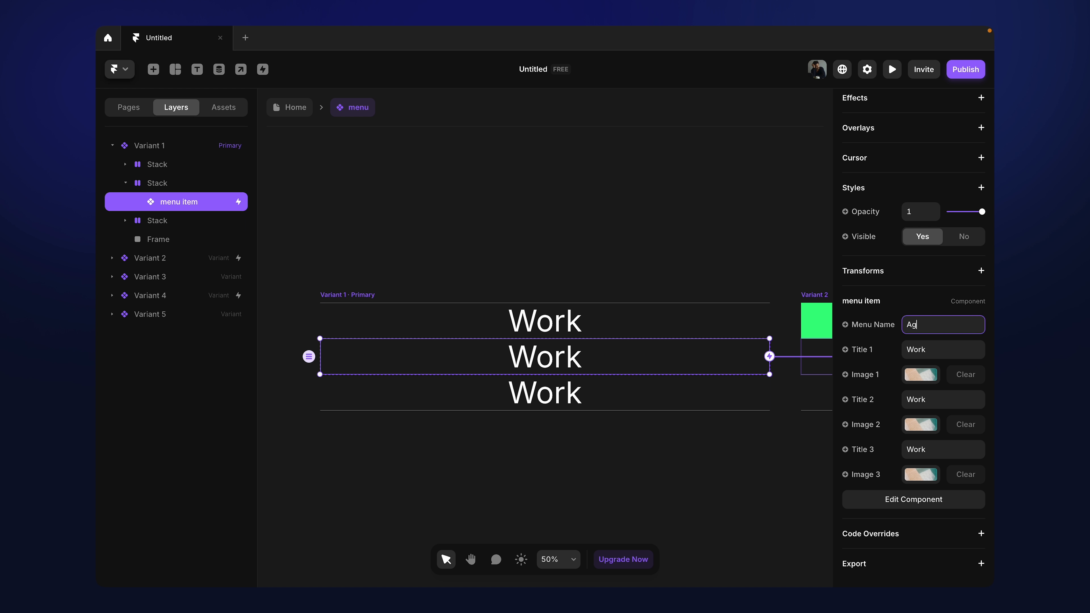
left_click(650, 406)
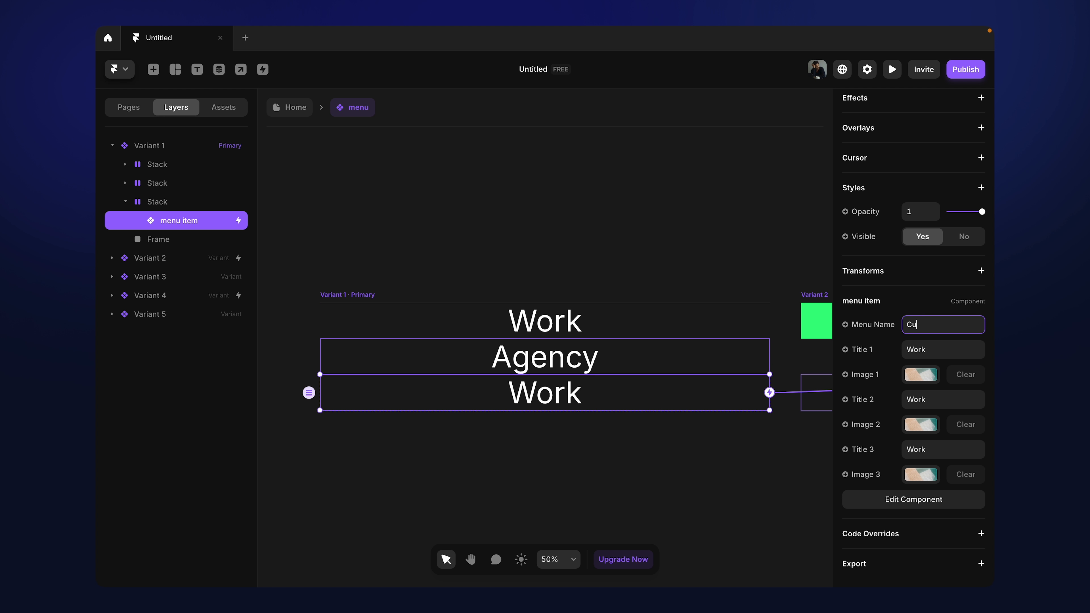
left_click(712, 251)
Step: Preview the Home page's Desktop breakpoint and publish the updated site
left_click(302, 116)
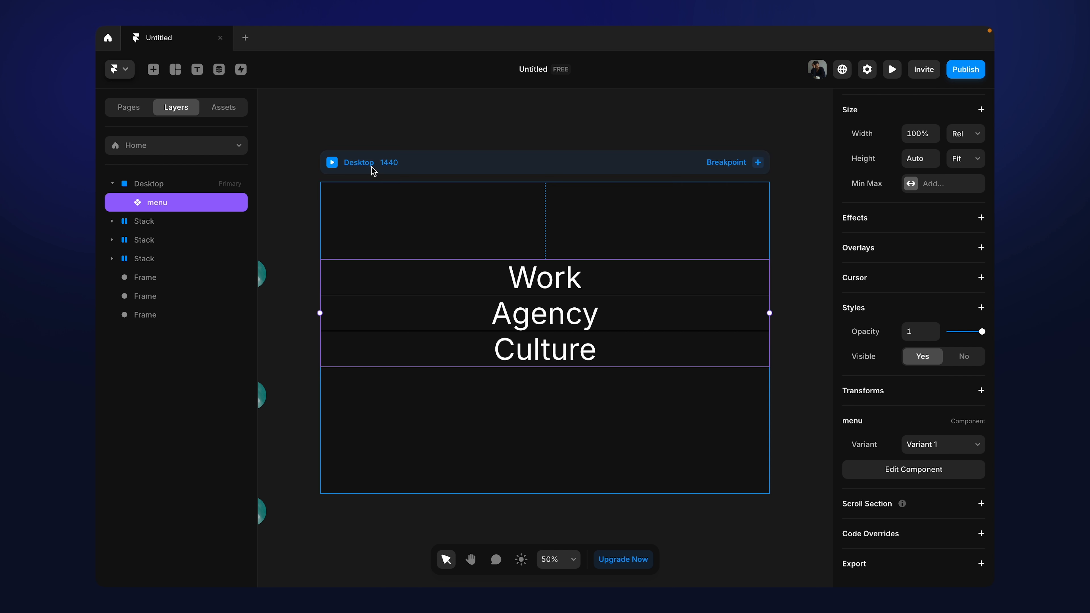
left_click(336, 170)
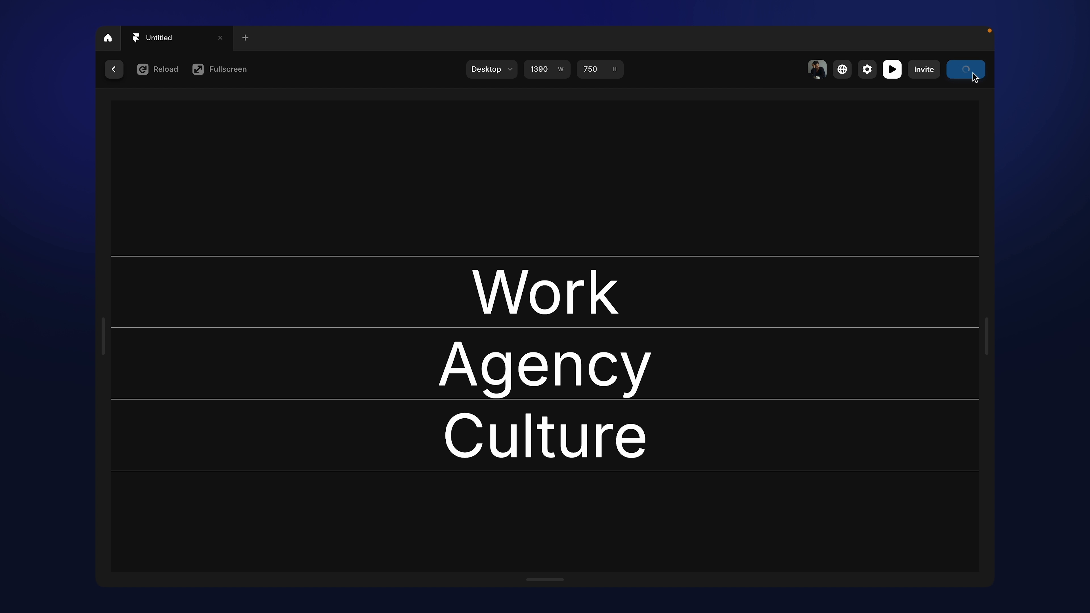
left_click(973, 73)
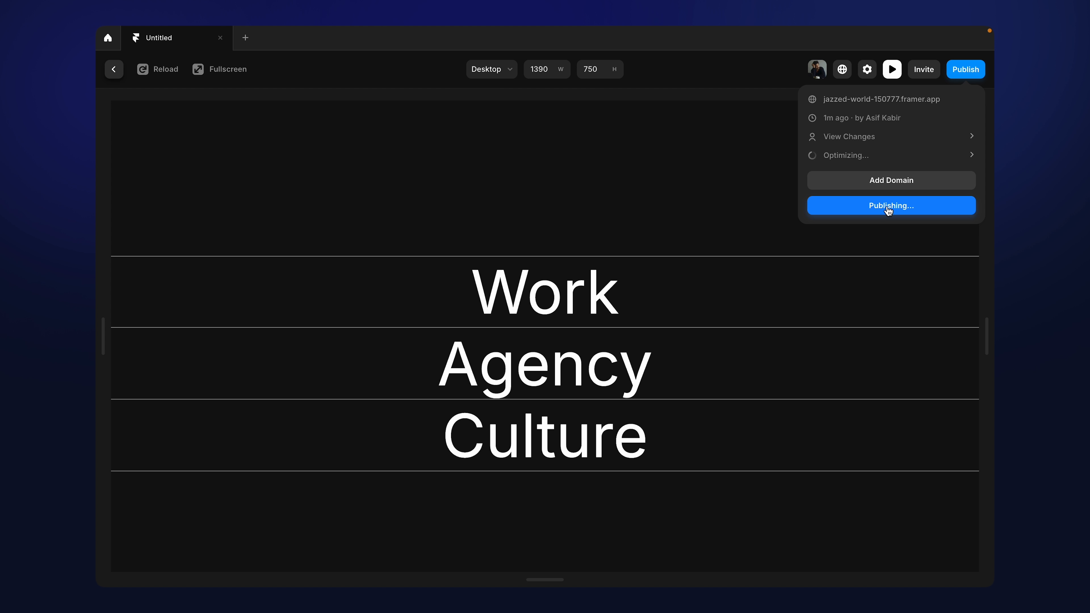
Step: Open the published site in Chrome to check the menu, and return to the project in Framer
left_click(868, 102)
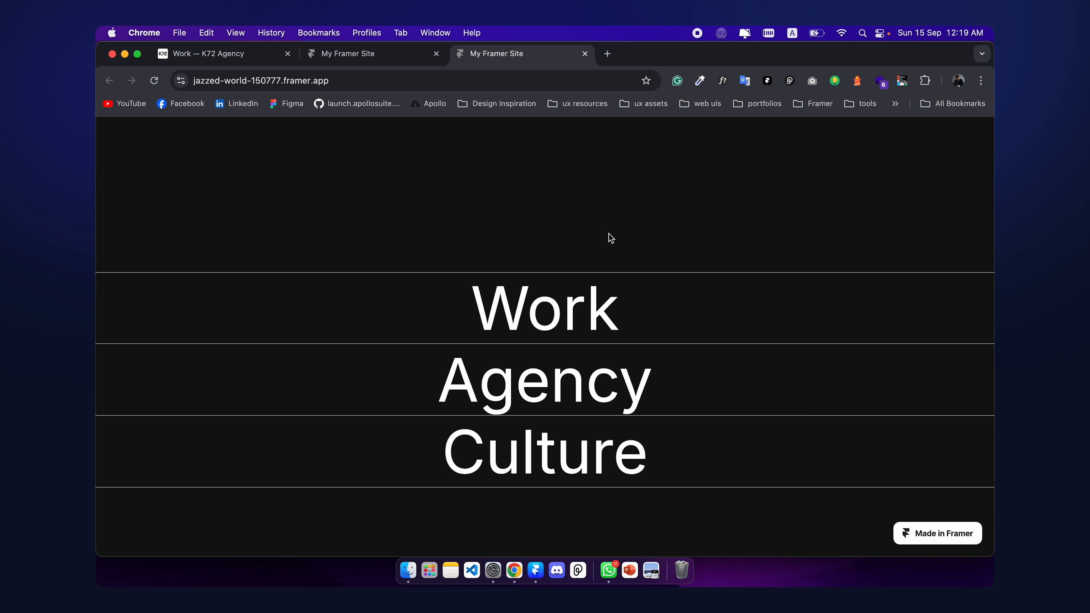
left_click(536, 571)
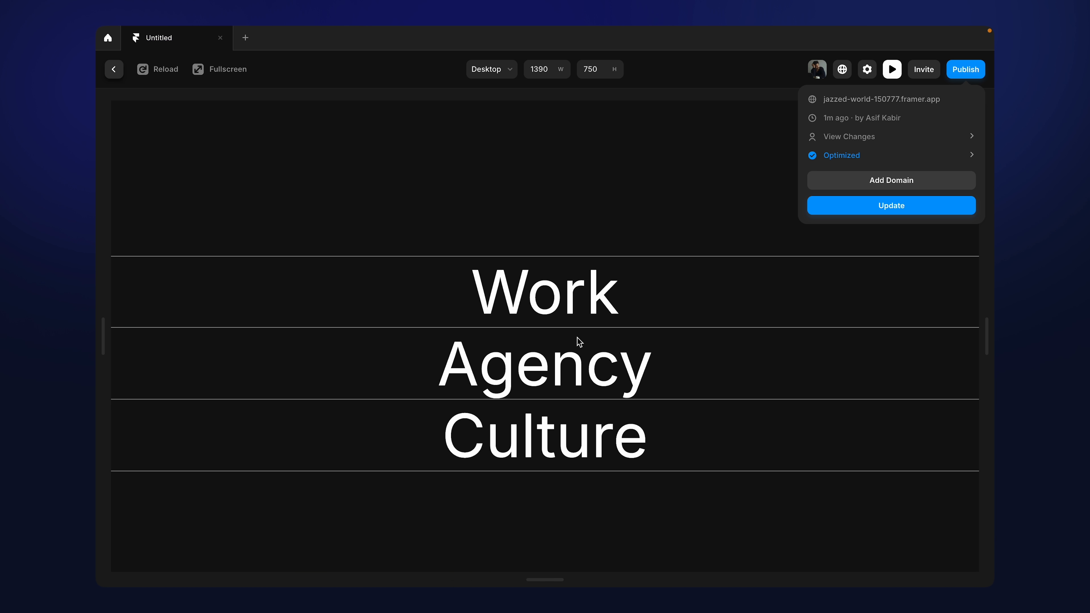
left_click(119, 69)
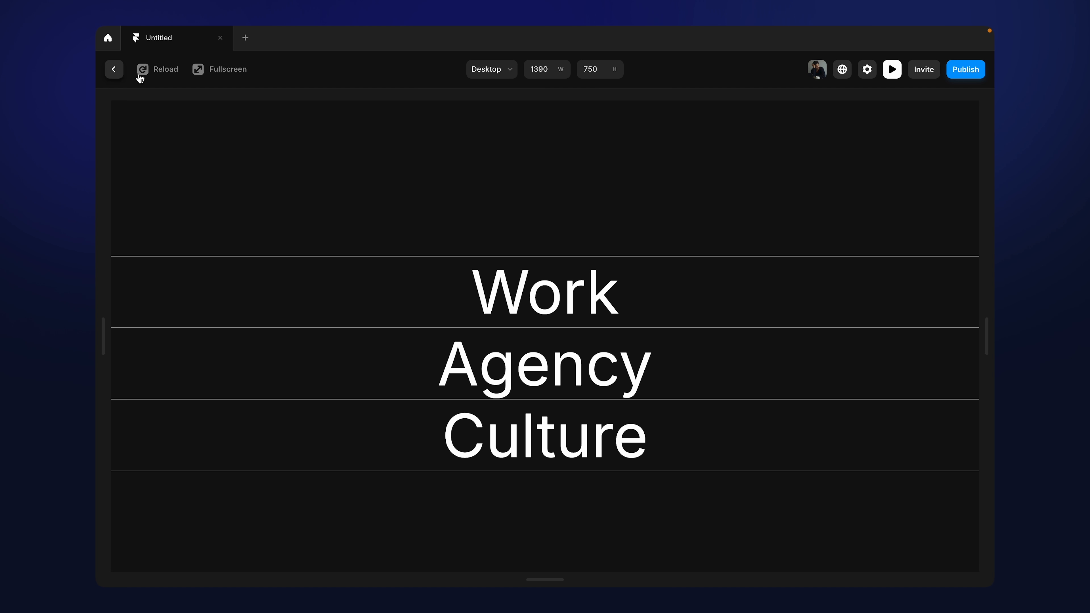
Step: Leave the preview, open the menu item component from the menu's Work item, and open Variant 1's transition settings
left_click(115, 71)
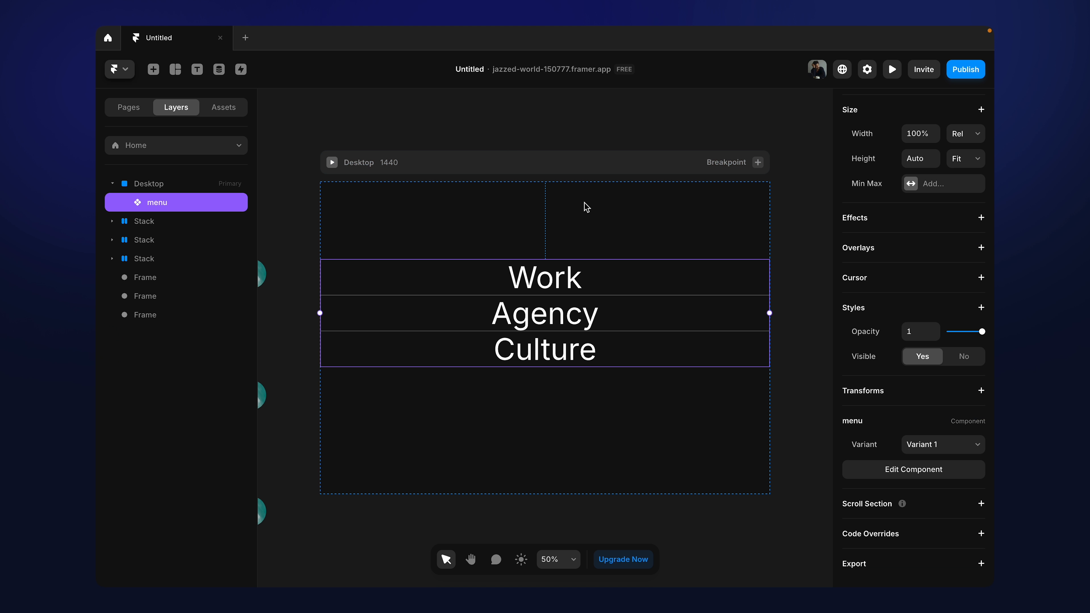
double_click(539, 286)
left_click(540, 336)
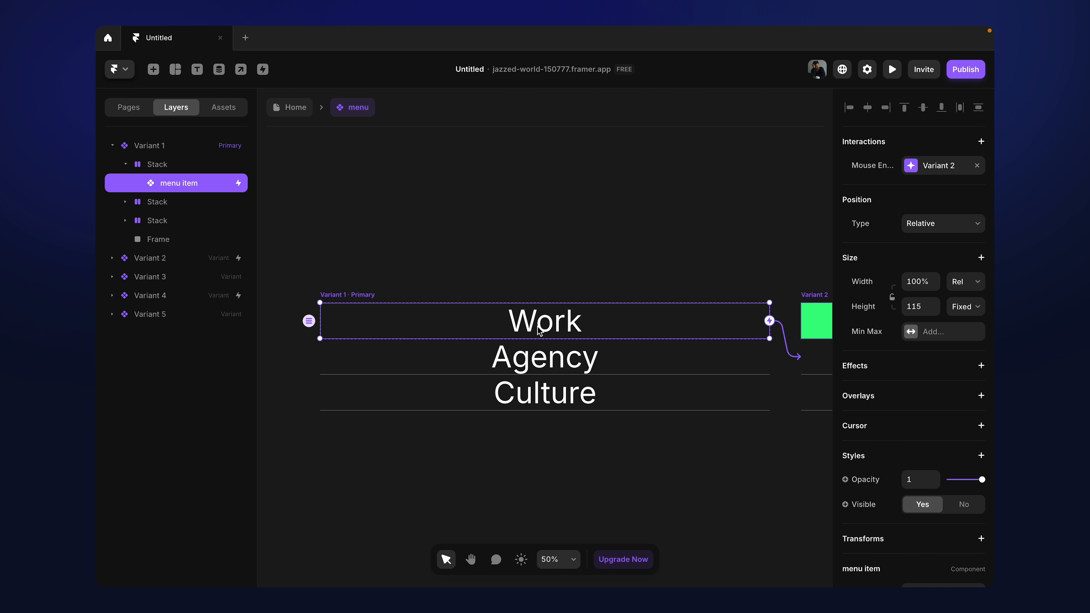
double_click(540, 330)
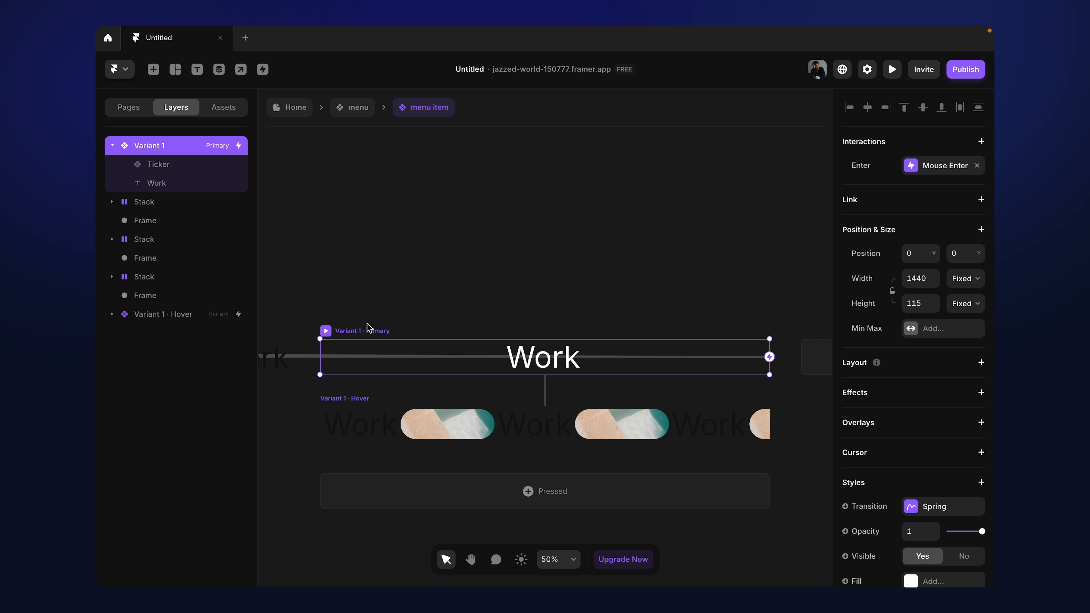
scroll(906, 308, "down", 5)
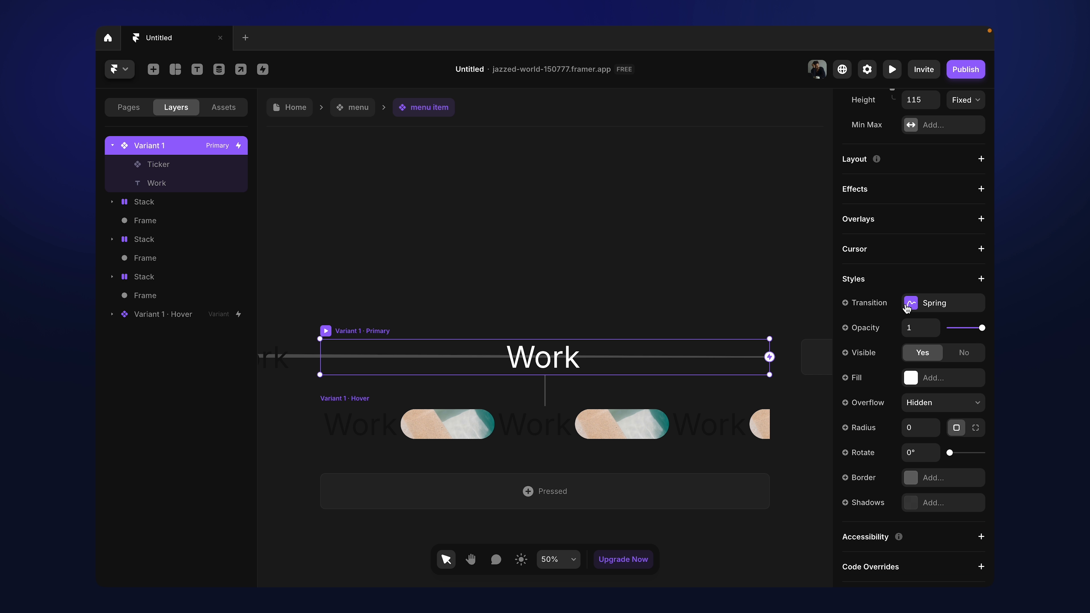
left_click(906, 303)
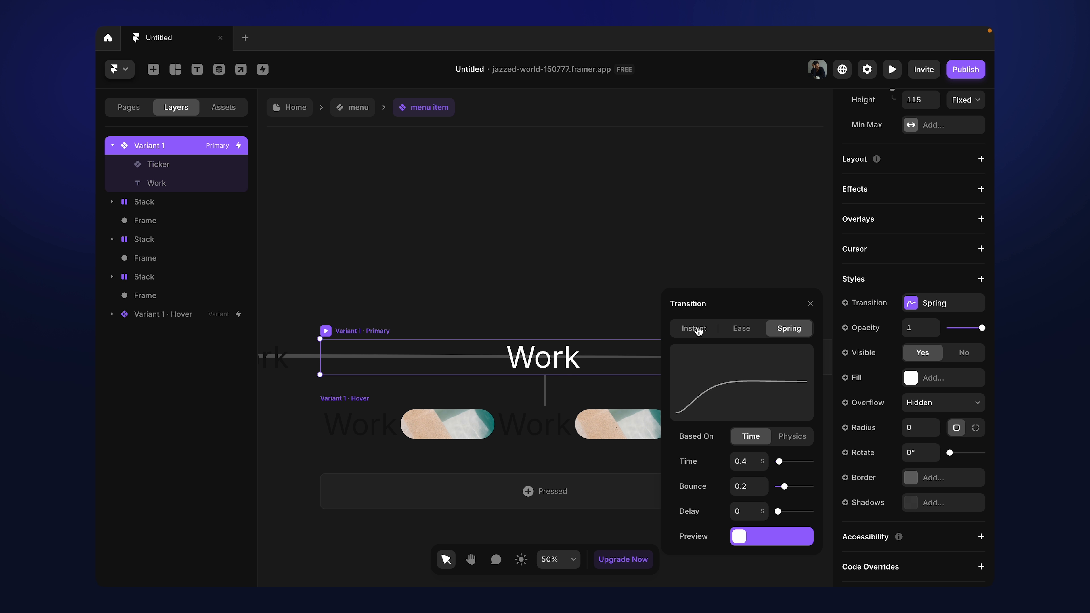
Step: Set the transition of the menu item's Variant 1 to a Linear ease with a time of 0 s
left_click(740, 329)
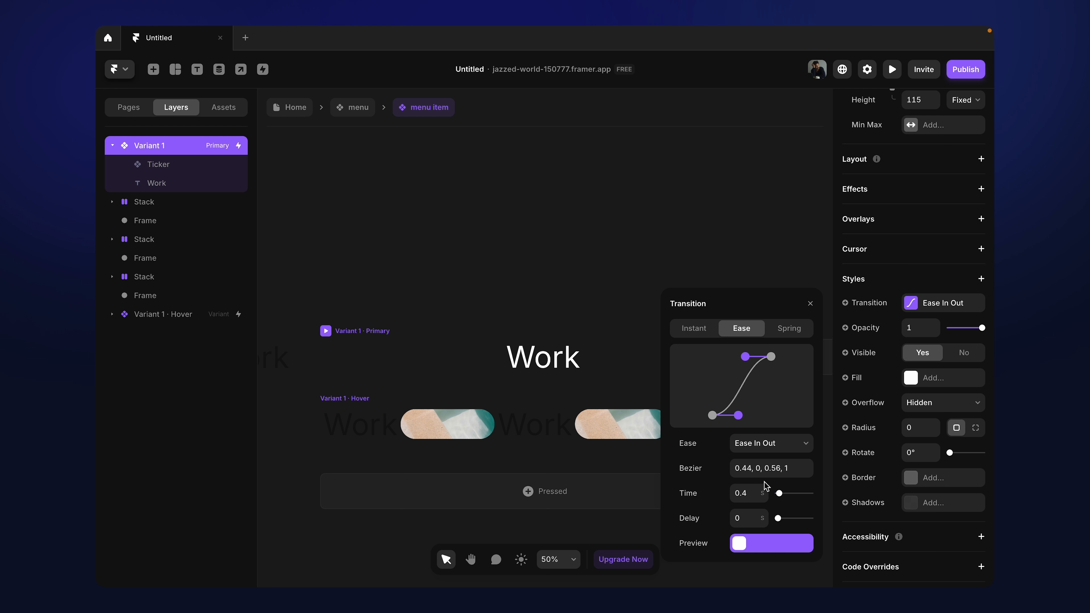
left_click(760, 444)
left_click(749, 417)
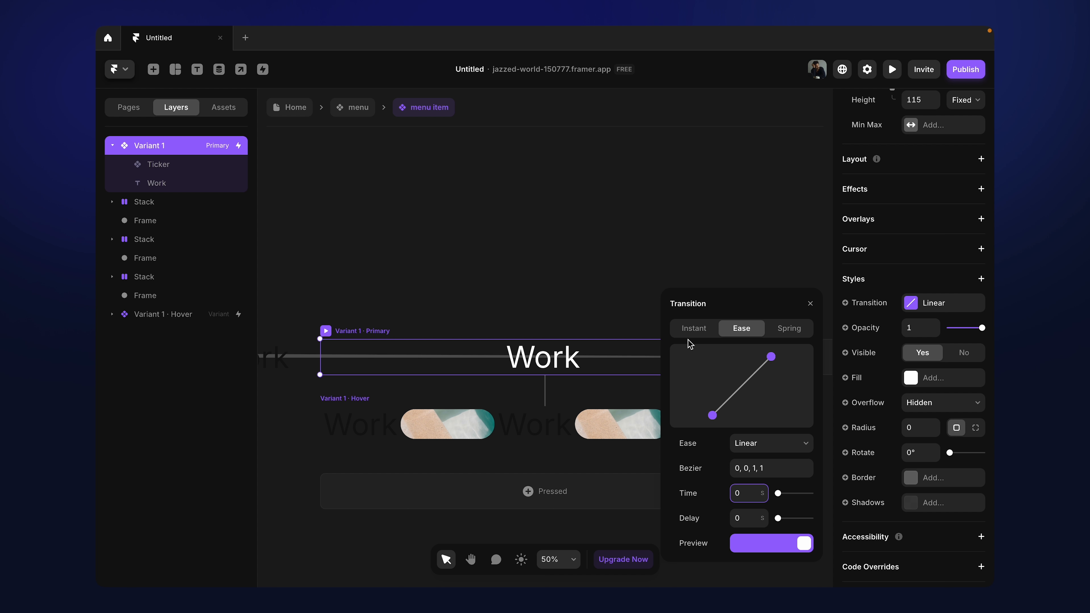
Step: Set the transition of the menu item's Variant 1 to Instant and deselect the variant
left_click(694, 329)
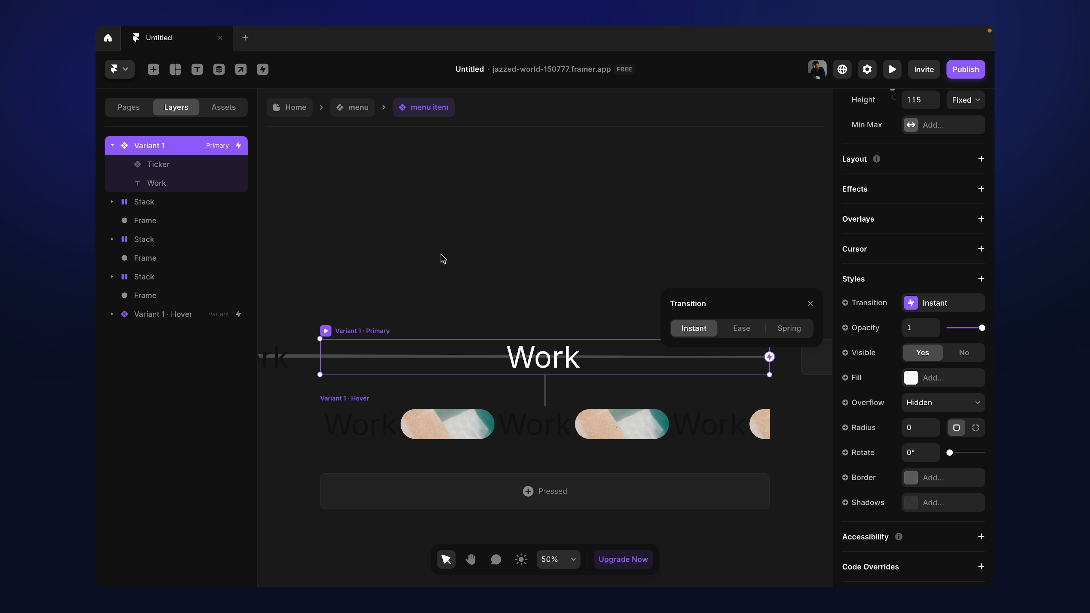
left_click(398, 288)
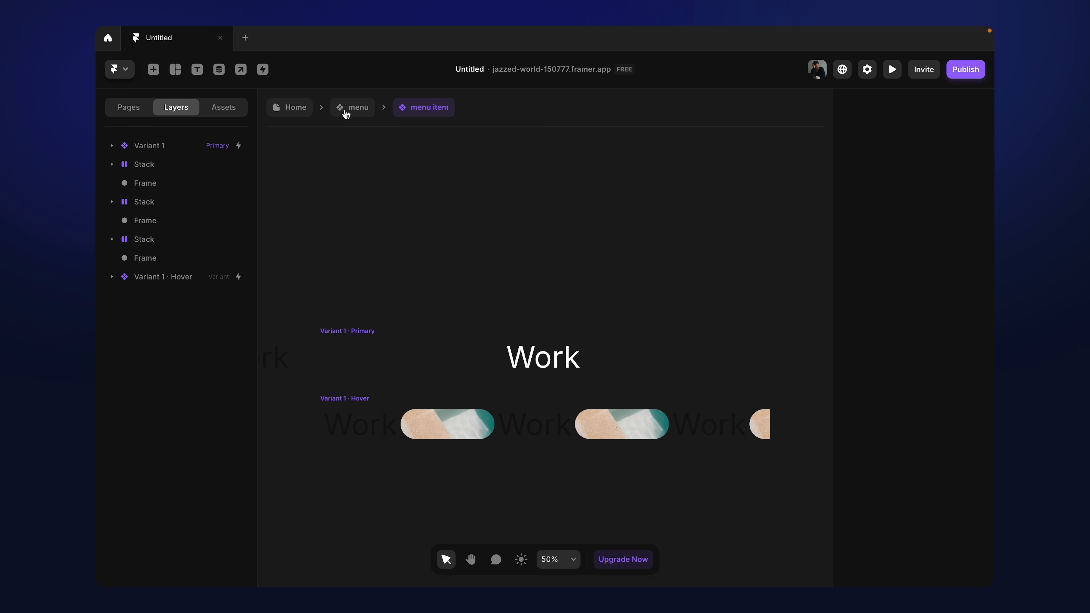
Step: Publish the site update with the changed menu item transition
left_click(980, 68)
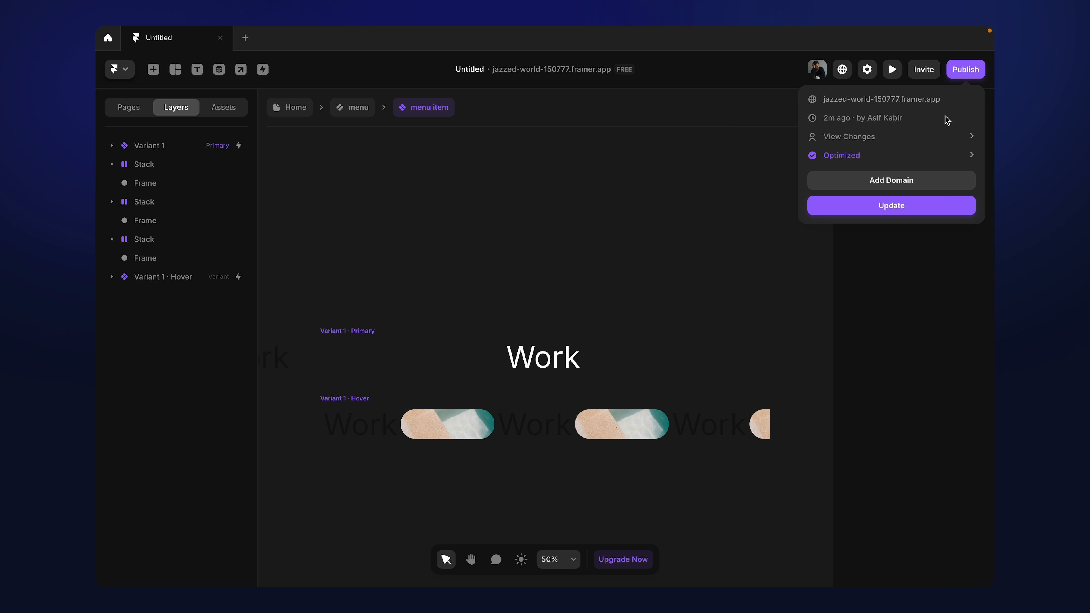